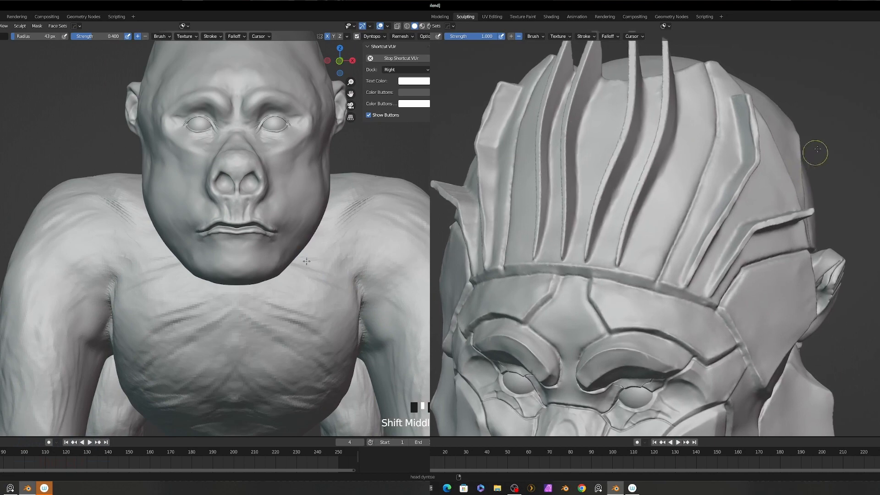
{"action": "scroll", "coordinate": [791, 173], "scroll_direction": "down", "scroll_amount": 5}
{"action": "mouse_move", "coordinate": [807, 177]}
{"action": "middle_mouse_down"}
{"action": "mouse_move", "coordinate": [805, 224]}
{"action": "mouse_move", "coordinate": [814, 186]}
{"action": "mouse_move", "coordinate": [807, 193]}
{"action": "middle_mouse_up"}
{"action": "scroll", "coordinate": [815, 200], "scroll_direction": "up", "scroll_amount": 2}
{"action": "scroll", "coordinate": [807, 193], "scroll_direction": "up", "scroll_amount": 6}
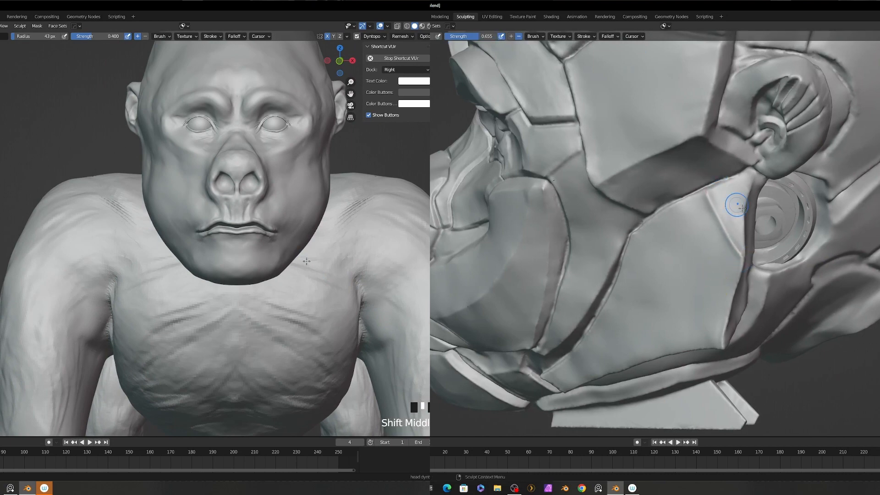
{"action": "middle_click_drag", "start_coordinate": [738, 206], "coordinate": [709, 232]}
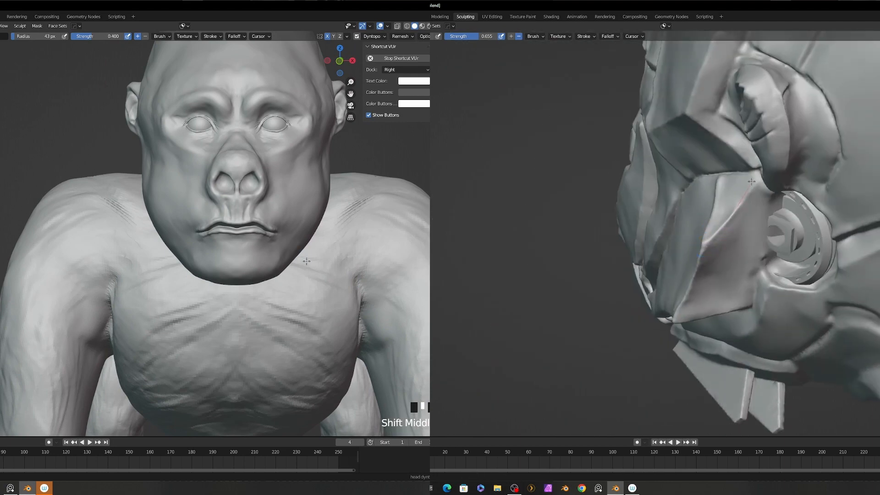
{"action": "middle_click_drag", "start_coordinate": [736, 205], "coordinate": [796, 211]}
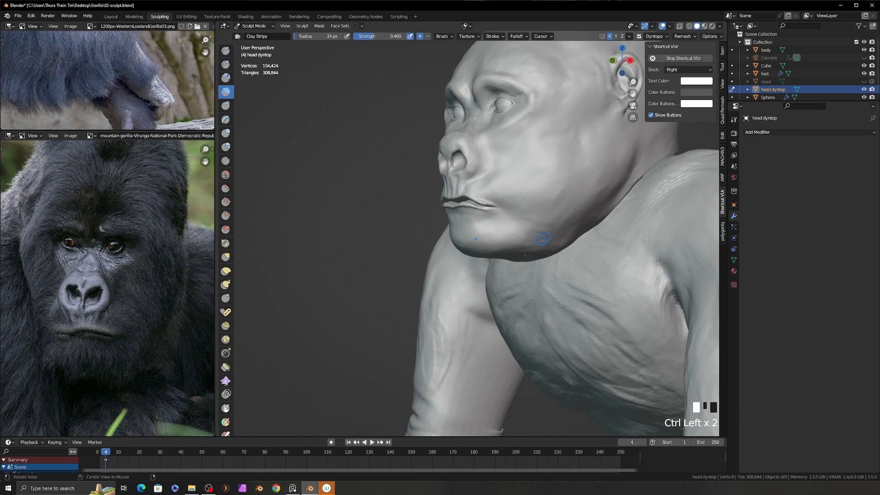
Step: Shape the gorilla's lower jaw and cheek with Clay Strips and smooth the strokes from several angles
{"action": "mouse_move", "coordinate": [394, 229]}
{"action": "middle_mouse_down"}
{"action": "mouse_move", "coordinate": [422, 229]}
{"action": "mouse_move", "coordinate": [429, 215]}
{"action": "mouse_move", "coordinate": [432, 225]}
{"action": "mouse_move", "coordinate": [404, 289]}
{"action": "middle_mouse_up"}
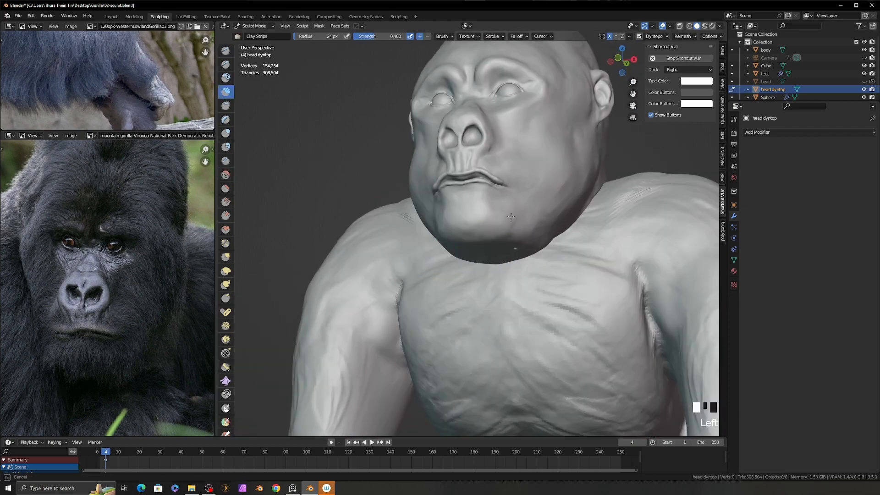
{"action": "middle_click_drag", "start_coordinate": [472, 206], "coordinate": [495, 209]}
{"action": "middle_click_drag", "start_coordinate": [390, 211], "coordinate": [442, 214]}
{"action": "left_click_drag", "start_coordinate": [422, 210], "coordinate": [436, 207], "text": "ctrl"}
{"action": "mouse_move", "coordinate": [436, 202]}
{"action": "left_mouse_down", "text": "shift"}
{"action": "mouse_move", "coordinate": [432, 213]}
{"action": "mouse_move", "coordinate": [413, 208]}
{"action": "left_mouse_up", "text": "shift"}
{"action": "middle_click_drag", "start_coordinate": [362, 209], "coordinate": [391, 210]}
{"action": "left_click_drag", "start_coordinate": [366, 202], "coordinate": [366, 169], "text": "shift"}
{"action": "middle_click_drag", "start_coordinate": [609, 183], "coordinate": [514, 184]}
{"action": "left_click_drag", "start_coordinate": [536, 183], "coordinate": [553, 178], "text": "shift"}
{"action": "middle_click_drag", "start_coordinate": [553, 179], "coordinate": [513, 180]}
{"action": "left_click_drag", "start_coordinate": [509, 183], "coordinate": [506, 202], "text": "shift"}
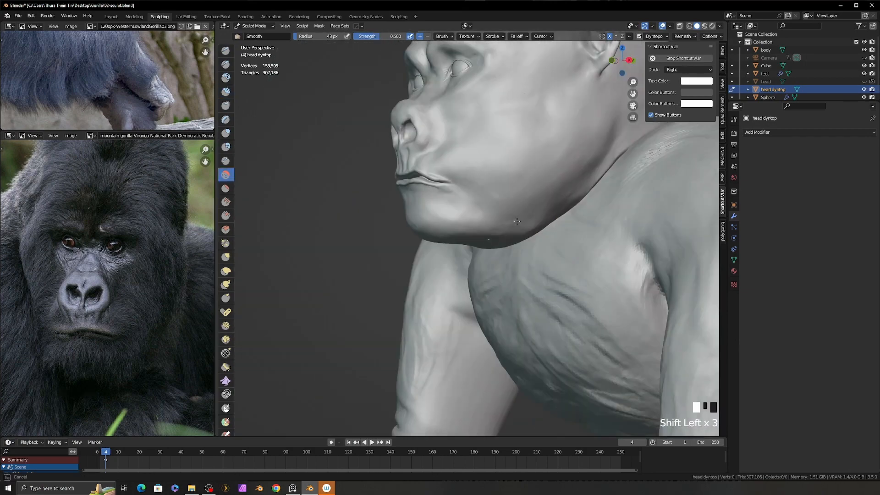
Step: Add Clay Strips below the lower lip and smooth the mouth corner and chin area
{"action": "middle_click_drag", "start_coordinate": [422, 206], "coordinate": [527, 208]}
{"action": "middle_click_drag", "start_coordinate": [531, 284], "coordinate": [534, 211], "text": "ctrl"}
{"action": "mouse_move", "coordinate": [536, 316]}
{"action": "middle_mouse_down"}
{"action": "mouse_move", "coordinate": [547, 256]}
{"action": "mouse_move", "coordinate": [482, 260]}
{"action": "middle_mouse_up"}
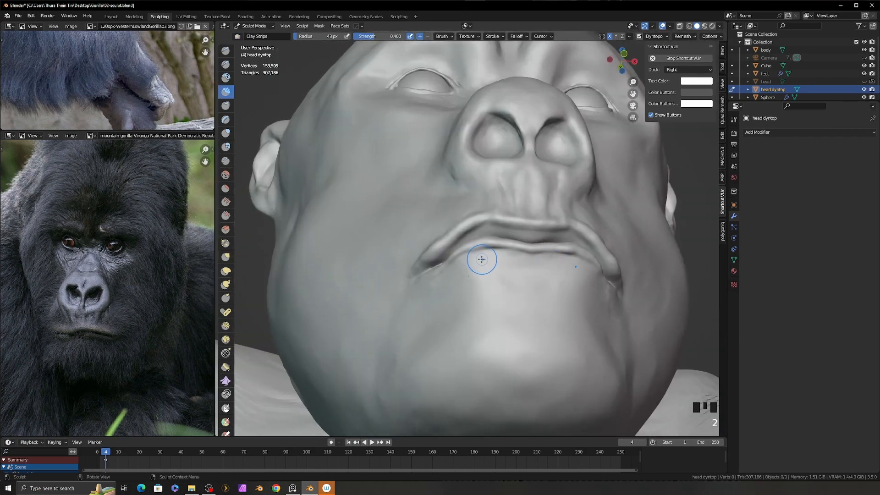
{"action": "mouse_move", "coordinate": [511, 254]}
{"action": "left_mouse_down"}
{"action": "mouse_move", "coordinate": [457, 263]}
{"action": "mouse_move", "coordinate": [487, 270]}
{"action": "left_mouse_up"}
{"action": "left_click_drag", "start_coordinate": [624, 289], "coordinate": [632, 298], "text": "shift"}
{"action": "middle_click_drag", "start_coordinate": [633, 299], "coordinate": [601, 321]}
{"action": "left_click_drag", "start_coordinate": [608, 316], "coordinate": [600, 322], "text": "shift"}
{"action": "mouse_move", "coordinate": [573, 322]}
{"action": "middle_mouse_down"}
{"action": "mouse_move", "coordinate": [600, 323]}
{"action": "mouse_move", "coordinate": [570, 279]}
{"action": "middle_mouse_up"}
{"action": "left_click_drag", "start_coordinate": [601, 281], "coordinate": [600, 283], "text": "shift"}
Step: Smooth the mouth and the surrounding muzzle surface on both sides of the view
{"action": "middle_click_drag", "start_coordinate": [591, 282], "coordinate": [660, 280]}
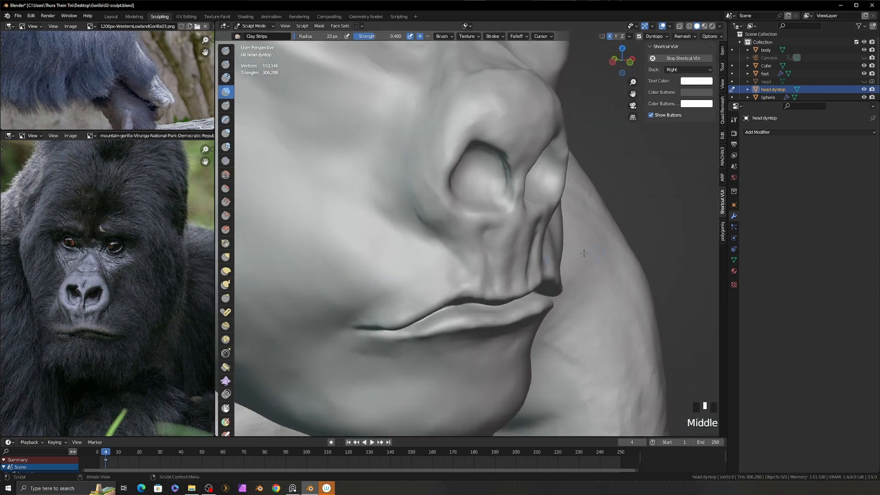
{"action": "left_click_drag", "start_coordinate": [536, 284], "coordinate": [527, 288], "text": "shift"}
{"action": "middle_click_drag", "start_coordinate": [527, 238], "coordinate": [529, 294], "text": "ctrl"}
{"action": "middle_click_drag", "start_coordinate": [500, 193], "coordinate": [601, 275], "text": "shift"}
{"action": "mouse_move", "coordinate": [600, 270]}
{"action": "middle_mouse_down", "text": "ctrl"}
{"action": "mouse_move", "coordinate": [603, 297]}
{"action": "mouse_move", "coordinate": [604, 275]}
{"action": "middle_mouse_up", "text": "ctrl"}
{"action": "left_click_drag", "start_coordinate": [605, 268], "coordinate": [594, 269], "text": "shift"}
{"action": "mouse_move", "coordinate": [593, 269]}
{"action": "middle_mouse_down"}
{"action": "mouse_move", "coordinate": [553, 231]}
{"action": "mouse_move", "coordinate": [522, 281]}
{"action": "mouse_move", "coordinate": [560, 269]}
{"action": "middle_mouse_up"}
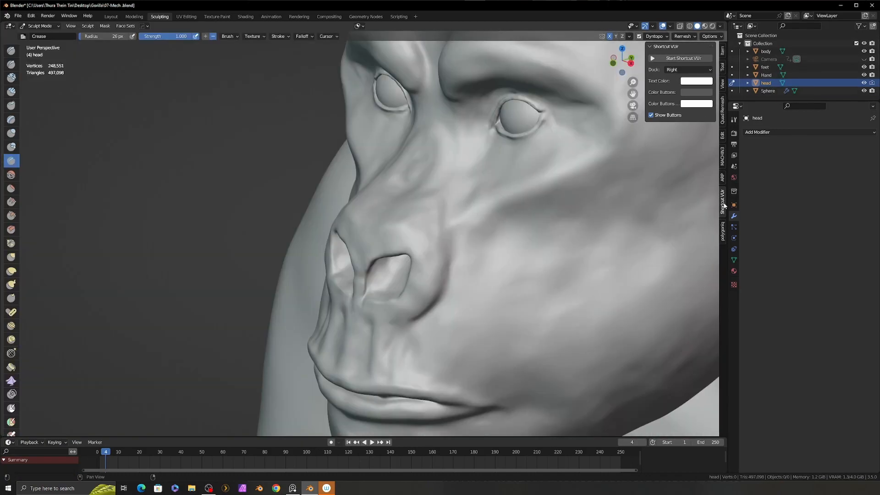
Step: Start the shortcut display and crease an outline around the nostril wing and over the nose bridge on the mech head
{"action": "left_click", "coordinate": [683, 58]}
{"action": "middle_click_drag", "start_coordinate": [527, 257], "coordinate": [507, 270]}
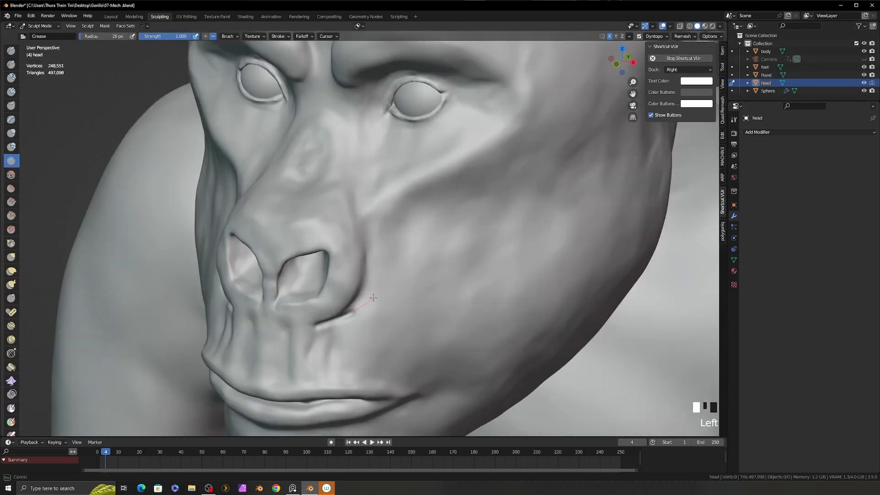
{"action": "middle_click_drag", "start_coordinate": [324, 201], "coordinate": [341, 216]}
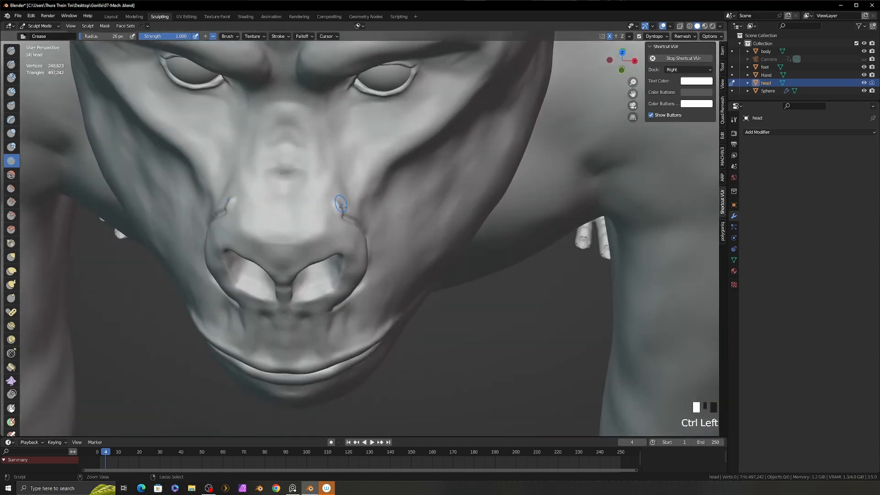
{"action": "left_click_drag", "start_coordinate": [327, 170], "coordinate": [267, 179]}
{"action": "mouse_move", "coordinate": [298, 225]}
{"action": "middle_mouse_down"}
{"action": "mouse_move", "coordinate": [351, 208]}
{"action": "mouse_move", "coordinate": [346, 233]}
{"action": "middle_mouse_up"}
Step: Crease hard panel edges across the nose top, along the nostril's upper rim and down the septum
{"action": "key", "text": "f"}
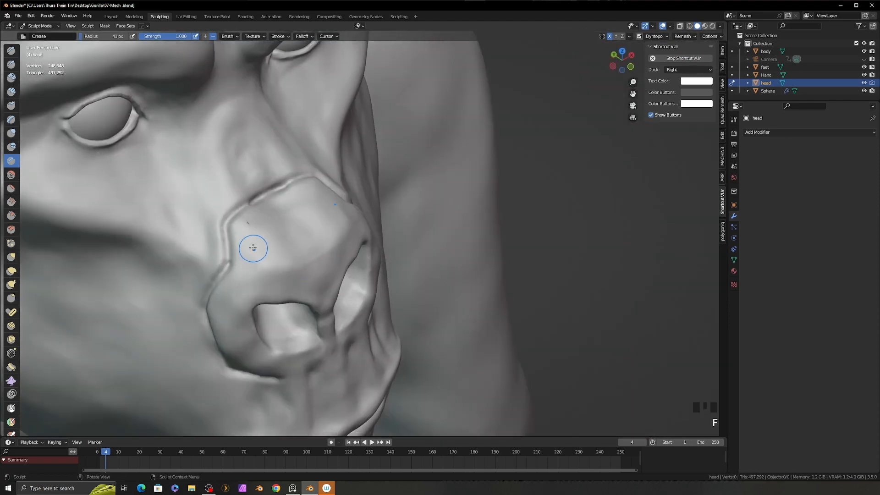
{"action": "left_click", "coordinate": [269, 248]}
{"action": "left_click_drag", "start_coordinate": [230, 224], "coordinate": [296, 286], "text": "ctrl"}
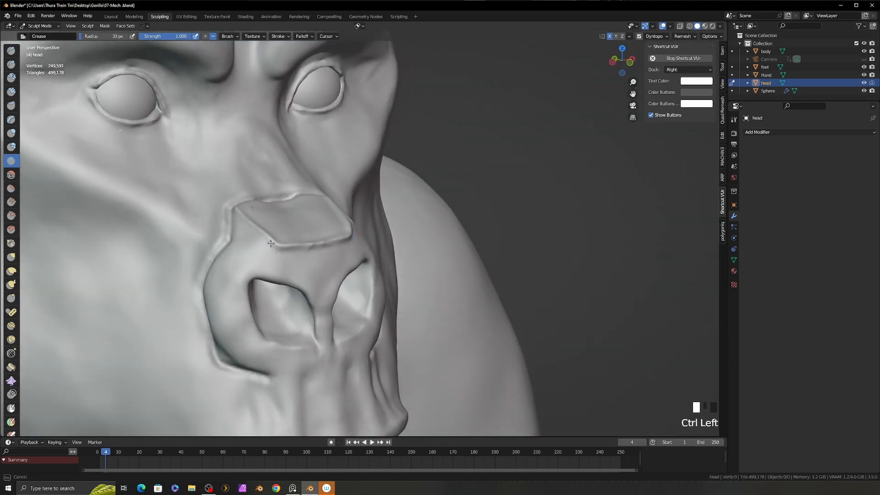
{"action": "mouse_move", "coordinate": [227, 296]}
{"action": "left_mouse_down", "text": "ctrl"}
{"action": "mouse_move", "coordinate": [236, 284]}
{"action": "mouse_move", "coordinate": [332, 288]}
{"action": "mouse_move", "coordinate": [351, 276]}
{"action": "left_mouse_up", "text": "ctrl"}
{"action": "mouse_move", "coordinate": [351, 262]}
{"action": "middle_mouse_down"}
{"action": "mouse_move", "coordinate": [337, 288]}
{"action": "mouse_move", "coordinate": [358, 277]}
{"action": "middle_mouse_up"}
{"action": "left_click_drag", "start_coordinate": [324, 296], "coordinate": [310, 212], "text": "ctrl"}
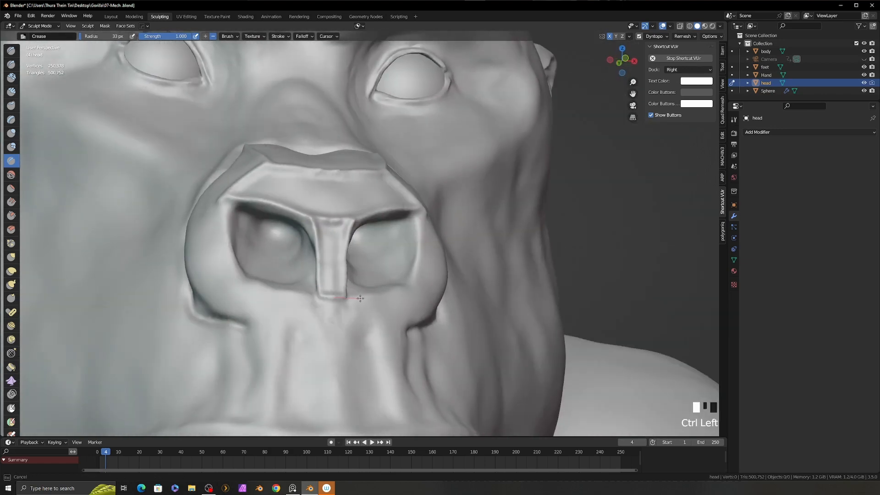
Step: Build up the nose front and septum with Clay Strips and flatten the nostril side with Scrape/Peaks
{"action": "middle_click_drag", "start_coordinate": [337, 303], "coordinate": [338, 266], "text": "ctrl"}
{"action": "key", "text": "c"}
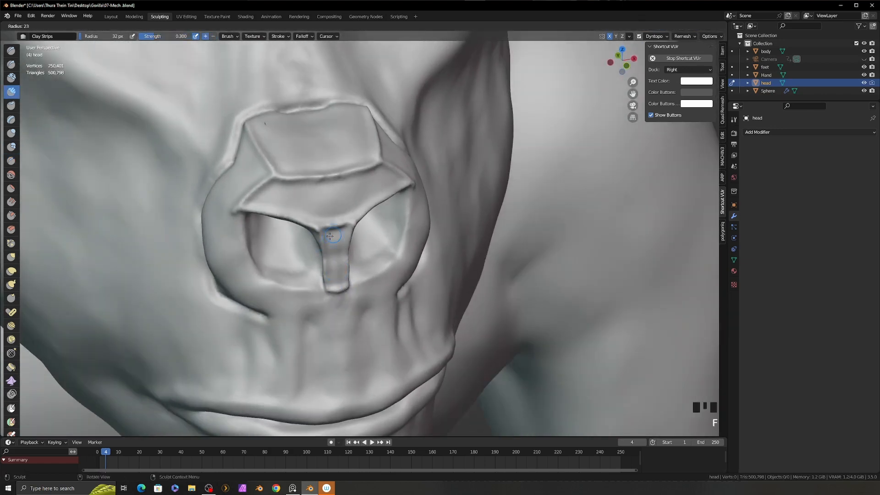
{"action": "key", "text": "f"}
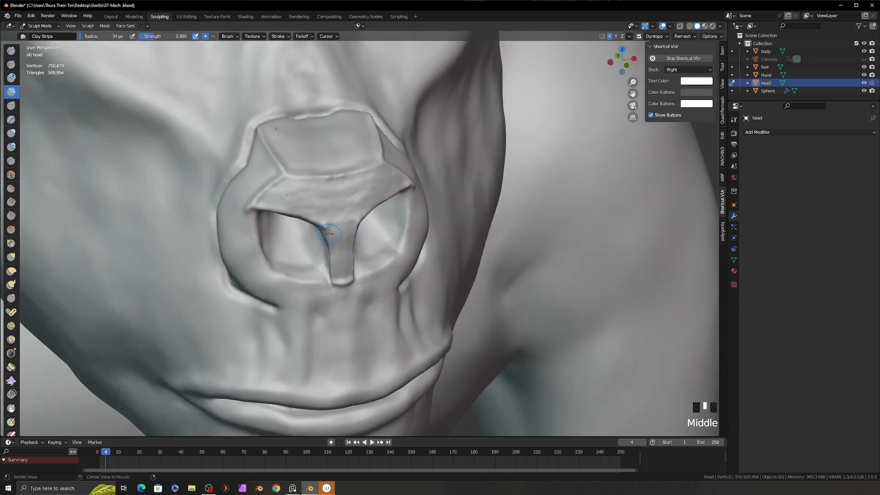
{"action": "key", "text": "shift+t"}
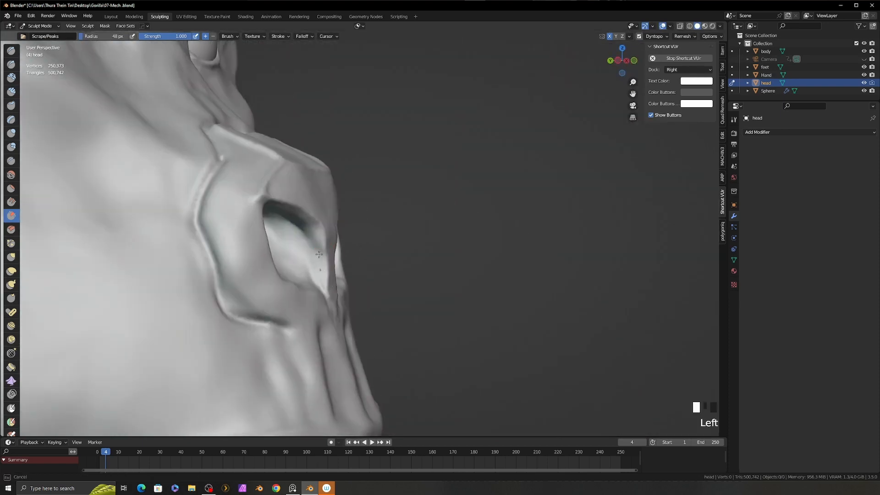
{"action": "middle_click_drag", "start_coordinate": [319, 254], "coordinate": [301, 220]}
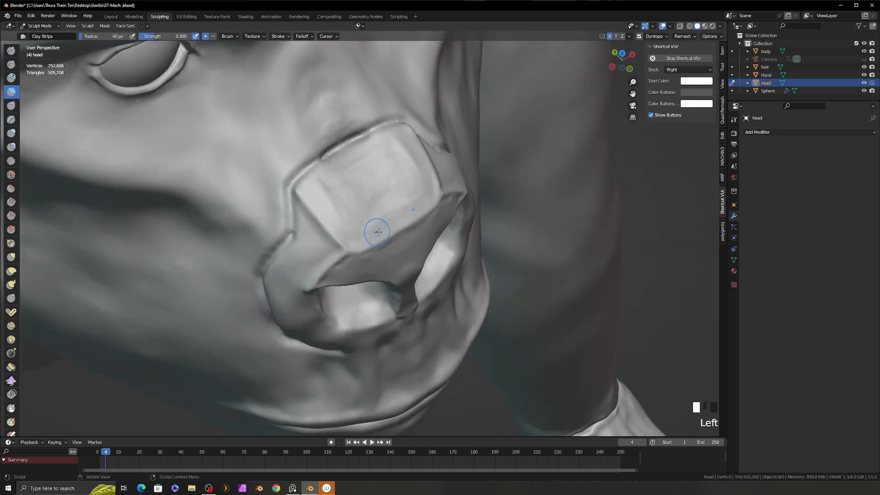
Step: Flatten the top and side facets of the nose with Scrape/Peaks
{"action": "key", "text": "shift+t"}
{"action": "left_click_drag", "start_coordinate": [379, 232], "coordinate": [396, 210]}
{"action": "left_click_drag", "start_coordinate": [340, 198], "coordinate": [356, 179]}
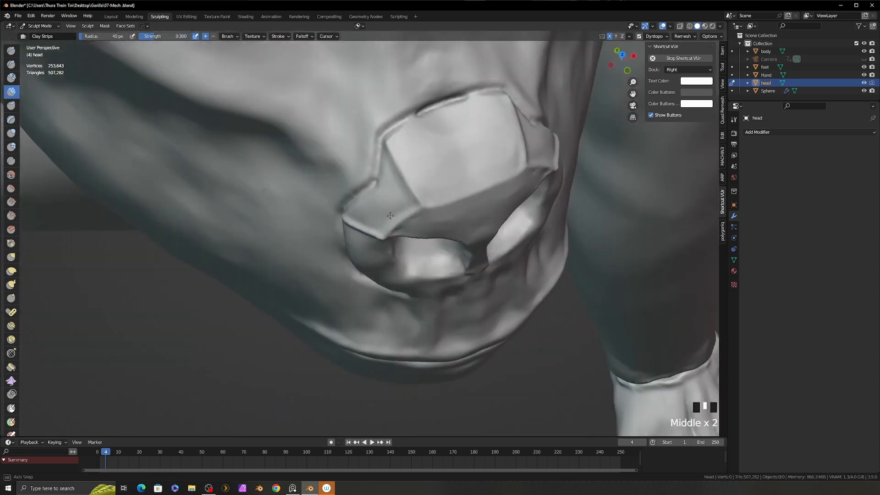
Step: Crease raised dividing edges around the side facet above the nostril wing
{"action": "left_click_drag", "start_coordinate": [352, 213], "coordinate": [381, 184], "text": "ctrl"}
{"action": "key", "text": "shift+c"}
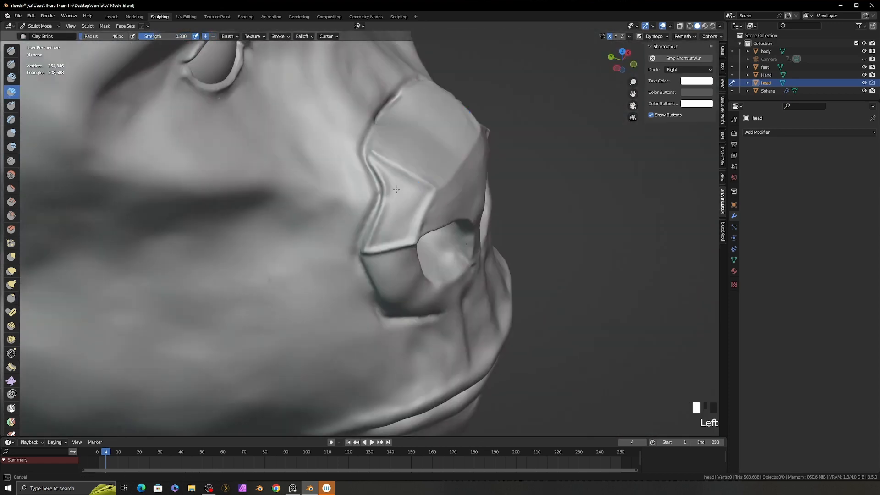
{"action": "middle_click_drag", "start_coordinate": [389, 175], "coordinate": [409, 200]}
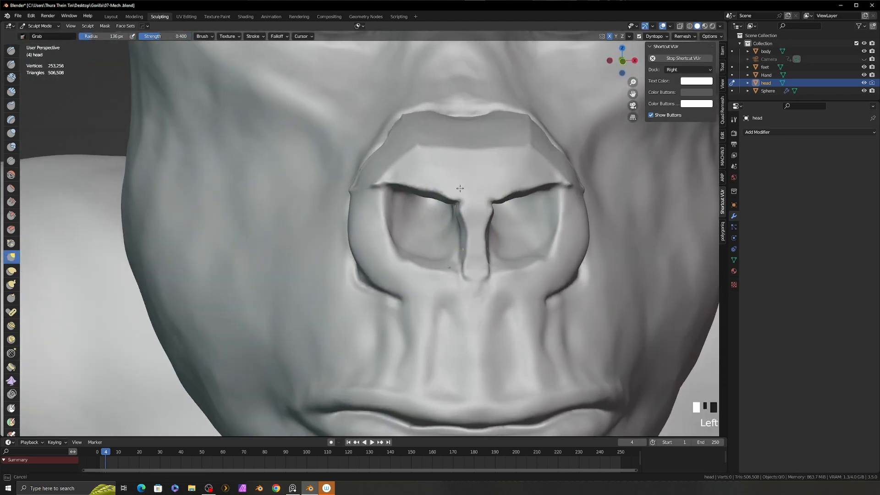
Step: Reshape the septum with Grab and crease the nostril's inner upper corner
{"action": "mouse_move", "coordinate": [453, 216]}
{"action": "left_mouse_down"}
{"action": "mouse_move", "coordinate": [456, 257]}
{"action": "mouse_move", "coordinate": [458, 239]}
{"action": "left_mouse_up"}
{"action": "mouse_move", "coordinate": [464, 242]}
{"action": "middle_mouse_down"}
{"action": "mouse_move", "coordinate": [487, 194]}
{"action": "mouse_move", "coordinate": [499, 214]}
{"action": "middle_mouse_up"}
{"action": "key", "text": "f"}
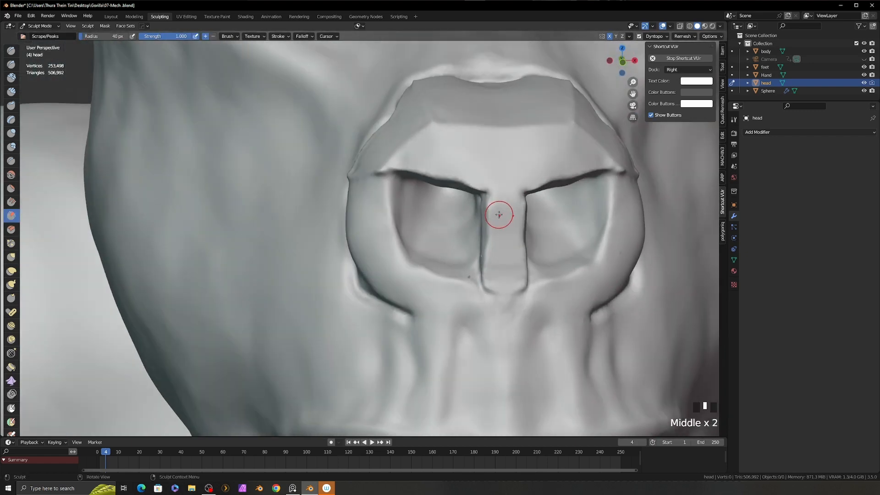
{"action": "key", "text": "shift+c"}
{"action": "left_click_drag", "start_coordinate": [484, 191], "coordinate": [492, 187], "text": "ctrl"}
{"action": "middle_click_drag", "start_coordinate": [495, 194], "coordinate": [499, 198]}
Step: Sharpen the septum's side edge and the nostril's upper rim using Pinch/Magnify at 38 px
{"action": "key", "text": "f"}
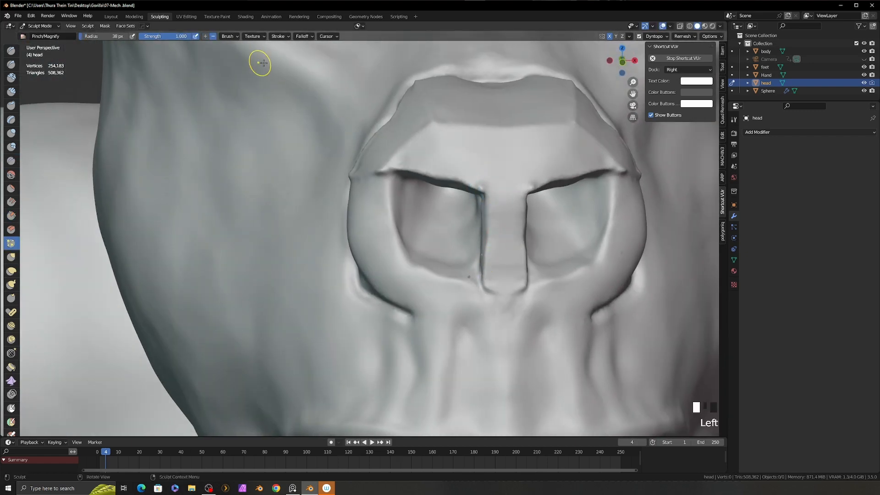
{"action": "left_click_drag", "start_coordinate": [486, 207], "coordinate": [484, 189]}
{"action": "middle_click_drag", "start_coordinate": [488, 189], "coordinate": [482, 188]}
{"action": "left_click_drag", "start_coordinate": [482, 186], "coordinate": [450, 177]}
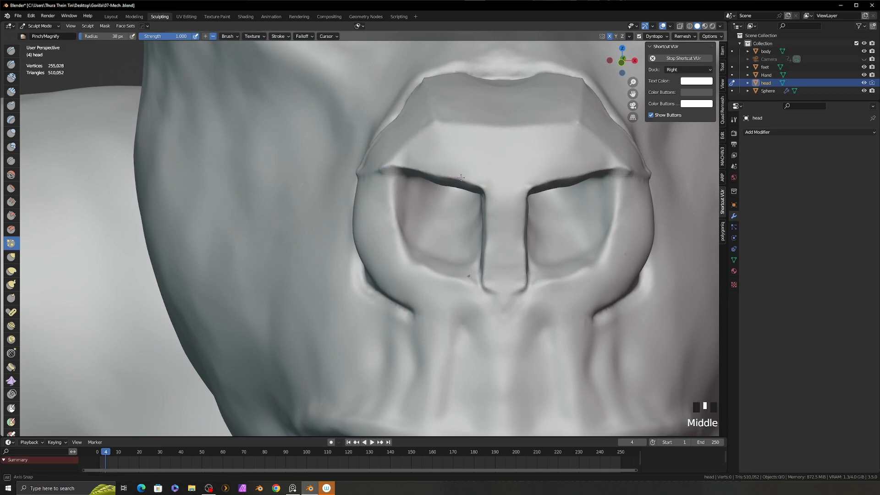
{"action": "middle_click_drag", "start_coordinate": [461, 178], "coordinate": [468, 215]}
Step: Sharpen the facet edges on the nose's side and front with Pinch/Magnify at a 45 px radius
{"action": "key", "text": "f"}
{"action": "left_click", "coordinate": [395, 158]}
{"action": "left_click_drag", "start_coordinate": [391, 156], "coordinate": [412, 136]}
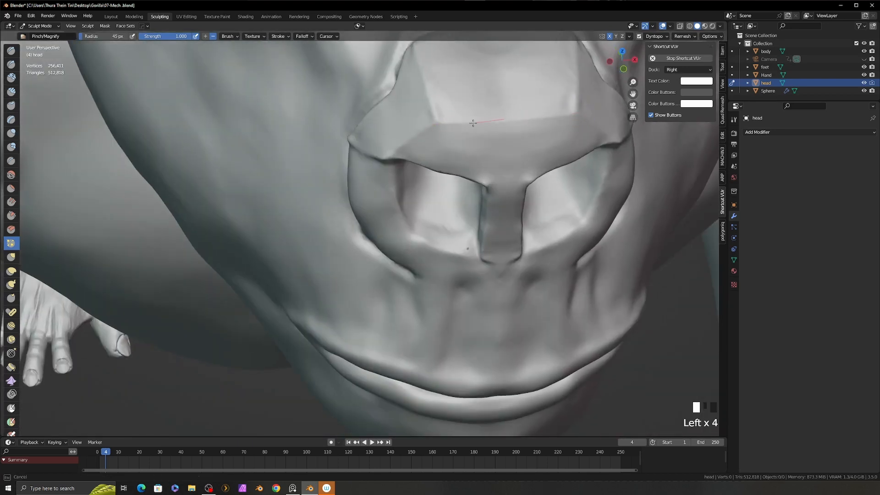
{"action": "middle_click_drag", "start_coordinate": [473, 123], "coordinate": [469, 179]}
Step: Pinch the remaining nose panel edges from several viewing angles to make them crisp
{"action": "middle_click_drag", "start_coordinate": [352, 175], "coordinate": [486, 198]}
{"action": "middle_click_drag", "start_coordinate": [431, 232], "coordinate": [472, 233]}
{"action": "mouse_move", "coordinate": [432, 238]}
{"action": "left_mouse_down"}
{"action": "mouse_move", "coordinate": [338, 249]}
{"action": "mouse_move", "coordinate": [380, 243]}
{"action": "left_mouse_up"}
{"action": "middle_click_drag", "start_coordinate": [451, 225], "coordinate": [343, 222]}
{"action": "left_click_drag", "start_coordinate": [497, 190], "coordinate": [511, 207]}
{"action": "middle_click_drag", "start_coordinate": [490, 184], "coordinate": [523, 218]}
{"action": "left_click_drag", "start_coordinate": [389, 209], "coordinate": [375, 205]}
{"action": "middle_click_drag", "start_coordinate": [497, 251], "coordinate": [469, 207]}
{"action": "left_click_drag", "start_coordinate": [468, 232], "coordinate": [566, 213]}
{"action": "middle_click_drag", "start_coordinate": [389, 222], "coordinate": [424, 227]}
{"action": "left_click_drag", "start_coordinate": [409, 234], "coordinate": [355, 221]}
{"action": "middle_click_drag", "start_coordinate": [403, 215], "coordinate": [415, 232]}
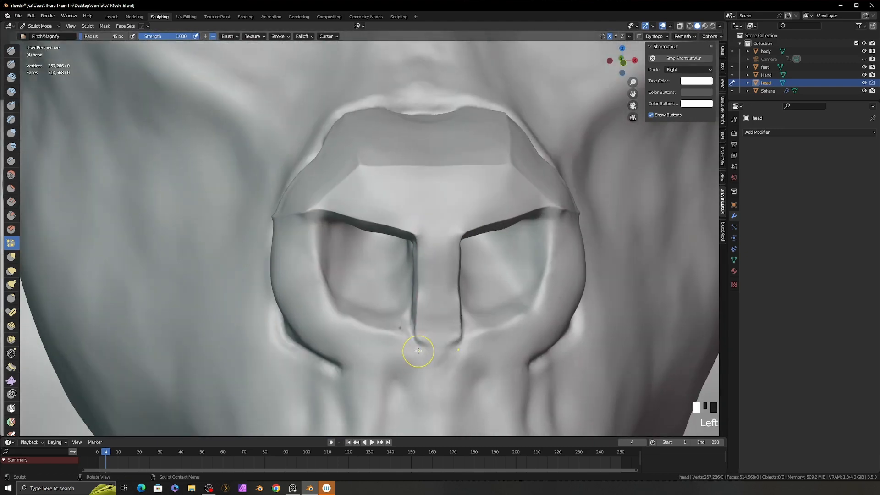
Step: Pinch the septum's lower corner and flatten the septum and nose front with Scrape/Peaks at 64 px
{"action": "left_click_drag", "start_coordinate": [418, 350], "coordinate": [416, 316]}
{"action": "mouse_move", "coordinate": [435, 302]}
{"action": "left_mouse_down", "text": "shift"}
{"action": "mouse_move", "coordinate": [435, 275]}
{"action": "mouse_move", "coordinate": [440, 303]}
{"action": "left_mouse_up", "text": "shift"}
{"action": "key", "text": "f"}
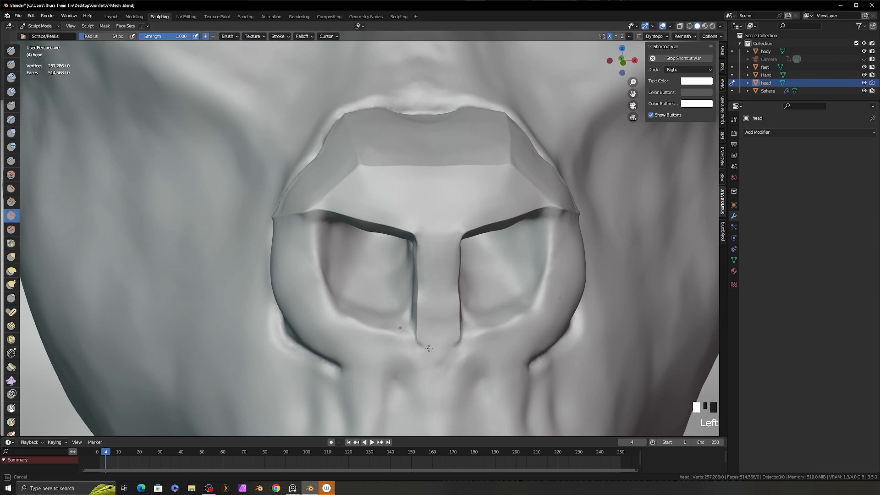
{"action": "left_click_drag", "start_coordinate": [429, 348], "coordinate": [439, 344]}
{"action": "mouse_move", "coordinate": [436, 316]}
{"action": "middle_mouse_down"}
{"action": "mouse_move", "coordinate": [434, 339]}
{"action": "mouse_move", "coordinate": [435, 309]}
{"action": "middle_mouse_up"}
{"action": "left_click_drag", "start_coordinate": [436, 293], "coordinate": [436, 310]}
{"action": "middle_click_drag", "start_coordinate": [440, 265], "coordinate": [444, 289]}
{"action": "left_click_drag", "start_coordinate": [463, 234], "coordinate": [451, 230]}
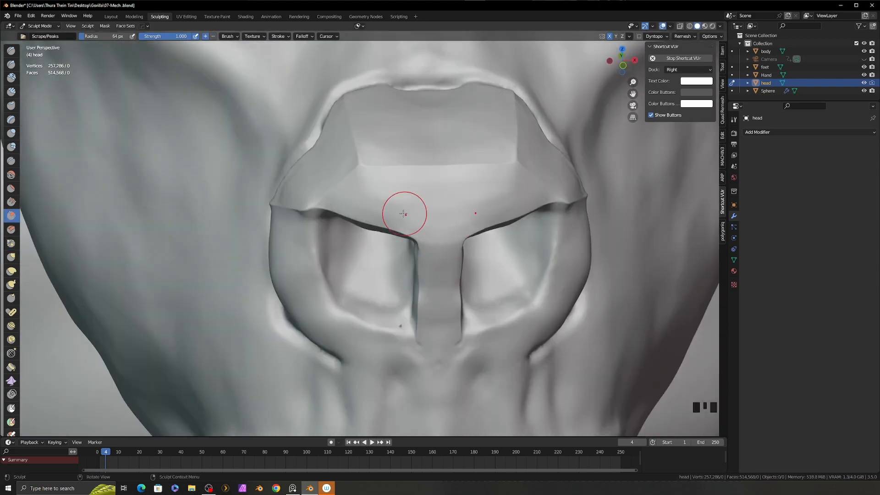
Step: Turn Dyntopo back on and define the nostril edges using a 25 px Crease brush
{"action": "mouse_move", "coordinate": [419, 201]}
{"action": "middle_mouse_down"}
{"action": "mouse_move", "coordinate": [389, 196]}
{"action": "mouse_move", "coordinate": [448, 242]}
{"action": "mouse_move", "coordinate": [487, 241]}
{"action": "middle_mouse_up"}
{"action": "scroll", "coordinate": [486, 241], "scroll_direction": "down", "scroll_amount": 2}
{"action": "key", "text": "shift+c"}
{"action": "key", "text": "ctrl+d"}
{"action": "left_click_drag", "start_coordinate": [494, 258], "coordinate": [498, 246]}
{"action": "left_click_drag", "start_coordinate": [428, 247], "coordinate": [394, 251]}
{"action": "middle_click_drag", "start_coordinate": [394, 250], "coordinate": [458, 245]}
{"action": "left_click_drag", "start_coordinate": [367, 242], "coordinate": [330, 239]}
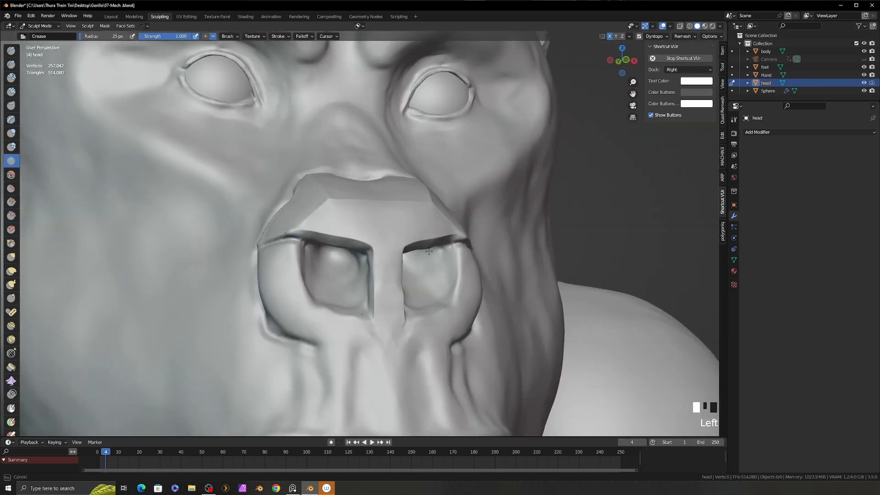
Step: Crease raised lines from the nostril down to the upper lip and from the nose wing up across the cheek
{"action": "mouse_move", "coordinate": [545, 246]}
{"action": "middle_mouse_down"}
{"action": "mouse_move", "coordinate": [488, 255]}
{"action": "mouse_move", "coordinate": [399, 293]}
{"action": "middle_mouse_up"}
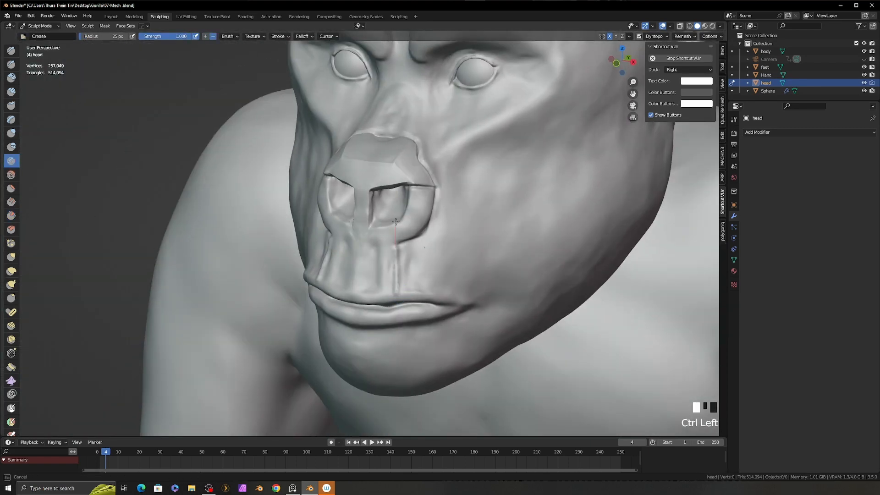
{"action": "left_click_drag", "start_coordinate": [489, 179], "coordinate": [503, 154]}
{"action": "middle_click_drag", "start_coordinate": [509, 215], "coordinate": [483, 206]}
{"action": "middle_click_drag", "start_coordinate": [482, 207], "coordinate": [468, 251], "text": "ctrl"}
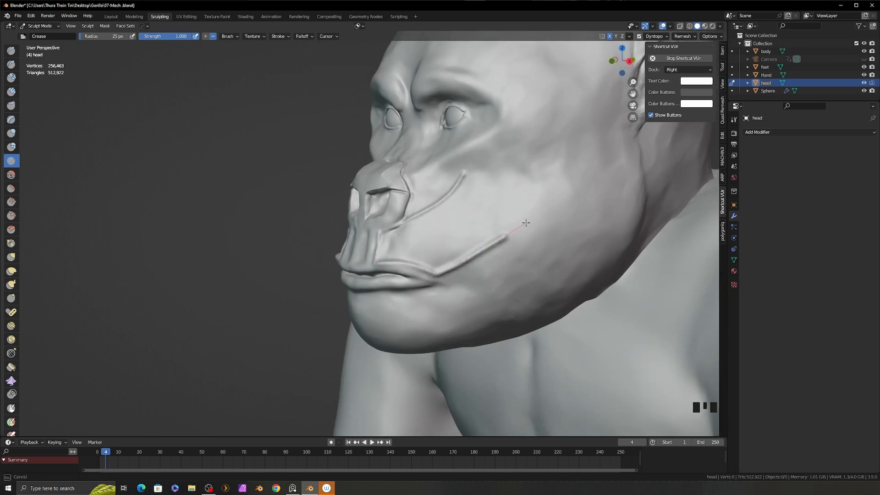
Step: Undo the last stroke and crease the cheek panel's outline from the mouth corner along the jaw and up to the cheekbone
{"action": "key", "text": "ctrl+z"}
{"action": "left_click_drag", "start_coordinate": [523, 250], "coordinate": [524, 249]}
{"action": "mouse_move", "coordinate": [488, 234]}
{"action": "middle_mouse_down"}
{"action": "mouse_move", "coordinate": [544, 232]}
{"action": "mouse_move", "coordinate": [501, 257]}
{"action": "middle_mouse_up"}
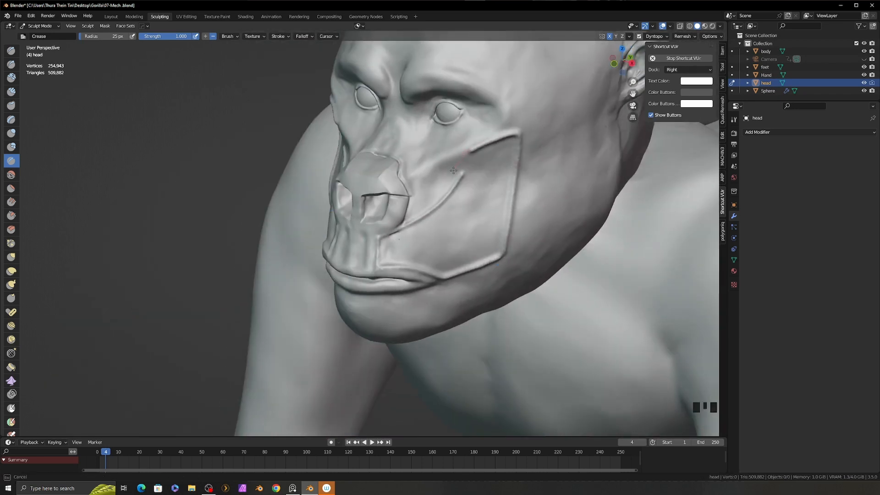
{"action": "left_click_drag", "start_coordinate": [454, 171], "coordinate": [462, 176]}
{"action": "mouse_move", "coordinate": [463, 215]}
{"action": "middle_mouse_down"}
{"action": "mouse_move", "coordinate": [520, 208]}
{"action": "mouse_move", "coordinate": [492, 224]}
{"action": "middle_mouse_up"}
Step: Sculpt muscle-like strips in the cheek panel between the nose and mouth corner with Clay Strips
{"action": "middle_click_drag", "start_coordinate": [493, 224], "coordinate": [495, 177], "text": "ctrl"}
{"action": "left_click", "coordinate": [11, 92]}
{"action": "middle_click_drag", "start_coordinate": [458, 238], "coordinate": [442, 243]}
{"action": "mouse_move", "coordinate": [424, 246]}
{"action": "left_mouse_down"}
{"action": "mouse_move", "coordinate": [446, 222]}
{"action": "mouse_move", "coordinate": [427, 239]}
{"action": "left_mouse_up"}
{"action": "middle_click_drag", "start_coordinate": [440, 238], "coordinate": [417, 229]}
{"action": "left_click_drag", "start_coordinate": [454, 225], "coordinate": [406, 273]}
{"action": "mouse_move", "coordinate": [431, 238]}
{"action": "middle_mouse_down", "text": "ctrl"}
{"action": "mouse_move", "coordinate": [436, 252]}
{"action": "mouse_move", "coordinate": [430, 234]}
{"action": "middle_mouse_up", "text": "ctrl"}
{"action": "mouse_move", "coordinate": [419, 231]}
{"action": "left_mouse_down"}
{"action": "mouse_move", "coordinate": [402, 260]}
{"action": "mouse_move", "coordinate": [409, 274]}
{"action": "left_mouse_up"}
{"action": "mouse_move", "coordinate": [413, 256]}
{"action": "middle_mouse_down"}
{"action": "mouse_move", "coordinate": [451, 250]}
{"action": "mouse_move", "coordinate": [414, 247]}
{"action": "middle_mouse_up"}
{"action": "middle_click_drag", "start_coordinate": [415, 248], "coordinate": [417, 264], "text": "ctrl"}
{"action": "left_click_drag", "start_coordinate": [426, 220], "coordinate": [466, 196]}
Step: Carve the cheek panel's upper outer corner below the eye with diagonal Clay Strips strokes
{"action": "middle_click_drag", "start_coordinate": [523, 125], "coordinate": [533, 119]}
{"action": "mouse_move", "coordinate": [517, 134]}
{"action": "left_mouse_down"}
{"action": "mouse_move", "coordinate": [514, 113]}
{"action": "mouse_move", "coordinate": [539, 98]}
{"action": "left_mouse_up"}
{"action": "middle_click_drag", "start_coordinate": [523, 110], "coordinate": [550, 108]}
{"action": "left_click_drag", "start_coordinate": [555, 97], "coordinate": [563, 88]}
{"action": "middle_click_drag", "start_coordinate": [550, 99], "coordinate": [561, 103]}
{"action": "mouse_move", "coordinate": [504, 119]}
{"action": "middle_mouse_down", "text": "ctrl"}
{"action": "mouse_move", "coordinate": [495, 154]}
{"action": "mouse_move", "coordinate": [504, 135]}
{"action": "middle_mouse_up", "text": "ctrl"}
{"action": "left_click_drag", "start_coordinate": [534, 117], "coordinate": [496, 156]}
{"action": "middle_click_drag", "start_coordinate": [498, 152], "coordinate": [495, 161]}
{"action": "left_click_drag", "start_coordinate": [511, 149], "coordinate": [488, 184]}
Step: Add 34 px Clay Strips strokes to the lower cheek panel near the jaw edge
{"action": "middle_click_drag", "start_coordinate": [491, 193], "coordinate": [497, 229]}
{"action": "left_click_drag", "start_coordinate": [502, 247], "coordinate": [455, 269]}
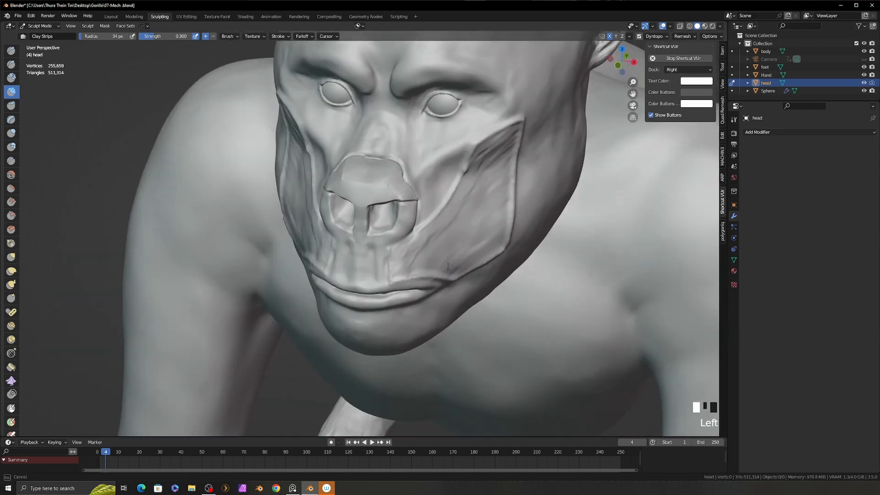
{"action": "middle_click_drag", "start_coordinate": [465, 245], "coordinate": [472, 247]}
{"action": "left_click", "coordinate": [473, 248]}
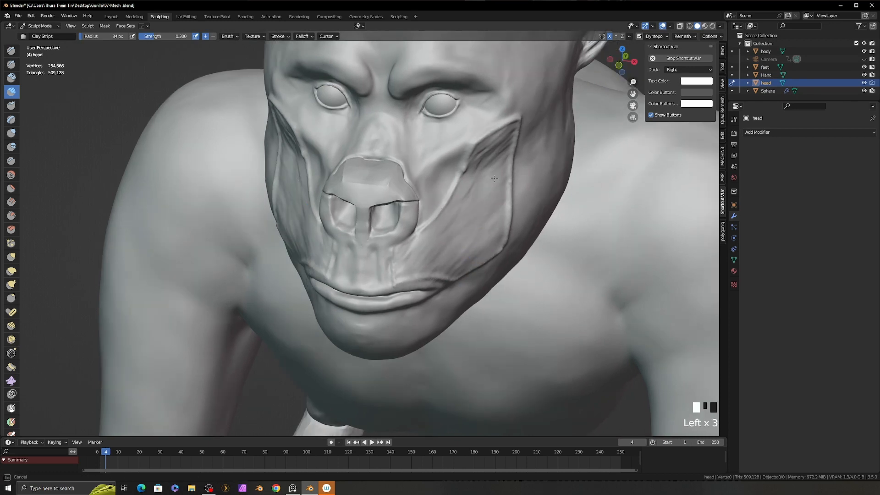
Step: Refine the strips in the middle and upper cheek panel with Clay Strips and switch to the Pinch/Magnify brush
{"action": "left_click_drag", "start_coordinate": [507, 140], "coordinate": [501, 167]}
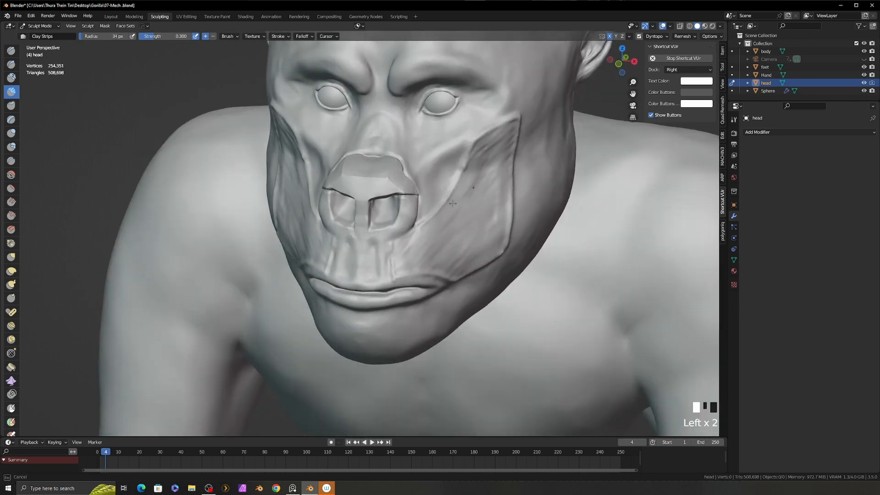
{"action": "left_click_drag", "start_coordinate": [468, 195], "coordinate": [489, 170]}
{"action": "middle_click_drag", "start_coordinate": [485, 186], "coordinate": [488, 188]}
{"action": "mouse_move", "coordinate": [499, 214]}
{"action": "left_mouse_down"}
{"action": "mouse_move", "coordinate": [495, 226]}
{"action": "mouse_move", "coordinate": [468, 211]}
{"action": "left_mouse_up"}
{"action": "middle_click_drag", "start_coordinate": [502, 191], "coordinate": [487, 200]}
{"action": "mouse_move", "coordinate": [487, 201]}
{"action": "left_mouse_down", "text": "alt"}
{"action": "mouse_move", "coordinate": [493, 215]}
{"action": "mouse_move", "coordinate": [484, 195]}
{"action": "left_mouse_up", "text": "alt"}
{"action": "key", "text": "p"}
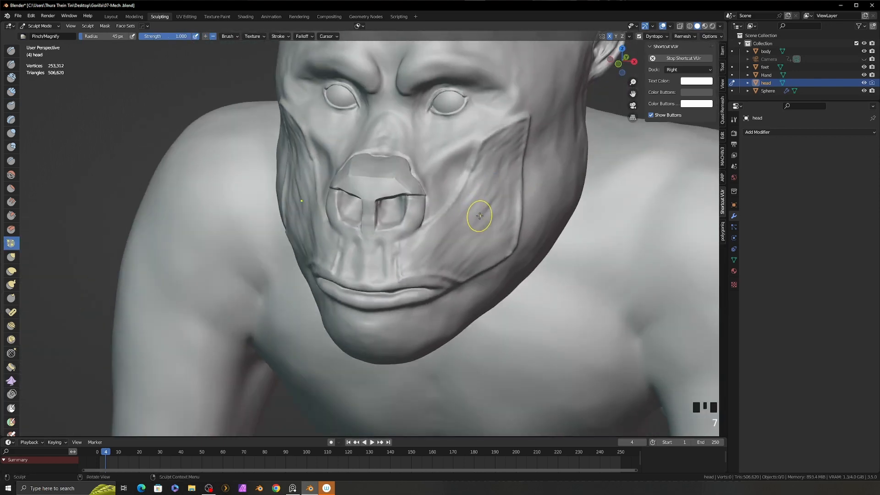
Step: Outline the cheek panel's front, inner, lower and outer edges with raised 25 px inverted Crease strokes
{"action": "key", "text": "shift+c"}
{"action": "mouse_move", "coordinate": [407, 241]}
{"action": "left_mouse_down", "text": "ctrl"}
{"action": "mouse_move", "coordinate": [466, 183]}
{"action": "mouse_move", "coordinate": [478, 146]}
{"action": "left_mouse_up", "text": "ctrl"}
{"action": "mouse_move", "coordinate": [406, 243]}
{"action": "left_mouse_down", "text": "ctrl"}
{"action": "mouse_move", "coordinate": [400, 274]}
{"action": "mouse_move", "coordinate": [401, 265]}
{"action": "left_mouse_up", "text": "ctrl"}
{"action": "left_click_drag", "start_coordinate": [399, 271], "coordinate": [441, 268], "text": "ctrl"}
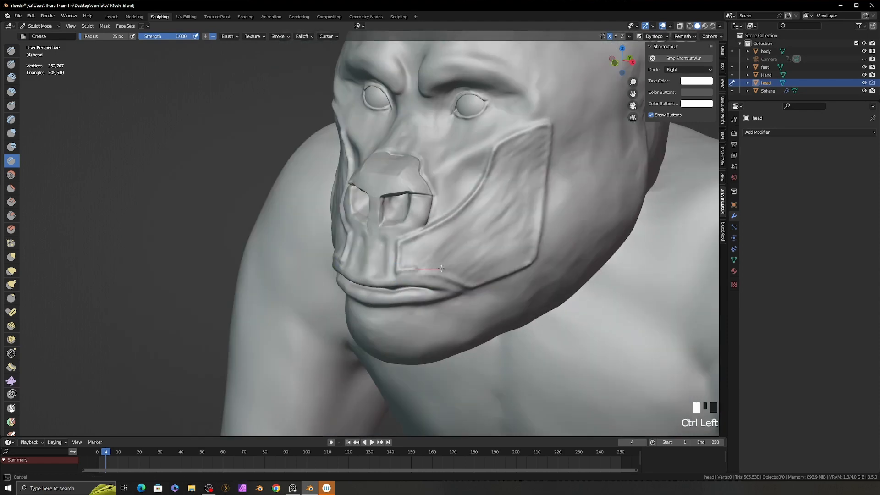
{"action": "left_click_drag", "start_coordinate": [503, 285], "coordinate": [475, 285], "text": "alt"}
{"action": "mouse_move", "coordinate": [473, 286]}
{"action": "left_mouse_down", "text": "ctrl"}
{"action": "mouse_move", "coordinate": [529, 241]}
{"action": "mouse_move", "coordinate": [527, 263]}
{"action": "left_mouse_up", "text": "ctrl"}
{"action": "left_click_drag", "start_coordinate": [530, 264], "coordinate": [549, 127], "text": "ctrl"}
Step: Raise a diagonal ridge across the cheek panel from the mouth corner to the upper outer corner with inverted Crease
{"action": "mouse_move", "coordinate": [427, 248]}
{"action": "left_mouse_down", "text": "alt"}
{"action": "mouse_move", "coordinate": [457, 261]}
{"action": "mouse_move", "coordinate": [527, 221]}
{"action": "left_mouse_up", "text": "alt"}
{"action": "key", "text": "f"}
{"action": "left_click", "coordinate": [462, 262]}
{"action": "key", "text": "ctrl+z"}
{"action": "middle_click_drag", "start_coordinate": [517, 225], "coordinate": [491, 226]}
{"action": "left_click_drag", "start_coordinate": [447, 272], "coordinate": [554, 130], "text": "ctrl"}
{"action": "middle_click_drag", "start_coordinate": [510, 210], "coordinate": [556, 214]}
Step: Reshape the cheek panel's diagonal ridge and outer part using the Grab brush at 92 px
{"action": "key", "text": "g"}
{"action": "key", "text": "f"}
{"action": "left_click", "coordinate": [544, 232]}
{"action": "left_click_drag", "start_coordinate": [514, 226], "coordinate": [504, 237]}
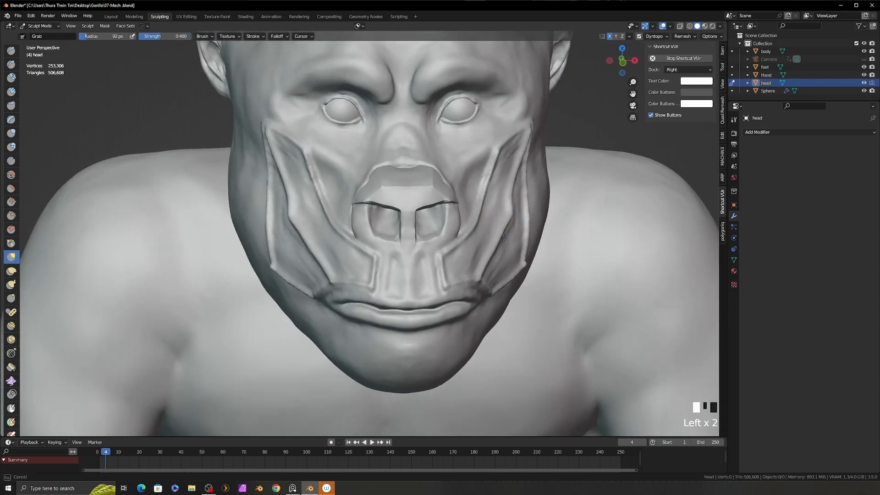
{"action": "left_click_drag", "start_coordinate": [516, 192], "coordinate": [518, 187]}
{"action": "mouse_move", "coordinate": [518, 188]}
{"action": "middle_mouse_down"}
{"action": "mouse_move", "coordinate": [491, 222]}
{"action": "mouse_move", "coordinate": [494, 239]}
{"action": "middle_mouse_up"}
Step: Build up the upper part of the cheek panel below the eye with 34 px Clay Strips strokes
{"action": "key", "text": "2"}
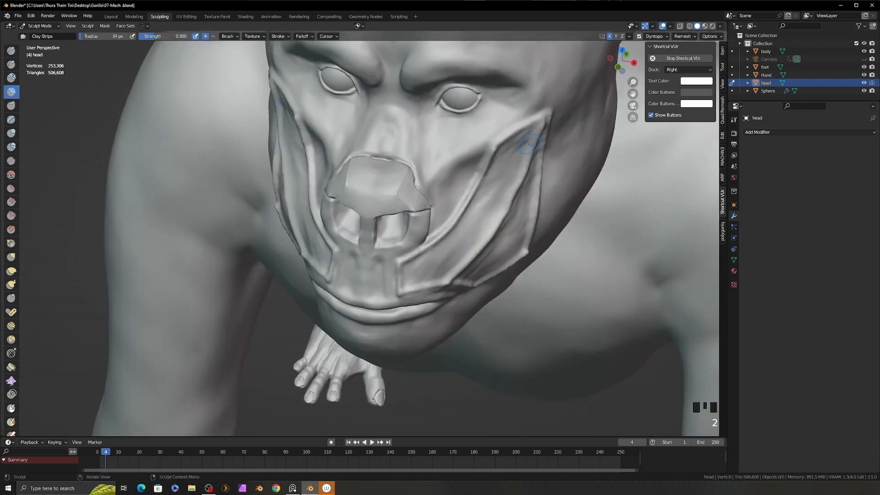
{"action": "middle_click_drag", "start_coordinate": [526, 141], "coordinate": [525, 128]}
{"action": "left_click_drag", "start_coordinate": [527, 136], "coordinate": [517, 143]}
{"action": "middle_click_drag", "start_coordinate": [517, 151], "coordinate": [504, 149]}
{"action": "left_click_drag", "start_coordinate": [508, 141], "coordinate": [490, 174]}
{"action": "middle_click_drag", "start_coordinate": [489, 176], "coordinate": [499, 184]}
{"action": "left_click_drag", "start_coordinate": [493, 182], "coordinate": [485, 195]}
Step: Fill the front end of the cheek panel's inner band beside the mouth with 24 px Clay Strips strokes
{"action": "middle_click_drag", "start_coordinate": [455, 249], "coordinate": [442, 257]}
{"action": "left_click_drag", "start_coordinate": [434, 270], "coordinate": [446, 275]}
{"action": "middle_click_drag", "start_coordinate": [440, 271], "coordinate": [451, 260]}
{"action": "left_click_drag", "start_coordinate": [411, 276], "coordinate": [421, 254]}
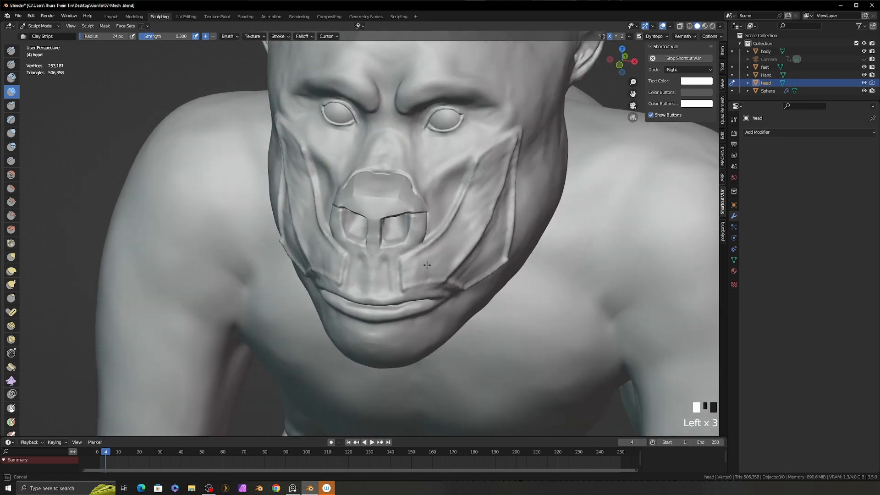
{"action": "middle_click_drag", "start_coordinate": [436, 255], "coordinate": [431, 259]}
{"action": "left_click_drag", "start_coordinate": [432, 251], "coordinate": [439, 241]}
{"action": "middle_click_drag", "start_coordinate": [447, 232], "coordinate": [435, 238]}
Step: Extend the 24 px Clay Strips strokes up the inner band to the cheek panel's upper corner
{"action": "left_click_drag", "start_coordinate": [449, 226], "coordinate": [460, 213]}
{"action": "middle_click_drag", "start_coordinate": [466, 208], "coordinate": [460, 211]}
{"action": "left_click_drag", "start_coordinate": [467, 205], "coordinate": [476, 194]}
{"action": "middle_click_drag", "start_coordinate": [483, 189], "coordinate": [475, 194]}
{"action": "left_click_drag", "start_coordinate": [478, 192], "coordinate": [486, 184]}
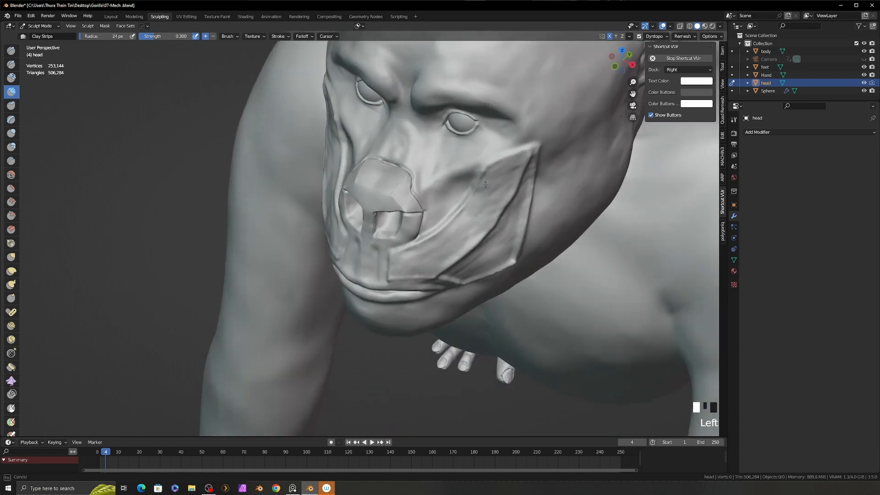
{"action": "middle_click_drag", "start_coordinate": [487, 183], "coordinate": [509, 177]}
{"action": "left_click_drag", "start_coordinate": [510, 176], "coordinate": [516, 159]}
{"action": "middle_click_drag", "start_coordinate": [516, 161], "coordinate": [490, 150]}
Step: Define the diagonal edge and fill the lower outer facet of the cheek panel with Clay Strips, enlarging the brush to 32 px
{"action": "middle_click_drag", "start_coordinate": [491, 183], "coordinate": [487, 178]}
{"action": "left_click_drag", "start_coordinate": [476, 225], "coordinate": [458, 247]}
{"action": "middle_click_drag", "start_coordinate": [445, 256], "coordinate": [467, 272]}
{"action": "key", "text": "f"}
{"action": "left_click", "coordinate": [470, 273]}
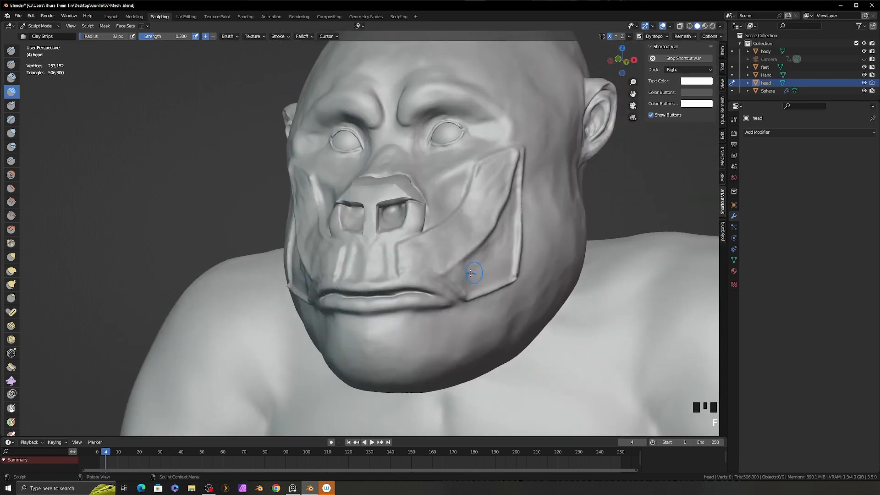
{"action": "left_click_drag", "start_coordinate": [471, 273], "coordinate": [488, 257]}
{"action": "mouse_move", "coordinate": [491, 254]}
{"action": "middle_mouse_down"}
{"action": "mouse_move", "coordinate": [460, 252]}
{"action": "mouse_move", "coordinate": [484, 238]}
{"action": "middle_mouse_up"}
{"action": "left_click_drag", "start_coordinate": [493, 234], "coordinate": [502, 220]}
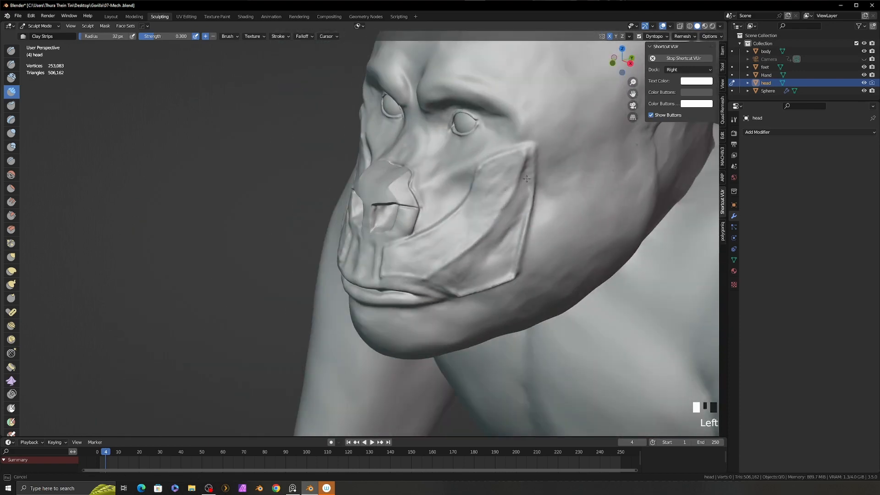
Step: Build up the facet's outer edge and lower corner near the mouth with 32 px Clay Strips strokes
{"action": "middle_click_drag", "start_coordinate": [521, 190], "coordinate": [519, 201]}
{"action": "left_click_drag", "start_coordinate": [518, 201], "coordinate": [518, 208]}
{"action": "mouse_move", "coordinate": [506, 249]}
{"action": "middle_mouse_down"}
{"action": "mouse_move", "coordinate": [569, 255]}
{"action": "mouse_move", "coordinate": [482, 251]}
{"action": "middle_mouse_up"}
{"action": "left_click_drag", "start_coordinate": [479, 257], "coordinate": [473, 268]}
{"action": "mouse_move", "coordinate": [472, 268]}
{"action": "middle_mouse_down"}
{"action": "mouse_move", "coordinate": [471, 284]}
{"action": "mouse_move", "coordinate": [482, 274]}
{"action": "middle_mouse_up"}
{"action": "left_click_drag", "start_coordinate": [476, 278], "coordinate": [467, 284]}
{"action": "middle_click_drag", "start_coordinate": [486, 271], "coordinate": [462, 265]}
{"action": "left_click_drag", "start_coordinate": [476, 266], "coordinate": [484, 258]}
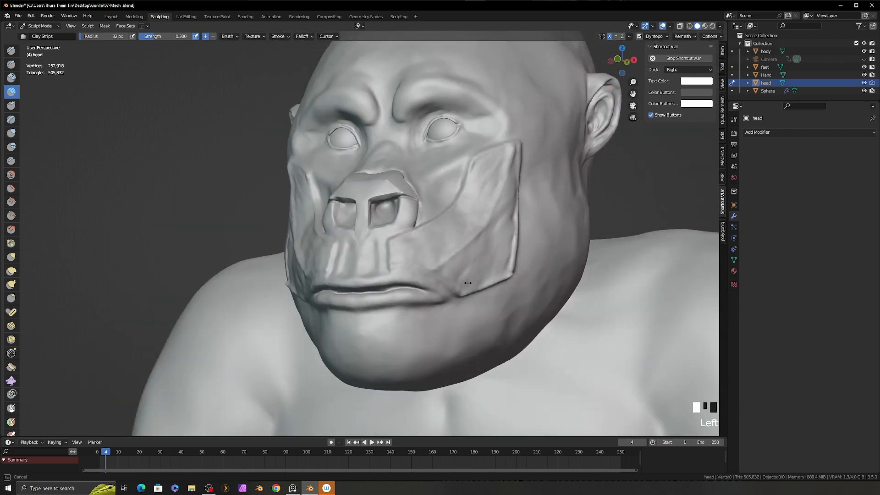
Step: Fill the middle of the cheek panel's lower outer facet with short Clay Strips strokes
{"action": "middle_click_drag", "start_coordinate": [495, 257], "coordinate": [480, 252]}
{"action": "left_click_drag", "start_coordinate": [486, 258], "coordinate": [492, 251]}
{"action": "middle_click_drag", "start_coordinate": [506, 251], "coordinate": [495, 249]}
{"action": "left_click_drag", "start_coordinate": [495, 249], "coordinate": [497, 239]}
{"action": "middle_click_drag", "start_coordinate": [485, 238], "coordinate": [507, 237]}
{"action": "left_click_drag", "start_coordinate": [495, 236], "coordinate": [500, 227]}
{"action": "middle_click_drag", "start_coordinate": [497, 212], "coordinate": [503, 238]}
{"action": "middle_click_drag", "start_coordinate": [503, 234], "coordinate": [510, 251]}
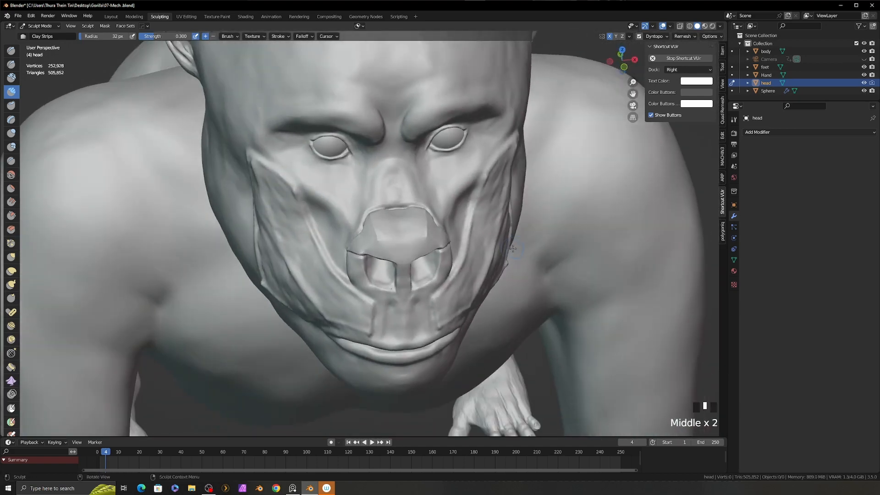
Step: Adjust the cheek panel's lower outer silhouette along the jaw with the Grab brush
{"action": "key", "text": "g"}
{"action": "left_click_drag", "start_coordinate": [512, 255], "coordinate": [505, 258]}
{"action": "left_click_drag", "start_coordinate": [501, 281], "coordinate": [493, 285]}
Step: Add Clay Strips strokes along the outer side of the cheek panel
{"action": "mouse_move", "coordinate": [491, 220]}
{"action": "middle_mouse_down"}
{"action": "mouse_move", "coordinate": [505, 215]}
{"action": "mouse_move", "coordinate": [508, 229]}
{"action": "mouse_move", "coordinate": [495, 215]}
{"action": "mouse_move", "coordinate": [556, 249]}
{"action": "mouse_move", "coordinate": [507, 229]}
{"action": "mouse_move", "coordinate": [554, 263]}
{"action": "mouse_move", "coordinate": [553, 293]}
{"action": "middle_mouse_up"}
{"action": "key", "text": "c"}
{"action": "left_click_drag", "start_coordinate": [546, 243], "coordinate": [541, 236]}
{"action": "middle_click_drag", "start_coordinate": [541, 247], "coordinate": [537, 224]}
{"action": "left_click_drag", "start_coordinate": [537, 227], "coordinate": [534, 228]}
{"action": "mouse_move", "coordinate": [535, 228]}
{"action": "middle_mouse_down"}
{"action": "mouse_move", "coordinate": [527, 248]}
{"action": "mouse_move", "coordinate": [530, 229]}
{"action": "middle_mouse_up"}
{"action": "left_click_drag", "start_coordinate": [530, 232], "coordinate": [525, 243]}
Step: Cut a sharp groove along the cheek panel's lower edge with the Crease brush at 17 px
{"action": "mouse_move", "coordinate": [525, 243]}
{"action": "middle_mouse_down"}
{"action": "mouse_move", "coordinate": [569, 281]}
{"action": "mouse_move", "coordinate": [534, 295]}
{"action": "middle_mouse_up"}
{"action": "key", "text": "shift+c"}
{"action": "key", "text": "f"}
{"action": "left_click", "coordinate": [523, 275]}
{"action": "mouse_move", "coordinate": [486, 344]}
{"action": "middle_mouse_down"}
{"action": "mouse_move", "coordinate": [493, 324]}
{"action": "mouse_move", "coordinate": [477, 288]}
{"action": "middle_mouse_up"}
{"action": "key", "text": "f"}
{"action": "left_click_drag", "start_coordinate": [476, 288], "coordinate": [505, 289]}
{"action": "middle_click_drag", "start_coordinate": [552, 322], "coordinate": [489, 306]}
{"action": "left_click_drag", "start_coordinate": [488, 306], "coordinate": [541, 295]}
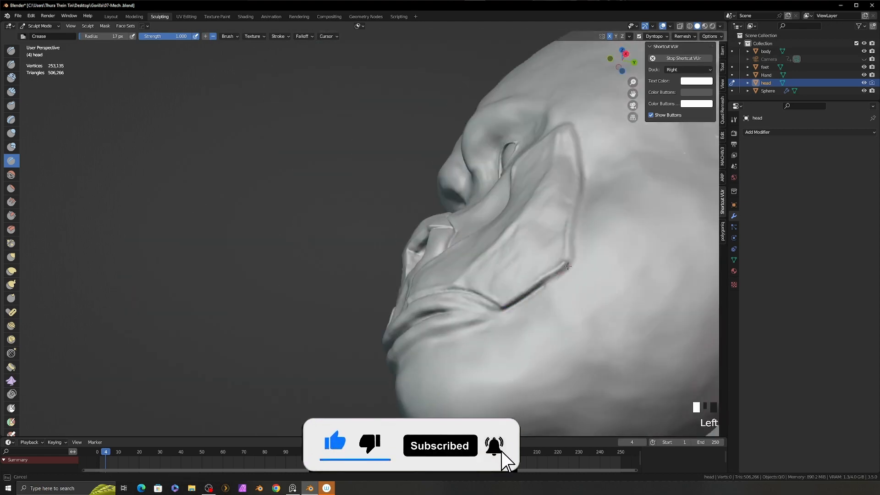
Step: Crease the cheek panel's outer, top and inner edges with 17 px strokes
{"action": "middle_click_drag", "start_coordinate": [540, 275], "coordinate": [526, 305]}
{"action": "left_click_drag", "start_coordinate": [527, 305], "coordinate": [545, 220]}
{"action": "mouse_move", "coordinate": [548, 187]}
{"action": "middle_mouse_down"}
{"action": "mouse_move", "coordinate": [542, 172]}
{"action": "mouse_move", "coordinate": [582, 208]}
{"action": "middle_mouse_up"}
{"action": "left_click_drag", "start_coordinate": [534, 161], "coordinate": [500, 170]}
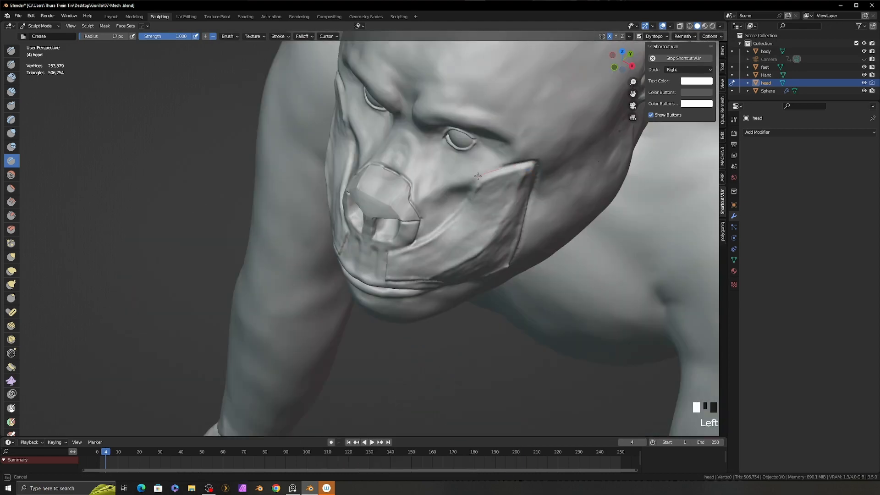
{"action": "middle_click_drag", "start_coordinate": [495, 208], "coordinate": [485, 181]}
{"action": "left_click_drag", "start_coordinate": [472, 186], "coordinate": [462, 217]}
Step: Crease the lower border of the nose around the nostrils with 41 px strokes
{"action": "left_click_drag", "start_coordinate": [376, 291], "coordinate": [372, 292]}
{"action": "scroll", "coordinate": [390, 290], "scroll_direction": "up", "scroll_amount": 3}
{"action": "mouse_move", "coordinate": [422, 287]}
{"action": "middle_mouse_down"}
{"action": "mouse_move", "coordinate": [449, 288]}
{"action": "mouse_move", "coordinate": [424, 283]}
{"action": "middle_mouse_up"}
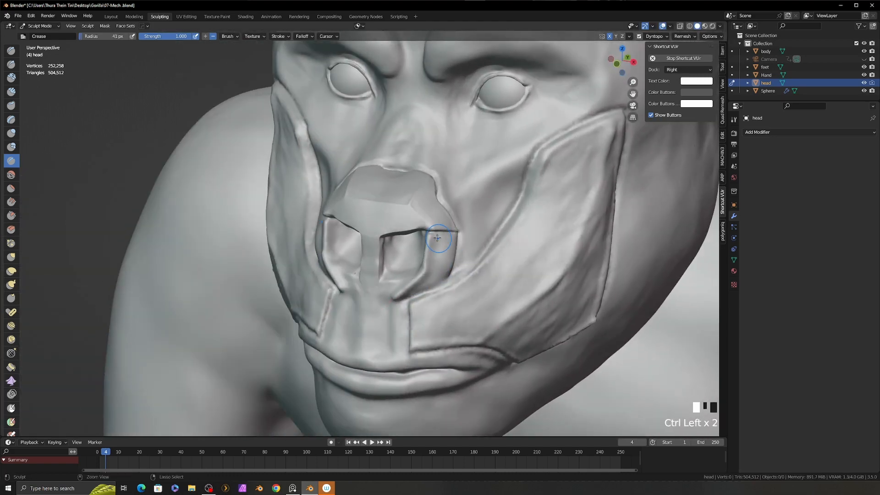
{"action": "mouse_move", "coordinate": [437, 238]}
{"action": "middle_mouse_down"}
{"action": "mouse_move", "coordinate": [399, 300]}
{"action": "mouse_move", "coordinate": [343, 298]}
{"action": "middle_mouse_up"}
{"action": "left_click_drag", "start_coordinate": [362, 316], "coordinate": [379, 318]}
{"action": "middle_click_drag", "start_coordinate": [394, 307], "coordinate": [383, 296]}
{"action": "left_click_drag", "start_coordinate": [389, 300], "coordinate": [408, 296]}
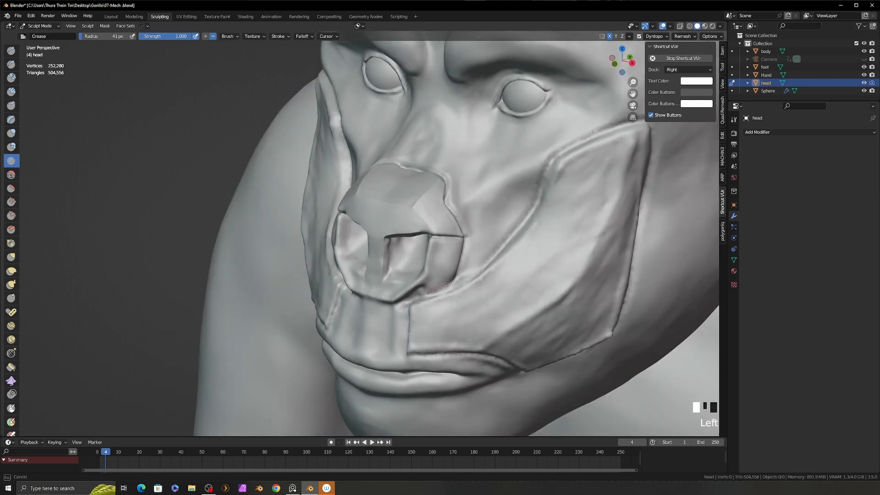
Step: Build up the surface beside the nose's lower corner with the clay brush
{"action": "mouse_move", "coordinate": [403, 294]}
{"action": "middle_mouse_down"}
{"action": "mouse_move", "coordinate": [437, 298]}
{"action": "mouse_move", "coordinate": [422, 275]}
{"action": "middle_mouse_up"}
{"action": "key", "text": "c"}
{"action": "left_click_drag", "start_coordinate": [438, 295], "coordinate": [424, 305]}
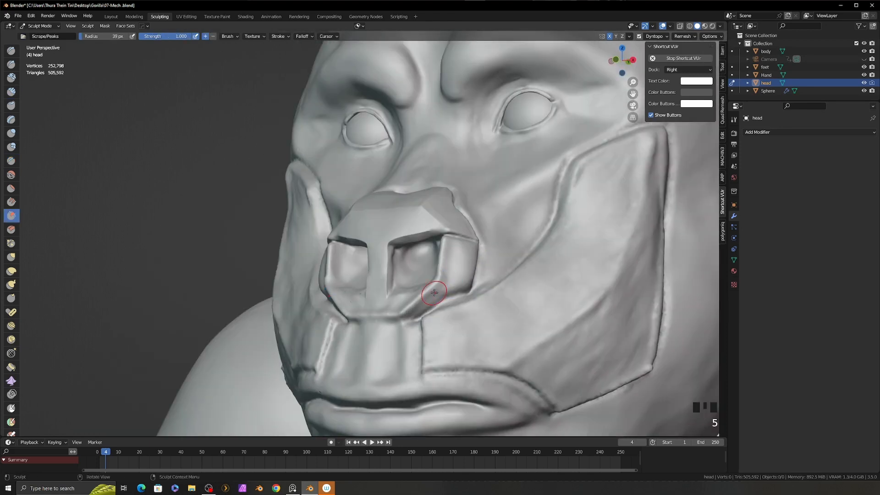
Step: Mask the area beside the nose's lower corner and scrape the nostril's outer rim with Scrape/Peaks
{"action": "middle_click_drag", "start_coordinate": [434, 292], "coordinate": [465, 286]}
{"action": "left_click_drag", "start_coordinate": [443, 308], "coordinate": [433, 316], "text": "ctrl+shift"}
{"action": "key", "text": "f"}
{"action": "middle_click_drag", "start_coordinate": [463, 309], "coordinate": [437, 298]}
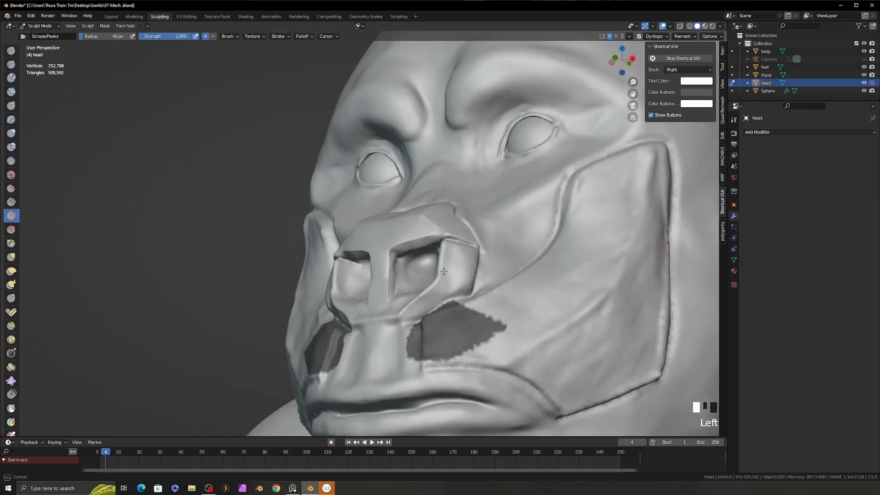
{"action": "left_click_drag", "start_coordinate": [444, 271], "coordinate": [442, 280]}
Step: Build up the nose's lower rim below the nostrils with 27 px Clay Strips strokes
{"action": "middle_click_drag", "start_coordinate": [431, 280], "coordinate": [463, 293]}
{"action": "middle_click_drag", "start_coordinate": [408, 303], "coordinate": [413, 314]}
{"action": "key", "text": "c"}
{"action": "left_click_drag", "start_coordinate": [412, 311], "coordinate": [389, 310]}
{"action": "middle_click_drag", "start_coordinate": [378, 298], "coordinate": [402, 307]}
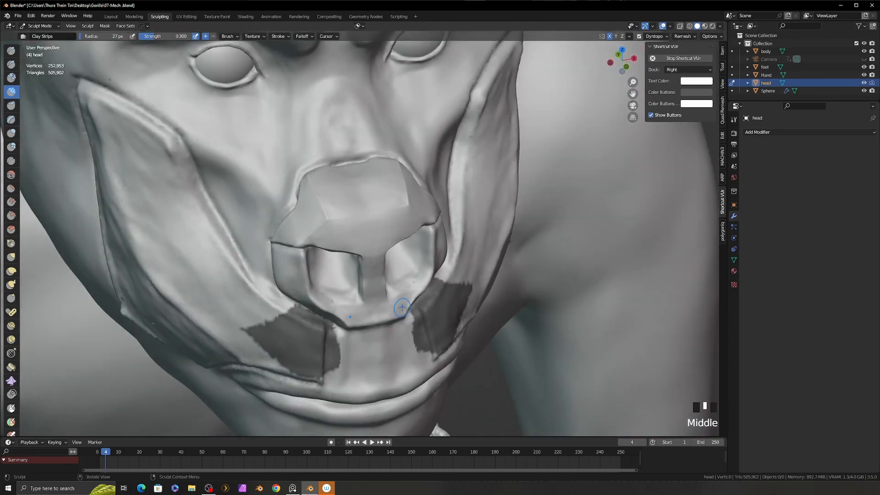
{"action": "left_click_drag", "start_coordinate": [382, 308], "coordinate": [375, 305]}
Step: Flatten the bridge between the nostrils and crease the nose's lower border with 41 px strokes
{"action": "key", "text": "shift+t"}
{"action": "middle_click_drag", "start_coordinate": [357, 271], "coordinate": [373, 256]}
{"action": "left_click_drag", "start_coordinate": [373, 250], "coordinate": [372, 255]}
{"action": "middle_click_drag", "start_coordinate": [371, 275], "coordinate": [397, 266]}
{"action": "key", "text": "shift+c"}
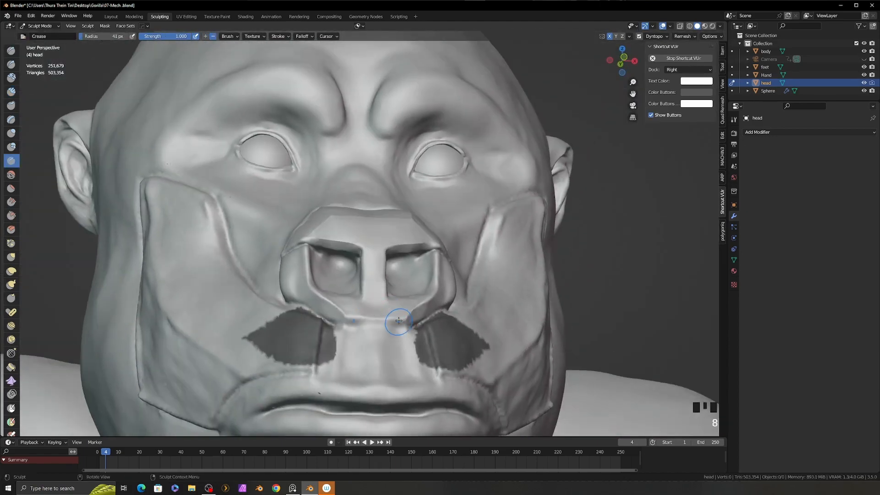
{"action": "middle_click_drag", "start_coordinate": [397, 322], "coordinate": [401, 339]}
{"action": "left_click_drag", "start_coordinate": [410, 324], "coordinate": [355, 326]}
Step: Smooth the middle of the nose's lower rim and add 27 px Clay Strips strokes just beneath it
{"action": "key", "text": "c"}
{"action": "middle_click_drag", "start_coordinate": [339, 328], "coordinate": [376, 298]}
{"action": "left_click_drag", "start_coordinate": [378, 310], "coordinate": [382, 316], "text": "shift"}
{"action": "middle_click_drag", "start_coordinate": [390, 314], "coordinate": [388, 337]}
{"action": "middle_click_drag", "start_coordinate": [389, 337], "coordinate": [407, 300], "text": "ctrl"}
{"action": "left_click_drag", "start_coordinate": [384, 326], "coordinate": [357, 326]}
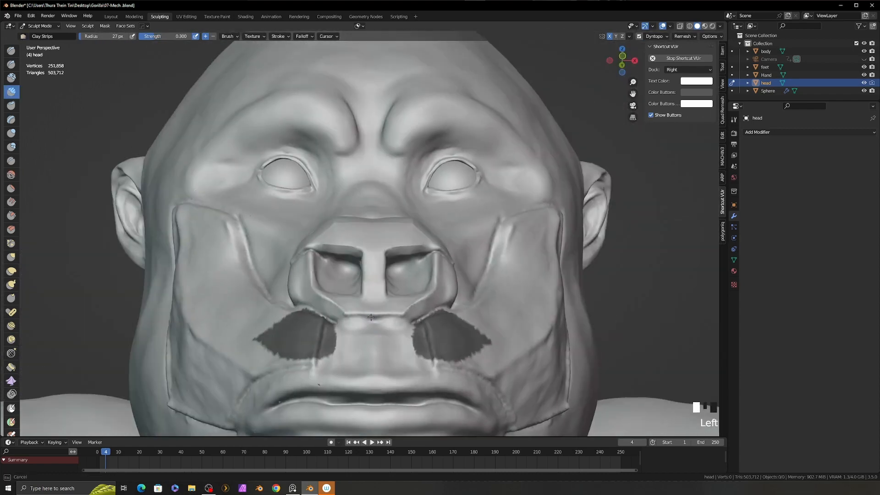
Step: Crease a lower border under the nose with 24 px strokes and shape the recess above it using Clay Strips
{"action": "middle_click_drag", "start_coordinate": [393, 322], "coordinate": [385, 344]}
{"action": "key", "text": "shift+c"}
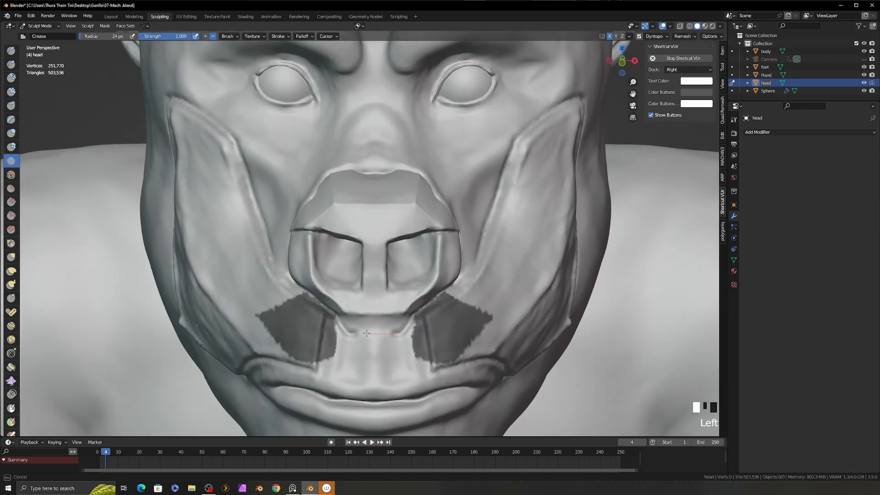
{"action": "left_click_drag", "start_coordinate": [379, 334], "coordinate": [372, 333]}
{"action": "middle_click_drag", "start_coordinate": [388, 339], "coordinate": [391, 328]}
{"action": "key", "text": "c"}
{"action": "left_click_drag", "start_coordinate": [398, 326], "coordinate": [378, 328]}
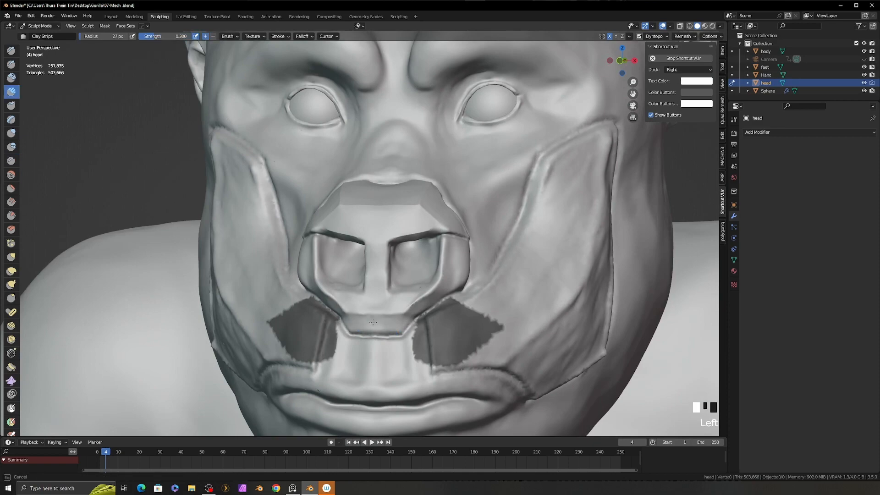
Step: Flatten the nostril's outer rim and sharpen the nostril edges with 23 px Crease strokes
{"action": "middle_click_drag", "start_coordinate": [435, 312], "coordinate": [419, 306]}
{"action": "key", "text": "shift+t"}
{"action": "left_click_drag", "start_coordinate": [438, 275], "coordinate": [439, 266]}
{"action": "mouse_move", "coordinate": [439, 272]}
{"action": "middle_mouse_down"}
{"action": "mouse_move", "coordinate": [499, 304]}
{"action": "mouse_move", "coordinate": [534, 295]}
{"action": "mouse_move", "coordinate": [489, 290]}
{"action": "mouse_move", "coordinate": [523, 289]}
{"action": "mouse_move", "coordinate": [490, 308]}
{"action": "middle_mouse_up"}
{"action": "key", "text": "shift+c"}
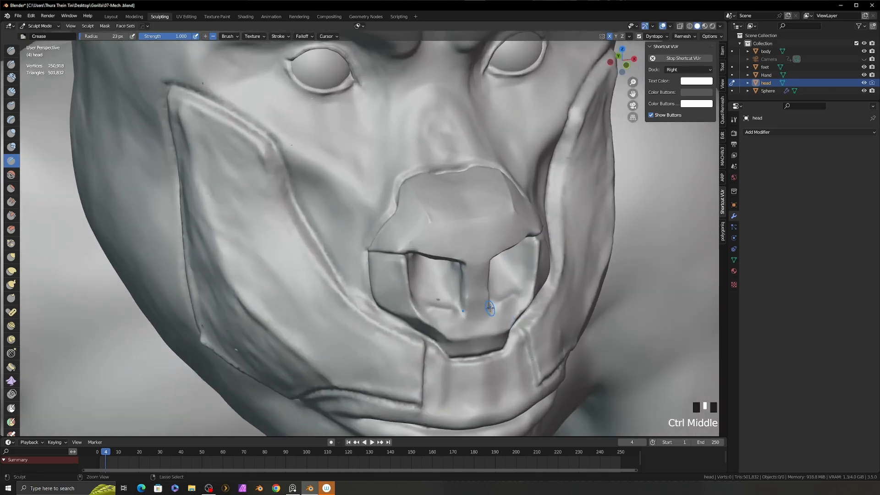
{"action": "left_click_drag", "start_coordinate": [544, 262], "coordinate": [546, 259], "text": "ctrl"}
Step: Build up and flatten the nostril's lower outer rim with Clay Strips and flattening strokes
{"action": "middle_click_drag", "start_coordinate": [547, 271], "coordinate": [539, 290]}
{"action": "key", "text": "2"}
{"action": "key", "text": "shift+t"}
{"action": "left_click_drag", "start_coordinate": [510, 313], "coordinate": [526, 300]}
{"action": "middle_click_drag", "start_coordinate": [527, 299], "coordinate": [504, 298]}
{"action": "left_click_drag", "start_coordinate": [544, 266], "coordinate": [547, 253]}
Step: Sharpen the cheek panel's inner edge with 45 px Pinch/Magnify strokes
{"action": "mouse_move", "coordinate": [550, 261]}
{"action": "middle_mouse_down", "text": "ctrl"}
{"action": "mouse_move", "coordinate": [564, 310]}
{"action": "mouse_move", "coordinate": [577, 319]}
{"action": "middle_mouse_up", "text": "ctrl"}
{"action": "middle_click_drag", "start_coordinate": [576, 316], "coordinate": [518, 291], "text": "shift"}
{"action": "key", "text": "8"}
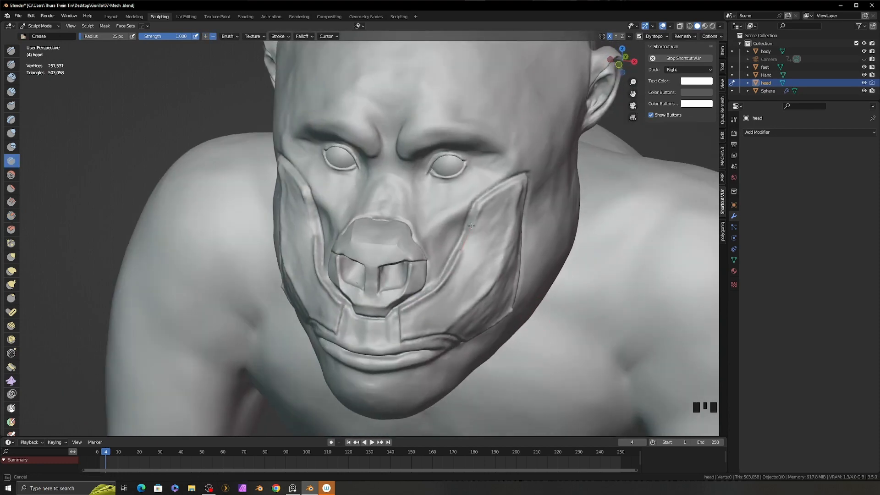
{"action": "key", "text": "p"}
{"action": "middle_click_drag", "start_coordinate": [473, 253], "coordinate": [417, 312], "text": "ctrl"}
{"action": "left_click_drag", "start_coordinate": [416, 313], "coordinate": [416, 313]}
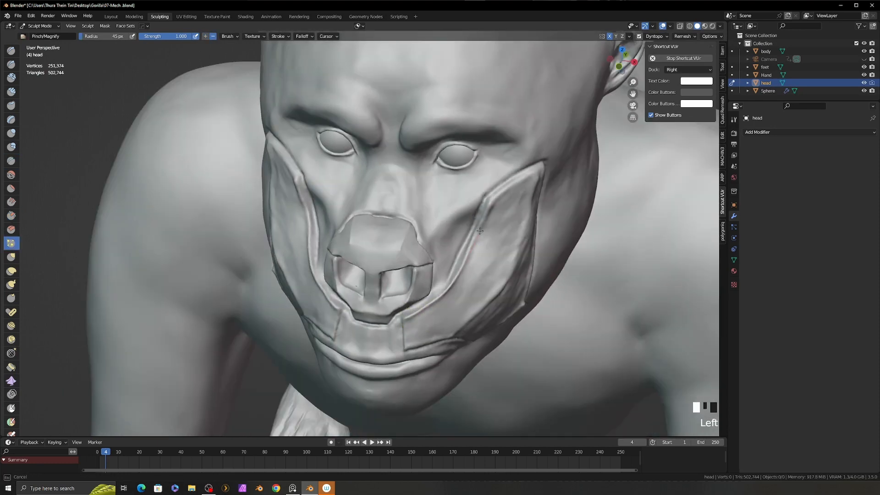
{"action": "left_click_drag", "start_coordinate": [480, 231], "coordinate": [486, 202]}
{"action": "mouse_move", "coordinate": [486, 206]}
{"action": "middle_mouse_down"}
{"action": "mouse_move", "coordinate": [465, 275]}
{"action": "mouse_move", "coordinate": [495, 298]}
{"action": "middle_mouse_up"}
Step: Pinch the cheek panel's front edge and its border above the upper lip with the Pinch/Magnify brush
{"action": "left_click_drag", "start_coordinate": [402, 309], "coordinate": [407, 362]}
{"action": "mouse_move", "coordinate": [433, 330]}
{"action": "middle_mouse_down", "text": "shift"}
{"action": "mouse_move", "coordinate": [434, 283]}
{"action": "mouse_move", "coordinate": [395, 270]}
{"action": "middle_mouse_up", "text": "shift"}
{"action": "left_click_drag", "start_coordinate": [395, 268], "coordinate": [460, 268]}
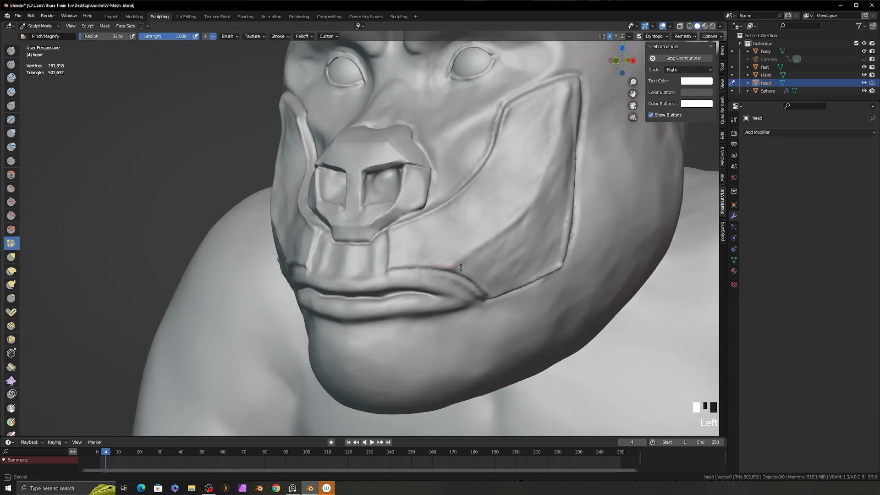
Step: Sharpen the cheek panel's lower and rear edges with 33 px Pinch/Magnify strokes
{"action": "middle_click_drag", "start_coordinate": [508, 315], "coordinate": [462, 306]}
{"action": "left_click_drag", "start_coordinate": [462, 306], "coordinate": [581, 253]}
{"action": "middle_click_drag", "start_coordinate": [581, 253], "coordinate": [561, 259]}
{"action": "mouse_move", "coordinate": [561, 259]}
{"action": "middle_mouse_down", "text": "shift"}
{"action": "mouse_move", "coordinate": [532, 312]}
{"action": "mouse_move", "coordinate": [514, 317]}
{"action": "middle_mouse_up", "text": "shift"}
{"action": "left_click_drag", "start_coordinate": [514, 317], "coordinate": [527, 240]}
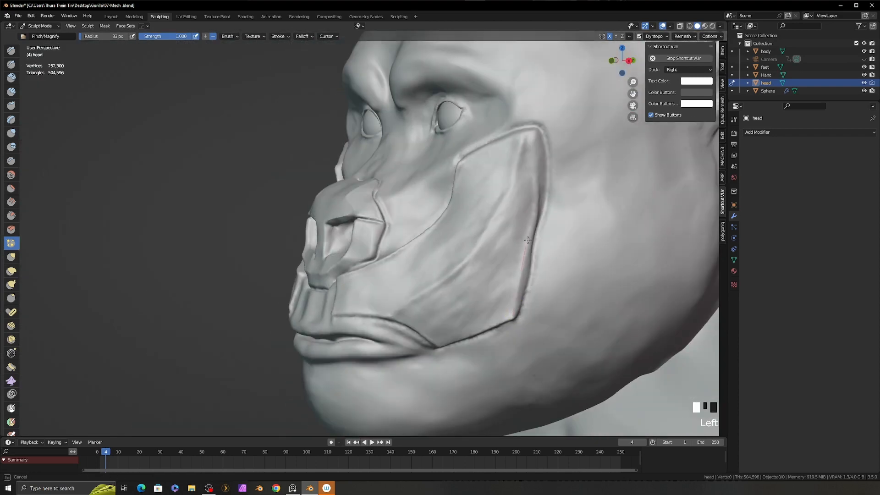
Step: Pinch the curved ridge across the cheek panel up to its top corner with a 44 px brush
{"action": "middle_click_drag", "start_coordinate": [486, 282], "coordinate": [382, 317]}
{"action": "left_click_drag", "start_coordinate": [383, 317], "coordinate": [406, 308]}
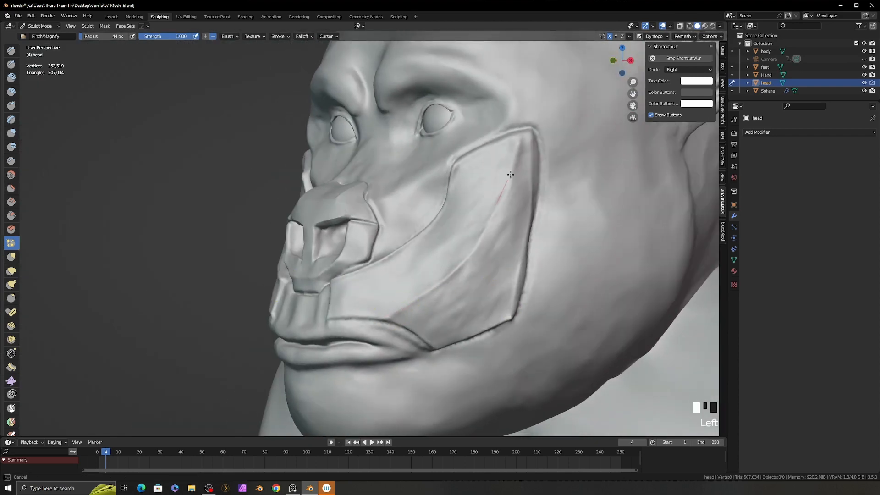
{"action": "left_click_drag", "start_coordinate": [511, 175], "coordinate": [526, 124]}
{"action": "mouse_move", "coordinate": [526, 124]}
{"action": "middle_mouse_down"}
{"action": "mouse_move", "coordinate": [534, 184]}
{"action": "mouse_move", "coordinate": [454, 292]}
{"action": "mouse_move", "coordinate": [502, 197]}
{"action": "middle_mouse_up"}
Step: Flatten the cheek panel's darker outer face beside the ridge with 48 px Scrape/Peaks strokes
{"action": "key", "text": "shift+t"}
{"action": "left_click_drag", "start_coordinate": [502, 197], "coordinate": [506, 189]}
{"action": "left_click_drag", "start_coordinate": [485, 233], "coordinate": [463, 263]}
{"action": "middle_click_drag", "start_coordinate": [477, 248], "coordinate": [460, 225]}
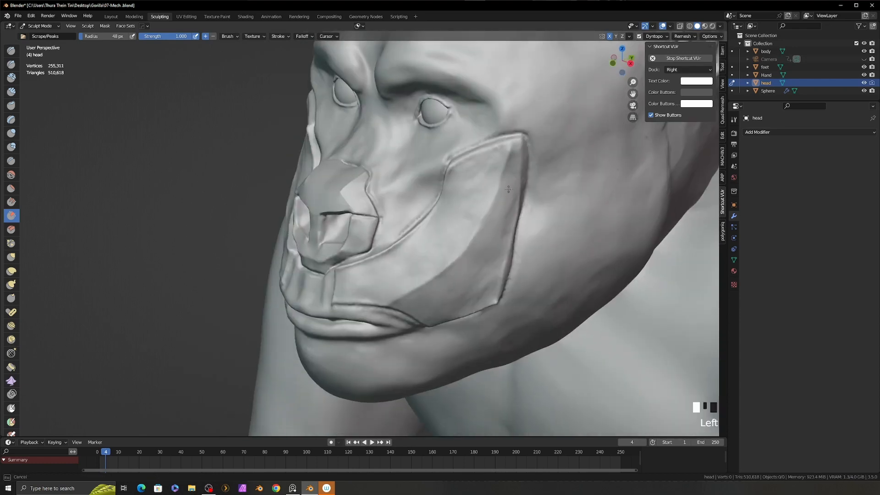
{"action": "left_click_drag", "start_coordinate": [516, 173], "coordinate": [511, 199]}
Step: Pull the cheek panel's outer contour slightly inward with the 94 px Grab brush in front view
{"action": "mouse_move", "coordinate": [460, 202]}
{"action": "middle_mouse_down"}
{"action": "mouse_move", "coordinate": [542, 193]}
{"action": "mouse_move", "coordinate": [557, 176]}
{"action": "middle_mouse_up"}
{"action": "key", "text": "g"}
{"action": "left_click_drag", "start_coordinate": [532, 191], "coordinate": [528, 189]}
{"action": "left_click_drag", "start_coordinate": [533, 175], "coordinate": [529, 174]}
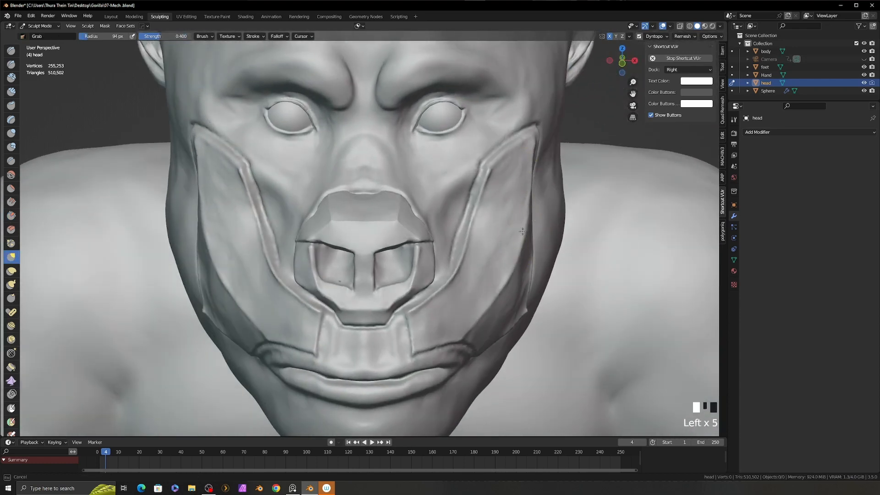
{"action": "left_click_drag", "start_coordinate": [522, 232], "coordinate": [519, 231]}
Step: Build up the cheek panel's front face with 28 px Clay Strips and scrape it flat at 54 px
{"action": "middle_click_drag", "start_coordinate": [519, 231], "coordinate": [463, 256]}
{"action": "key", "text": "c"}
{"action": "left_click_drag", "start_coordinate": [464, 272], "coordinate": [460, 280]}
{"action": "middle_click_drag", "start_coordinate": [459, 279], "coordinate": [468, 270]}
{"action": "left_click_drag", "start_coordinate": [468, 270], "coordinate": [462, 278]}
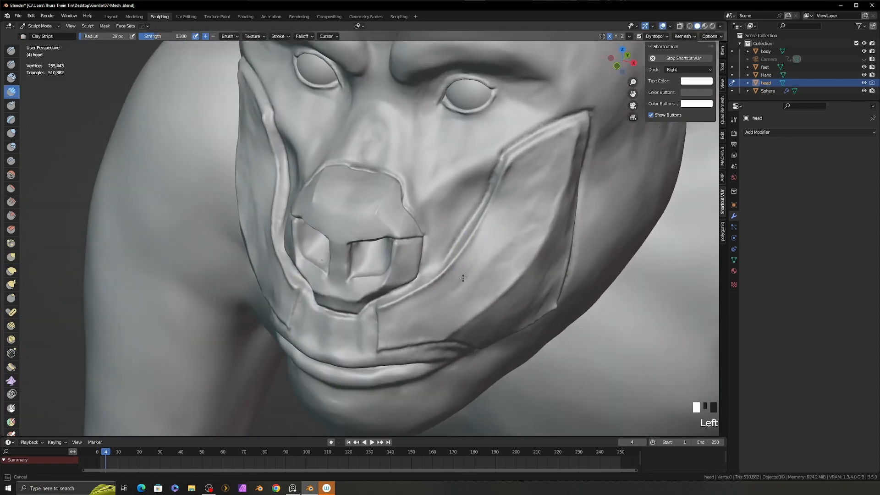
{"action": "key", "text": "5"}
{"action": "mouse_move", "coordinate": [463, 278]}
{"action": "middle_mouse_down"}
{"action": "mouse_move", "coordinate": [477, 268]}
{"action": "mouse_move", "coordinate": [435, 309]}
{"action": "mouse_move", "coordinate": [426, 303]}
{"action": "middle_mouse_up"}
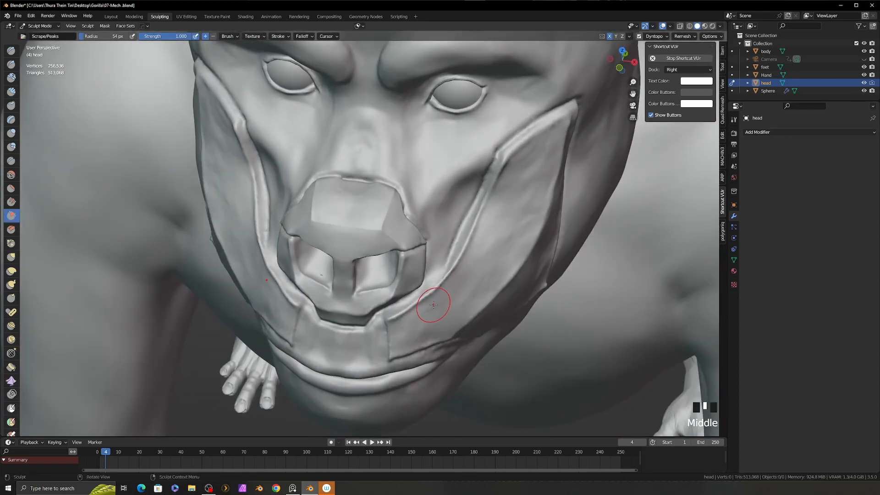
Step: Crease the cheek panel's inner border from beside the nose upward
{"action": "key", "text": "shift+c"}
{"action": "left_click_drag", "start_coordinate": [415, 300], "coordinate": [457, 235]}
{"action": "middle_click_drag", "start_coordinate": [456, 235], "coordinate": [458, 265]}
{"action": "middle_click_drag", "start_coordinate": [459, 266], "coordinate": [466, 285], "text": "ctrl"}
Step: Scrape a bevel along the cheek panel's inner rim up to the top corner with a 49 px brush
{"action": "key", "text": "5"}
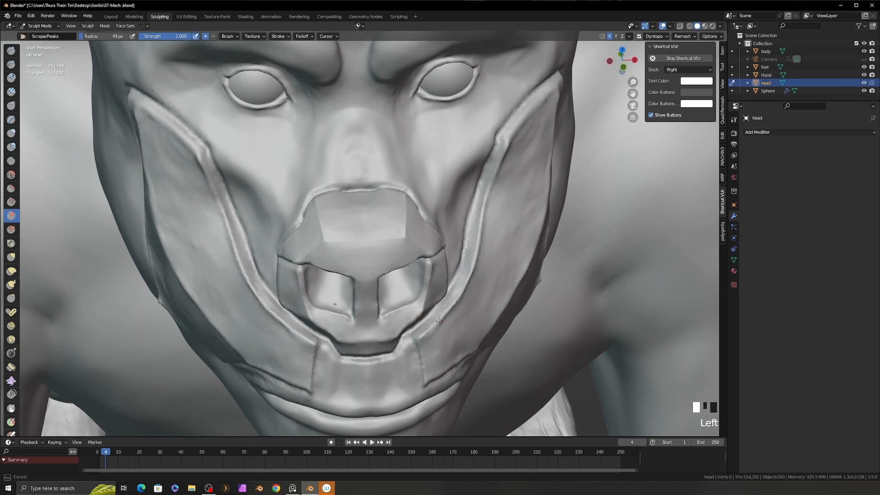
{"action": "left_click_drag", "start_coordinate": [490, 198], "coordinate": [498, 174]}
{"action": "middle_click_drag", "start_coordinate": [497, 173], "coordinate": [502, 157]}
{"action": "mouse_move", "coordinate": [502, 156]}
{"action": "left_mouse_down"}
{"action": "mouse_move", "coordinate": [510, 138]}
{"action": "mouse_move", "coordinate": [543, 117]}
{"action": "left_mouse_up"}
{"action": "middle_click_drag", "start_coordinate": [543, 117], "coordinate": [458, 176]}
Step: Even out the rim's bevel below the eye and along the nose side with further Scrape/Peaks strokes
{"action": "key", "text": "f"}
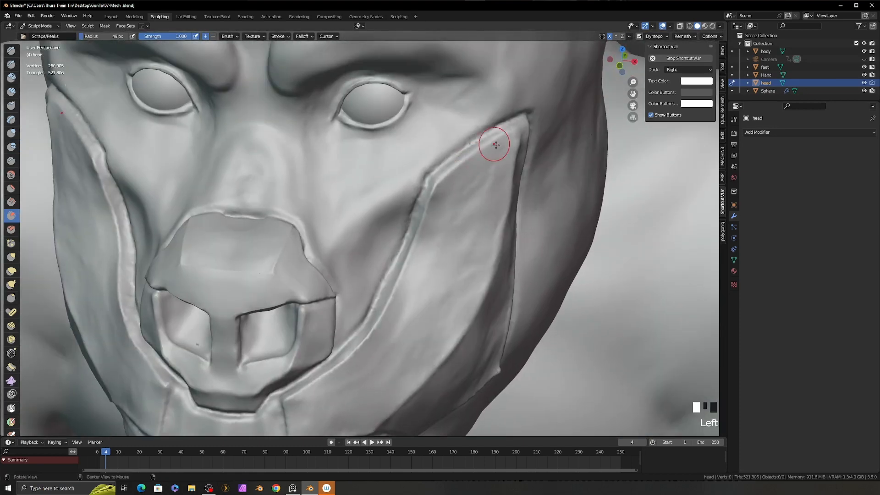
{"action": "middle_click_drag", "start_coordinate": [495, 145], "coordinate": [475, 172]}
{"action": "left_click_drag", "start_coordinate": [458, 161], "coordinate": [523, 120]}
{"action": "middle_click_drag", "start_coordinate": [504, 152], "coordinate": [500, 133]}
{"action": "middle_click_drag", "start_coordinate": [458, 183], "coordinate": [490, 172]}
{"action": "left_click_drag", "start_coordinate": [422, 195], "coordinate": [416, 215]}
{"action": "left_click_drag", "start_coordinate": [414, 224], "coordinate": [378, 315]}
{"action": "middle_click_drag", "start_coordinate": [381, 303], "coordinate": [426, 339]}
{"action": "left_click_drag", "start_coordinate": [453, 239], "coordinate": [422, 271]}
Step: Mask the whole nose to protect it from sculpting
{"action": "mouse_move", "coordinate": [422, 271]}
{"action": "middle_mouse_down", "text": "ctrl"}
{"action": "mouse_move", "coordinate": [423, 261]}
{"action": "mouse_move", "coordinate": [395, 247]}
{"action": "middle_mouse_up", "text": "ctrl"}
{"action": "key", "text": "f"}
{"action": "mouse_move", "coordinate": [347, 338]}
{"action": "left_mouse_down", "text": "ctrl+shift"}
{"action": "mouse_move", "coordinate": [384, 288]}
{"action": "mouse_move", "coordinate": [349, 107]}
{"action": "mouse_move", "coordinate": [270, 202]}
{"action": "left_mouse_up", "text": "ctrl+shift"}
{"action": "middle_click_drag", "start_coordinate": [408, 302], "coordinate": [428, 263]}
{"action": "mouse_move", "coordinate": [440, 229]}
{"action": "middle_mouse_down"}
{"action": "mouse_move", "coordinate": [452, 277]}
{"action": "mouse_move", "coordinate": [433, 286]}
{"action": "middle_mouse_up"}
Step: Scrape the cheek panel's bevel next to the masked nose with a 45 px brush
{"action": "key", "text": "f"}
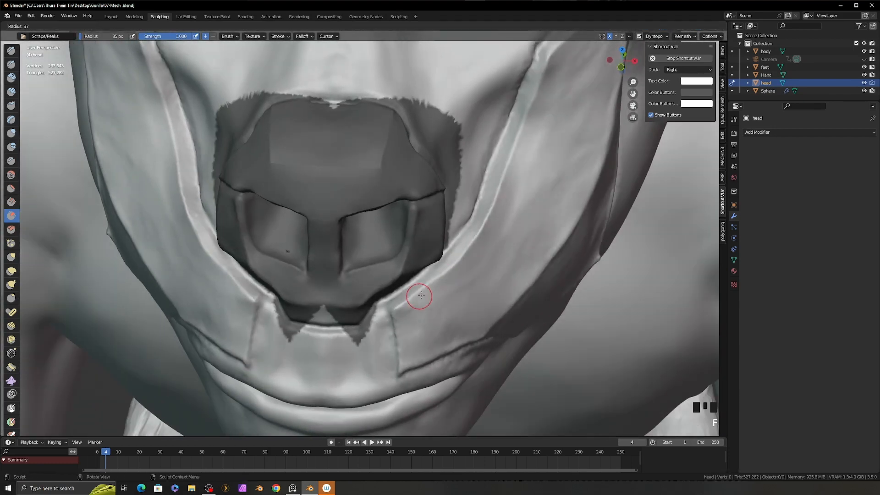
{"action": "left_click", "coordinate": [420, 296]}
{"action": "left_click_drag", "start_coordinate": [400, 304], "coordinate": [439, 276]}
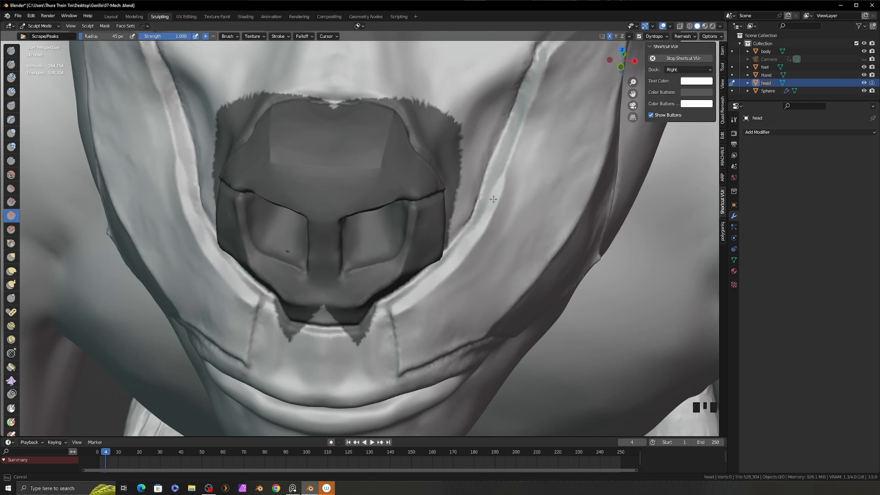
{"action": "middle_click_drag", "start_coordinate": [493, 199], "coordinate": [472, 207]}
{"action": "left_click_drag", "start_coordinate": [448, 276], "coordinate": [478, 233]}
Step: Flatten the cheek panel's front face beside the nose with 63 px Scrape/Peaks strokes
{"action": "middle_click_drag", "start_coordinate": [492, 239], "coordinate": [481, 288], "text": "ctrl"}
{"action": "key", "text": "f"}
{"action": "left_click", "coordinate": [488, 288]}
{"action": "left_click_drag", "start_coordinate": [468, 290], "coordinate": [444, 316]}
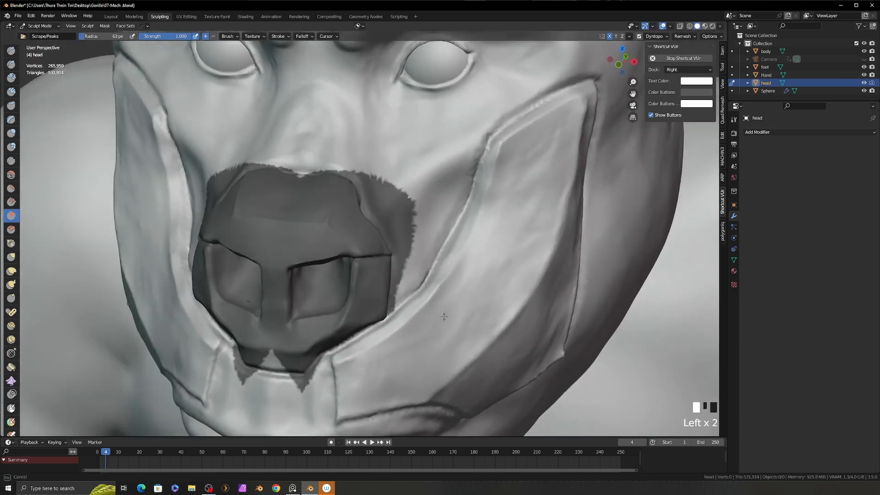
{"action": "middle_click_drag", "start_coordinate": [412, 321], "coordinate": [440, 323]}
{"action": "left_click_drag", "start_coordinate": [403, 334], "coordinate": [377, 350]}
{"action": "middle_click_drag", "start_coordinate": [381, 350], "coordinate": [403, 355]}
{"action": "middle_click_drag", "start_coordinate": [509, 286], "coordinate": [477, 287]}
{"action": "left_click_drag", "start_coordinate": [477, 287], "coordinate": [459, 319]}
Step: Touch up the bevel at the cheek panel's inner corner below the eye with Clay Strips and smoothing strokes
{"action": "mouse_move", "coordinate": [459, 320]}
{"action": "middle_mouse_down"}
{"action": "mouse_move", "coordinate": [497, 298]}
{"action": "mouse_move", "coordinate": [504, 228]}
{"action": "middle_mouse_up"}
{"action": "key", "text": "8"}
{"action": "left_click_drag", "start_coordinate": [487, 148], "coordinate": [503, 133], "text": "ctrl"}
{"action": "mouse_move", "coordinate": [470, 220]}
{"action": "left_mouse_down", "text": "shift"}
{"action": "mouse_move", "coordinate": [457, 280]}
{"action": "mouse_move", "coordinate": [461, 259]}
{"action": "left_mouse_up", "text": "shift"}
{"action": "key", "text": "3"}
{"action": "middle_click_drag", "start_coordinate": [474, 206], "coordinate": [468, 229]}
{"action": "left_click_drag", "start_coordinate": [463, 238], "coordinate": [459, 257], "text": "shift"}
{"action": "middle_click_drag", "start_coordinate": [476, 229], "coordinate": [493, 201]}
{"action": "mouse_move", "coordinate": [509, 183]}
{"action": "left_mouse_down", "text": "shift"}
{"action": "mouse_move", "coordinate": [526, 173]}
{"action": "mouse_move", "coordinate": [511, 238]}
{"action": "left_mouse_up", "text": "shift"}
{"action": "middle_click_drag", "start_coordinate": [508, 220], "coordinate": [515, 224]}
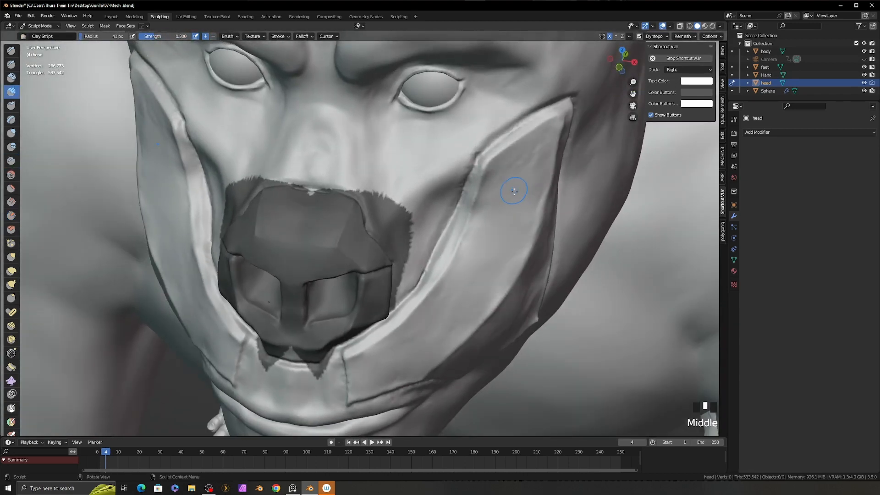
Step: Scrape the inner bevel from the corner below the eye down to the nose with a 47 px brush
{"action": "key", "text": "4"}
{"action": "key", "text": "f"}
{"action": "left_click", "coordinate": [478, 200]}
{"action": "left_click_drag", "start_coordinate": [485, 158], "coordinate": [475, 232]}
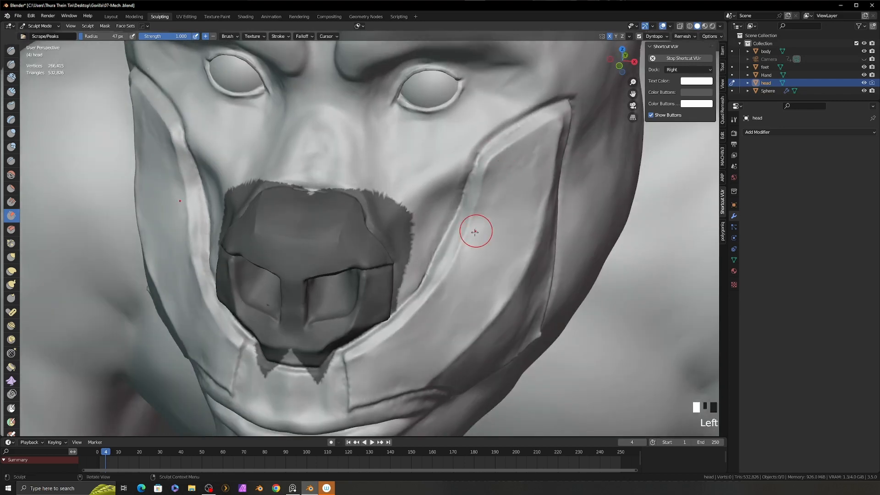
{"action": "left_click_drag", "start_coordinate": [431, 304], "coordinate": [379, 366]}
Step: Scrape the lower part of the cheek panel's outer face flat up to its rear corner
{"action": "middle_click_drag", "start_coordinate": [573, 307], "coordinate": [528, 310]}
{"action": "mouse_move", "coordinate": [578, 330]}
{"action": "middle_mouse_down"}
{"action": "mouse_move", "coordinate": [543, 344]}
{"action": "mouse_move", "coordinate": [527, 307]}
{"action": "mouse_move", "coordinate": [531, 294]}
{"action": "middle_mouse_up"}
{"action": "key", "text": "f"}
{"action": "left_click", "coordinate": [534, 307]}
{"action": "left_click_drag", "start_coordinate": [538, 289], "coordinate": [455, 338]}
{"action": "left_click_drag", "start_coordinate": [490, 312], "coordinate": [543, 284]}
{"action": "middle_click_drag", "start_coordinate": [543, 257], "coordinate": [546, 294]}
{"action": "left_click_drag", "start_coordinate": [545, 288], "coordinate": [548, 280]}
Step: Scrape along the cheek panel's rear edge, then flatten its outer face with a 65 px brush
{"action": "middle_click_drag", "start_coordinate": [550, 257], "coordinate": [568, 274]}
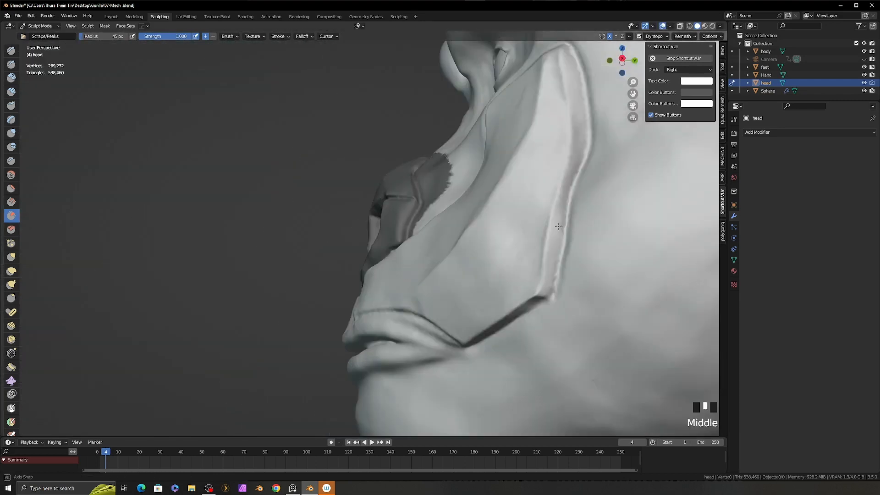
{"action": "middle_click_drag", "start_coordinate": [569, 213], "coordinate": [552, 266], "text": "shift"}
{"action": "key", "text": "f"}
{"action": "left_click_drag", "start_coordinate": [554, 265], "coordinate": [544, 310]}
{"action": "middle_click_drag", "start_coordinate": [541, 247], "coordinate": [589, 262]}
{"action": "left_click_drag", "start_coordinate": [498, 309], "coordinate": [506, 268]}
{"action": "mouse_move", "coordinate": [506, 265]}
{"action": "middle_mouse_down", "text": "ctrl"}
{"action": "mouse_move", "coordinate": [499, 285]}
{"action": "mouse_move", "coordinate": [516, 290]}
{"action": "middle_mouse_up", "text": "ctrl"}
{"action": "left_click_drag", "start_coordinate": [491, 280], "coordinate": [468, 299]}
{"action": "middle_click_drag", "start_coordinate": [476, 289], "coordinate": [509, 281]}
{"action": "left_click_drag", "start_coordinate": [486, 273], "coordinate": [472, 305]}
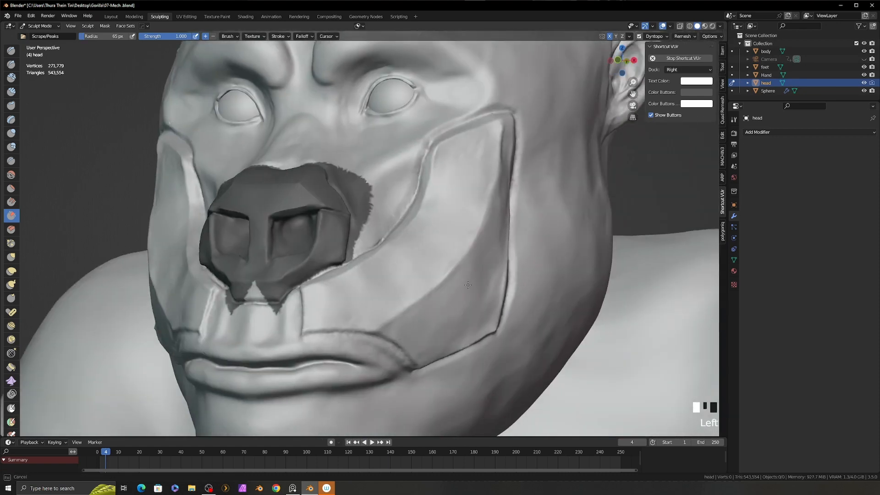
Step: Smooth the cheek panel's outer face next to the ridge with 40 px strokes
{"action": "middle_click_drag", "start_coordinate": [523, 271], "coordinate": [490, 284]}
{"action": "middle_click_drag", "start_coordinate": [509, 286], "coordinate": [479, 302]}
{"action": "key", "text": "2"}
{"action": "left_click_drag", "start_coordinate": [497, 278], "coordinate": [490, 285]}
{"action": "middle_click_drag", "start_coordinate": [477, 275], "coordinate": [509, 278]}
{"action": "left_click_drag", "start_coordinate": [495, 275], "coordinate": [481, 287], "text": "shift"}
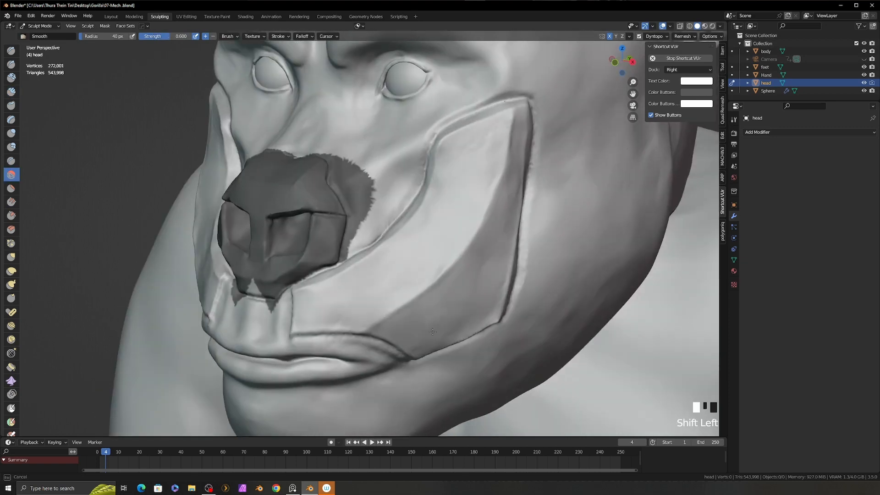
{"action": "middle_click_drag", "start_coordinate": [481, 280], "coordinate": [495, 288]}
{"action": "left_click_drag", "start_coordinate": [486, 280], "coordinate": [472, 289], "text": "shift"}
{"action": "middle_click_drag", "start_coordinate": [459, 275], "coordinate": [472, 257]}
{"action": "mouse_move", "coordinate": [440, 257]}
{"action": "middle_mouse_down"}
{"action": "mouse_move", "coordinate": [427, 238]}
{"action": "mouse_move", "coordinate": [468, 312]}
{"action": "mouse_move", "coordinate": [454, 303]}
{"action": "middle_mouse_up"}
Step: Pinch the cheek panel's border above the lip and its lower and rear edges with 26 px Pinch/Magnify strokes
{"action": "key", "text": "p"}
{"action": "key", "text": "f"}
{"action": "left_click", "coordinate": [366, 288]}
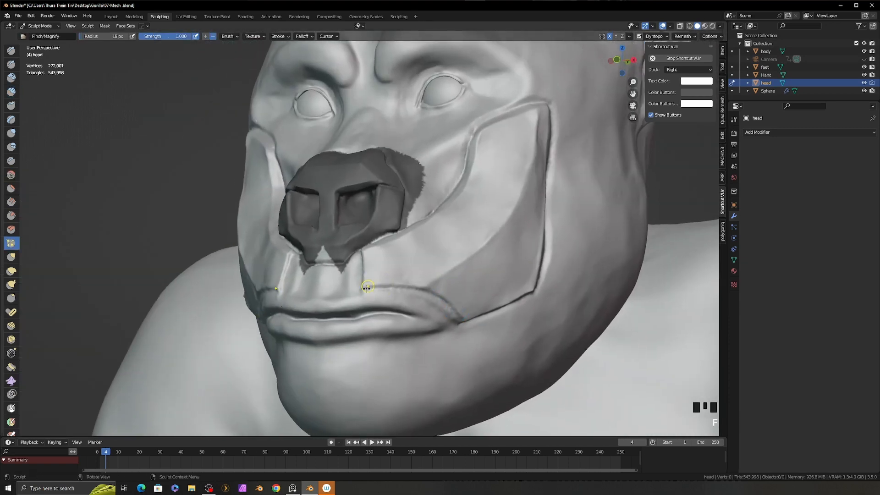
{"action": "middle_click_drag", "start_coordinate": [478, 335], "coordinate": [346, 279], "text": "ctrl"}
{"action": "key", "text": "f"}
{"action": "left_click", "coordinate": [349, 279]}
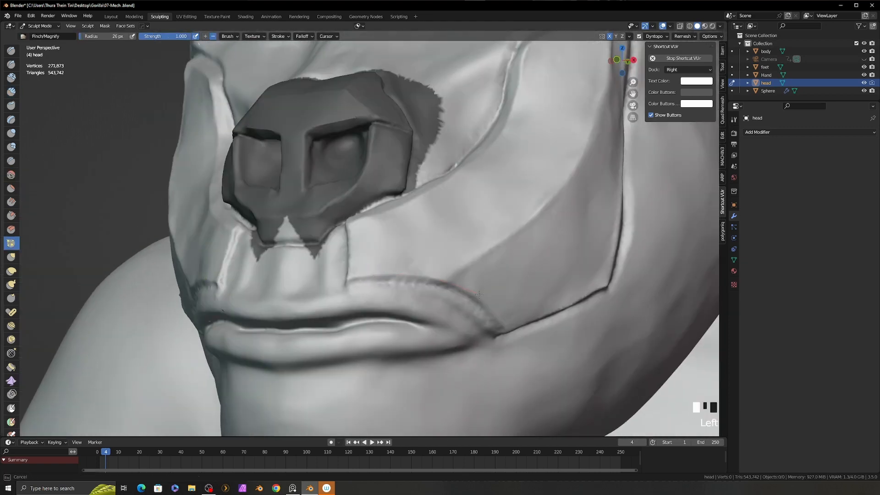
{"action": "left_click_drag", "start_coordinate": [514, 339], "coordinate": [522, 335]}
{"action": "middle_click_drag", "start_coordinate": [523, 335], "coordinate": [528, 324]}
{"action": "left_click_drag", "start_coordinate": [636, 275], "coordinate": [638, 270]}
{"action": "middle_click_drag", "start_coordinate": [638, 270], "coordinate": [679, 275]}
Step: Pinch the curved ridge between the cheek panel's front and outer faces up to the top corner
{"action": "middle_click_drag", "start_coordinate": [394, 298], "coordinate": [422, 307]}
{"action": "left_click_drag", "start_coordinate": [422, 306], "coordinate": [419, 248]}
{"action": "mouse_move", "coordinate": [458, 243]}
{"action": "middle_mouse_down"}
{"action": "mouse_move", "coordinate": [431, 240]}
{"action": "mouse_move", "coordinate": [413, 298]}
{"action": "middle_mouse_up"}
{"action": "left_click_drag", "start_coordinate": [399, 318], "coordinate": [438, 295]}
{"action": "left_click_drag", "start_coordinate": [522, 183], "coordinate": [538, 130]}
{"action": "middle_click_drag", "start_coordinate": [541, 133], "coordinate": [410, 218], "text": "shift"}
Step: Raise the Pinch/Magnify strength to 2.000 and sharpen the cheek panel's ridge with a 36 px brush
{"action": "mouse_move", "coordinate": [410, 217]}
{"action": "middle_mouse_down", "text": "ctrl"}
{"action": "mouse_move", "coordinate": [358, 369]}
{"action": "mouse_move", "coordinate": [356, 306]}
{"action": "middle_mouse_up", "text": "ctrl"}
{"action": "left_click", "coordinate": [169, 37]}
{"action": "key", "text": "f"}
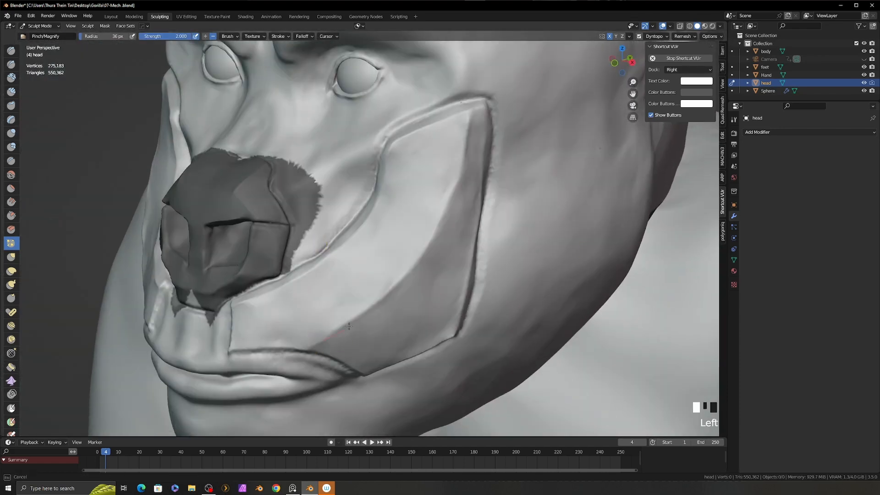
{"action": "left_click_drag", "start_coordinate": [465, 153], "coordinate": [468, 132]}
{"action": "middle_click_drag", "start_coordinate": [469, 132], "coordinate": [360, 299]}
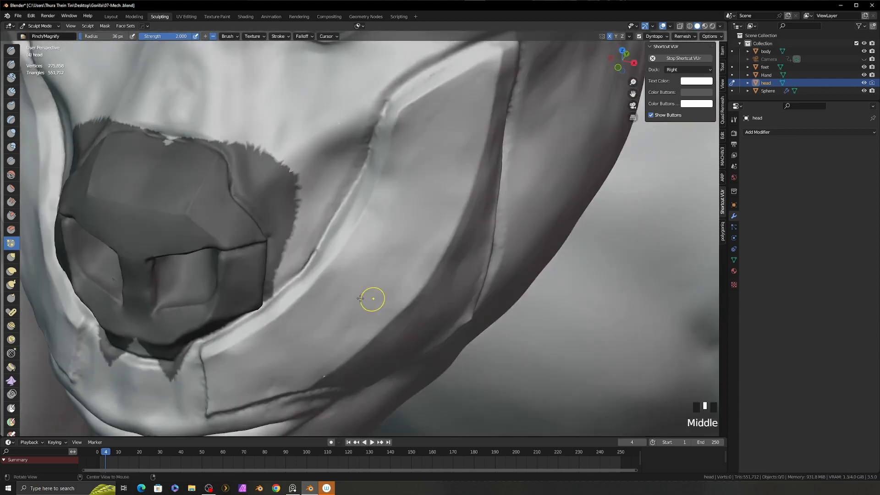
{"action": "left_click_drag", "start_coordinate": [283, 314], "coordinate": [251, 334]}
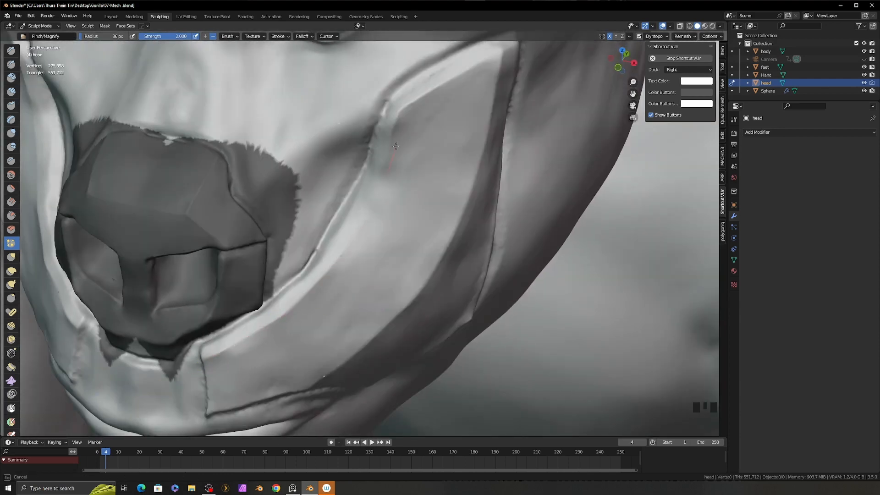
{"action": "key", "text": "ctrl+z"}
Step: Set the Pinch/Magnify strength to 1.000, then pinch and smooth the bevel along the cheek panel's inner rim
{"action": "left_click", "coordinate": [165, 37]}
{"action": "type", "text": "1"}
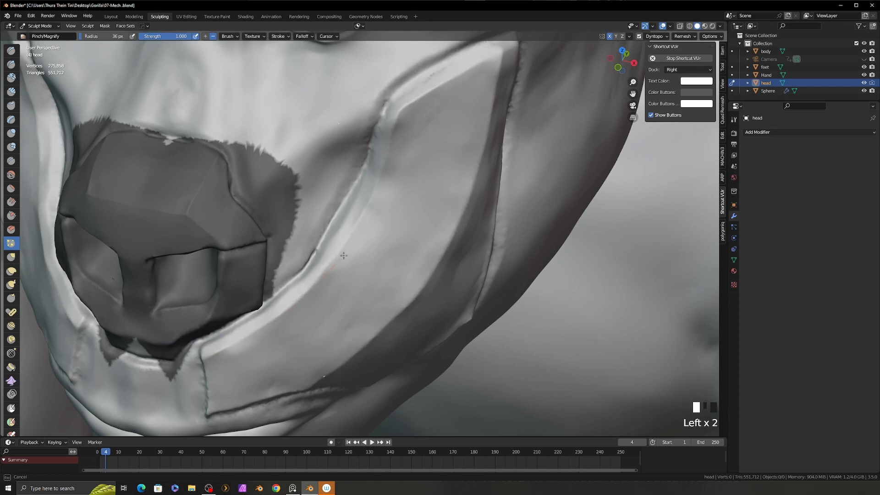
{"action": "left_click_drag", "start_coordinate": [508, 51], "coordinate": [515, 46]}
{"action": "scroll", "coordinate": [508, 50], "scroll_direction": "down", "scroll_amount": 1}
{"action": "mouse_move", "coordinate": [389, 120]}
{"action": "left_mouse_down", "text": "shift"}
{"action": "mouse_move", "coordinate": [372, 168]}
{"action": "mouse_move", "coordinate": [304, 274]}
{"action": "left_mouse_up", "text": "shift"}
{"action": "left_click_drag", "start_coordinate": [305, 274], "coordinate": [315, 260]}
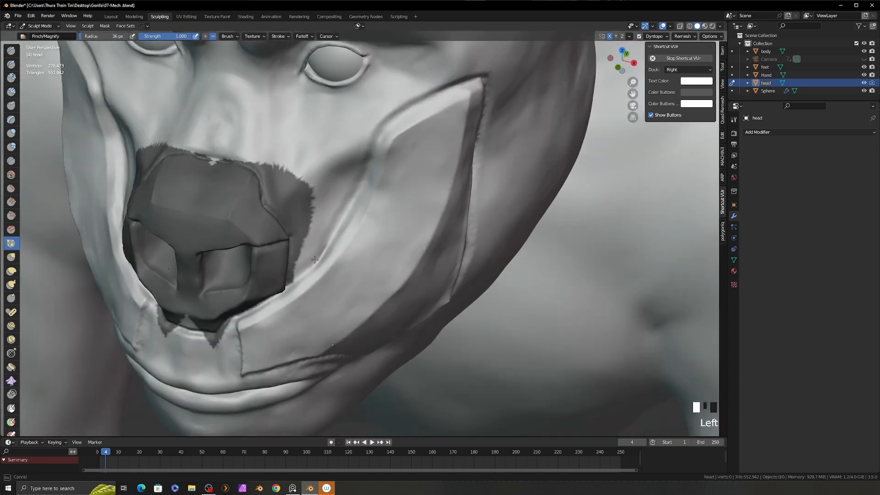
{"action": "left_click_drag", "start_coordinate": [410, 94], "coordinate": [481, 81]}
Step: Clear the mask from the nose
{"action": "scroll", "coordinate": [481, 80], "scroll_direction": "down", "scroll_amount": 6}
{"action": "middle_click_drag", "start_coordinate": [349, 216], "coordinate": [417, 220]}
{"action": "key", "text": "alt+m"}
Step: Sharpen the vertical seam between the upper-lip plate and the cheek panel with 17 px inverted Crease strokes
{"action": "key", "text": "shift+c"}
{"action": "scroll", "coordinate": [416, 220], "scroll_direction": "up", "scroll_amount": 4}
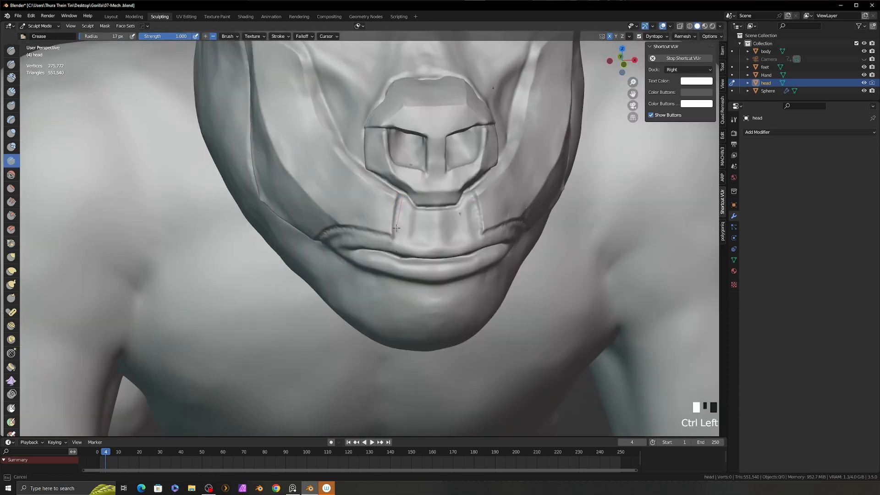
{"action": "left_click_drag", "start_coordinate": [403, 200], "coordinate": [394, 248], "text": "ctrl"}
{"action": "middle_click_drag", "start_coordinate": [394, 248], "coordinate": [408, 254]}
{"action": "mouse_move", "coordinate": [399, 237]}
{"action": "left_mouse_down", "text": "ctrl"}
{"action": "mouse_move", "coordinate": [443, 241]}
{"action": "mouse_move", "coordinate": [406, 239]}
{"action": "left_mouse_up", "text": "ctrl"}
{"action": "scroll", "coordinate": [405, 240], "scroll_direction": "down", "scroll_amount": 2}
{"action": "middle_click_drag", "start_coordinate": [405, 240], "coordinate": [400, 216]}
Step: Define the upper-lip plate's lower edge and side corners with inverted Crease strokes of about 18 px
{"action": "left_click_drag", "start_coordinate": [394, 248], "coordinate": [426, 253], "text": "ctrl"}
{"action": "middle_click_drag", "start_coordinate": [412, 229], "coordinate": [408, 250]}
{"action": "left_click_drag", "start_coordinate": [404, 213], "coordinate": [397, 244], "text": "ctrl"}
{"action": "scroll", "coordinate": [427, 225], "scroll_direction": "up", "scroll_amount": 3}
{"action": "mouse_move", "coordinate": [433, 220]}
{"action": "middle_mouse_down"}
{"action": "mouse_move", "coordinate": [416, 237]}
{"action": "mouse_move", "coordinate": [418, 229]}
{"action": "middle_mouse_up"}
{"action": "left_click_drag", "start_coordinate": [514, 204], "coordinate": [511, 216], "text": "ctrl"}
{"action": "middle_click_drag", "start_coordinate": [407, 264], "coordinate": [448, 246]}
{"action": "left_click_drag", "start_coordinate": [424, 239], "coordinate": [426, 259], "text": "ctrl"}
{"action": "middle_click_drag", "start_coordinate": [395, 294], "coordinate": [423, 265]}
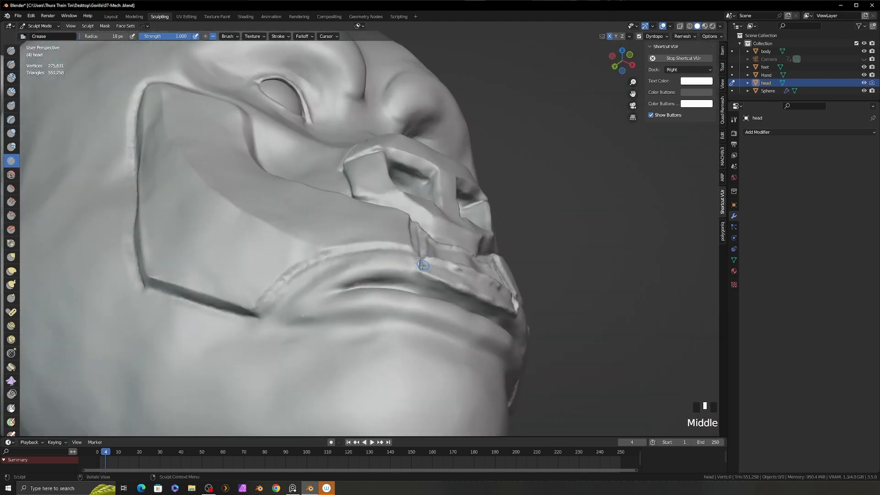
Step: Sharpen the upper-lip plate's side corner and the seam beside it with 18 px Crease strokes
{"action": "left_click_drag", "start_coordinate": [423, 265], "coordinate": [416, 279]}
{"action": "left_click_drag", "start_coordinate": [418, 271], "coordinate": [406, 285]}
{"action": "middle_click_drag", "start_coordinate": [424, 243], "coordinate": [404, 278]}
{"action": "mouse_move", "coordinate": [420, 229]}
{"action": "left_mouse_down"}
{"action": "mouse_move", "coordinate": [411, 279]}
{"action": "mouse_move", "coordinate": [415, 267]}
{"action": "left_mouse_up"}
{"action": "left_click_drag", "start_coordinate": [419, 201], "coordinate": [412, 275]}
Step: Build up the front of the upper-lip plate into a raised panel with Clay Strips at about 39 px radius
{"action": "scroll", "coordinate": [415, 271], "scroll_direction": "up", "scroll_amount": 1}
{"action": "mouse_move", "coordinate": [422, 268]}
{"action": "middle_mouse_down", "text": "shift"}
{"action": "mouse_move", "coordinate": [380, 231]}
{"action": "mouse_move", "coordinate": [406, 202]}
{"action": "middle_mouse_up", "text": "shift"}
{"action": "key", "text": "2"}
{"action": "mouse_move", "coordinate": [398, 229]}
{"action": "left_mouse_down"}
{"action": "mouse_move", "coordinate": [488, 232]}
{"action": "mouse_move", "coordinate": [472, 243]}
{"action": "left_mouse_up"}
{"action": "key", "text": "f"}
{"action": "left_click", "coordinate": [451, 231]}
{"action": "middle_click_drag", "start_coordinate": [413, 183], "coordinate": [420, 210]}
{"action": "left_click_drag", "start_coordinate": [403, 199], "coordinate": [417, 211]}
{"action": "middle_click_drag", "start_coordinate": [419, 197], "coordinate": [411, 218]}
{"action": "mouse_move", "coordinate": [458, 195]}
{"action": "left_mouse_down"}
{"action": "mouse_move", "coordinate": [477, 206]}
{"action": "mouse_move", "coordinate": [467, 218]}
{"action": "left_mouse_up"}
{"action": "left_click_drag", "start_coordinate": [493, 178], "coordinate": [458, 202]}
{"action": "middle_click_drag", "start_coordinate": [463, 202], "coordinate": [474, 191]}
{"action": "left_click_drag", "start_coordinate": [493, 160], "coordinate": [433, 183]}
{"action": "middle_click_drag", "start_coordinate": [426, 195], "coordinate": [420, 215]}
{"action": "left_click_drag", "start_coordinate": [399, 192], "coordinate": [410, 199]}
{"action": "mouse_move", "coordinate": [410, 199]}
{"action": "left_mouse_down"}
{"action": "mouse_move", "coordinate": [433, 211]}
{"action": "mouse_move", "coordinate": [447, 194]}
{"action": "left_mouse_up"}
{"action": "middle_click_drag", "start_coordinate": [435, 234], "coordinate": [429, 210]}
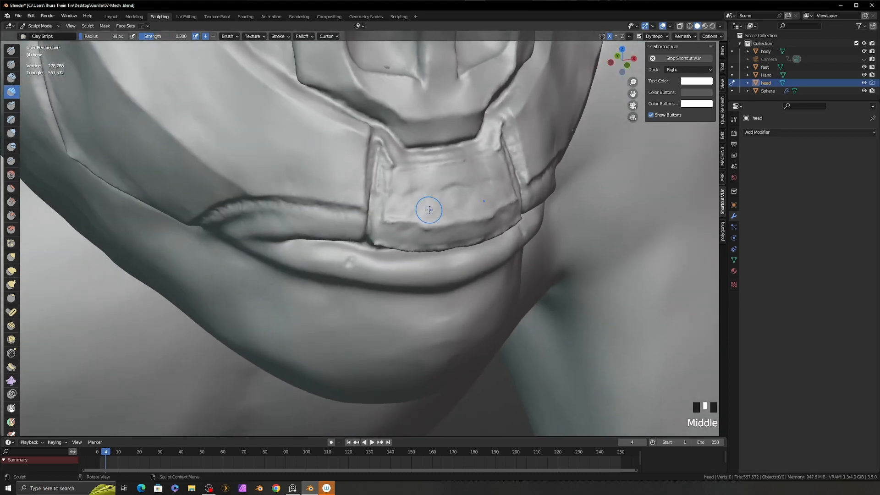
Step: Tighten the raised panel's borders on the upper-lip plate with 36 px Pinch/Magnify strokes and an 18 px inverted Crease
{"action": "key", "text": "7"}
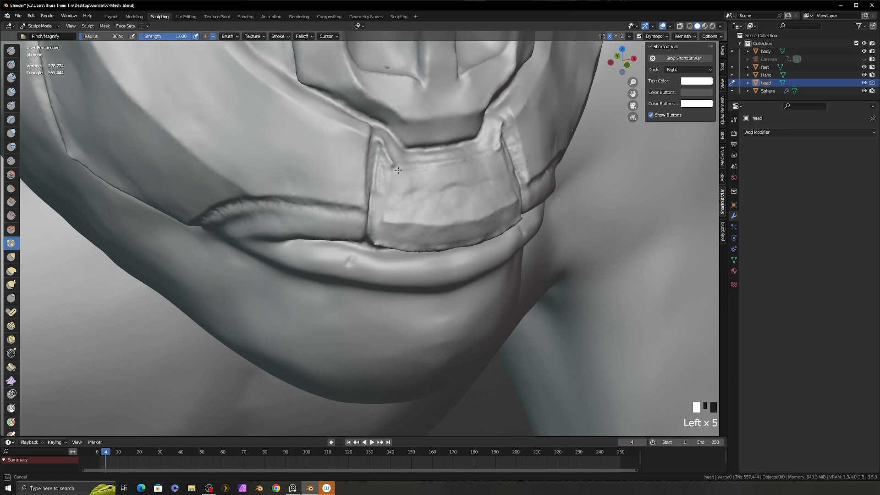
{"action": "left_click_drag", "start_coordinate": [398, 170], "coordinate": [427, 167]}
{"action": "key", "text": "8"}
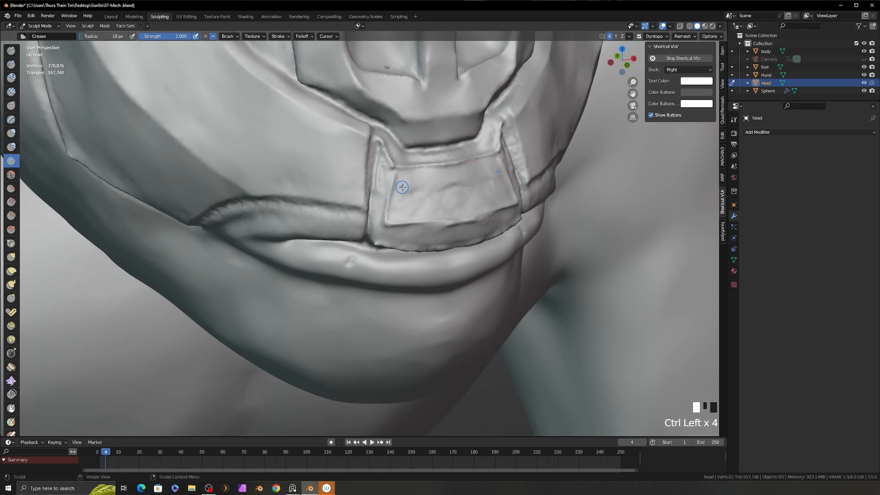
Step: Flatten the upper-lip plate's center and beveled lower edge with Scrape/Peaks at about 47 px, then smooth the center
{"action": "key", "text": "5"}
{"action": "left_click_drag", "start_coordinate": [386, 197], "coordinate": [384, 178]}
{"action": "middle_click_drag", "start_coordinate": [453, 234], "coordinate": [419, 236]}
{"action": "left_click_drag", "start_coordinate": [420, 236], "coordinate": [481, 225]}
{"action": "middle_click_drag", "start_coordinate": [477, 256], "coordinate": [478, 224]}
{"action": "left_click_drag", "start_coordinate": [500, 236], "coordinate": [391, 249]}
{"action": "middle_click_drag", "start_coordinate": [493, 278], "coordinate": [501, 245]}
{"action": "left_click_drag", "start_coordinate": [424, 269], "coordinate": [532, 247]}
{"action": "middle_click_drag", "start_coordinate": [532, 206], "coordinate": [500, 247]}
{"action": "left_click_drag", "start_coordinate": [490, 210], "coordinate": [532, 228]}
{"action": "middle_click_drag", "start_coordinate": [485, 220], "coordinate": [527, 206]}
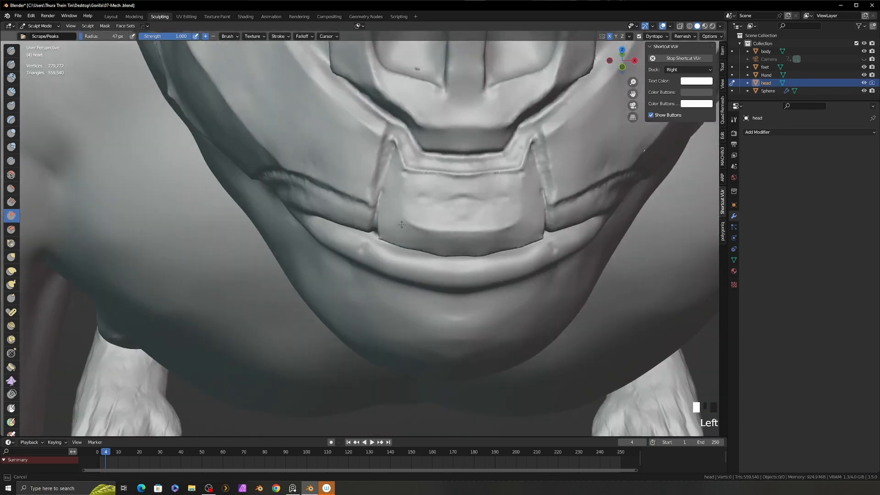
{"action": "left_click_drag", "start_coordinate": [477, 197], "coordinate": [449, 198]}
{"action": "left_click_drag", "start_coordinate": [452, 202], "coordinate": [431, 213], "text": "shift"}
Step: Fill in the ledge between the nose and the upper-lip plate's center, then crease and smooth the plate's side seam at 18 px
{"action": "middle_click_drag", "start_coordinate": [433, 160], "coordinate": [442, 190]}
{"action": "key", "text": "1"}
{"action": "mouse_move", "coordinate": [440, 162]}
{"action": "left_mouse_down"}
{"action": "mouse_move", "coordinate": [494, 161]}
{"action": "mouse_move", "coordinate": [457, 175]}
{"action": "mouse_move", "coordinate": [476, 160]}
{"action": "left_mouse_up"}
{"action": "key", "text": "3"}
{"action": "key", "text": "4"}
{"action": "middle_click_drag", "start_coordinate": [452, 158], "coordinate": [450, 169]}
{"action": "key", "text": "2"}
{"action": "left_click_drag", "start_coordinate": [418, 153], "coordinate": [407, 170]}
{"action": "mouse_move", "coordinate": [417, 154]}
{"action": "left_mouse_down"}
{"action": "mouse_move", "coordinate": [408, 170]}
{"action": "mouse_move", "coordinate": [416, 158]}
{"action": "left_mouse_up"}
{"action": "mouse_move", "coordinate": [424, 193]}
{"action": "middle_mouse_down"}
{"action": "mouse_move", "coordinate": [452, 181]}
{"action": "mouse_move", "coordinate": [475, 206]}
{"action": "mouse_move", "coordinate": [427, 189]}
{"action": "middle_mouse_up"}
{"action": "left_click_drag", "start_coordinate": [398, 154], "coordinate": [410, 178], "text": "ctrl"}
{"action": "left_click_drag", "start_coordinate": [409, 178], "coordinate": [396, 153], "text": "shift"}
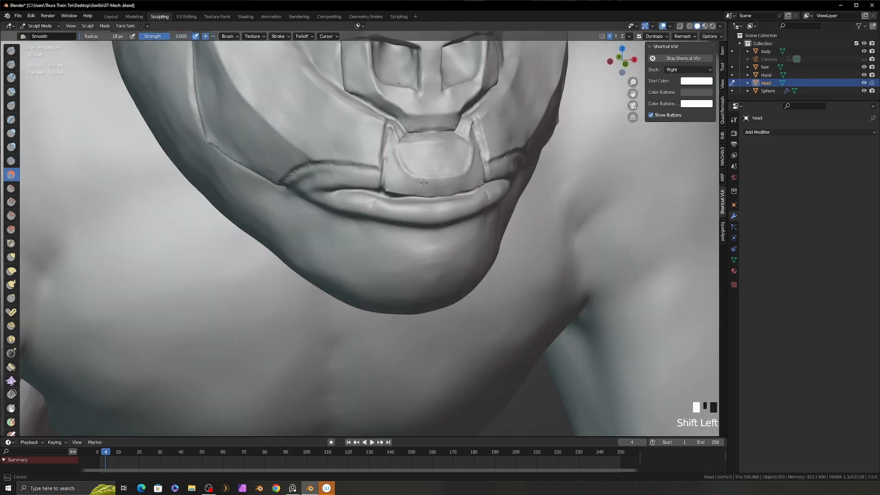
{"action": "middle_click_drag", "start_coordinate": [424, 183], "coordinate": [446, 212], "text": "ctrl"}
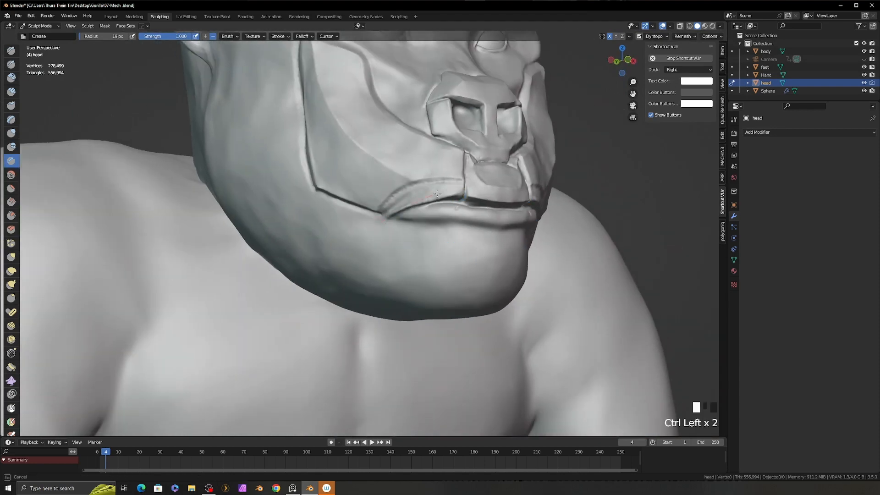
Step: Carve the curved lip band beside the upper-lip plate with 19 px inverted Crease strokes and reshape its surface
{"action": "left_click_drag", "start_coordinate": [437, 194], "coordinate": [460, 196], "text": "ctrl"}
{"action": "middle_click_drag", "start_coordinate": [405, 198], "coordinate": [447, 190]}
{"action": "key", "text": "3"}
{"action": "key", "text": "1"}
{"action": "left_click_drag", "start_coordinate": [428, 185], "coordinate": [389, 200]}
{"action": "mouse_move", "coordinate": [424, 189]}
{"action": "left_mouse_down"}
{"action": "mouse_move", "coordinate": [376, 207]}
{"action": "mouse_move", "coordinate": [419, 198]}
{"action": "left_mouse_up"}
{"action": "key", "text": "5"}
Step: Lasso-mask the lower lip and jaw below the mouth line and soften the mask's edge
{"action": "middle_click_drag", "start_coordinate": [460, 180], "coordinate": [497, 223]}
{"action": "left_click_drag", "start_coordinate": [435, 196], "coordinate": [566, 267], "text": "ctrl+shift"}
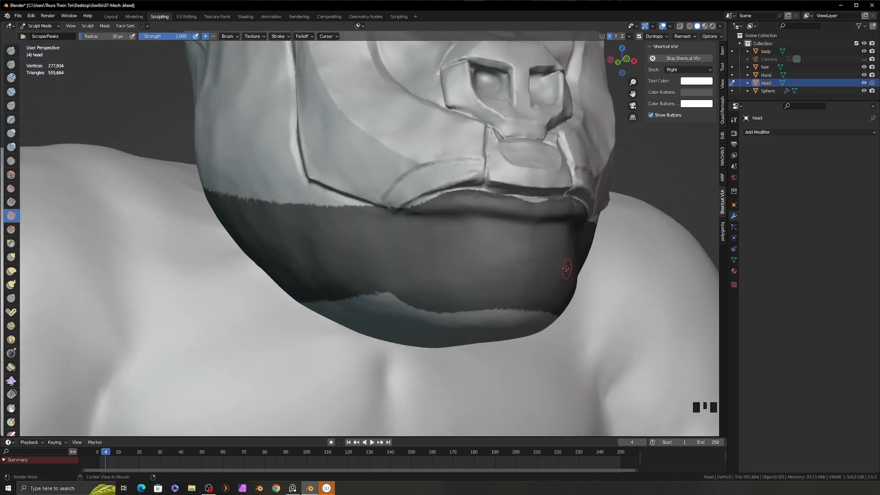
{"action": "middle_click_drag", "start_coordinate": [509, 248], "coordinate": [495, 215]}
{"action": "left_click_drag", "start_coordinate": [473, 174], "coordinate": [415, 213], "text": "ctrl+shift"}
{"action": "middle_click_drag", "start_coordinate": [459, 220], "coordinate": [474, 257]}
{"action": "middle_click_drag", "start_coordinate": [476, 271], "coordinate": [510, 197], "text": "ctrl"}
{"action": "key", "text": "a"}
{"action": "left_click", "coordinate": [502, 289]}
Step: Flatten the curved lip band above the masked jaw with Scrape/Peaks at about 46 px
{"action": "key", "text": "5"}
{"action": "left_click_drag", "start_coordinate": [486, 170], "coordinate": [491, 170]}
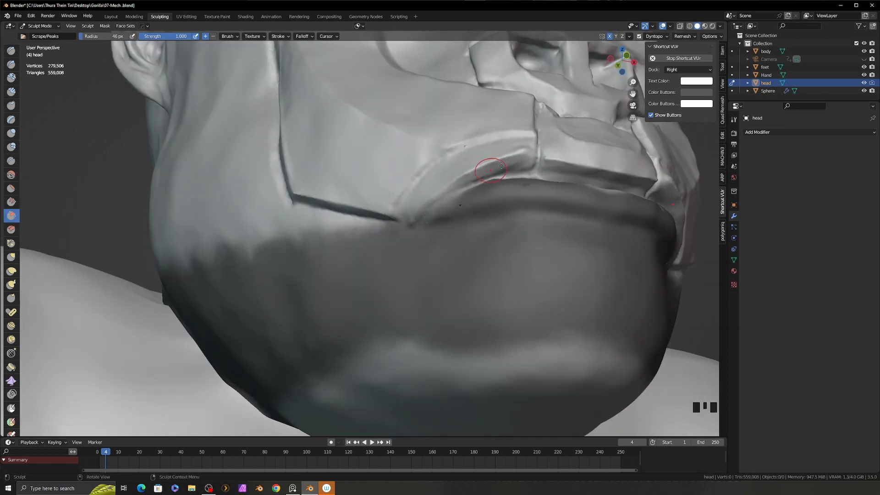
{"action": "middle_click_drag", "start_coordinate": [482, 172], "coordinate": [497, 215]}
{"action": "left_click_drag", "start_coordinate": [525, 158], "coordinate": [463, 166]}
{"action": "left_click_drag", "start_coordinate": [485, 161], "coordinate": [448, 165]}
{"action": "middle_click_drag", "start_coordinate": [454, 183], "coordinate": [502, 202]}
Step: Cut the curved lip band's outline with 19 px inverted Crease strokes, smooth its upper edge, and clear the jaw mask
{"action": "middle_click_drag", "start_coordinate": [454, 171], "coordinate": [472, 149], "text": "ctrl"}
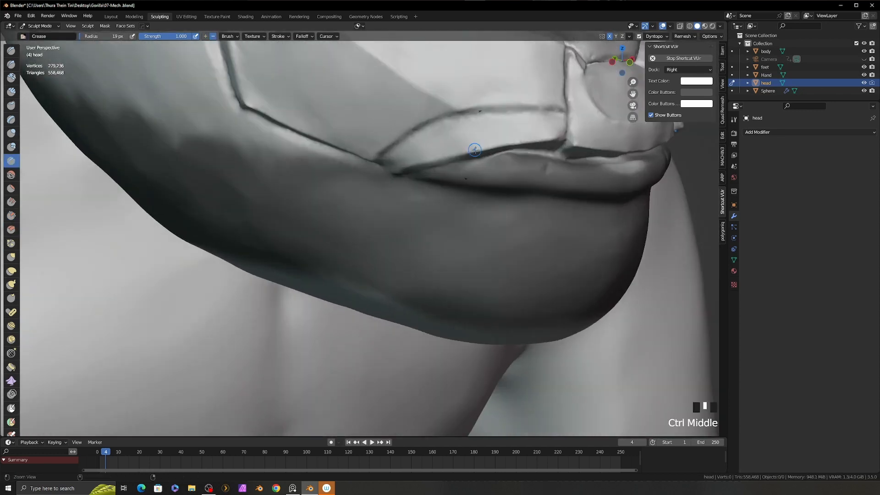
{"action": "left_click_drag", "start_coordinate": [463, 191], "coordinate": [436, 191]}
{"action": "middle_click_drag", "start_coordinate": [348, 235], "coordinate": [350, 226]}
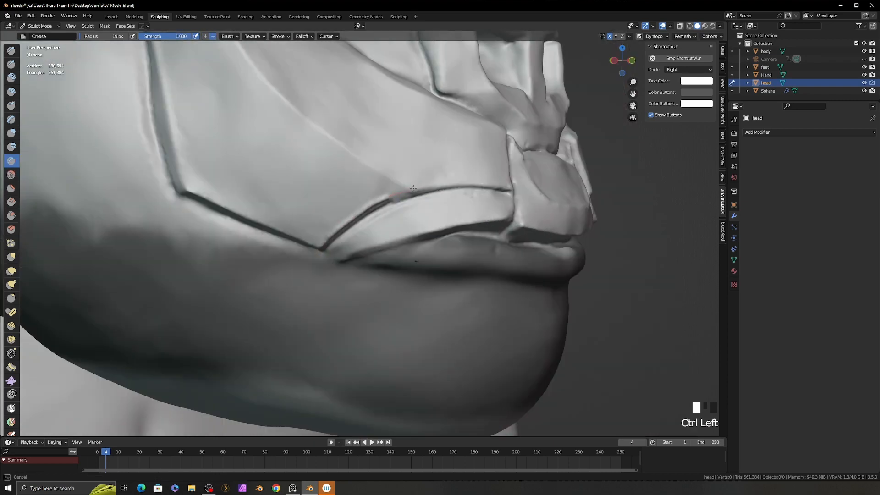
{"action": "left_click_drag", "start_coordinate": [387, 218], "coordinate": [398, 211], "text": "shift"}
{"action": "mouse_move", "coordinate": [412, 201]}
{"action": "middle_mouse_down", "text": "ctrl"}
{"action": "mouse_move", "coordinate": [440, 252]}
{"action": "mouse_move", "coordinate": [454, 246]}
{"action": "mouse_move", "coordinate": [426, 247]}
{"action": "middle_mouse_up", "text": "ctrl"}
{"action": "key", "text": "alt+m"}
Step: Carve a crease along the lower lip's bottom edge with inverted Crease strokes of about 38 to 45 px
{"action": "middle_click_drag", "start_coordinate": [430, 252], "coordinate": [439, 236], "text": "ctrl"}
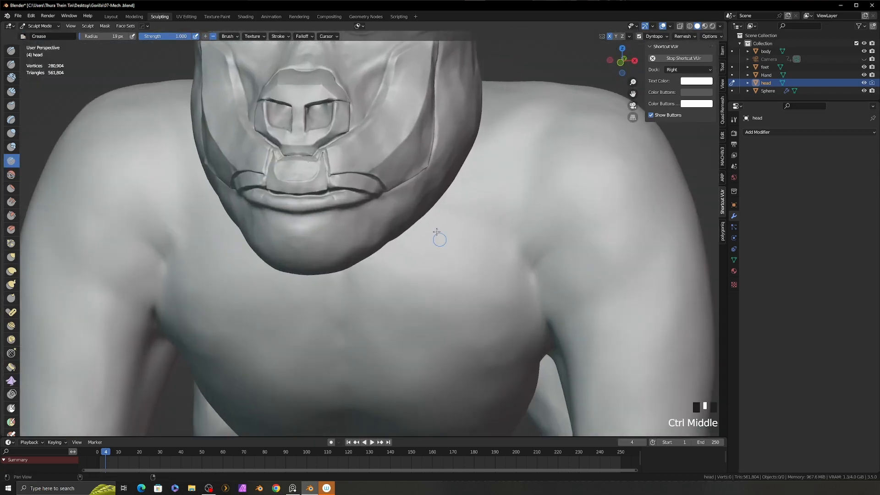
{"action": "middle_click_drag", "start_coordinate": [431, 197], "coordinate": [460, 257], "text": "shift"}
{"action": "mouse_move", "coordinate": [453, 248]}
{"action": "middle_mouse_down", "text": "ctrl"}
{"action": "mouse_move", "coordinate": [462, 282]}
{"action": "mouse_move", "coordinate": [523, 275]}
{"action": "mouse_move", "coordinate": [527, 249]}
{"action": "middle_mouse_up", "text": "ctrl"}
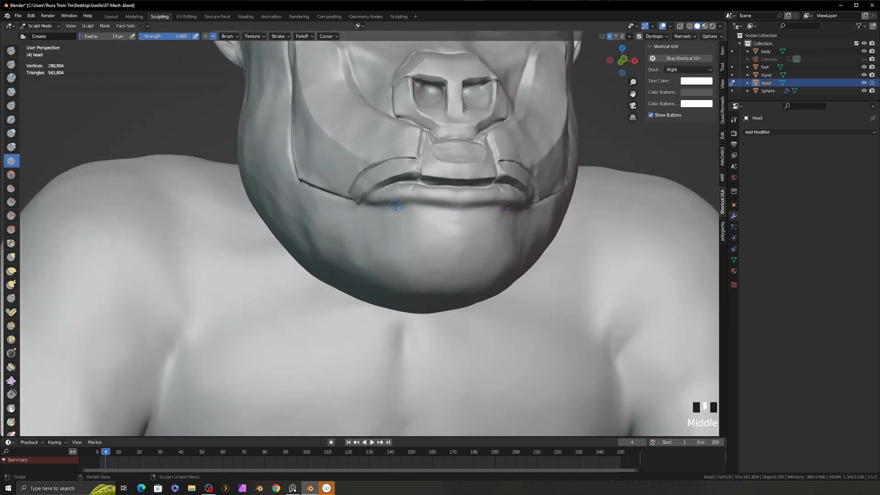
{"action": "middle_click_drag", "start_coordinate": [428, 206], "coordinate": [414, 215]}
{"action": "left_click_drag", "start_coordinate": [455, 202], "coordinate": [481, 203], "text": "ctrl"}
{"action": "middle_click_drag", "start_coordinate": [504, 220], "coordinate": [498, 209]}
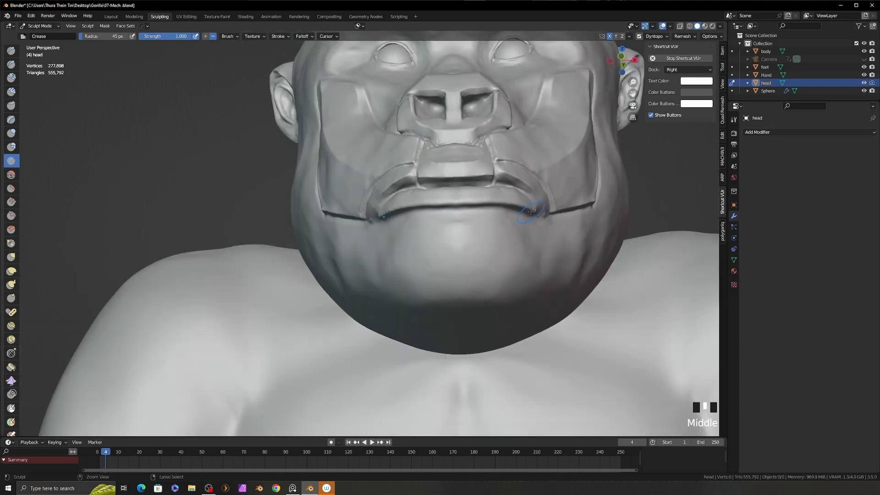
{"action": "middle_click_drag", "start_coordinate": [423, 202], "coordinate": [400, 211]}
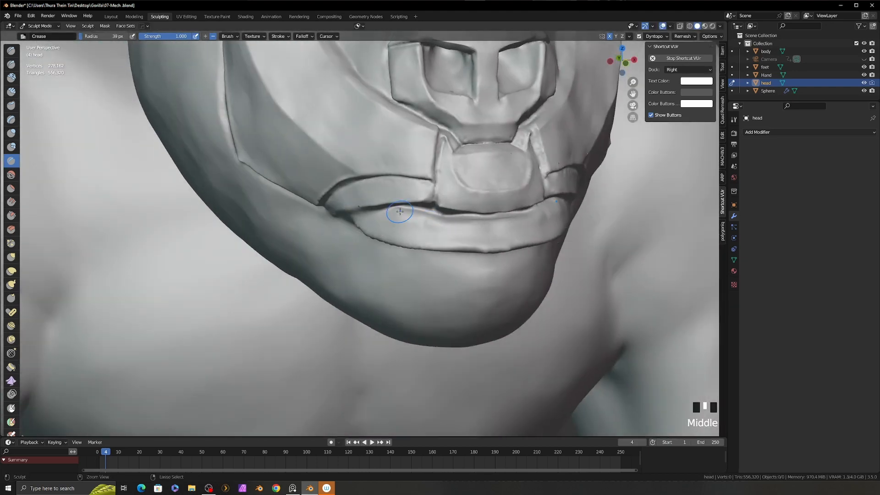
Step: Flatten the lower lip's front, then build it up into a projecting plate with 30 px Clay Strips
{"action": "key", "text": "3"}
{"action": "mouse_move", "coordinate": [510, 224]}
{"action": "middle_mouse_down"}
{"action": "mouse_move", "coordinate": [509, 249]}
{"action": "mouse_move", "coordinate": [497, 263]}
{"action": "middle_mouse_up"}
{"action": "left_click_drag", "start_coordinate": [504, 262], "coordinate": [505, 264]}
{"action": "left_click_drag", "start_coordinate": [426, 254], "coordinate": [428, 254]}
{"action": "key", "text": "2"}
{"action": "mouse_move", "coordinate": [435, 257]}
{"action": "middle_mouse_down"}
{"action": "mouse_move", "coordinate": [461, 244]}
{"action": "mouse_move", "coordinate": [495, 262]}
{"action": "middle_mouse_up"}
{"action": "left_click_drag", "start_coordinate": [504, 243], "coordinate": [513, 243]}
{"action": "middle_click_drag", "start_coordinate": [495, 239], "coordinate": [477, 243]}
{"action": "left_click_drag", "start_coordinate": [440, 239], "coordinate": [430, 236]}
{"action": "mouse_move", "coordinate": [440, 257]}
{"action": "middle_mouse_down"}
{"action": "mouse_move", "coordinate": [492, 207]}
{"action": "mouse_move", "coordinate": [386, 296]}
{"action": "middle_mouse_up"}
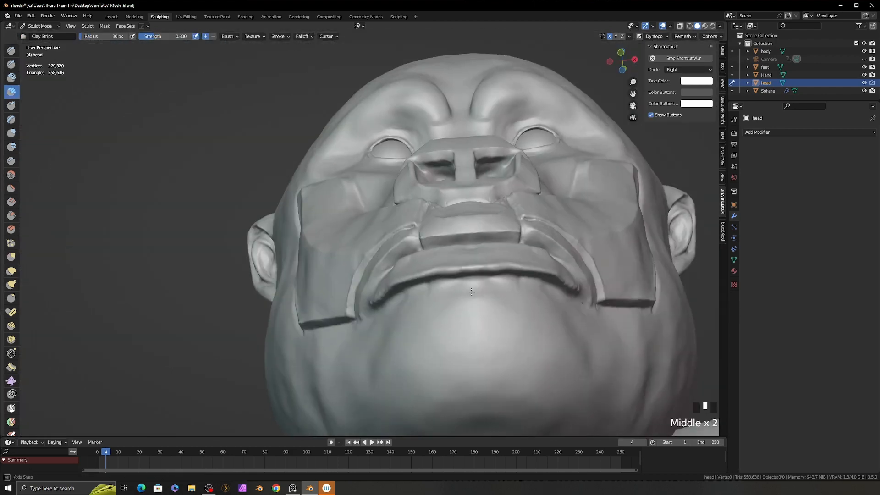
Step: Cut a deep groove beneath the lower-lip plate with inverted Crease strokes of about 31 to 33 px
{"action": "key", "text": "8"}
{"action": "left_click_drag", "start_coordinate": [537, 288], "coordinate": [497, 282]}
{"action": "middle_click_drag", "start_coordinate": [390, 275], "coordinate": [452, 297]}
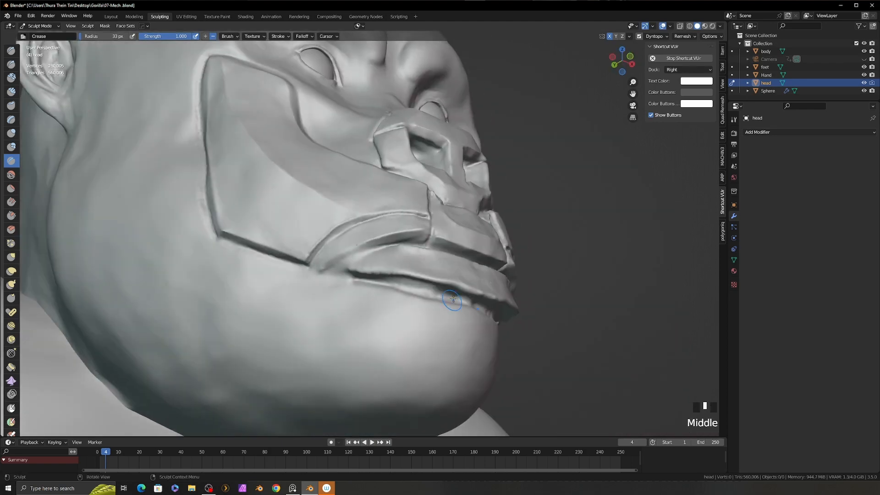
{"action": "left_click_drag", "start_coordinate": [452, 297], "coordinate": [476, 302]}
{"action": "mouse_move", "coordinate": [504, 296]}
{"action": "middle_mouse_down"}
{"action": "mouse_move", "coordinate": [443, 282]}
{"action": "mouse_move", "coordinate": [463, 275]}
{"action": "middle_mouse_up"}
{"action": "left_click_drag", "start_coordinate": [413, 279], "coordinate": [343, 275]}
{"action": "middle_click_drag", "start_coordinate": [334, 277], "coordinate": [378, 285]}
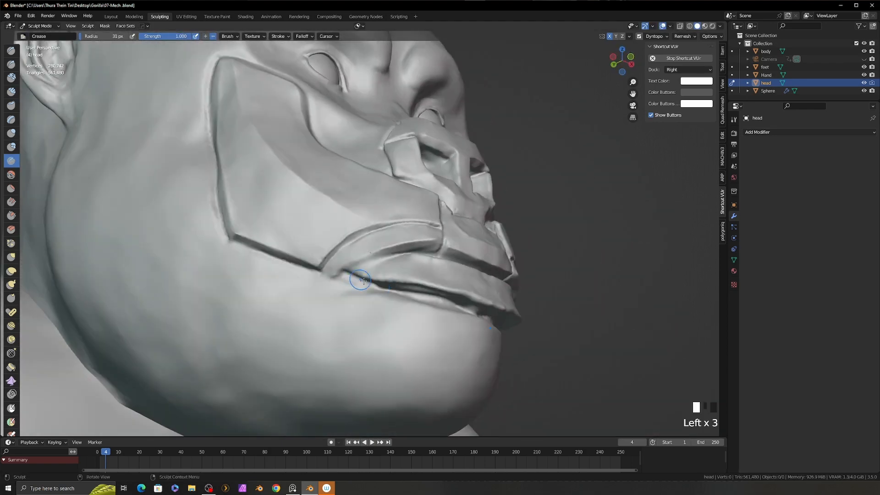
Step: Reduce the Crease radius to 26 px, sharpen the groove at the mouth corner, and smooth the skin beside it
{"action": "left_click_drag", "start_coordinate": [363, 281], "coordinate": [346, 273]}
{"action": "key", "text": "f"}
{"action": "left_click", "coordinate": [376, 270]}
{"action": "middle_click_drag", "start_coordinate": [367, 279], "coordinate": [404, 262]}
{"action": "left_click_drag", "start_coordinate": [357, 270], "coordinate": [424, 249]}
{"action": "left_click_drag", "start_coordinate": [366, 274], "coordinate": [351, 278], "text": "shift"}
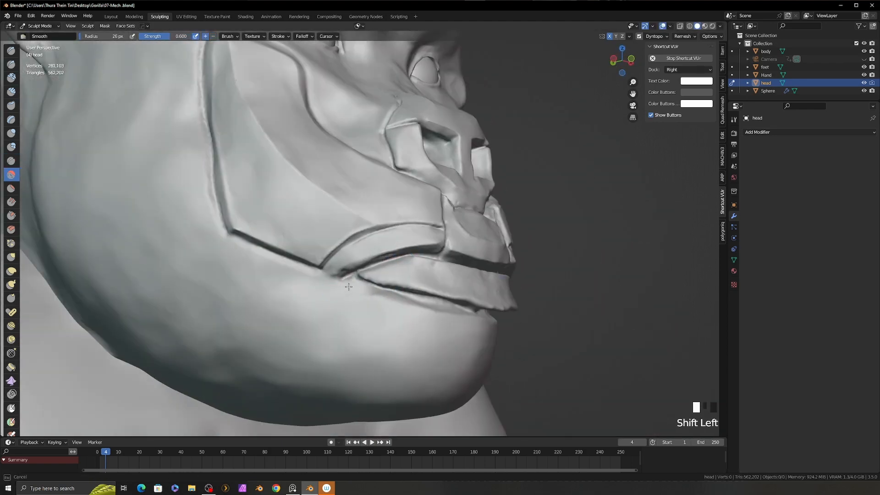
Step: Adjust the lower-lip plate's edge with Grab and tighten its rim with a 36 px Pinch/Magnify brush
{"action": "mouse_move", "coordinate": [431, 274]}
{"action": "middle_mouse_down"}
{"action": "mouse_move", "coordinate": [380, 281]}
{"action": "mouse_move", "coordinate": [443, 336]}
{"action": "middle_mouse_up"}
{"action": "key", "text": "g"}
{"action": "left_click_drag", "start_coordinate": [448, 321], "coordinate": [450, 313]}
{"action": "key", "text": "p"}
{"action": "mouse_move", "coordinate": [450, 313]}
{"action": "middle_mouse_down"}
{"action": "mouse_move", "coordinate": [515, 305]}
{"action": "mouse_move", "coordinate": [511, 288]}
{"action": "mouse_move", "coordinate": [342, 353]}
{"action": "middle_mouse_up"}
{"action": "left_click_drag", "start_coordinate": [458, 310], "coordinate": [463, 309]}
{"action": "middle_click_drag", "start_coordinate": [463, 309], "coordinate": [391, 298]}
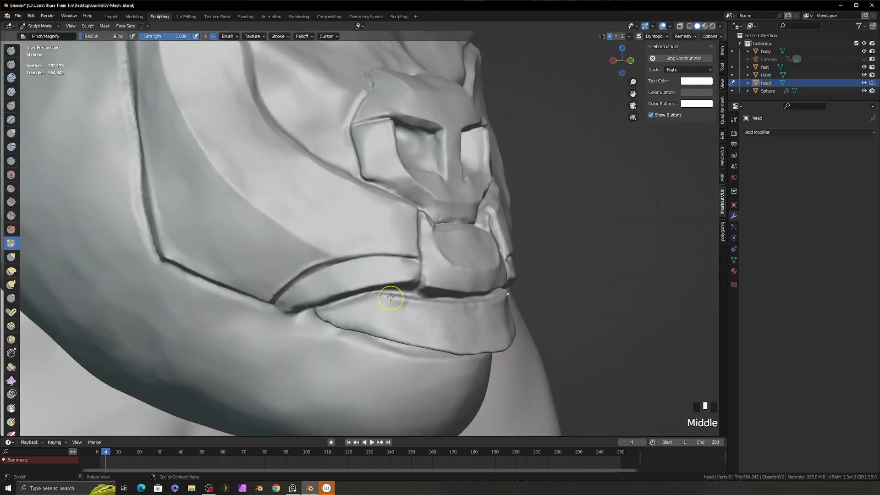
{"action": "left_click_drag", "start_coordinate": [515, 300], "coordinate": [517, 300]}
Step: Lasso-mask the chin below the lower-lip plate
{"action": "scroll", "coordinate": [486, 321], "scroll_direction": "down", "scroll_amount": 3}
{"action": "mouse_move", "coordinate": [486, 422]}
{"action": "middle_mouse_down"}
{"action": "mouse_move", "coordinate": [463, 394]}
{"action": "mouse_move", "coordinate": [430, 379]}
{"action": "mouse_move", "coordinate": [432, 396]}
{"action": "middle_mouse_up"}
{"action": "left_click_drag", "start_coordinate": [527, 316], "coordinate": [496, 311], "text": "ctrl+shift"}
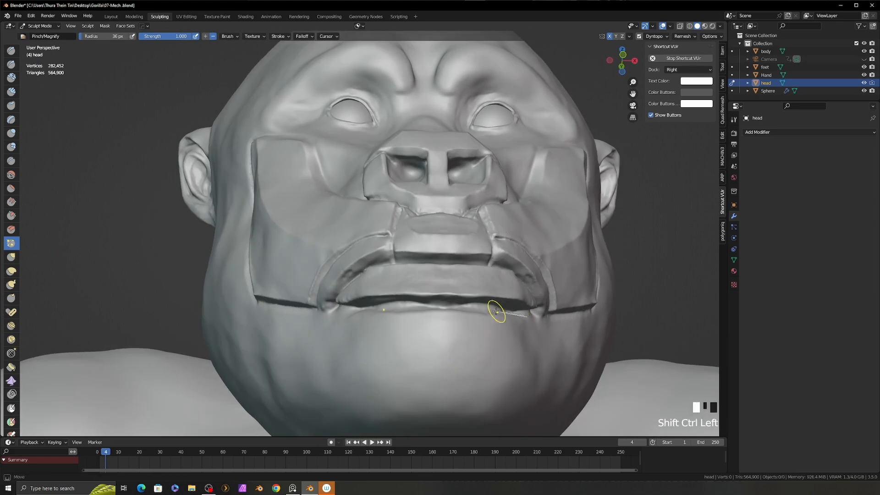
{"action": "left_click_drag", "start_coordinate": [383, 308], "coordinate": [532, 412], "text": "ctrl+shift"}
{"action": "mouse_move", "coordinate": [527, 412]}
{"action": "middle_mouse_down"}
{"action": "mouse_move", "coordinate": [540, 362]}
{"action": "mouse_move", "coordinate": [543, 389]}
{"action": "middle_mouse_up"}
{"action": "middle_click_drag", "start_coordinate": [543, 390], "coordinate": [555, 376]}
Step: Fill the underside of the lower-lip plate with 30 px Clay Strips, then flatten it with 70 px Scrape/Peaks and smooth it
{"action": "key", "text": "2"}
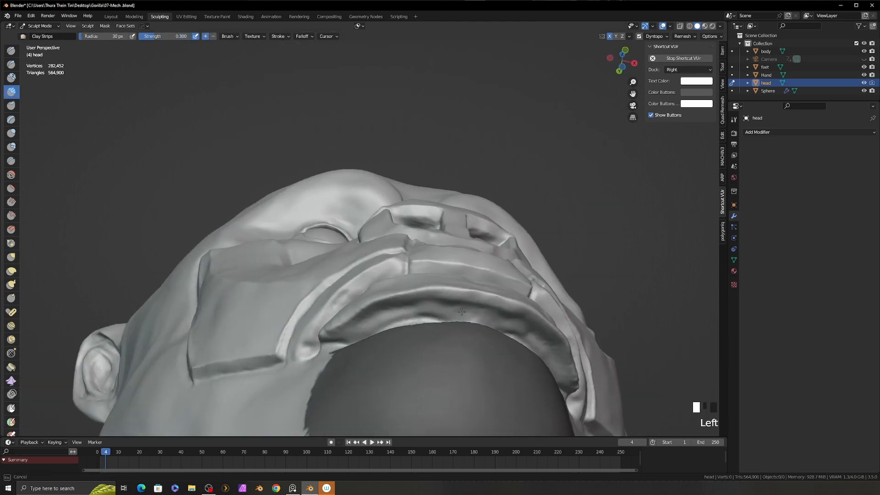
{"action": "left_click_drag", "start_coordinate": [358, 332], "coordinate": [366, 328]}
{"action": "key", "text": "3"}
{"action": "key", "text": "f"}
{"action": "left_click", "coordinate": [437, 314]}
{"action": "left_click_drag", "start_coordinate": [468, 300], "coordinate": [443, 299]}
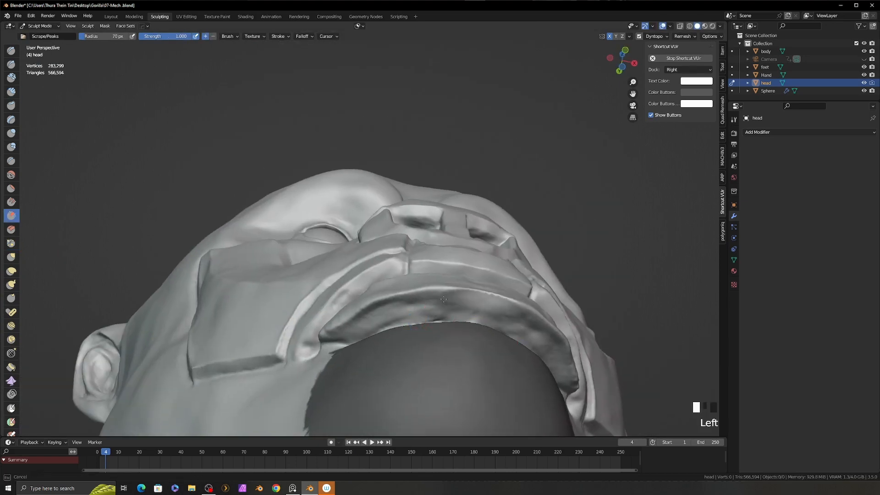
{"action": "middle_click_drag", "start_coordinate": [513, 321], "coordinate": [479, 316]}
{"action": "left_click_drag", "start_coordinate": [479, 307], "coordinate": [492, 309], "text": "shift"}
{"action": "middle_click_drag", "start_coordinate": [458, 316], "coordinate": [486, 321]}
{"action": "left_click_drag", "start_coordinate": [385, 312], "coordinate": [404, 320], "text": "shift"}
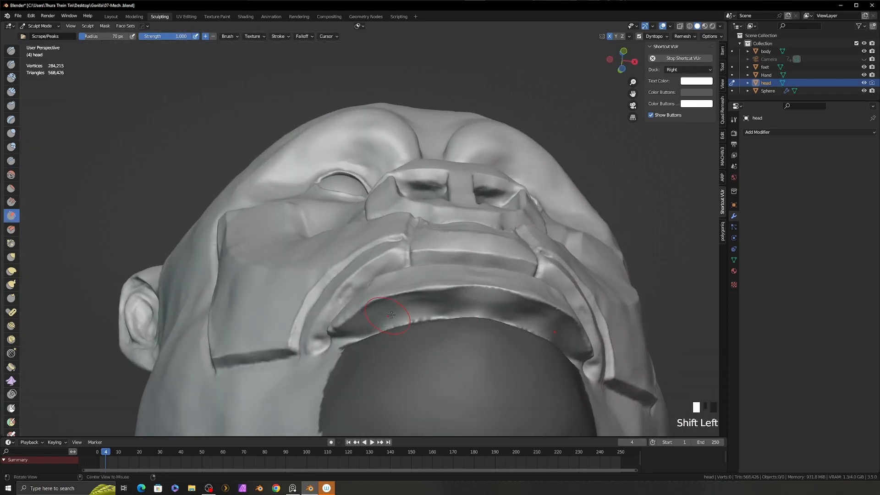
Step: Push the lower-lip plate's front rim into a cleaner curve with an 80 px Grab brush, then clear the chin mask
{"action": "middle_click_drag", "start_coordinate": [412, 321], "coordinate": [458, 412]}
{"action": "key", "text": "g"}
{"action": "key", "text": "f"}
{"action": "left_click", "coordinate": [497, 354]}
{"action": "middle_click_drag", "start_coordinate": [495, 354], "coordinate": [493, 262]}
{"action": "left_click_drag", "start_coordinate": [493, 360], "coordinate": [492, 367]}
{"action": "left_click_drag", "start_coordinate": [477, 362], "coordinate": [479, 369]}
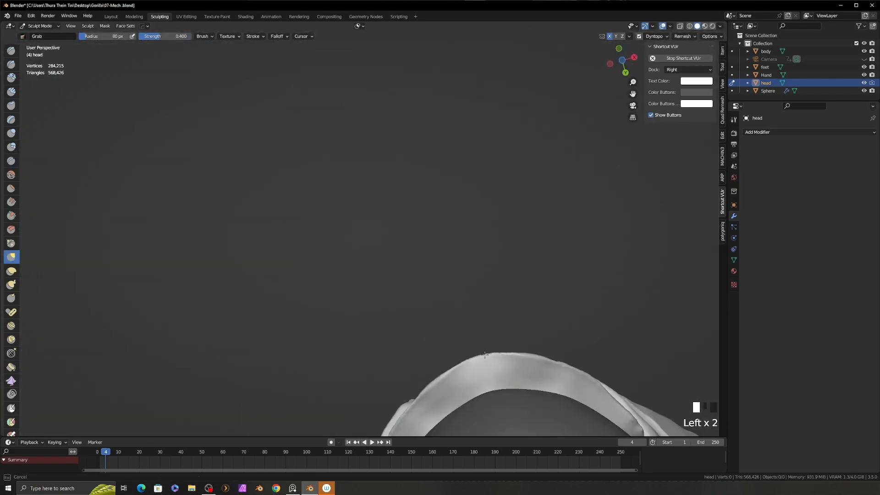
{"action": "mouse_move", "coordinate": [479, 312]}
{"action": "middle_mouse_down"}
{"action": "mouse_move", "coordinate": [512, 363]}
{"action": "mouse_move", "coordinate": [472, 334]}
{"action": "middle_mouse_up"}
{"action": "left_click_drag", "start_coordinate": [522, 330], "coordinate": [521, 336]}
{"action": "middle_click_drag", "start_coordinate": [522, 335], "coordinate": [558, 318]}
{"action": "key", "text": "alt+m"}
Step: Build up the front face of the lower-lip plate with 30 px Clay Strips
{"action": "left_click_drag", "start_coordinate": [408, 253], "coordinate": [417, 258]}
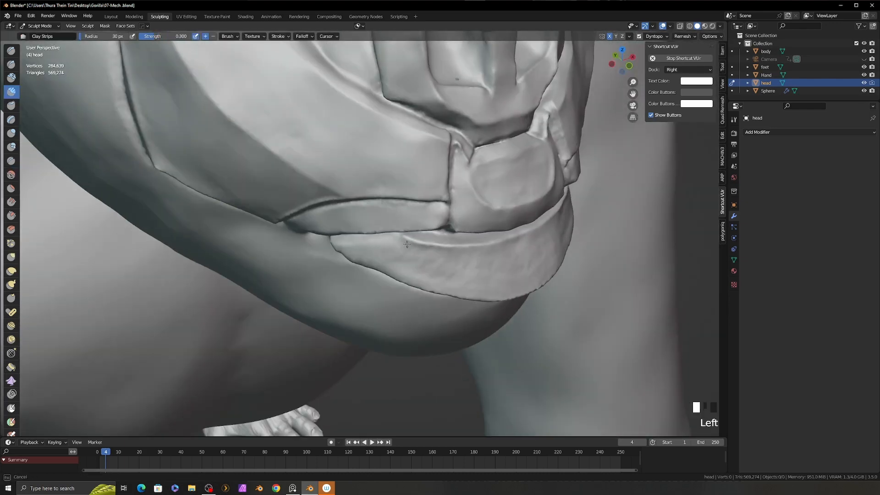
{"action": "left_click_drag", "start_coordinate": [506, 272], "coordinate": [501, 269], "text": "alt"}
{"action": "left_click_drag", "start_coordinate": [510, 276], "coordinate": [516, 266]}
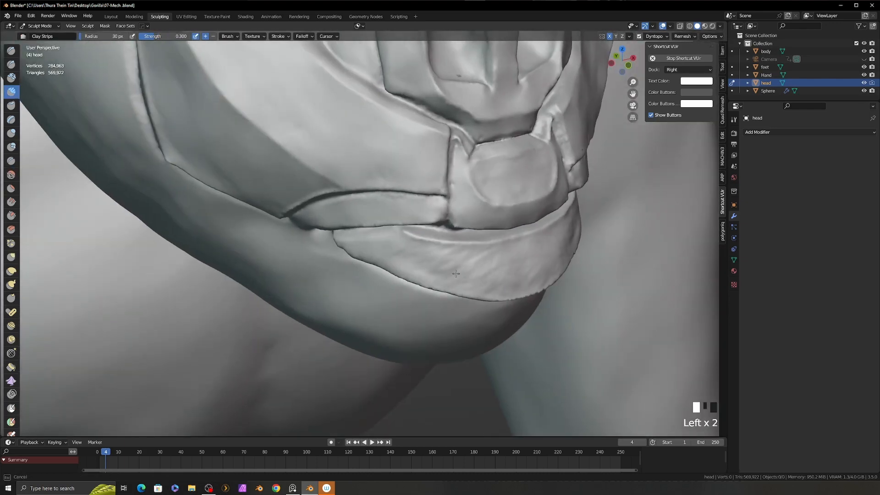
Step: Flatten the lower-lip plate's front face with Scrape/Peaks at about 68 px
{"action": "key", "text": "f"}
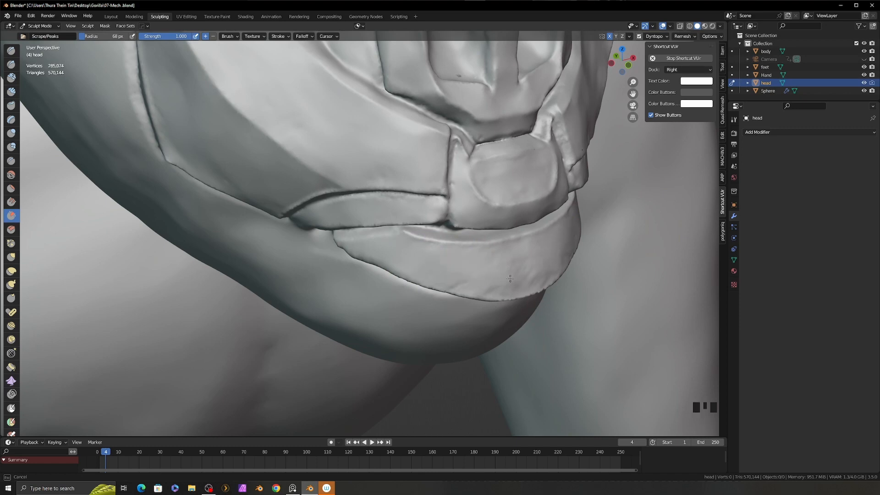
{"action": "middle_click_drag", "start_coordinate": [510, 279], "coordinate": [458, 269]}
{"action": "left_click_drag", "start_coordinate": [448, 249], "coordinate": [504, 264]}
{"action": "middle_click_drag", "start_coordinate": [540, 260], "coordinate": [626, 282]}
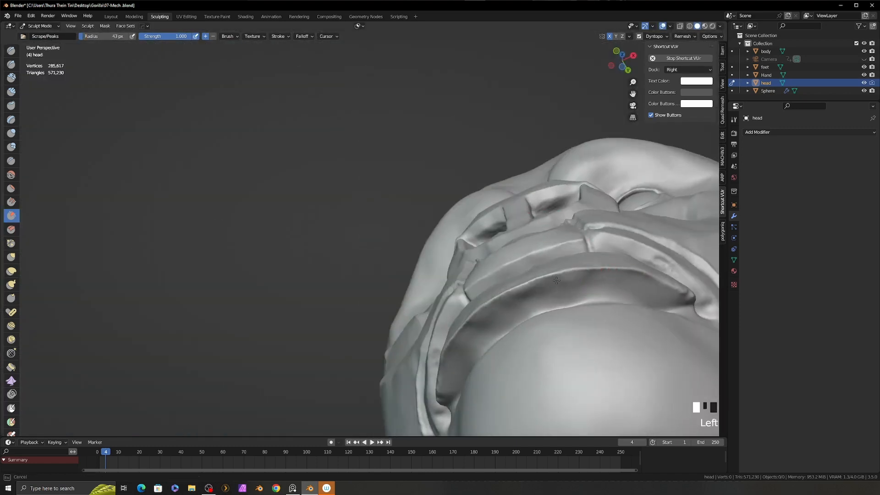
Step: Smooth the recess under the lower-lip plate and flatten it with Scrape/Peaks at 43 px
{"action": "left_click_drag", "start_coordinate": [497, 307], "coordinate": [523, 295], "text": "shift"}
{"action": "left_click_drag", "start_coordinate": [458, 298], "coordinate": [500, 312], "text": "alt"}
{"action": "left_click_drag", "start_coordinate": [412, 311], "coordinate": [513, 316], "text": "alt"}
{"action": "mouse_move", "coordinate": [394, 321]}
{"action": "left_mouse_down"}
{"action": "mouse_move", "coordinate": [367, 332]}
{"action": "mouse_move", "coordinate": [440, 302]}
{"action": "left_mouse_up"}
{"action": "mouse_move", "coordinate": [399, 334]}
{"action": "left_mouse_down"}
{"action": "mouse_move", "coordinate": [380, 326]}
{"action": "mouse_move", "coordinate": [412, 316]}
{"action": "left_mouse_up"}
{"action": "left_click_drag", "start_coordinate": [394, 321], "coordinate": [419, 326]}
{"action": "middle_click_drag", "start_coordinate": [430, 323], "coordinate": [372, 320]}
{"action": "middle_click_drag", "start_coordinate": [451, 316], "coordinate": [455, 326], "text": "ctrl"}
{"action": "middle_click_drag", "start_coordinate": [399, 323], "coordinate": [442, 320]}
Step: Cut the seam between the lower-lip plate's underside and the chin with a 25 px Crease brush
{"action": "key", "text": "shift+c"}
{"action": "mouse_move", "coordinate": [394, 315]}
{"action": "left_mouse_down", "text": "ctrl"}
{"action": "mouse_move", "coordinate": [444, 310]}
{"action": "mouse_move", "coordinate": [501, 325]}
{"action": "left_mouse_up", "text": "ctrl"}
{"action": "middle_click_drag", "start_coordinate": [501, 325], "coordinate": [436, 316]}
Step: Crease an angular chin-panel outline from the mouth corner down and around beneath the chin, using a radius of about 27 px
{"action": "middle_click_drag", "start_coordinate": [440, 257], "coordinate": [493, 224]}
{"action": "middle_click_drag", "start_coordinate": [495, 220], "coordinate": [447, 266], "text": "ctrl"}
{"action": "middle_click_drag", "start_coordinate": [472, 239], "coordinate": [522, 268], "text": "ctrl"}
{"action": "mouse_move", "coordinate": [522, 270]}
{"action": "middle_mouse_down", "text": "ctrl"}
{"action": "mouse_move", "coordinate": [525, 242]}
{"action": "mouse_move", "coordinate": [570, 202]}
{"action": "middle_mouse_up", "text": "ctrl"}
{"action": "mouse_move", "coordinate": [456, 245]}
{"action": "middle_mouse_down"}
{"action": "mouse_move", "coordinate": [468, 284]}
{"action": "mouse_move", "coordinate": [479, 275]}
{"action": "middle_mouse_up"}
{"action": "middle_click_drag", "start_coordinate": [479, 275], "coordinate": [480, 243], "text": "ctrl"}
{"action": "left_click_drag", "start_coordinate": [474, 228], "coordinate": [477, 232]}
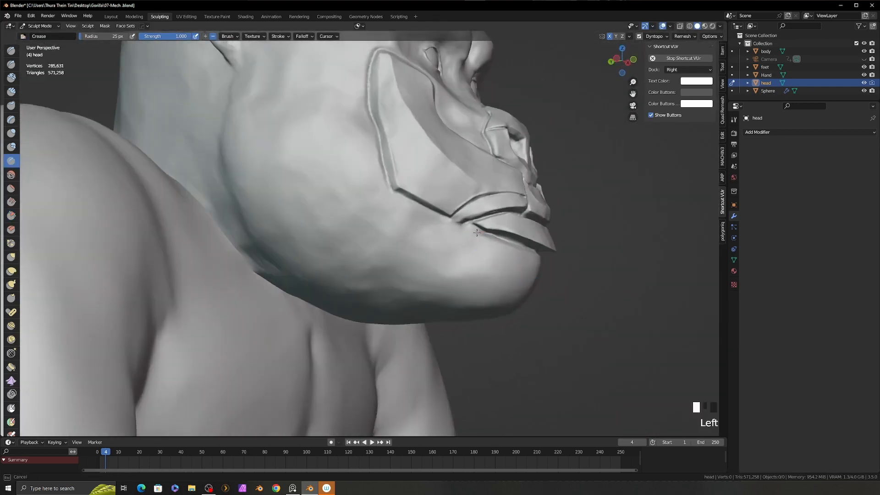
{"action": "mouse_move", "coordinate": [421, 306]}
{"action": "middle_mouse_down"}
{"action": "mouse_move", "coordinate": [467, 263]}
{"action": "mouse_move", "coordinate": [414, 292]}
{"action": "middle_mouse_up"}
{"action": "middle_click_drag", "start_coordinate": [455, 351], "coordinate": [442, 326]}
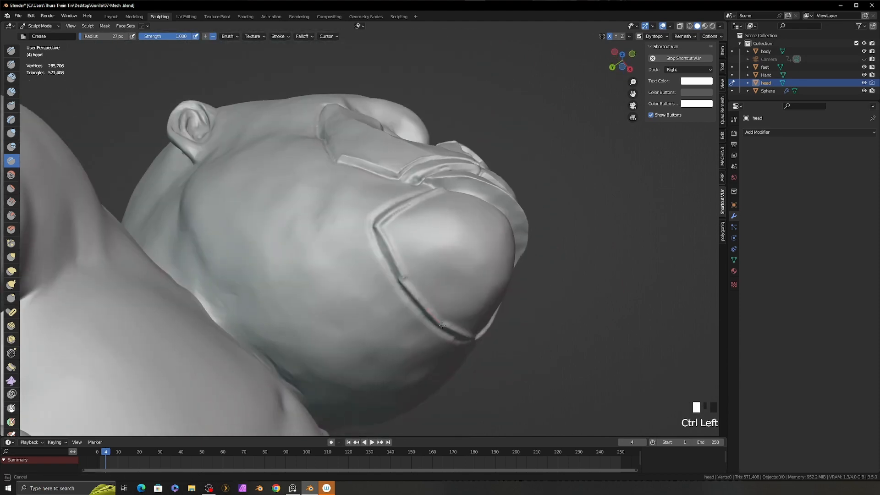
{"action": "middle_click_drag", "start_coordinate": [388, 248], "coordinate": [430, 171]}
{"action": "middle_click_drag", "start_coordinate": [431, 225], "coordinate": [460, 232]}
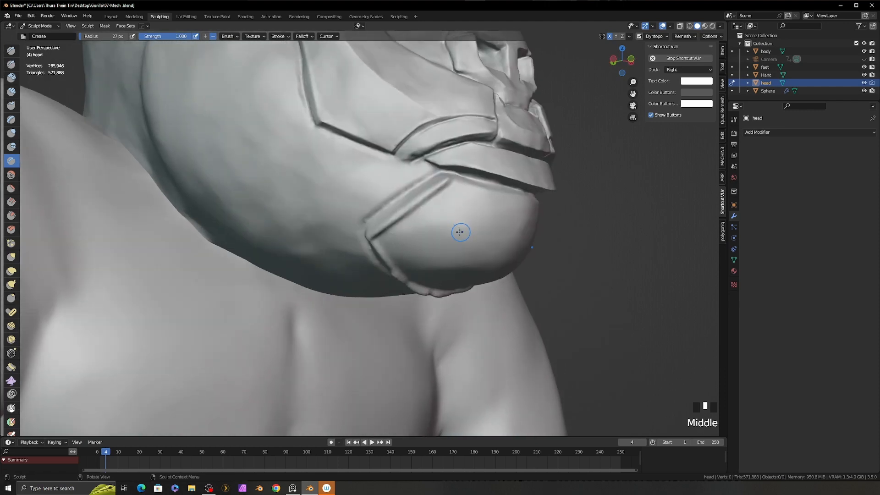
Step: Build up the chin panel just inside its upper rear outline with 30 px Clay Strips
{"action": "key", "text": "c"}
{"action": "left_click_drag", "start_coordinate": [452, 184], "coordinate": [427, 205]}
{"action": "middle_click_drag", "start_coordinate": [413, 220], "coordinate": [429, 212]}
{"action": "left_click_drag", "start_coordinate": [429, 212], "coordinate": [427, 215]}
{"action": "middle_click_drag", "start_coordinate": [376, 240], "coordinate": [409, 227]}
{"action": "left_click_drag", "start_coordinate": [409, 227], "coordinate": [401, 217]}
{"action": "middle_click_drag", "start_coordinate": [402, 218], "coordinate": [401, 209]}
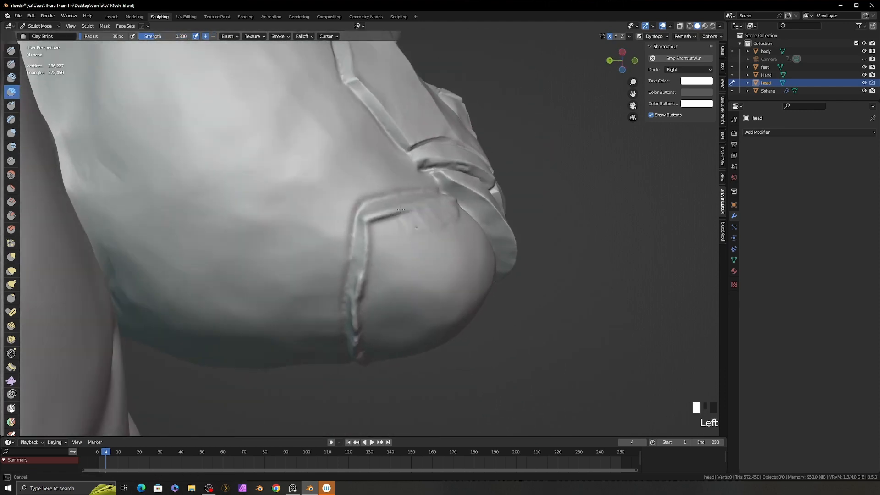
{"action": "left_click_drag", "start_coordinate": [379, 230], "coordinate": [377, 242]}
{"action": "middle_click_drag", "start_coordinate": [377, 242], "coordinate": [372, 256]}
Step: Continue the Clay Strips build-up along the chin panel's rear corner and lower border beneath the chin
{"action": "left_click_drag", "start_coordinate": [372, 257], "coordinate": [369, 286]}
{"action": "middle_click_drag", "start_coordinate": [369, 287], "coordinate": [385, 316]}
{"action": "left_click_drag", "start_coordinate": [385, 316], "coordinate": [398, 337]}
{"action": "middle_click_drag", "start_coordinate": [389, 293], "coordinate": [412, 328]}
{"action": "left_click_drag", "start_coordinate": [413, 327], "coordinate": [409, 340]}
{"action": "middle_click_drag", "start_coordinate": [409, 341], "coordinate": [412, 330]}
{"action": "left_click_drag", "start_coordinate": [413, 330], "coordinate": [442, 331]}
{"action": "middle_click_drag", "start_coordinate": [442, 331], "coordinate": [468, 321]}
{"action": "left_click_drag", "start_coordinate": [440, 298], "coordinate": [413, 321]}
{"action": "mouse_move", "coordinate": [412, 321]}
{"action": "middle_mouse_down"}
{"action": "mouse_move", "coordinate": [440, 284]}
{"action": "mouse_move", "coordinate": [394, 293]}
{"action": "middle_mouse_up"}
{"action": "mouse_move", "coordinate": [394, 293]}
{"action": "left_mouse_down"}
{"action": "mouse_move", "coordinate": [379, 280]}
{"action": "mouse_move", "coordinate": [371, 291]}
{"action": "left_mouse_up"}
{"action": "middle_click_drag", "start_coordinate": [374, 312], "coordinate": [381, 285]}
Step: Flatten the built-up border of the chin panel with Scrape/Peaks
{"action": "key", "text": "shift+t"}
{"action": "left_click_drag", "start_coordinate": [396, 298], "coordinate": [414, 317]}
{"action": "middle_click_drag", "start_coordinate": [476, 265], "coordinate": [444, 289]}
{"action": "left_click_drag", "start_coordinate": [443, 289], "coordinate": [440, 302]}
Step: Reshape the chin panel's rear corner with a 102 px Grab brush
{"action": "mouse_move", "coordinate": [356, 344]}
{"action": "middle_mouse_down"}
{"action": "mouse_move", "coordinate": [390, 314]}
{"action": "mouse_move", "coordinate": [287, 274]}
{"action": "middle_mouse_up"}
{"action": "key", "text": "g"}
{"action": "left_click_drag", "start_coordinate": [288, 274], "coordinate": [284, 270]}
{"action": "middle_click_drag", "start_coordinate": [284, 270], "coordinate": [328, 274]}
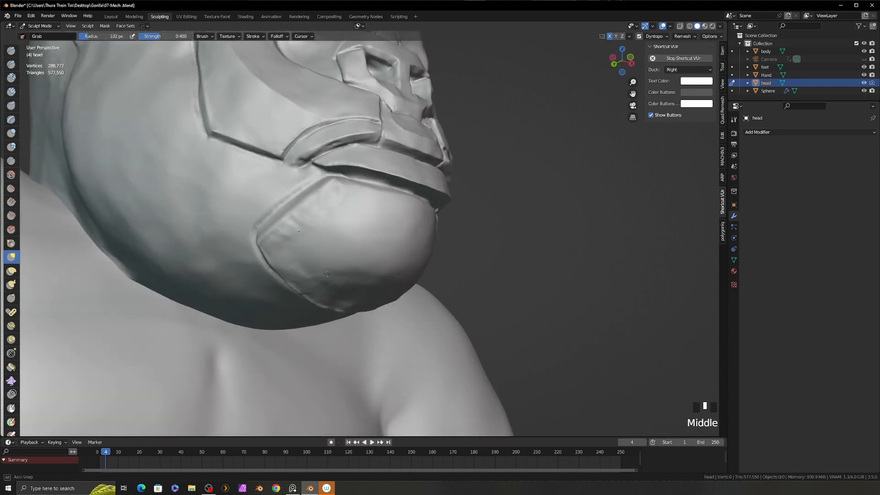
Step: Crease a 40 px dividing line across the chin and up to the lower lip to separate a side chin panel
{"action": "key", "text": "shift+c"}
{"action": "middle_click_drag", "start_coordinate": [379, 288], "coordinate": [316, 257]}
{"action": "key", "text": "f"}
{"action": "key", "text": "f"}
{"action": "left_click", "coordinate": [287, 287]}
{"action": "left_click_drag", "start_coordinate": [285, 287], "coordinate": [364, 257], "text": "ctrl"}
{"action": "middle_click_drag", "start_coordinate": [363, 257], "coordinate": [353, 293]}
{"action": "left_click_drag", "start_coordinate": [339, 259], "coordinate": [367, 208], "text": "ctrl"}
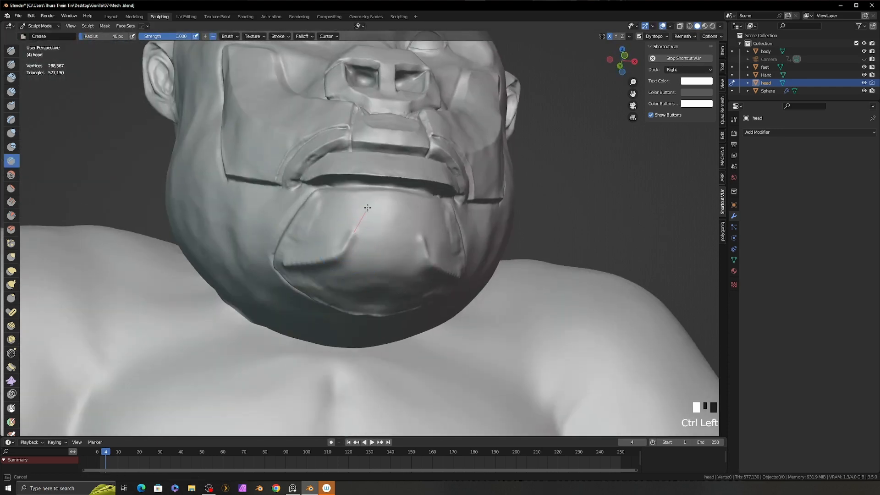
Step: Raise the side chin panel along its front and lower edges with 34 px Clay Strips
{"action": "middle_click_drag", "start_coordinate": [368, 207], "coordinate": [365, 277]}
{"action": "left_click_drag", "start_coordinate": [328, 275], "coordinate": [333, 274]}
{"action": "key", "text": "f"}
{"action": "left_click", "coordinate": [331, 286]}
{"action": "mouse_move", "coordinate": [332, 291]}
{"action": "middle_mouse_down"}
{"action": "mouse_move", "coordinate": [331, 275]}
{"action": "mouse_move", "coordinate": [365, 279]}
{"action": "middle_mouse_up"}
{"action": "left_click_drag", "start_coordinate": [383, 211], "coordinate": [376, 221]}
{"action": "middle_click_drag", "start_coordinate": [353, 232], "coordinate": [381, 228]}
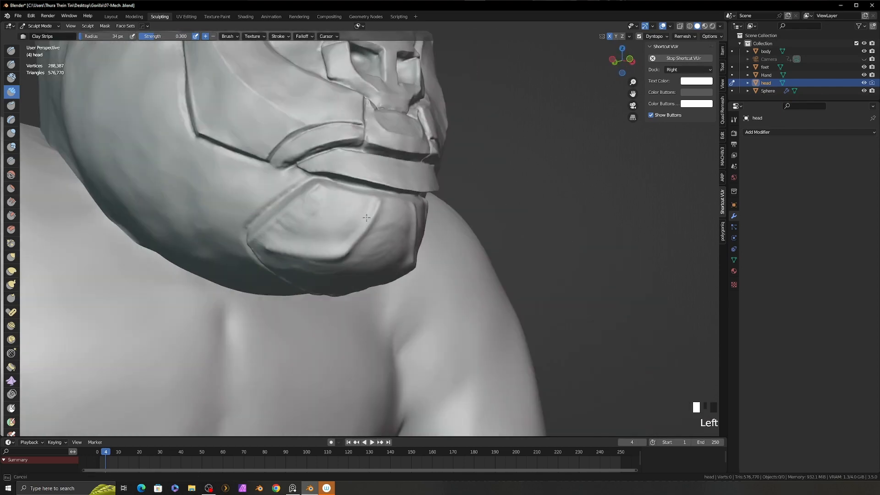
{"action": "left_click_drag", "start_coordinate": [372, 212], "coordinate": [360, 238]}
Step: Flatten the side chin panel's surface with a large Scrape/Peaks brush of about 87 px
{"action": "middle_click_drag", "start_coordinate": [323, 234], "coordinate": [345, 229]}
{"action": "left_click_drag", "start_coordinate": [321, 220], "coordinate": [278, 233]}
{"action": "left_click_drag", "start_coordinate": [330, 227], "coordinate": [336, 229]}
{"action": "middle_click_drag", "start_coordinate": [343, 230], "coordinate": [346, 231]}
{"action": "key", "text": "f"}
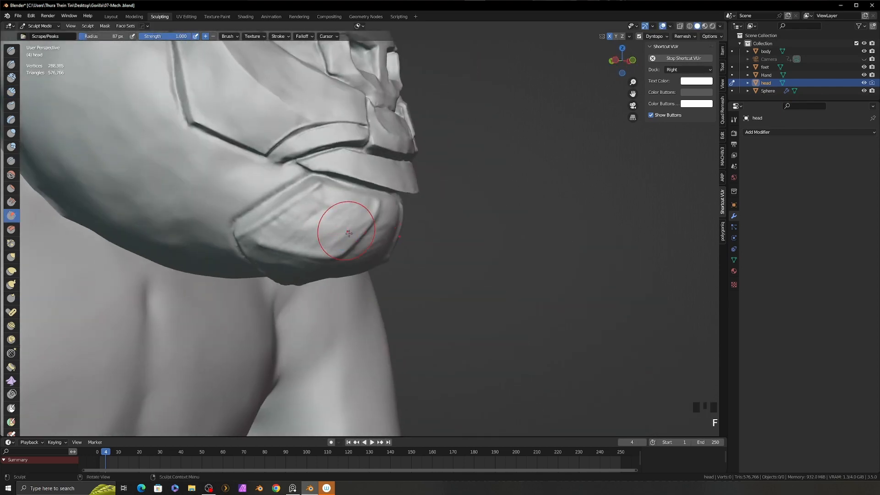
{"action": "left_click_drag", "start_coordinate": [361, 221], "coordinate": [354, 234]}
{"action": "mouse_move", "coordinate": [376, 258]}
{"action": "middle_mouse_down"}
{"action": "mouse_move", "coordinate": [363, 240]}
{"action": "mouse_move", "coordinate": [372, 227]}
{"action": "middle_mouse_up"}
Step: Deepen the dividing groove along the side chin panel's front and lower edges with the Crease brush
{"action": "key", "text": "shift+c"}
{"action": "key", "text": "f"}
{"action": "mouse_move", "coordinate": [378, 211]}
{"action": "left_mouse_down"}
{"action": "mouse_move", "coordinate": [346, 255]}
{"action": "mouse_move", "coordinate": [304, 275]}
{"action": "mouse_move", "coordinate": [251, 278]}
{"action": "left_mouse_up"}
{"action": "middle_click_drag", "start_coordinate": [400, 216], "coordinate": [360, 206]}
{"action": "left_click_drag", "start_coordinate": [360, 207], "coordinate": [346, 215]}
{"action": "middle_click_drag", "start_coordinate": [343, 212], "coordinate": [356, 205]}
{"action": "left_click_drag", "start_coordinate": [356, 205], "coordinate": [341, 243]}
Step: Flatten the central chin panel beside the dividing groove with Scrape/Peaks at 49 px
{"action": "middle_click_drag", "start_coordinate": [343, 258], "coordinate": [372, 246]}
{"action": "key", "text": "f"}
{"action": "left_click_drag", "start_coordinate": [384, 239], "coordinate": [383, 256]}
{"action": "middle_click_drag", "start_coordinate": [384, 249], "coordinate": [341, 243]}
{"action": "left_click_drag", "start_coordinate": [357, 238], "coordinate": [361, 271]}
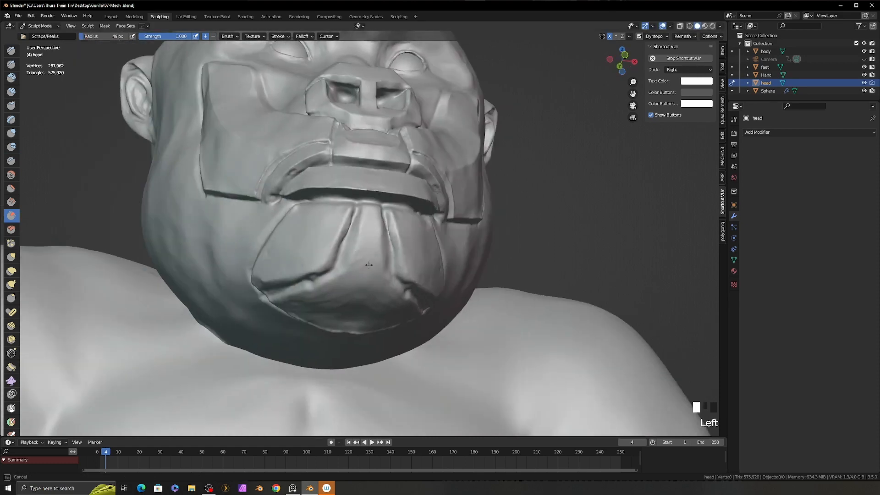
Step: Scrape the strip just below the side chin panel with Scrape/Peaks at 38 px
{"action": "mouse_move", "coordinate": [341, 257]}
{"action": "middle_mouse_down"}
{"action": "mouse_move", "coordinate": [389, 243]}
{"action": "mouse_move", "coordinate": [374, 270]}
{"action": "middle_mouse_up"}
{"action": "key", "text": "f"}
{"action": "key", "text": "f"}
{"action": "left_click", "coordinate": [347, 280]}
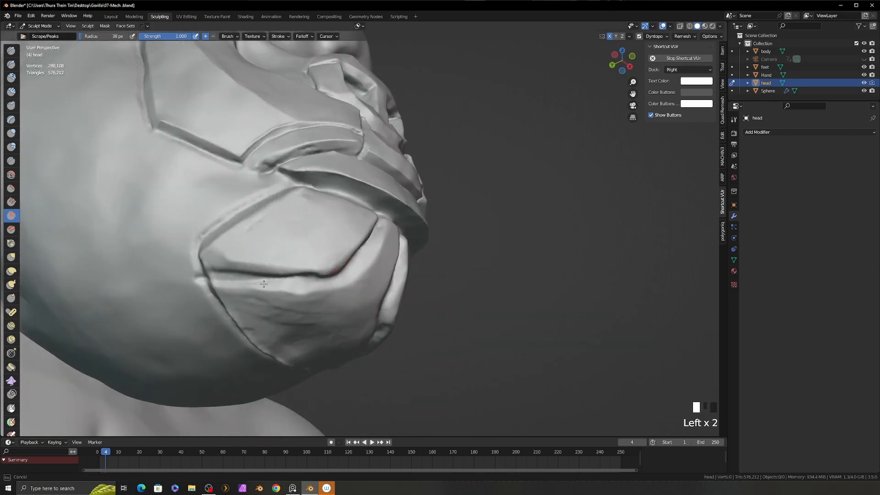
{"action": "left_click_drag", "start_coordinate": [313, 286], "coordinate": [300, 287]}
{"action": "middle_click_drag", "start_coordinate": [306, 302], "coordinate": [311, 278]}
Step: Tighten the gap below the side chin panel with an 80 px Grab brush, then sharpen its groove with 43 px Crease
{"action": "key", "text": "g"}
{"action": "left_click_drag", "start_coordinate": [316, 287], "coordinate": [316, 292]}
{"action": "left_click_drag", "start_coordinate": [304, 295], "coordinate": [303, 302]}
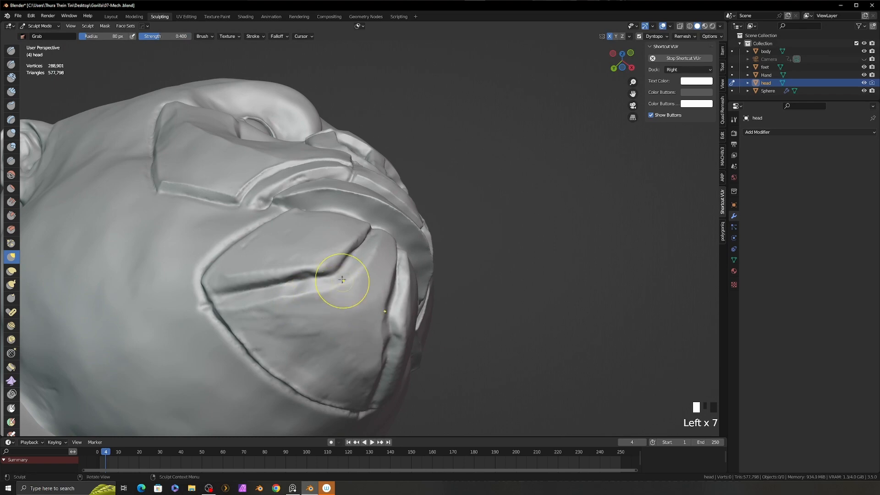
{"action": "left_click_drag", "start_coordinate": [342, 280], "coordinate": [342, 278]}
{"action": "middle_click_drag", "start_coordinate": [339, 280], "coordinate": [338, 270]}
{"action": "key", "text": "8"}
{"action": "left_click_drag", "start_coordinate": [240, 284], "coordinate": [236, 285], "text": "ctrl"}
{"action": "middle_click_drag", "start_coordinate": [236, 285], "coordinate": [333, 273]}
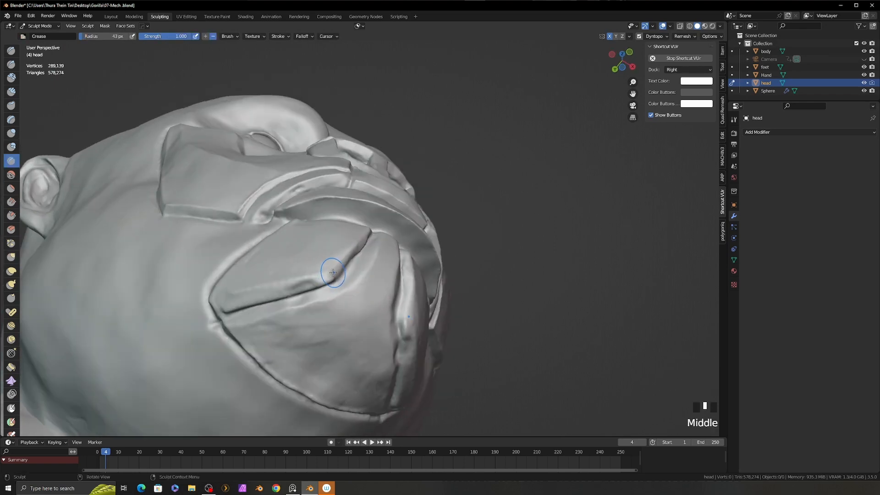
Step: Bevel the side chin panel's front edge with 60 px Scrape/Peaks, then recut the adjoining groove with 43 px Crease
{"action": "middle_click_drag", "start_coordinate": [282, 285], "coordinate": [256, 289]}
{"action": "left_click_drag", "start_coordinate": [321, 279], "coordinate": [352, 227]}
{"action": "middle_click_drag", "start_coordinate": [352, 227], "coordinate": [333, 268]}
{"action": "left_click_drag", "start_coordinate": [343, 266], "coordinate": [350, 240]}
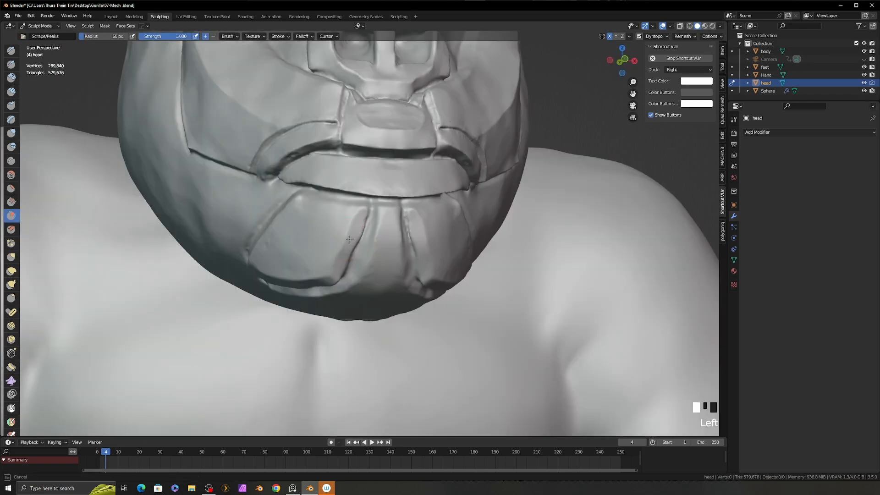
{"action": "left_click_drag", "start_coordinate": [337, 271], "coordinate": [349, 280]}
{"action": "middle_click_drag", "start_coordinate": [350, 280], "coordinate": [351, 234]}
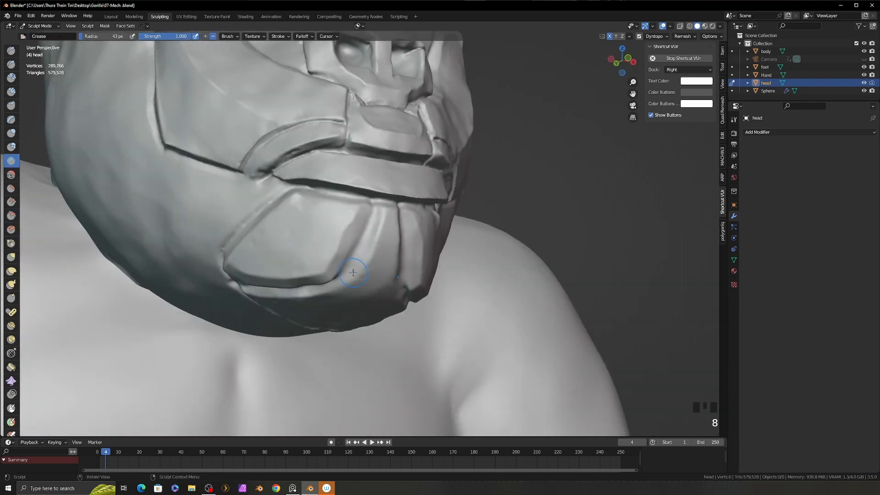
{"action": "left_click_drag", "start_coordinate": [330, 275], "coordinate": [350, 219], "text": "ctrl"}
Step: Clean up the side chin panel's face, front bevel and upper rear border with Scrape/Peaks at 45 px
{"action": "key", "text": "shift+t"}
{"action": "mouse_move", "coordinate": [351, 248]}
{"action": "middle_mouse_down"}
{"action": "mouse_move", "coordinate": [352, 208]}
{"action": "mouse_move", "coordinate": [357, 221]}
{"action": "middle_mouse_up"}
{"action": "left_click_drag", "start_coordinate": [361, 222], "coordinate": [352, 236]}
{"action": "middle_click_drag", "start_coordinate": [328, 244], "coordinate": [307, 270]}
{"action": "mouse_move", "coordinate": [302, 247]}
{"action": "left_mouse_down"}
{"action": "mouse_move", "coordinate": [291, 268]}
{"action": "mouse_move", "coordinate": [257, 274]}
{"action": "left_mouse_up"}
{"action": "middle_click_drag", "start_coordinate": [256, 183], "coordinate": [233, 206]}
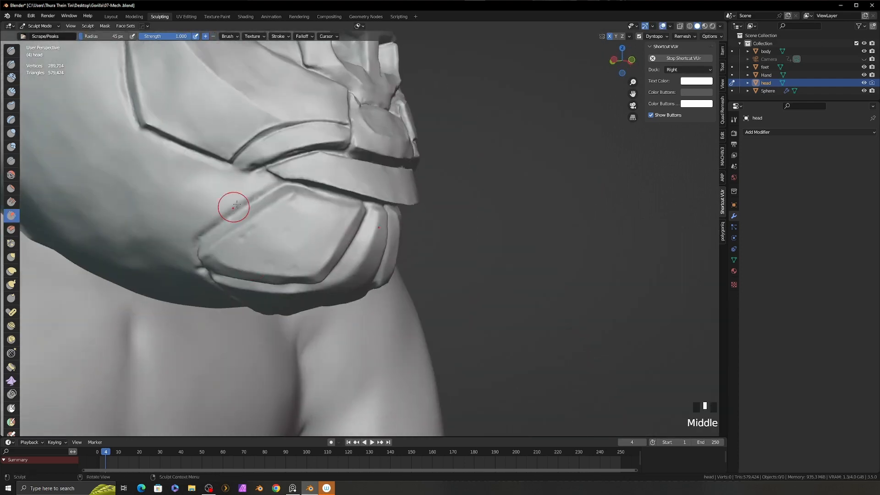
{"action": "left_click_drag", "start_coordinate": [210, 227], "coordinate": [265, 187]}
Step: Flatten the jaw along the chin panel's rear border beneath the chin with 45 px Scrape/Peaks
{"action": "mouse_move", "coordinate": [265, 266]}
{"action": "middle_mouse_down"}
{"action": "mouse_move", "coordinate": [227, 200]}
{"action": "mouse_move", "coordinate": [220, 220]}
{"action": "middle_mouse_up"}
{"action": "left_click_drag", "start_coordinate": [181, 271], "coordinate": [204, 249]}
{"action": "middle_click_drag", "start_coordinate": [206, 197], "coordinate": [206, 163]}
{"action": "left_click_drag", "start_coordinate": [201, 275], "coordinate": [228, 223]}
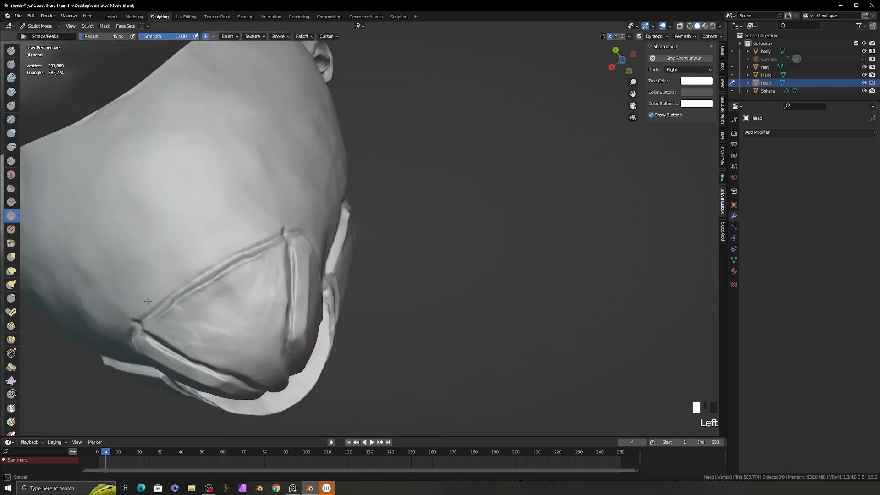
{"action": "middle_click_drag", "start_coordinate": [229, 225], "coordinate": [218, 241]}
{"action": "mouse_move", "coordinate": [194, 300]}
{"action": "left_mouse_down"}
{"action": "mouse_move", "coordinate": [217, 297]}
{"action": "mouse_move", "coordinate": [253, 263]}
{"action": "left_mouse_up"}
Step: Even out the underside of the central chin panel with Scrape/Peaks at 59 px
{"action": "mouse_move", "coordinate": [257, 261]}
{"action": "middle_mouse_down"}
{"action": "mouse_move", "coordinate": [288, 279]}
{"action": "mouse_move", "coordinate": [412, 263]}
{"action": "middle_mouse_up"}
{"action": "scroll", "coordinate": [286, 305], "scroll_direction": "up", "scroll_amount": 1}
{"action": "mouse_move", "coordinate": [411, 263]}
{"action": "left_mouse_down"}
{"action": "mouse_move", "coordinate": [352, 274]}
{"action": "mouse_move", "coordinate": [376, 266]}
{"action": "mouse_move", "coordinate": [256, 274]}
{"action": "left_mouse_up"}
{"action": "key", "text": "f"}
{"action": "left_click", "coordinate": [380, 271]}
{"action": "middle_click_drag", "start_coordinate": [256, 274], "coordinate": [373, 323]}
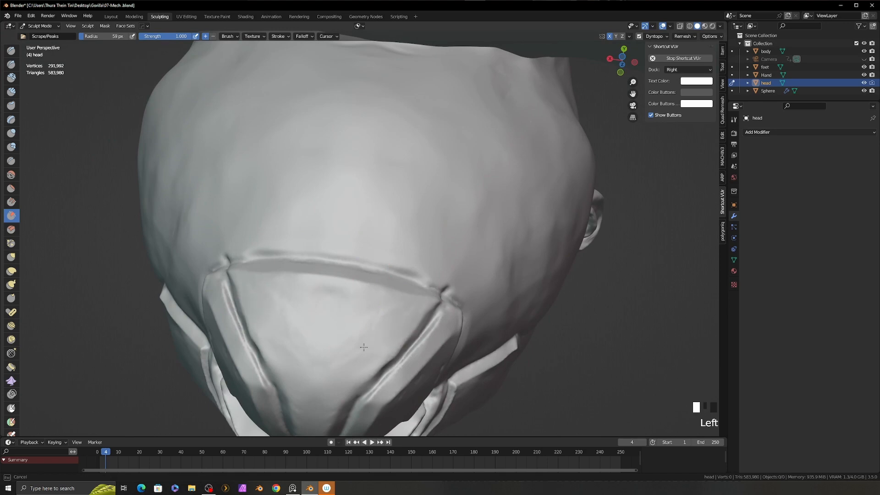
{"action": "left_click_drag", "start_coordinate": [334, 310], "coordinate": [336, 286]}
Step: Sharpen the central chin panel's edge along the dividing groove with a 41 px Pinch/Magnify brush
{"action": "mouse_move", "coordinate": [336, 286]}
{"action": "middle_mouse_down"}
{"action": "mouse_move", "coordinate": [393, 268]}
{"action": "mouse_move", "coordinate": [452, 263]}
{"action": "middle_mouse_up"}
{"action": "mouse_move", "coordinate": [451, 263]}
{"action": "middle_mouse_down"}
{"action": "mouse_move", "coordinate": [505, 259]}
{"action": "mouse_move", "coordinate": [487, 277]}
{"action": "mouse_move", "coordinate": [509, 261]}
{"action": "middle_mouse_up"}
{"action": "left_click", "coordinate": [459, 283]}
{"action": "key", "text": "7"}
{"action": "left_click_drag", "start_coordinate": [443, 234], "coordinate": [469, 225]}
{"action": "key", "text": "f"}
{"action": "left_click", "coordinate": [382, 251]}
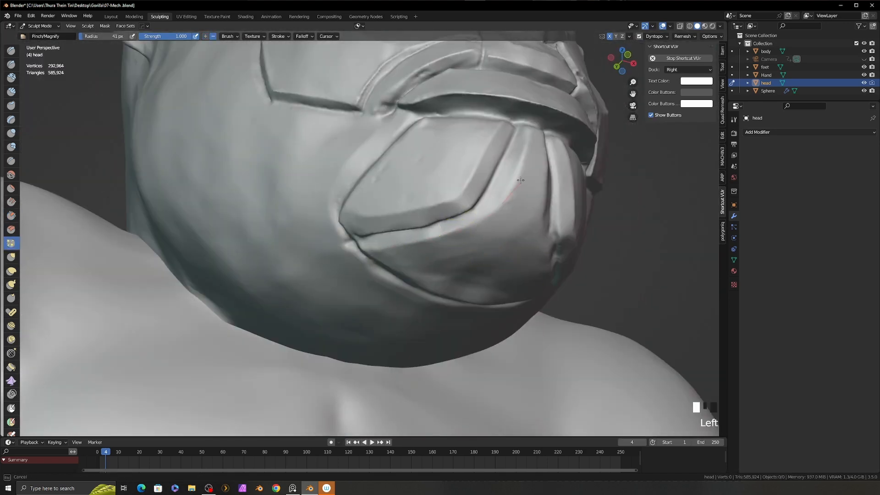
{"action": "left_click_drag", "start_coordinate": [521, 180], "coordinate": [524, 171]}
Step: Crease a bevel line along the central chin panel, parallel to the dividing groove up to the lower lip
{"action": "mouse_move", "coordinate": [575, 183]}
{"action": "middle_mouse_down"}
{"action": "mouse_move", "coordinate": [546, 193]}
{"action": "mouse_move", "coordinate": [536, 230]}
{"action": "middle_mouse_up"}
{"action": "key", "text": "shift+c"}
{"action": "mouse_move", "coordinate": [403, 269]}
{"action": "left_mouse_down", "text": "ctrl"}
{"action": "mouse_move", "coordinate": [481, 235]}
{"action": "mouse_move", "coordinate": [532, 133]}
{"action": "left_mouse_up", "text": "ctrl"}
{"action": "middle_click_drag", "start_coordinate": [544, 156], "coordinate": [532, 196]}
Step: Flatten the central chin panel beside the bevel line and along its lower border with 54 px Scrape/Peaks
{"action": "key", "text": "shift+t"}
{"action": "mouse_move", "coordinate": [523, 208]}
{"action": "left_mouse_down"}
{"action": "mouse_move", "coordinate": [524, 188]}
{"action": "mouse_move", "coordinate": [497, 243]}
{"action": "left_mouse_up"}
{"action": "middle_click_drag", "start_coordinate": [497, 243], "coordinate": [481, 236]}
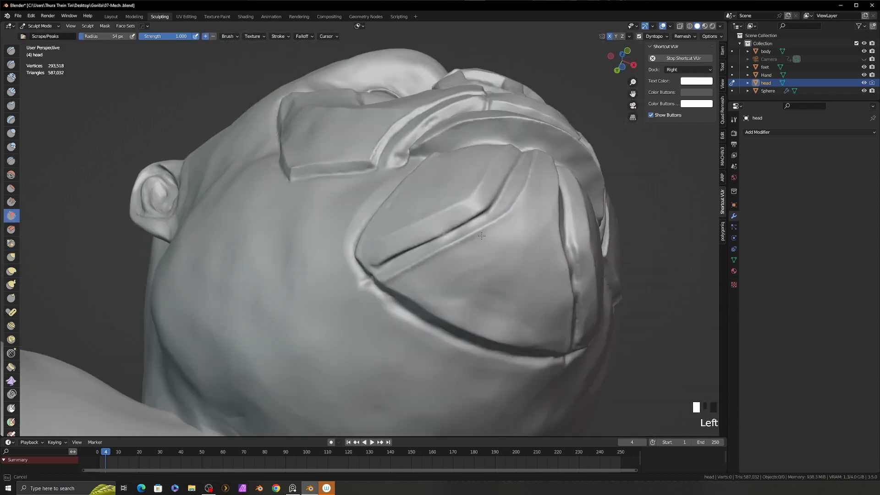
{"action": "left_click_drag", "start_coordinate": [394, 286], "coordinate": [532, 341]}
Step: Refine the central chin panel's bevel around the side panel with Scrape/Peaks, reducing the radius to 43 px
{"action": "key", "text": "f"}
{"action": "mouse_move", "coordinate": [517, 317]}
{"action": "middle_mouse_down"}
{"action": "mouse_move", "coordinate": [479, 262]}
{"action": "mouse_move", "coordinate": [527, 252]}
{"action": "middle_mouse_up"}
{"action": "left_click", "coordinate": [480, 263]}
{"action": "key", "text": "f"}
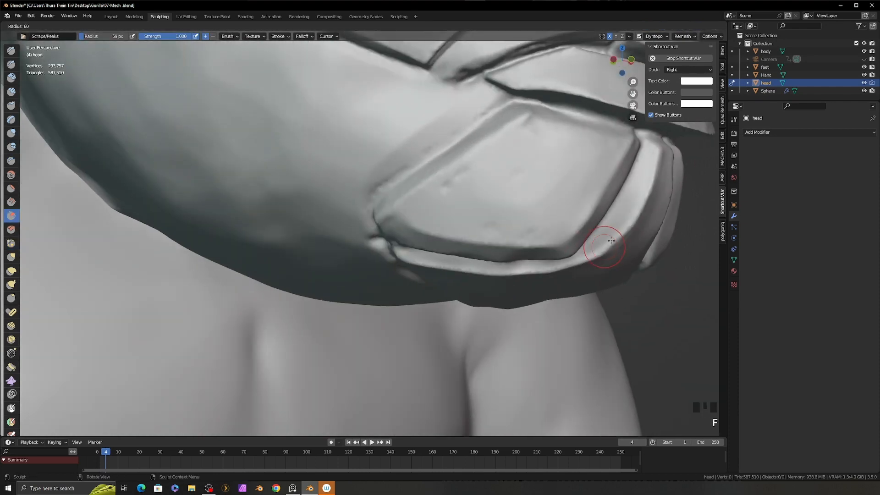
{"action": "left_click", "coordinate": [604, 247]}
{"action": "middle_click_drag", "start_coordinate": [604, 246], "coordinate": [612, 245]}
{"action": "left_click_drag", "start_coordinate": [634, 212], "coordinate": [654, 167]}
{"action": "key", "text": "f"}
{"action": "left_click", "coordinate": [653, 167]}
{"action": "mouse_move", "coordinate": [642, 161]}
{"action": "middle_mouse_down"}
{"action": "mouse_move", "coordinate": [635, 183]}
{"action": "mouse_move", "coordinate": [629, 165]}
{"action": "middle_mouse_up"}
{"action": "left_click_drag", "start_coordinate": [623, 222], "coordinate": [569, 263]}
{"action": "mouse_move", "coordinate": [486, 347]}
{"action": "middle_mouse_down"}
{"action": "mouse_move", "coordinate": [468, 315]}
{"action": "mouse_move", "coordinate": [477, 293]}
{"action": "middle_mouse_up"}
{"action": "middle_click_drag", "start_coordinate": [477, 293], "coordinate": [481, 280], "text": "shift"}
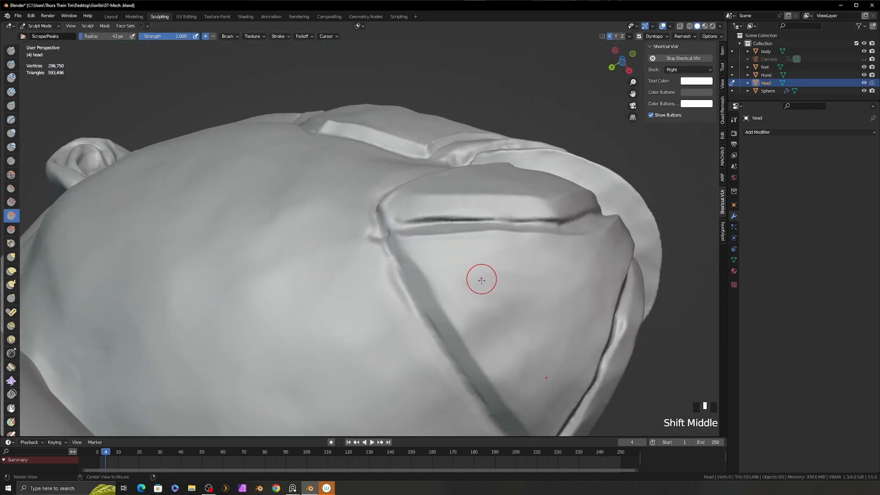
Step: Nudge the central chin panel beside its lower groove with Grab, and sharpen that edge with an inverted Crease stroke
{"action": "key", "text": "g"}
{"action": "left_click_drag", "start_coordinate": [458, 290], "coordinate": [450, 290]}
{"action": "middle_click_drag", "start_coordinate": [450, 291], "coordinate": [491, 270]}
{"action": "middle_click_drag", "start_coordinate": [490, 270], "coordinate": [509, 307], "text": "shift"}
{"action": "middle_click_drag", "start_coordinate": [509, 307], "coordinate": [522, 326]}
{"action": "key", "text": "shift+c"}
{"action": "key", "text": "f"}
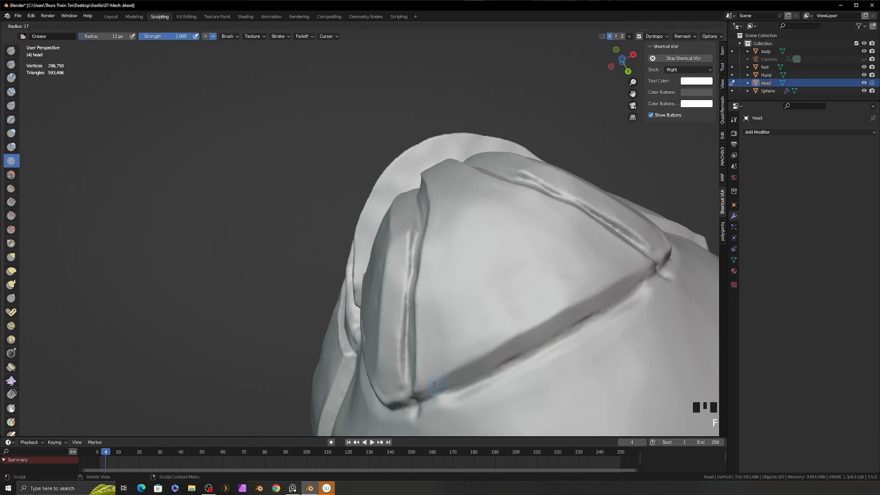
{"action": "left_click", "coordinate": [430, 387]}
{"action": "left_click_drag", "start_coordinate": [417, 392], "coordinate": [554, 311], "text": "ctrl"}
Step: Flatten the groove wall and the bevel along the central chin panel's lower border with Scrape/Peaks, raising the radius to 47 px
{"action": "middle_click_drag", "start_coordinate": [555, 311], "coordinate": [545, 332]}
{"action": "key", "text": "5"}
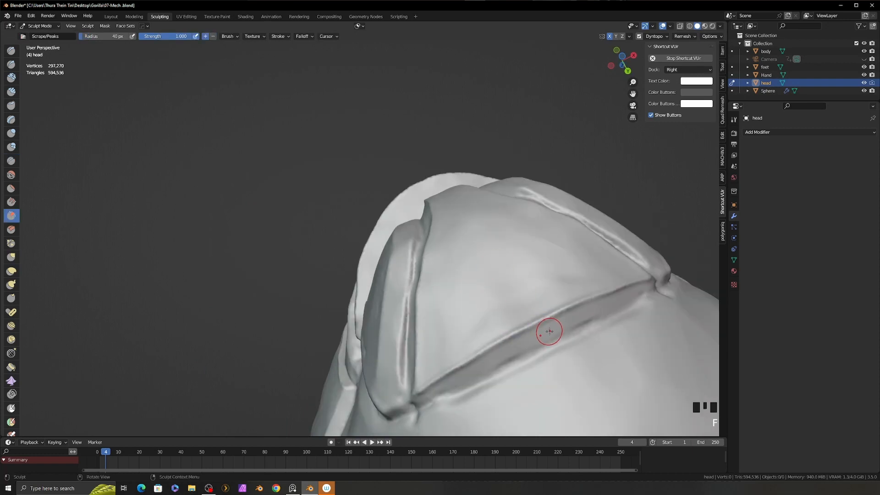
{"action": "left_click", "coordinate": [554, 318]}
{"action": "left_click_drag", "start_coordinate": [457, 372], "coordinate": [415, 397]}
{"action": "middle_click_drag", "start_coordinate": [414, 398], "coordinate": [427, 387]}
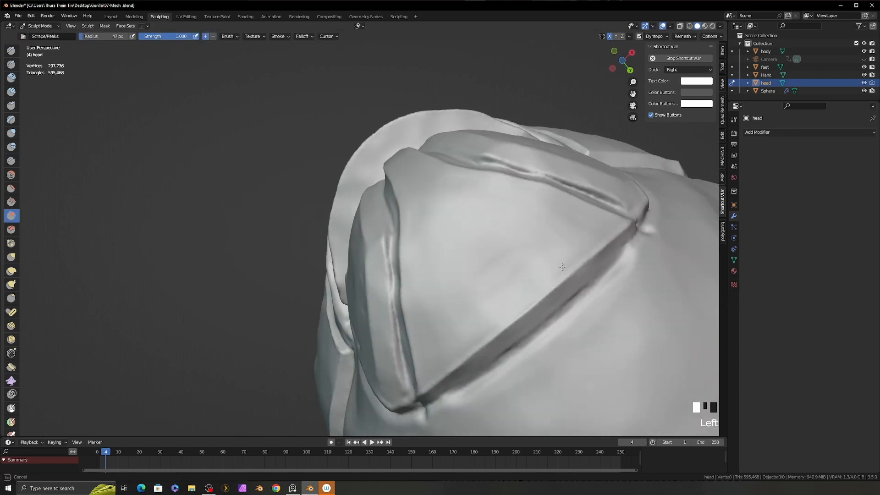
{"action": "left_click_drag", "start_coordinate": [562, 267], "coordinate": [534, 287]}
{"action": "middle_click_drag", "start_coordinate": [534, 287], "coordinate": [484, 221]}
{"action": "left_click_drag", "start_coordinate": [484, 222], "coordinate": [554, 261]}
Step: Lasso a mask over the cheek area beside the nose and soften the mask's edge
{"action": "mouse_move", "coordinate": [554, 261]}
{"action": "middle_mouse_down"}
{"action": "mouse_move", "coordinate": [487, 190]}
{"action": "mouse_move", "coordinate": [488, 229]}
{"action": "middle_mouse_up"}
{"action": "middle_click_drag", "start_coordinate": [488, 229], "coordinate": [490, 293], "text": "ctrl"}
{"action": "mouse_move", "coordinate": [541, 262]}
{"action": "middle_mouse_down"}
{"action": "mouse_move", "coordinate": [491, 287]}
{"action": "mouse_move", "coordinate": [458, 279]}
{"action": "mouse_move", "coordinate": [471, 255]}
{"action": "middle_mouse_up"}
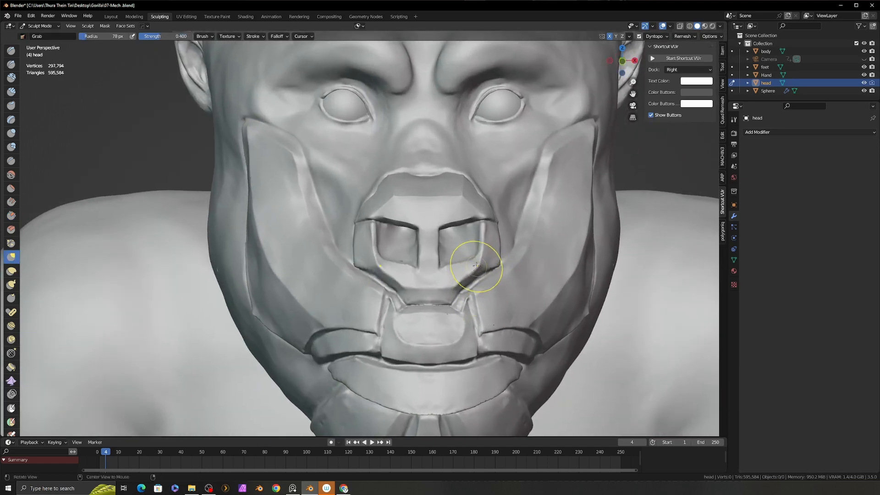
{"action": "middle_click_drag", "start_coordinate": [477, 266], "coordinate": [475, 321], "text": "ctrl"}
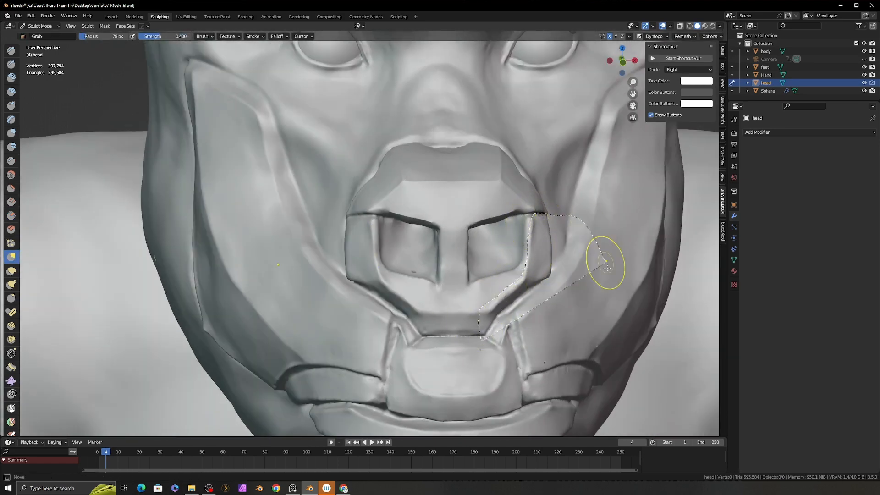
{"action": "left_click_drag", "start_coordinate": [607, 268], "coordinate": [521, 382], "text": "ctrl+shift"}
{"action": "key", "text": "a"}
{"action": "left_click", "coordinate": [536, 359]}
Step: Push the nose panel's outer side inward beside the nostril with 78 px Grab, and clear the mask
{"action": "middle_click_drag", "start_coordinate": [511, 272], "coordinate": [522, 264]}
{"action": "left_click_drag", "start_coordinate": [523, 262], "coordinate": [500, 273]}
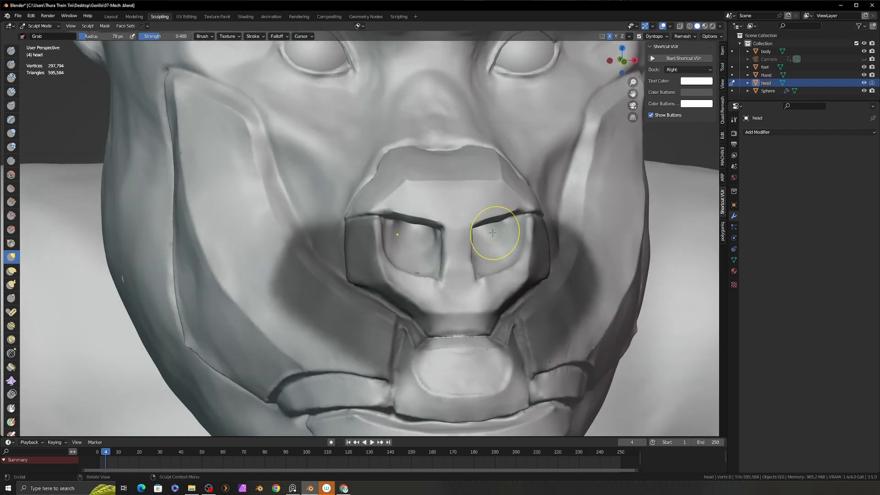
{"action": "middle_click_drag", "start_coordinate": [514, 264], "coordinate": [503, 320]}
{"action": "key", "text": "alt+m"}
Step: Crease the nostril opening's lower and outer edges, reducing the brush radius from 26 to 14 px
{"action": "key", "text": "shift+c"}
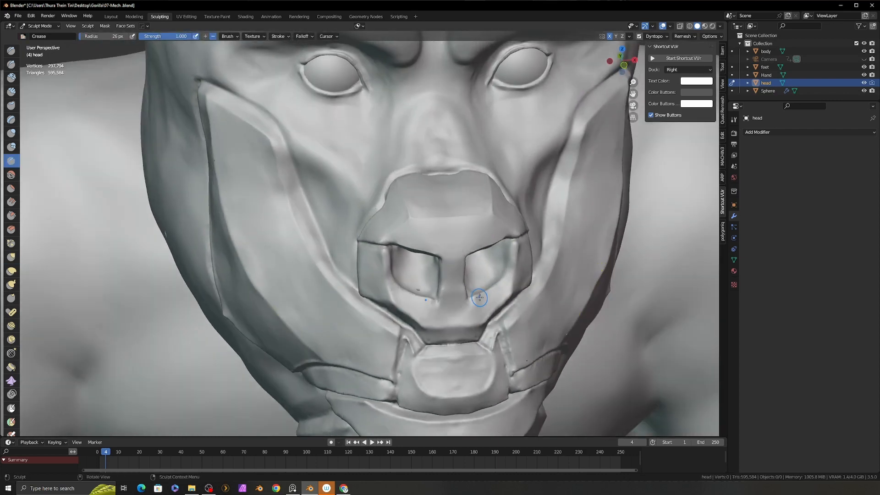
{"action": "left_click_drag", "start_coordinate": [470, 300], "coordinate": [496, 285]}
{"action": "left_click_drag", "start_coordinate": [516, 247], "coordinate": [518, 249]}
{"action": "middle_click_drag", "start_coordinate": [518, 248], "coordinate": [537, 267]}
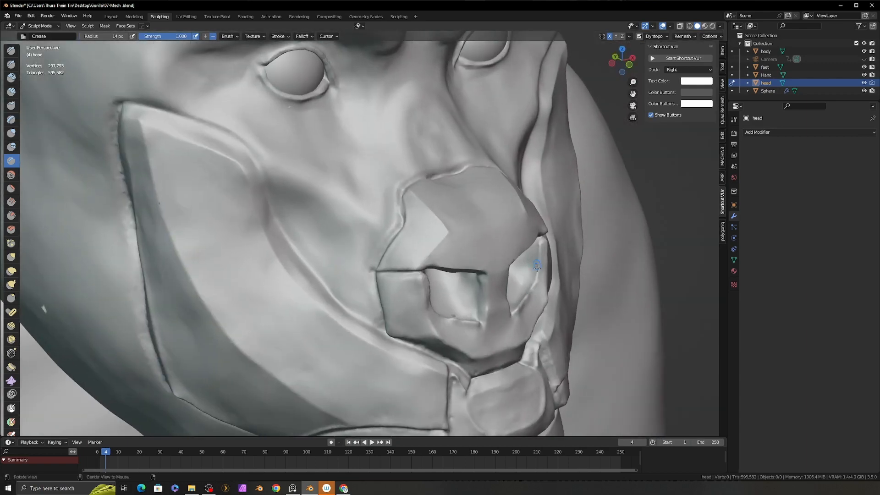
{"action": "left_click_drag", "start_coordinate": [545, 256], "coordinate": [543, 242]}
Step: Reshape the nostril's lower rim with a 54 px Grab brush
{"action": "middle_click_drag", "start_coordinate": [543, 242], "coordinate": [506, 296]}
{"action": "key", "text": "g"}
{"action": "key", "text": "f"}
{"action": "left_click", "coordinate": [567, 277]}
{"action": "left_click_drag", "start_coordinate": [531, 280], "coordinate": [522, 288]}
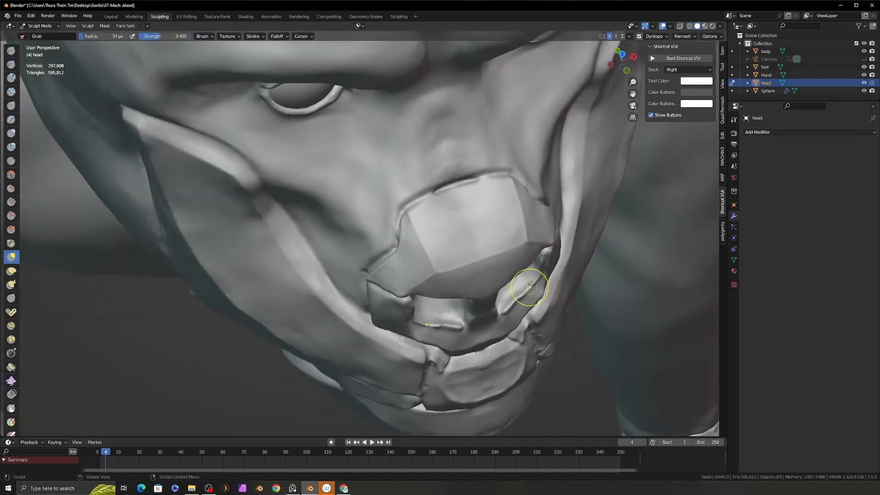
Step: Build up the nostril's outer rim with Clay Strips, reducing the radius to 9 px, and flatten it with Scrape/Peaks
{"action": "mouse_move", "coordinate": [519, 292]}
{"action": "middle_mouse_down"}
{"action": "mouse_move", "coordinate": [554, 241]}
{"action": "mouse_move", "coordinate": [546, 287]}
{"action": "middle_mouse_up"}
{"action": "key", "text": "c"}
{"action": "left_click_drag", "start_coordinate": [569, 268], "coordinate": [572, 265]}
{"action": "middle_click_drag", "start_coordinate": [572, 265], "coordinate": [581, 256]}
{"action": "key", "text": "f"}
{"action": "left_click", "coordinate": [578, 256]}
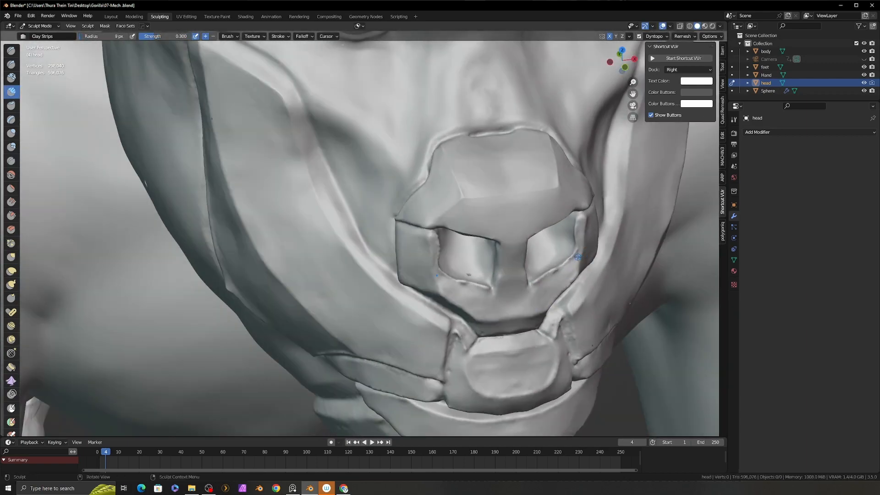
{"action": "key", "text": "shift+t"}
{"action": "left_click_drag", "start_coordinate": [580, 244], "coordinate": [577, 263]}
Step: Refine the shape of the nostril's upper edge with Grab, using a resized brush
{"action": "mouse_move", "coordinate": [577, 262]}
{"action": "middle_mouse_down"}
{"action": "mouse_move", "coordinate": [596, 219]}
{"action": "mouse_move", "coordinate": [531, 238]}
{"action": "mouse_move", "coordinate": [556, 257]}
{"action": "mouse_move", "coordinate": [537, 209]}
{"action": "middle_mouse_up"}
{"action": "key", "text": "g"}
{"action": "left_click_drag", "start_coordinate": [537, 208], "coordinate": [535, 204]}
{"action": "middle_click_drag", "start_coordinate": [535, 205], "coordinate": [591, 222]}
{"action": "key", "text": "f"}
{"action": "left_click", "coordinate": [579, 221]}
{"action": "left_click_drag", "start_coordinate": [563, 213], "coordinate": [568, 215]}
{"action": "left_click_drag", "start_coordinate": [568, 215], "coordinate": [572, 225]}
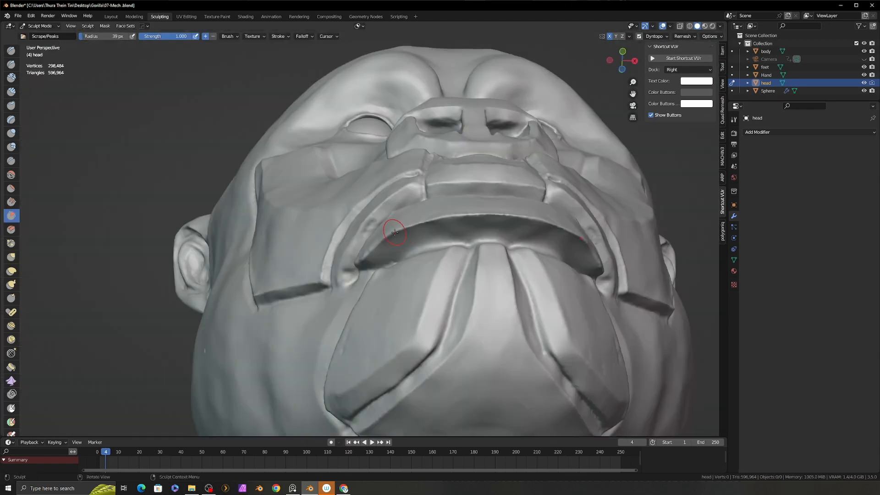
Step: Flatten the lower lip panel's bottom edge from the mouth corner toward the middle with 39 px Scrape/Peaks
{"action": "left_click_drag", "start_coordinate": [393, 227], "coordinate": [512, 218]}
{"action": "left_click_drag", "start_coordinate": [407, 226], "coordinate": [413, 224]}
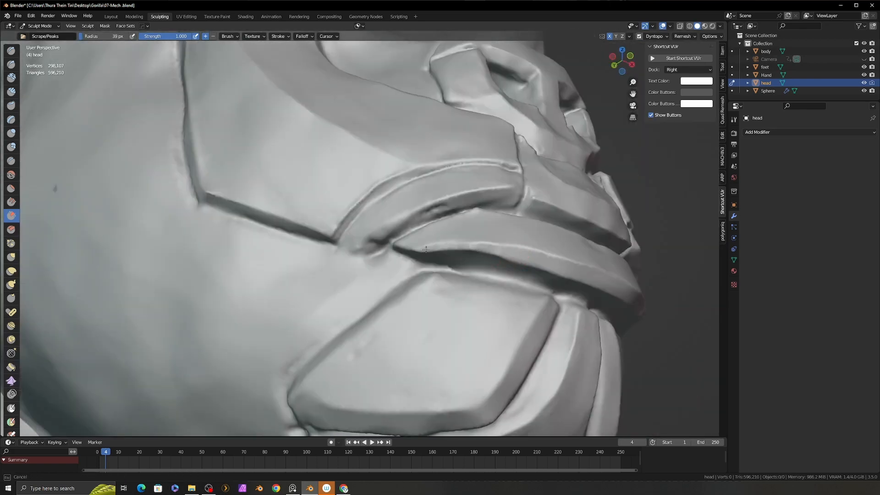
{"action": "left_click_drag", "start_coordinate": [425, 249], "coordinate": [507, 250]}
{"action": "left_click_drag", "start_coordinate": [445, 245], "coordinate": [402, 250]}
Step: Build up the underside of the jaw between the chin panel and the neck with 33 px Clay Strips
{"action": "left_click_drag", "start_coordinate": [402, 250], "coordinate": [294, 257], "text": "alt"}
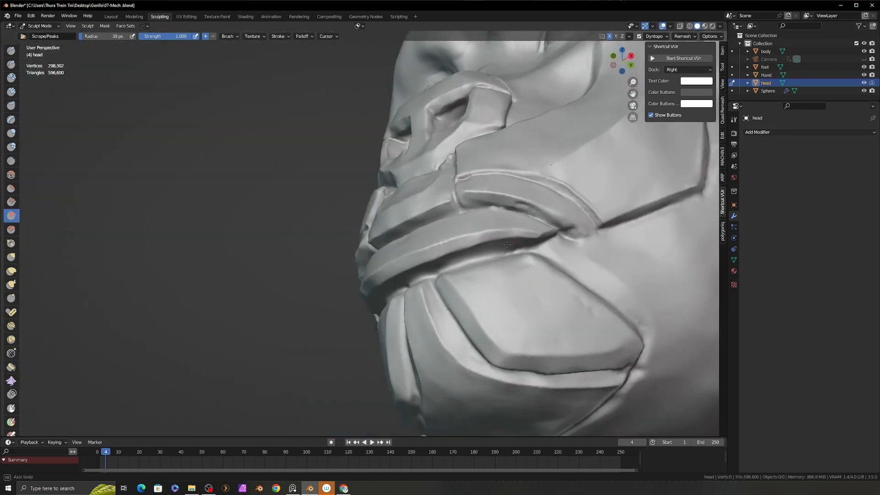
{"action": "left_click_drag", "start_coordinate": [492, 237], "coordinate": [486, 285], "text": "ctrl+alt"}
{"action": "mouse_move", "coordinate": [472, 256]}
{"action": "left_mouse_down", "text": "alt"}
{"action": "mouse_move", "coordinate": [450, 268]}
{"action": "mouse_move", "coordinate": [460, 229]}
{"action": "left_mouse_up", "text": "alt"}
{"action": "left_click_drag", "start_coordinate": [339, 234], "coordinate": [404, 234], "text": "alt"}
{"action": "key", "text": "c"}
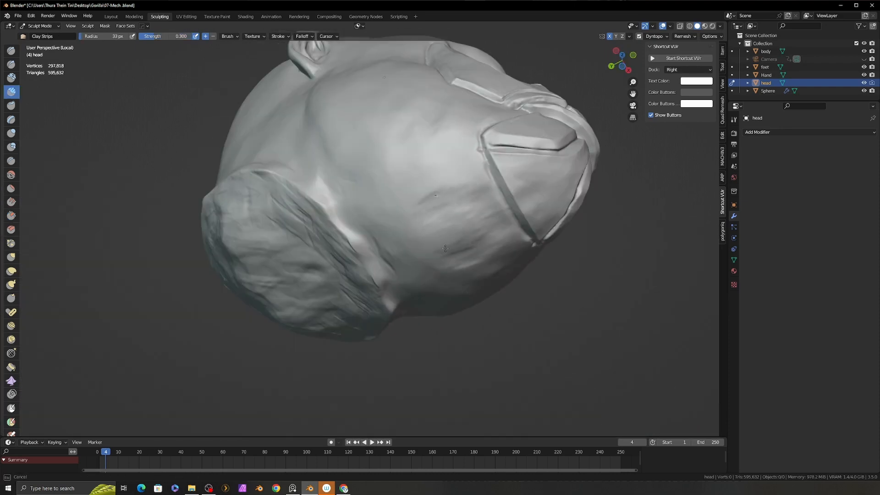
{"action": "left_click_drag", "start_coordinate": [445, 248], "coordinate": [388, 229], "text": "alt"}
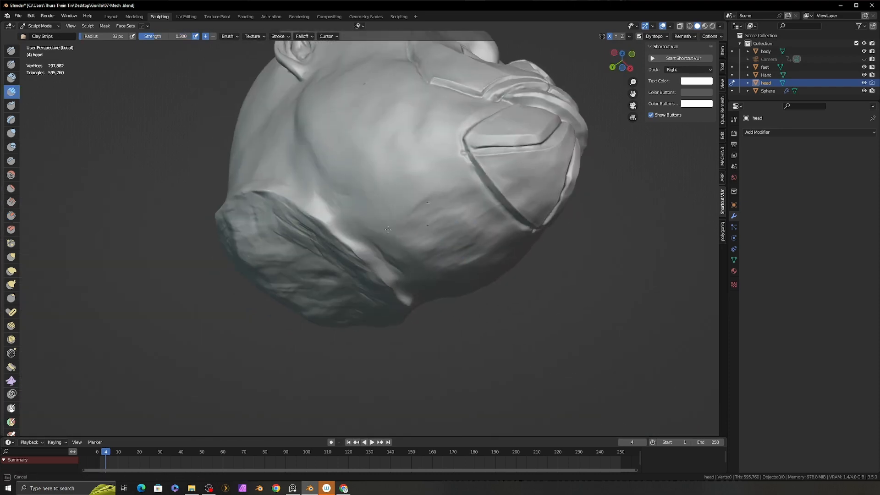
{"action": "left_click_drag", "start_coordinate": [456, 217], "coordinate": [439, 211]}
{"action": "key", "text": "q"}
{"action": "left_click", "coordinate": [430, 271]}
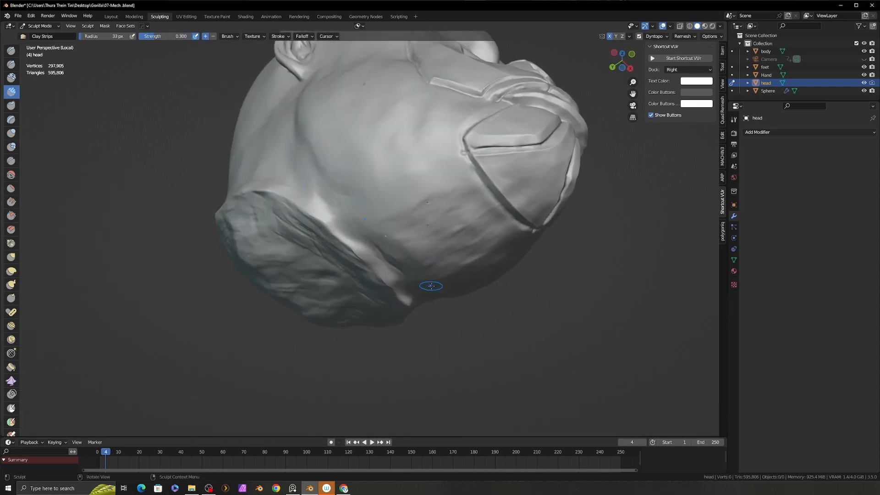
Step: Extend the jaw underside's built-up surface toward the side chin panel's corner with resized Clay Strips
{"action": "left_click_drag", "start_coordinate": [429, 259], "coordinate": [431, 238], "text": "alt"}
{"action": "key", "text": "f"}
{"action": "left_click", "coordinate": [371, 239]}
{"action": "left_click_drag", "start_coordinate": [399, 206], "coordinate": [435, 170]}
{"action": "left_click_drag", "start_coordinate": [451, 161], "coordinate": [461, 180], "text": "alt"}
{"action": "key", "text": "f"}
{"action": "left_click", "coordinate": [468, 178]}
Step: Outline the lower and rear borders of a new jaw panel behind the chin panel with 32 px Crease
{"action": "left_click_drag", "start_coordinate": [369, 206], "coordinate": [373, 222], "text": "alt"}
{"action": "key", "text": "shift+c"}
{"action": "left_click_drag", "start_coordinate": [471, 169], "coordinate": [358, 192]}
{"action": "middle_click_drag", "start_coordinate": [362, 192], "coordinate": [379, 191]}
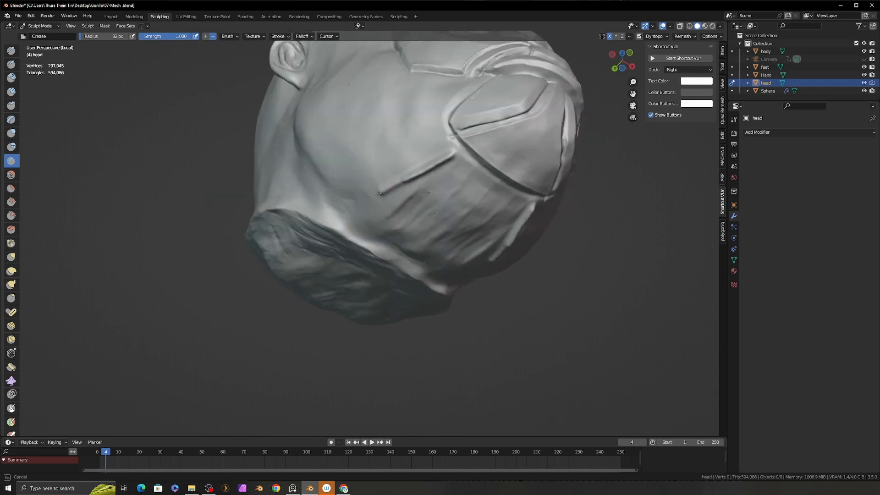
{"action": "left_click_drag", "start_coordinate": [385, 190], "coordinate": [360, 200]}
{"action": "middle_click_drag", "start_coordinate": [360, 202], "coordinate": [354, 218]}
{"action": "left_click_drag", "start_coordinate": [355, 219], "coordinate": [354, 127]}
Step: Crease the jaw panel's upper border from the chin panel's corner back to the rear outline
{"action": "mouse_move", "coordinate": [354, 131]}
{"action": "middle_mouse_down"}
{"action": "mouse_move", "coordinate": [390, 146]}
{"action": "mouse_move", "coordinate": [364, 159]}
{"action": "middle_mouse_up"}
{"action": "middle_click_drag", "start_coordinate": [474, 212], "coordinate": [507, 184]}
{"action": "mouse_move", "coordinate": [507, 185]}
{"action": "left_mouse_down"}
{"action": "mouse_move", "coordinate": [408, 178]}
{"action": "mouse_move", "coordinate": [374, 187]}
{"action": "left_mouse_up"}
{"action": "mouse_move", "coordinate": [376, 187]}
{"action": "middle_mouse_down"}
{"action": "mouse_move", "coordinate": [396, 133]}
{"action": "mouse_move", "coordinate": [476, 114]}
{"action": "middle_mouse_up"}
{"action": "middle_click_drag", "start_coordinate": [480, 205], "coordinate": [477, 181]}
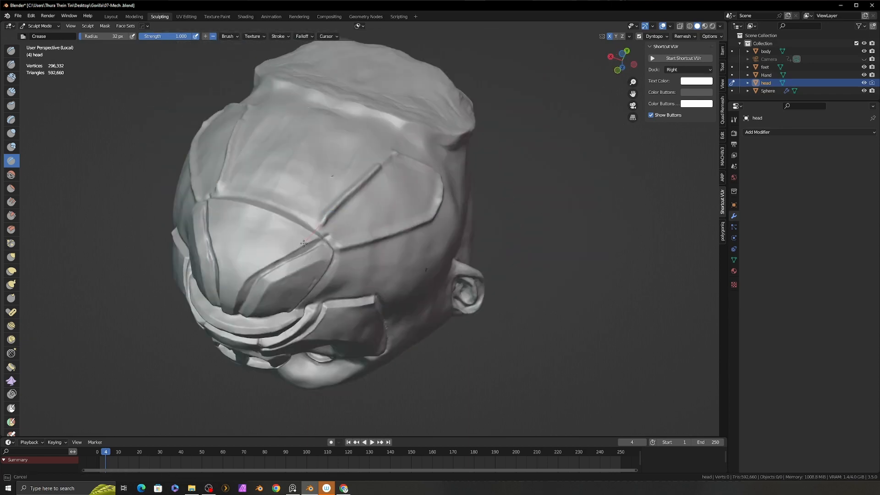
Step: Raise the front and middle of the outlined jaw panel with 27 px Clay Strips
{"action": "mouse_move", "coordinate": [330, 228]}
{"action": "middle_mouse_down"}
{"action": "mouse_move", "coordinate": [317, 229]}
{"action": "mouse_move", "coordinate": [348, 202]}
{"action": "mouse_move", "coordinate": [407, 184]}
{"action": "middle_mouse_up"}
{"action": "key", "text": "c"}
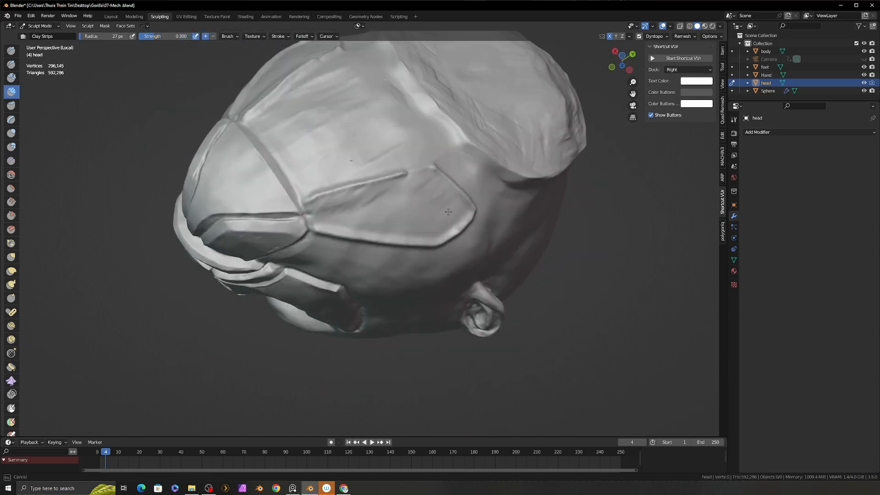
{"action": "left_click_drag", "start_coordinate": [448, 212], "coordinate": [463, 217]}
{"action": "mouse_move", "coordinate": [463, 217]}
{"action": "middle_mouse_down"}
{"action": "mouse_move", "coordinate": [430, 204]}
{"action": "mouse_move", "coordinate": [463, 185]}
{"action": "mouse_move", "coordinate": [447, 206]}
{"action": "middle_mouse_up"}
{"action": "left_click_drag", "start_coordinate": [477, 206], "coordinate": [451, 201]}
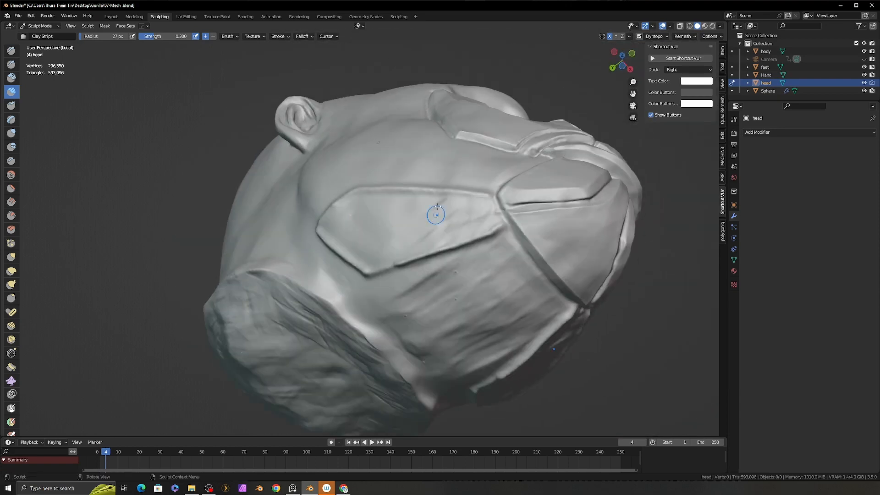
{"action": "middle_click_drag", "start_coordinate": [437, 207], "coordinate": [435, 224]}
{"action": "left_click_drag", "start_coordinate": [477, 230], "coordinate": [447, 218]}
Step: Build up the jaw panel's rear half inside the outline with 27 px Clay Strips
{"action": "middle_click_drag", "start_coordinate": [423, 186], "coordinate": [418, 197]}
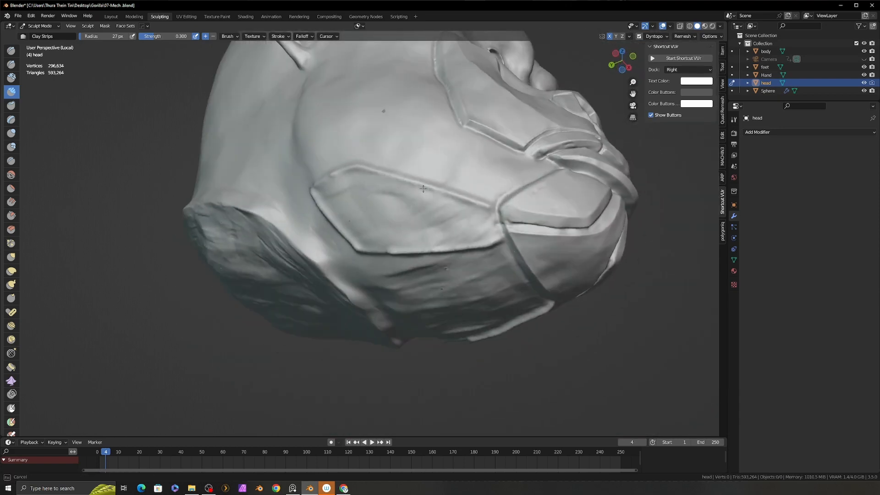
{"action": "middle_click_drag", "start_coordinate": [453, 247], "coordinate": [455, 263]}
{"action": "mouse_move", "coordinate": [414, 232]}
{"action": "left_mouse_down"}
{"action": "mouse_move", "coordinate": [400, 233]}
{"action": "mouse_move", "coordinate": [390, 213]}
{"action": "left_mouse_up"}
{"action": "middle_click_drag", "start_coordinate": [389, 202], "coordinate": [445, 202]}
{"action": "left_click_drag", "start_coordinate": [348, 161], "coordinate": [359, 177]}
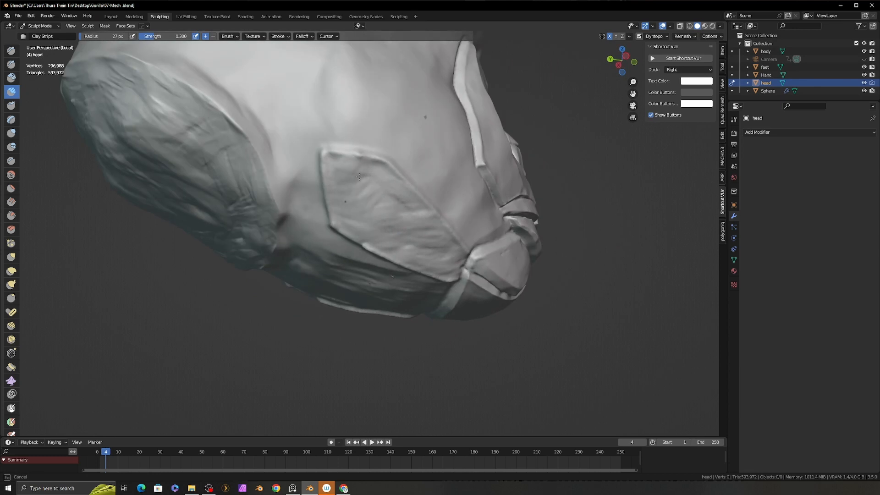
Step: Fill the jaw panel's lower front and rear edge with Clay Strips, setting the radius to 35 px for the rear
{"action": "middle_click_drag", "start_coordinate": [415, 236], "coordinate": [450, 228]}
{"action": "key", "text": "f"}
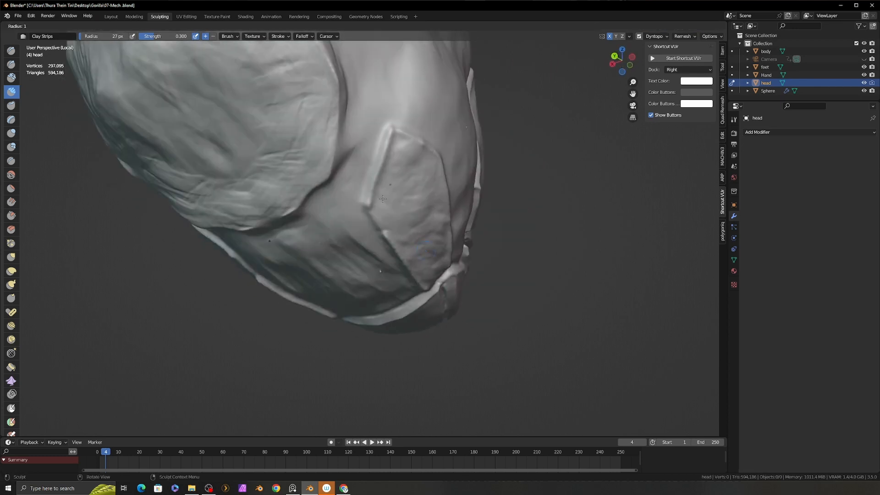
{"action": "left_click", "coordinate": [438, 250]}
{"action": "left_click_drag", "start_coordinate": [434, 239], "coordinate": [428, 251]}
{"action": "middle_click_drag", "start_coordinate": [399, 211], "coordinate": [385, 205]}
{"action": "key", "text": "f"}
{"action": "left_click", "coordinate": [397, 179]}
{"action": "left_click_drag", "start_coordinate": [383, 139], "coordinate": [406, 143]}
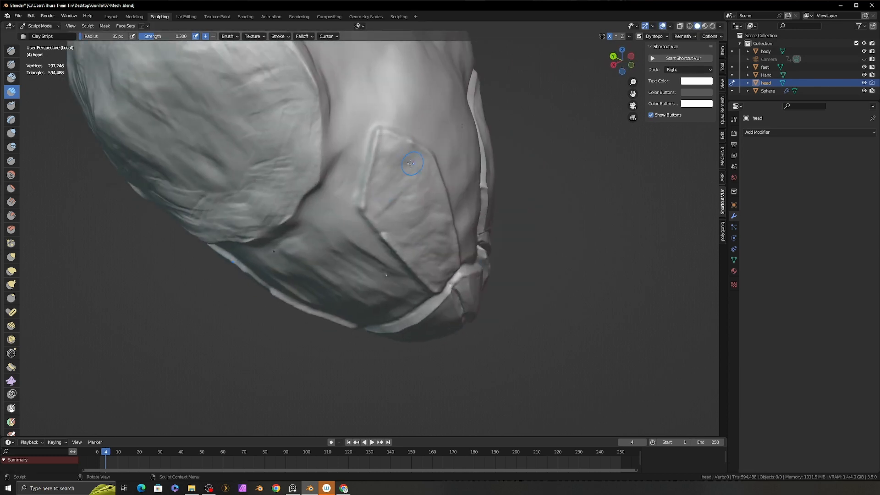
Step: Fill the jaw panel's front corner beside the chin panel and its lower side with resized Clay Strips
{"action": "middle_click_drag", "start_coordinate": [404, 162], "coordinate": [377, 179]}
{"action": "middle_click_drag", "start_coordinate": [417, 233], "coordinate": [435, 231]}
{"action": "key", "text": "f"}
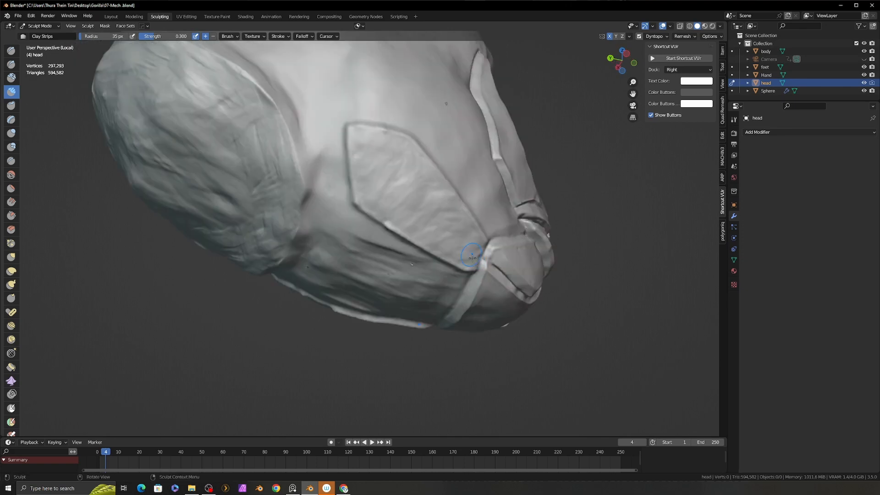
{"action": "left_click", "coordinate": [483, 252]}
{"action": "left_click_drag", "start_coordinate": [481, 253], "coordinate": [487, 248]}
{"action": "mouse_move", "coordinate": [498, 234]}
{"action": "middle_mouse_down"}
{"action": "mouse_move", "coordinate": [470, 263]}
{"action": "mouse_move", "coordinate": [464, 251]}
{"action": "middle_mouse_up"}
{"action": "mouse_move", "coordinate": [467, 247]}
{"action": "left_mouse_down"}
{"action": "mouse_move", "coordinate": [463, 234]}
{"action": "mouse_move", "coordinate": [467, 243]}
{"action": "left_mouse_up"}
{"action": "mouse_move", "coordinate": [463, 243]}
{"action": "middle_mouse_down"}
{"action": "mouse_move", "coordinate": [403, 243]}
{"action": "mouse_move", "coordinate": [437, 219]}
{"action": "mouse_move", "coordinate": [407, 221]}
{"action": "mouse_move", "coordinate": [427, 247]}
{"action": "middle_mouse_up"}
{"action": "key", "text": "f"}
{"action": "left_click", "coordinate": [430, 256]}
{"action": "left_click_drag", "start_coordinate": [428, 260], "coordinate": [388, 278]}
Step: Smooth the jaw panel's face flat from front to rear with 52 px Scrape/Peaks
{"action": "middle_click_drag", "start_coordinate": [419, 225], "coordinate": [443, 234]}
{"action": "key", "text": "shift+t"}
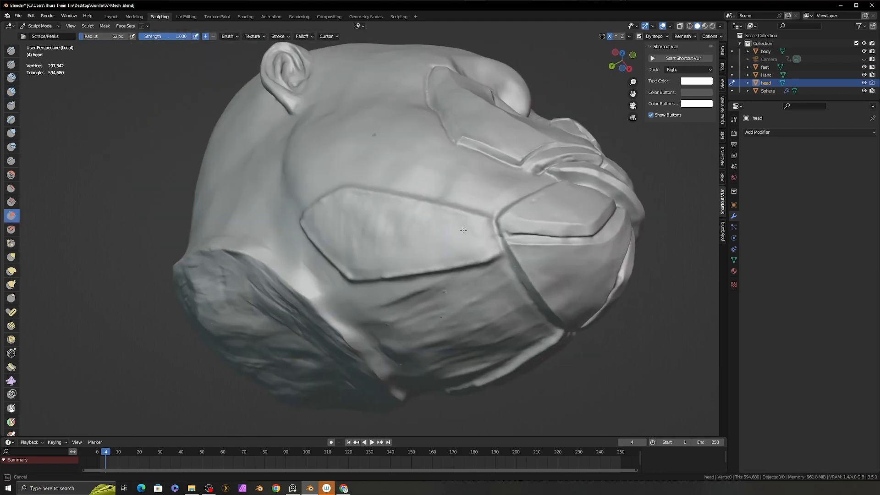
{"action": "middle_click_drag", "start_coordinate": [396, 220], "coordinate": [431, 247]}
{"action": "mouse_move", "coordinate": [430, 246]}
{"action": "left_mouse_down"}
{"action": "mouse_move", "coordinate": [441, 236]}
{"action": "mouse_move", "coordinate": [400, 215]}
{"action": "left_mouse_up"}
{"action": "middle_click_drag", "start_coordinate": [399, 215], "coordinate": [361, 172]}
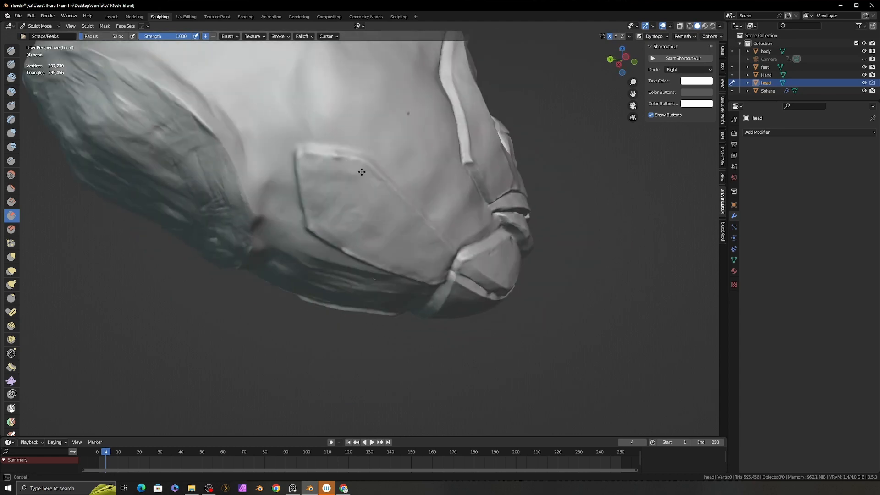
{"action": "left_click_drag", "start_coordinate": [324, 158], "coordinate": [320, 163]}
{"action": "middle_click_drag", "start_coordinate": [320, 162], "coordinate": [298, 187]}
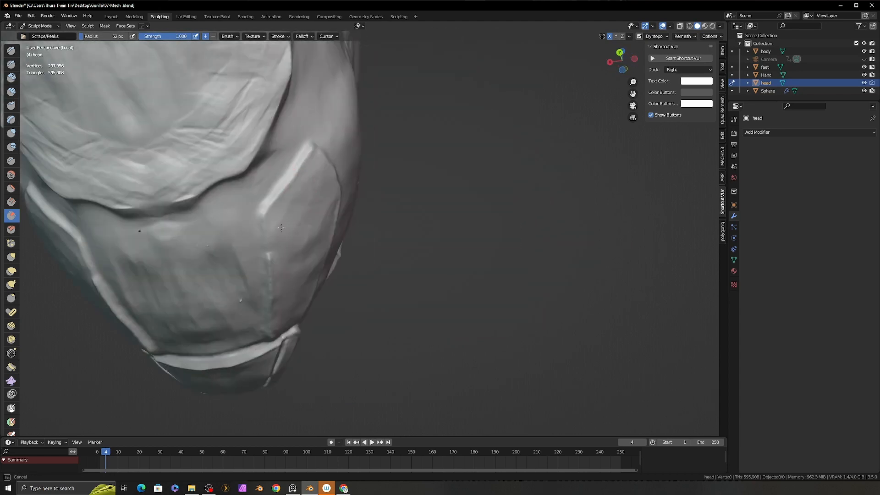
{"action": "left_click_drag", "start_coordinate": [281, 227], "coordinate": [285, 226]}
Step: Scrape a bevel along the jaw panel's lower border up to the chin panel with 38 px Scrape/Peaks
{"action": "mouse_move", "coordinate": [285, 226]}
{"action": "middle_mouse_down"}
{"action": "mouse_move", "coordinate": [315, 229]}
{"action": "mouse_move", "coordinate": [287, 243]}
{"action": "mouse_move", "coordinate": [447, 306]}
{"action": "middle_mouse_up"}
{"action": "key", "text": "f"}
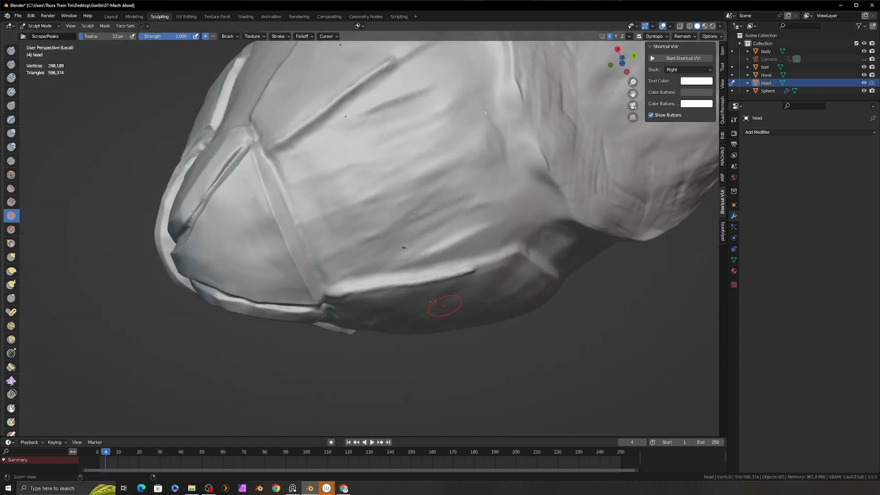
{"action": "left_click_drag", "start_coordinate": [359, 286], "coordinate": [454, 268]}
{"action": "middle_click_drag", "start_coordinate": [453, 268], "coordinate": [463, 247]}
{"action": "left_click_drag", "start_coordinate": [467, 266], "coordinate": [357, 291]}
{"action": "middle_click_drag", "start_coordinate": [357, 292], "coordinate": [365, 274]}
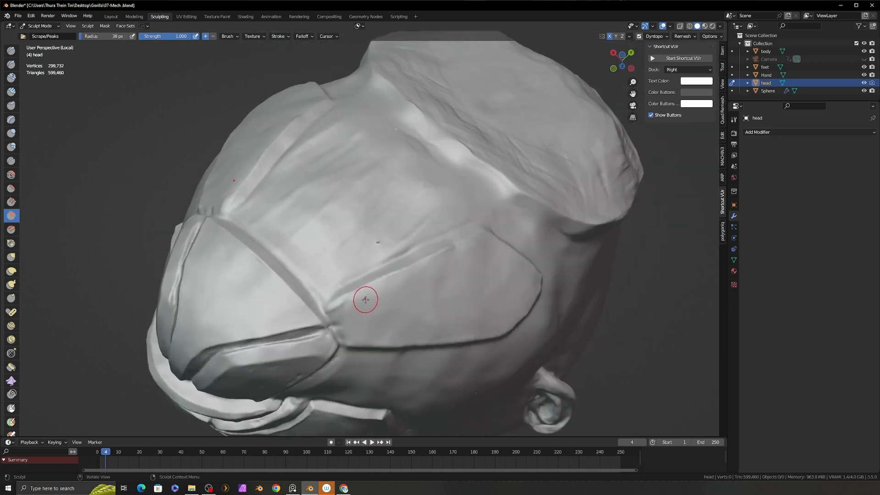
{"action": "left_click_drag", "start_coordinate": [365, 301], "coordinate": [347, 318]}
Step: Flatten the jaw panel's broad face with Scrape/Peaks, raising the radius to 67 px
{"action": "mouse_move", "coordinate": [347, 318]}
{"action": "middle_mouse_down"}
{"action": "mouse_move", "coordinate": [366, 271]}
{"action": "mouse_move", "coordinate": [526, 348]}
{"action": "mouse_move", "coordinate": [530, 341]}
{"action": "middle_mouse_up"}
{"action": "mouse_move", "coordinate": [425, 252]}
{"action": "left_mouse_down"}
{"action": "mouse_move", "coordinate": [439, 282]}
{"action": "mouse_move", "coordinate": [452, 281]}
{"action": "left_mouse_up"}
{"action": "mouse_move", "coordinate": [451, 281]}
{"action": "middle_mouse_down"}
{"action": "mouse_move", "coordinate": [460, 278]}
{"action": "mouse_move", "coordinate": [473, 298]}
{"action": "middle_mouse_up"}
{"action": "left_click_drag", "start_coordinate": [473, 298], "coordinate": [404, 266]}
{"action": "left_click_drag", "start_coordinate": [339, 256], "coordinate": [347, 256], "text": "alt"}
{"action": "key", "text": "f"}
{"action": "left_click_drag", "start_coordinate": [391, 282], "coordinate": [419, 297]}
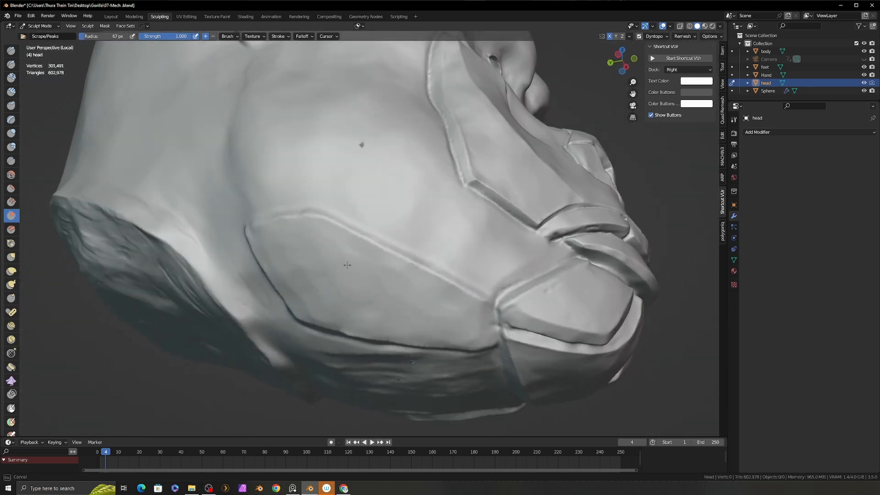
Step: Bevel the jaw panel's upper border from the chin panel backward with 35 px Scrape/Peaks
{"action": "middle_click_drag", "start_coordinate": [348, 265], "coordinate": [349, 300]}
{"action": "key", "text": "f"}
{"action": "left_click_drag", "start_coordinate": [487, 301], "coordinate": [464, 290]}
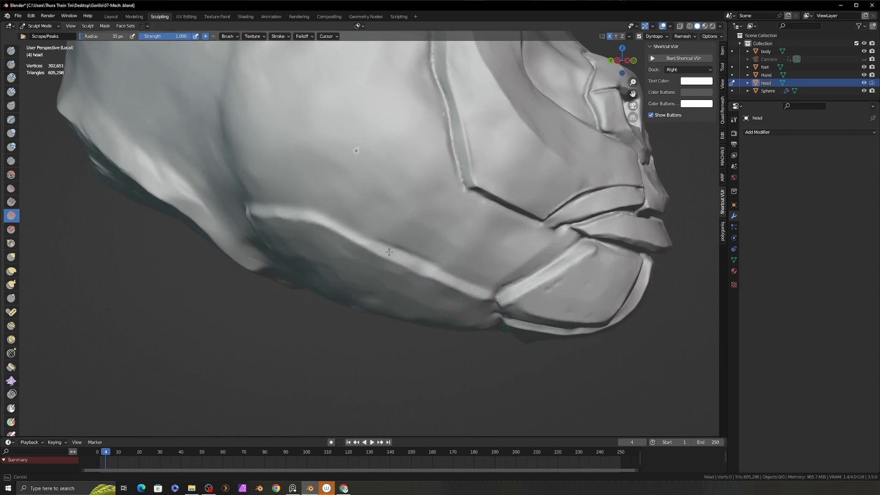
{"action": "left_click_drag", "start_coordinate": [456, 283], "coordinate": [451, 278]}
Step: Continue the bevel around the jaw panel's upper rear corner and rear edge with 34 px Scrape/Peaks
{"action": "mouse_move", "coordinate": [451, 278]}
{"action": "middle_mouse_down"}
{"action": "mouse_move", "coordinate": [464, 205]}
{"action": "mouse_move", "coordinate": [384, 266]}
{"action": "middle_mouse_up"}
{"action": "key", "text": "f"}
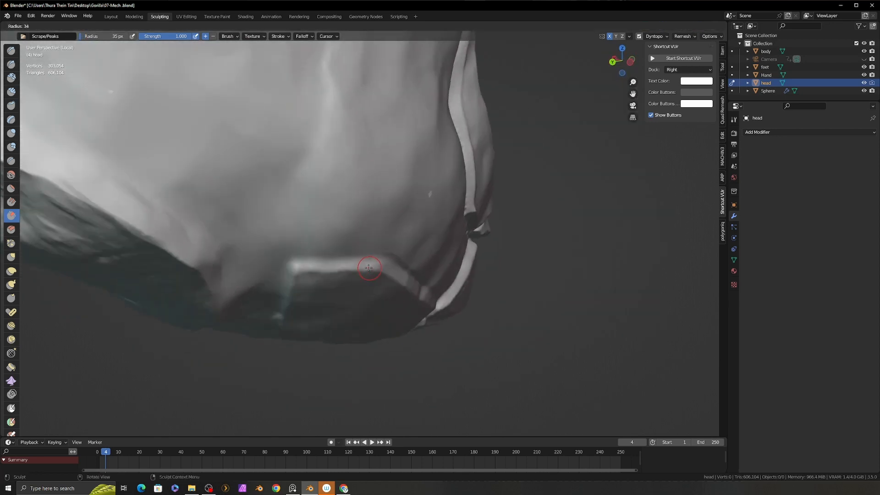
{"action": "left_click", "coordinate": [384, 265]}
{"action": "left_click_drag", "start_coordinate": [379, 264], "coordinate": [321, 265]}
{"action": "middle_click_drag", "start_coordinate": [284, 295], "coordinate": [349, 263]}
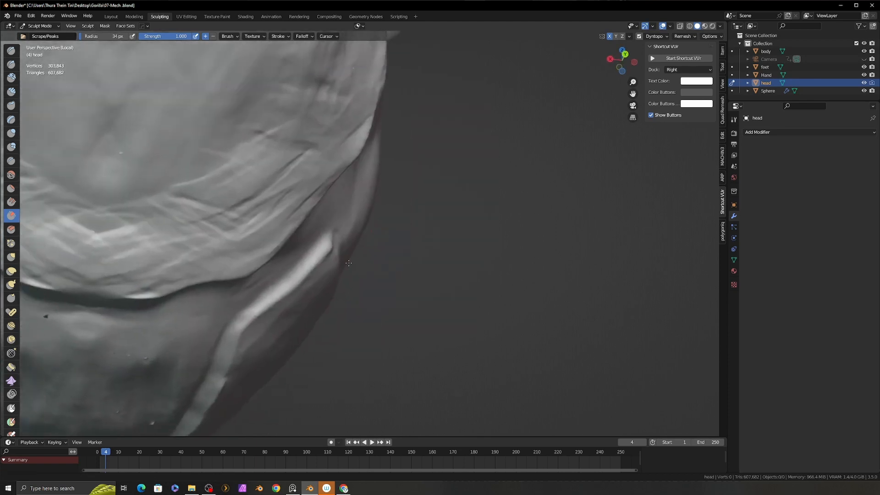
{"action": "left_click_drag", "start_coordinate": [276, 296], "coordinate": [248, 319]}
Step: Flatten the bevel along the jaw panel's rear edge and lower border with 44 px Scrape/Peaks
{"action": "middle_click_drag", "start_coordinate": [308, 304], "coordinate": [293, 286]}
{"action": "key", "text": "f"}
{"action": "left_click", "coordinate": [298, 286]}
{"action": "left_click_drag", "start_coordinate": [300, 282], "coordinate": [321, 259]}
{"action": "left_click_drag", "start_coordinate": [353, 259], "coordinate": [311, 269], "text": "alt"}
{"action": "mouse_move", "coordinate": [311, 269]}
{"action": "left_mouse_down"}
{"action": "mouse_move", "coordinate": [385, 225]}
{"action": "mouse_move", "coordinate": [410, 197]}
{"action": "left_mouse_up"}
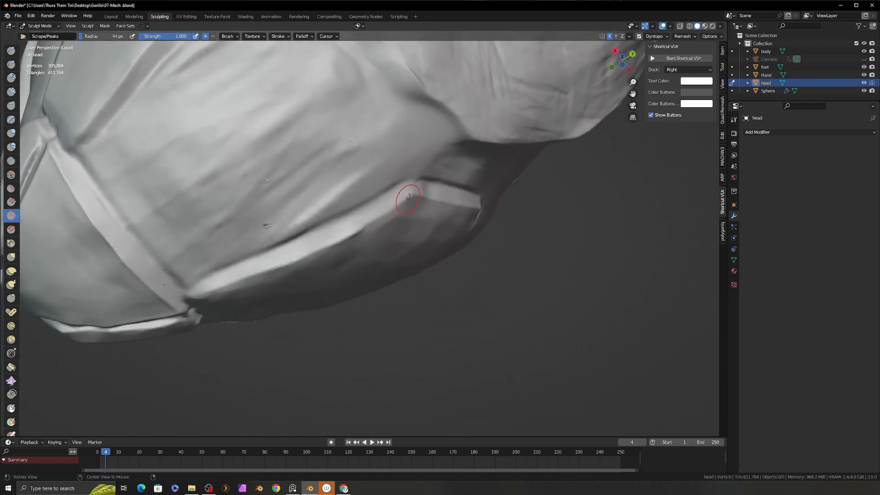
Step: Flatten the front end of the jaw panel's upper bevel and the panel's broad face with 44 px Scrape/Peaks
{"action": "left_click_drag", "start_coordinate": [284, 258], "coordinate": [202, 290]}
{"action": "left_click_drag", "start_coordinate": [339, 266], "coordinate": [333, 243], "text": "alt"}
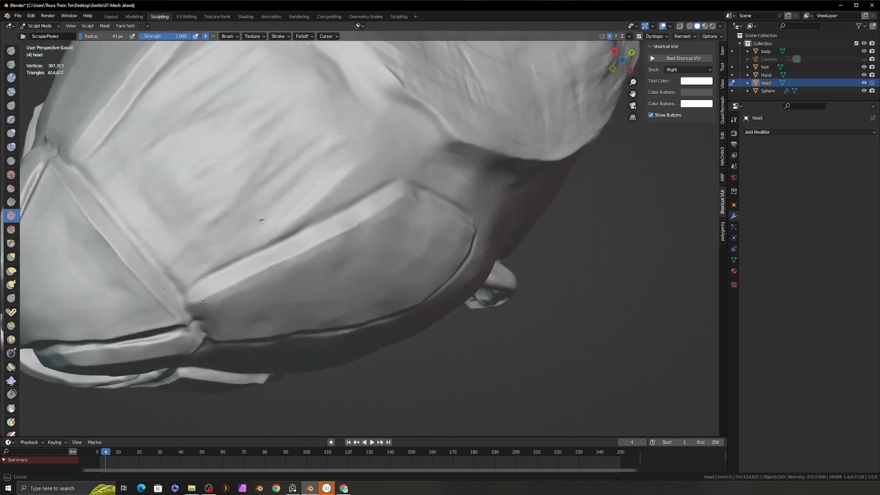
{"action": "left_click_drag", "start_coordinate": [388, 230], "coordinate": [408, 273]}
{"action": "left_click_drag", "start_coordinate": [330, 266], "coordinate": [348, 294], "text": "alt"}
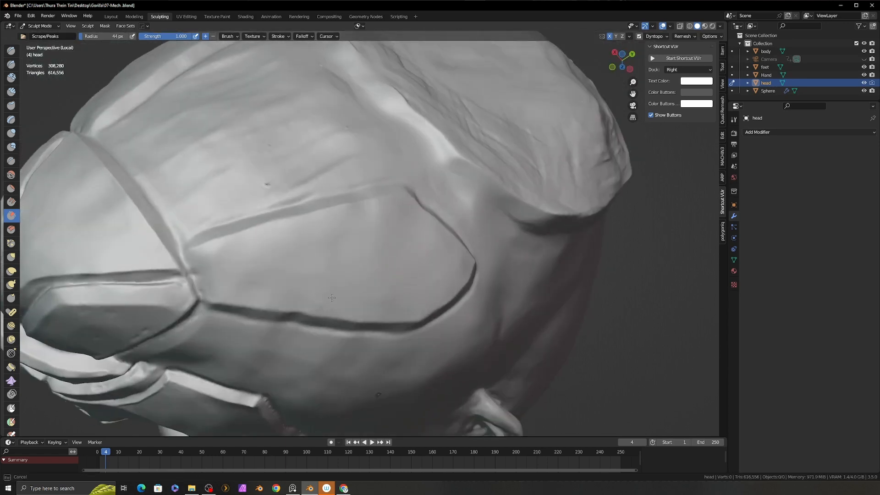
Step: Flatten the underside of the head between the two jaw panels with Scrape/Peaks, starting at a 65 px radius
{"action": "left_click_drag", "start_coordinate": [275, 293], "coordinate": [482, 229], "text": "alt"}
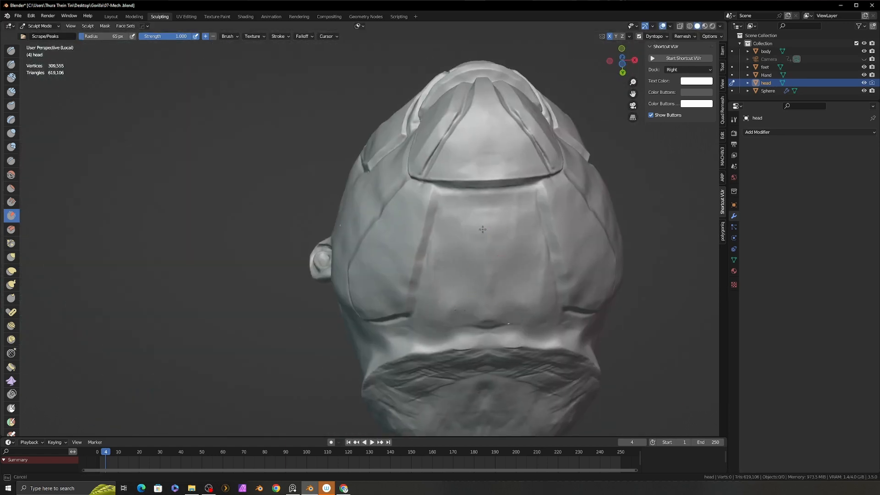
{"action": "left_click_drag", "start_coordinate": [491, 317], "coordinate": [542, 299], "text": "alt"}
{"action": "left_click_drag", "start_coordinate": [437, 275], "coordinate": [447, 286]}
{"action": "left_click_drag", "start_coordinate": [447, 286], "coordinate": [495, 251], "text": "alt"}
{"action": "key", "text": "f"}
{"action": "left_click_drag", "start_coordinate": [550, 256], "coordinate": [484, 230], "text": "alt"}
{"action": "left_click", "coordinate": [527, 233]}
{"action": "mouse_move", "coordinate": [467, 291]}
{"action": "left_mouse_down", "text": "alt"}
{"action": "mouse_move", "coordinate": [495, 297]}
{"action": "mouse_move", "coordinate": [524, 267]}
{"action": "left_mouse_up", "text": "alt"}
{"action": "key", "text": "f"}
{"action": "left_click", "coordinate": [495, 297]}
{"action": "mouse_move", "coordinate": [582, 270]}
{"action": "left_mouse_down", "text": "alt"}
{"action": "mouse_move", "coordinate": [587, 298]}
{"action": "mouse_move", "coordinate": [526, 320]}
{"action": "mouse_move", "coordinate": [477, 298]}
{"action": "left_mouse_up", "text": "alt"}
Step: Sharpen the groove along the jaw panel's upper border with the Crease brush at 32 px
{"action": "key", "text": "shift+c"}
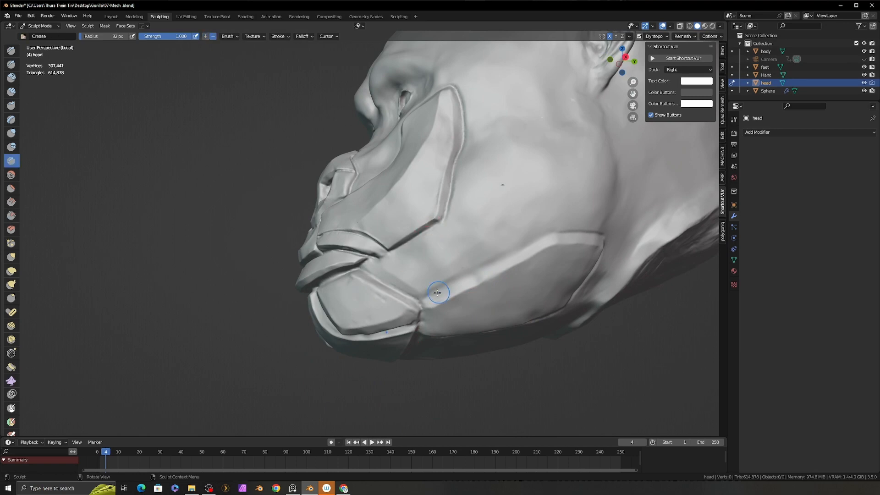
{"action": "left_click_drag", "start_coordinate": [489, 265], "coordinate": [558, 232]}
{"action": "left_click_drag", "start_coordinate": [434, 293], "coordinate": [560, 230]}
{"action": "mouse_move", "coordinate": [458, 224]}
{"action": "left_mouse_down", "text": "alt"}
{"action": "mouse_move", "coordinate": [562, 211]}
{"action": "mouse_move", "coordinate": [504, 243]}
{"action": "mouse_move", "coordinate": [457, 244]}
{"action": "mouse_move", "coordinate": [460, 285]}
{"action": "left_mouse_up", "text": "alt"}
{"action": "left_click_drag", "start_coordinate": [460, 284], "coordinate": [458, 304], "text": "ctrl+alt"}
Step: Switch the head to Object Mode and reduce its mesh density with a Collapse Decimate modifier
{"action": "left_click", "coordinate": [46, 26]}
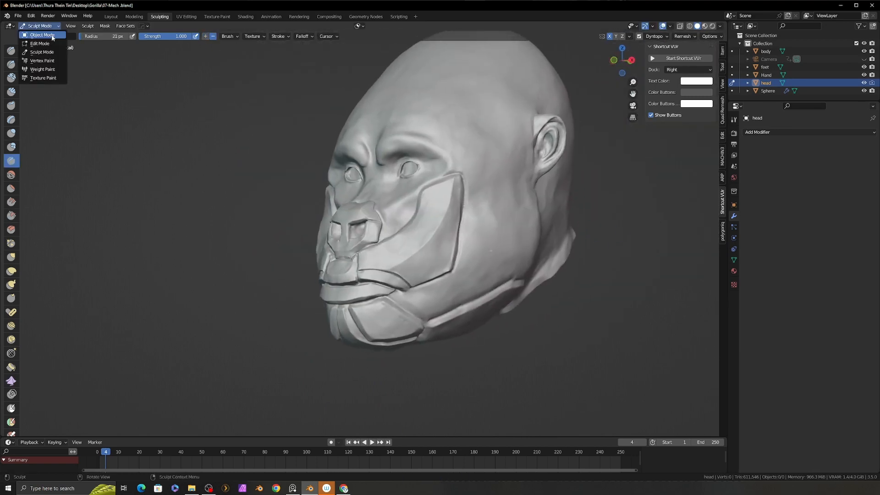
{"action": "left_click", "coordinate": [52, 36]}
{"action": "left_click", "coordinate": [770, 132]}
{"action": "left_click", "coordinate": [796, 186]}
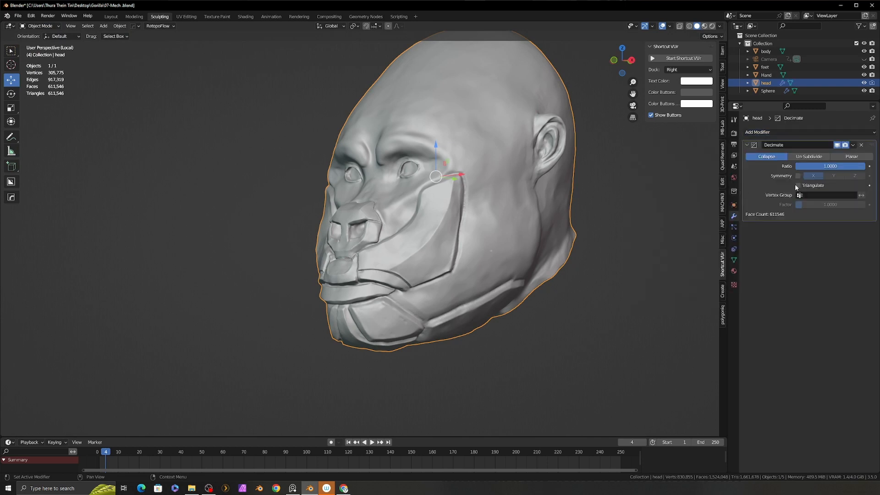
{"action": "left_click", "coordinate": [845, 166]}
{"action": "type", "text": ".8"}
{"action": "key", "text": "Return"}
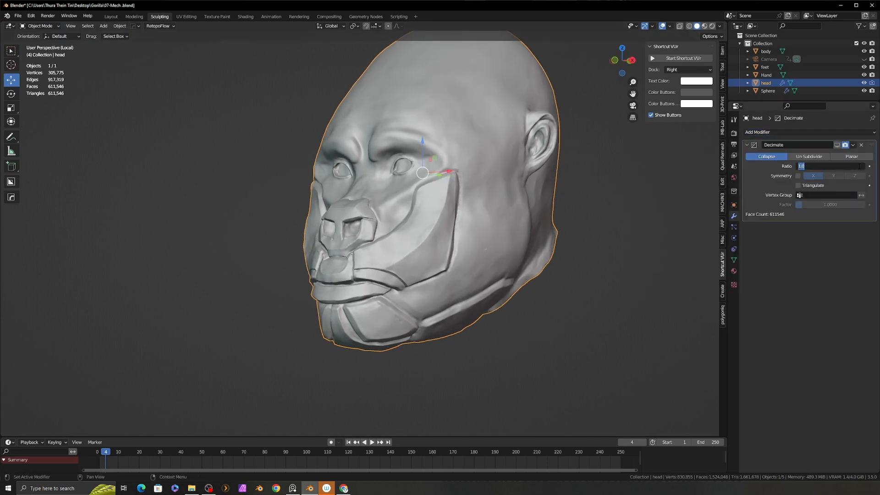
{"action": "left_click", "coordinate": [853, 144]}
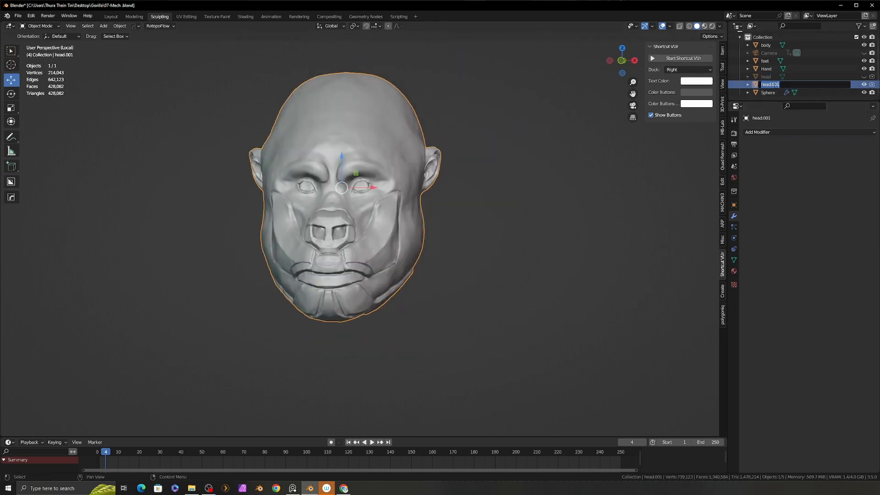
Step: Rename the duplicated head object as Remesh and switch it to Sculpt Mode
{"action": "type", "text": "Remesh"}
{"action": "key", "text": "Return"}
{"action": "scroll", "coordinate": [469, 237], "scroll_direction": "up", "scroll_amount": 2}
{"action": "mouse_move", "coordinate": [515, 245]}
{"action": "middle_mouse_down"}
{"action": "mouse_move", "coordinate": [468, 237]}
{"action": "mouse_move", "coordinate": [477, 250]}
{"action": "middle_mouse_up"}
{"action": "left_click", "coordinate": [40, 26]}
{"action": "left_click", "coordinate": [42, 52]}
Step: Voxel-remesh the Remesh head for further sculpting
{"action": "mouse_move", "coordinate": [572, 227]}
{"action": "middle_mouse_down"}
{"action": "mouse_move", "coordinate": [486, 249]}
{"action": "mouse_move", "coordinate": [548, 141]}
{"action": "middle_mouse_up"}
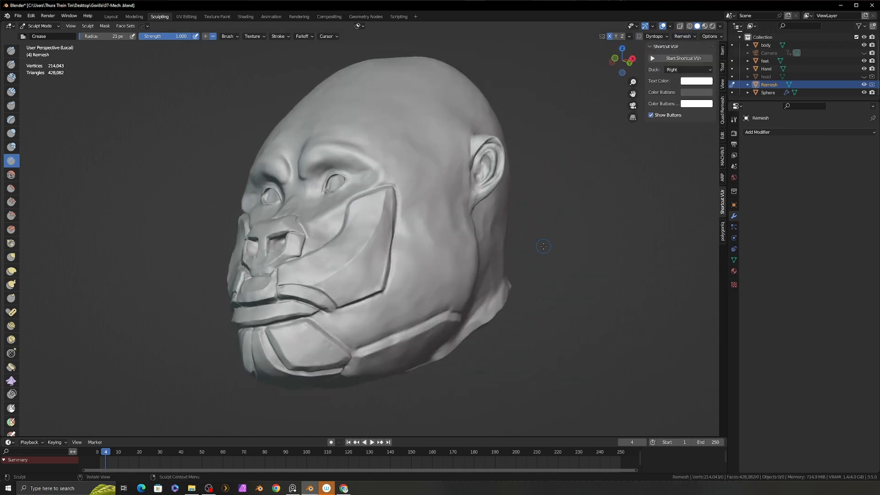
{"action": "mouse_move", "coordinate": [543, 246]}
{"action": "middle_mouse_down"}
{"action": "mouse_move", "coordinate": [551, 258]}
{"action": "mouse_move", "coordinate": [497, 264]}
{"action": "middle_mouse_up"}
{"action": "key", "text": "ctrl+r"}
Step: Crease the lower and rear edges of a rear cheek panel, from above the jaw panel up toward the ear
{"action": "middle_click_drag", "start_coordinate": [467, 330], "coordinate": [440, 262], "text": "shift"}
{"action": "key", "text": "f"}
{"action": "left_click", "coordinate": [421, 262]}
{"action": "left_click_drag", "start_coordinate": [379, 289], "coordinate": [484, 207]}
{"action": "middle_click_drag", "start_coordinate": [484, 204], "coordinate": [491, 198]}
{"action": "left_click_drag", "start_coordinate": [489, 206], "coordinate": [504, 125]}
{"action": "middle_click_drag", "start_coordinate": [494, 196], "coordinate": [505, 208]}
Step: Build up the rear half of the rear cheek panel below the ear with Clay Strips
{"action": "key", "text": "c"}
{"action": "key", "text": "f"}
{"action": "left_click", "coordinate": [397, 263]}
{"action": "mouse_move", "coordinate": [399, 257]}
{"action": "left_mouse_down"}
{"action": "mouse_move", "coordinate": [383, 282]}
{"action": "mouse_move", "coordinate": [466, 197]}
{"action": "left_mouse_up"}
{"action": "middle_click_drag", "start_coordinate": [465, 197], "coordinate": [484, 202]}
{"action": "left_click_drag", "start_coordinate": [447, 220], "coordinate": [472, 141]}
{"action": "left_click_drag", "start_coordinate": [467, 179], "coordinate": [445, 212]}
{"action": "mouse_move", "coordinate": [453, 187]}
{"action": "middle_mouse_down"}
{"action": "mouse_move", "coordinate": [482, 192]}
{"action": "mouse_move", "coordinate": [458, 182]}
{"action": "mouse_move", "coordinate": [471, 181]}
{"action": "mouse_move", "coordinate": [472, 202]}
{"action": "mouse_move", "coordinate": [435, 223]}
{"action": "mouse_move", "coordinate": [488, 165]}
{"action": "mouse_move", "coordinate": [540, 134]}
{"action": "mouse_move", "coordinate": [413, 112]}
{"action": "mouse_move", "coordinate": [439, 229]}
{"action": "mouse_move", "coordinate": [407, 272]}
{"action": "middle_mouse_up"}
Step: Adjust the rear cheek panel's shape and crease its narrow front end above the jaw panel
{"action": "key", "text": "g"}
{"action": "key", "text": "c"}
{"action": "key", "text": "g"}
{"action": "key", "text": "shift+c"}
{"action": "left_click_drag", "start_coordinate": [319, 309], "coordinate": [347, 279]}
{"action": "middle_click_drag", "start_coordinate": [425, 224], "coordinate": [446, 257]}
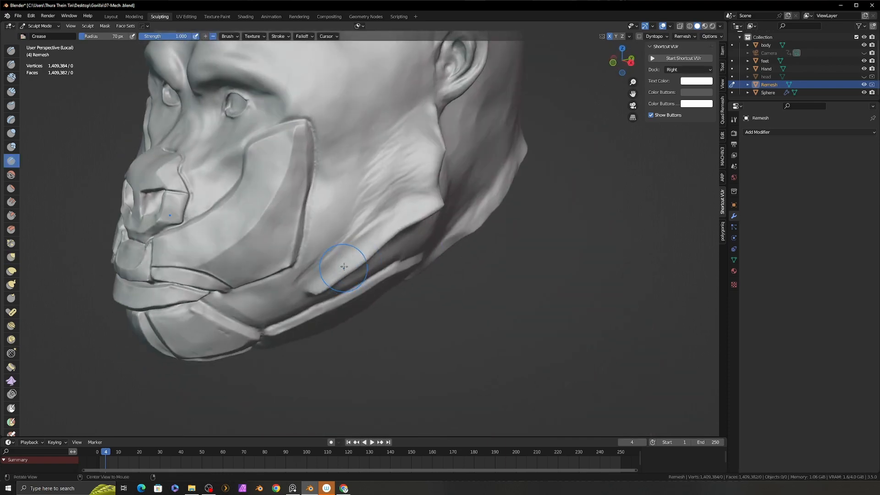
Step: Crease the rear cheek panel's front border from its lower tip up to the ear at 25 px
{"action": "middle_click_drag", "start_coordinate": [347, 265], "coordinate": [327, 234]}
{"action": "key", "text": "f"}
{"action": "left_click", "coordinate": [350, 297]}
{"action": "middle_click_drag", "start_coordinate": [350, 296], "coordinate": [370, 327]}
{"action": "middle_click_drag", "start_coordinate": [359, 190], "coordinate": [407, 132]}
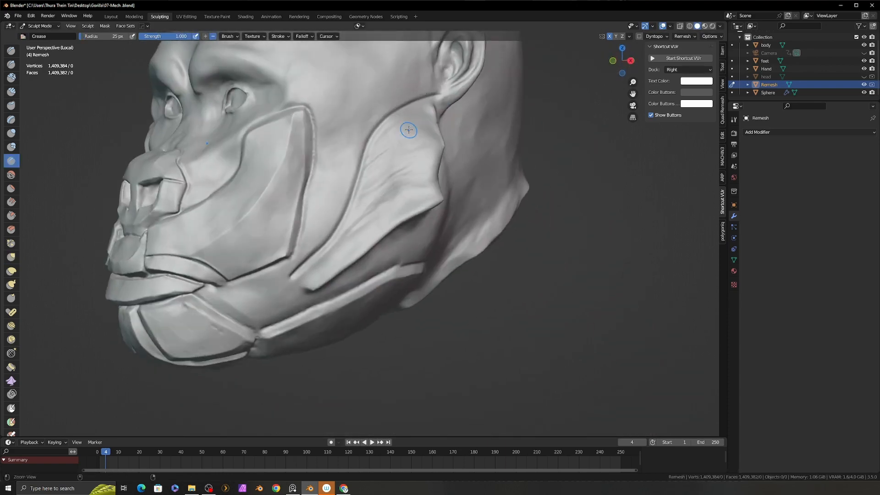
Step: Add Clay Strips strokes along the gap between the front cheek panel and the rear cheek panel
{"action": "key", "text": "c"}
{"action": "middle_click_drag", "start_coordinate": [298, 266], "coordinate": [314, 251]}
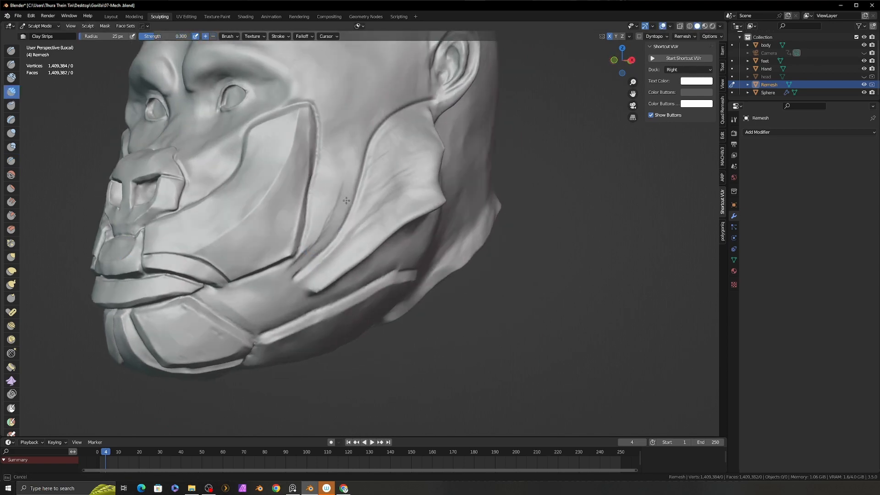
{"action": "left_click_drag", "start_coordinate": [346, 201], "coordinate": [373, 133]}
{"action": "mouse_move", "coordinate": [353, 206]}
{"action": "middle_mouse_down"}
{"action": "mouse_move", "coordinate": [363, 163]}
{"action": "mouse_move", "coordinate": [327, 202]}
{"action": "mouse_move", "coordinate": [362, 160]}
{"action": "middle_mouse_up"}
{"action": "key", "text": "f"}
{"action": "left_click", "coordinate": [365, 151]}
{"action": "mouse_move", "coordinate": [369, 120]}
{"action": "middle_mouse_down"}
{"action": "mouse_move", "coordinate": [423, 105]}
{"action": "mouse_move", "coordinate": [412, 117]}
{"action": "mouse_move", "coordinate": [415, 101]}
{"action": "mouse_move", "coordinate": [362, 174]}
{"action": "middle_mouse_up"}
{"action": "middle_click_drag", "start_coordinate": [312, 206], "coordinate": [279, 253]}
Step: Crease the groove in front of the rear cheek panel with a 56 px radius
{"action": "key", "text": "shift+c"}
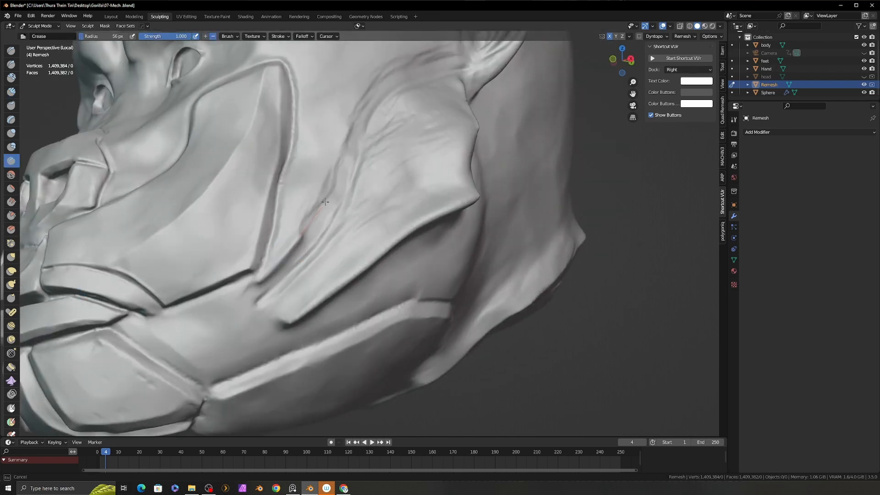
{"action": "middle_click_drag", "start_coordinate": [325, 202], "coordinate": [346, 186]}
{"action": "mouse_move", "coordinate": [247, 294]}
{"action": "middle_mouse_down"}
{"action": "mouse_move", "coordinate": [373, 207]}
{"action": "mouse_move", "coordinate": [456, 165]}
{"action": "mouse_move", "coordinate": [417, 229]}
{"action": "middle_mouse_up"}
Step: Reshape the rear cheek panel's flared outer edge with Grab and fill it with Clay Strips
{"action": "key", "text": "c"}
{"action": "key", "text": "g"}
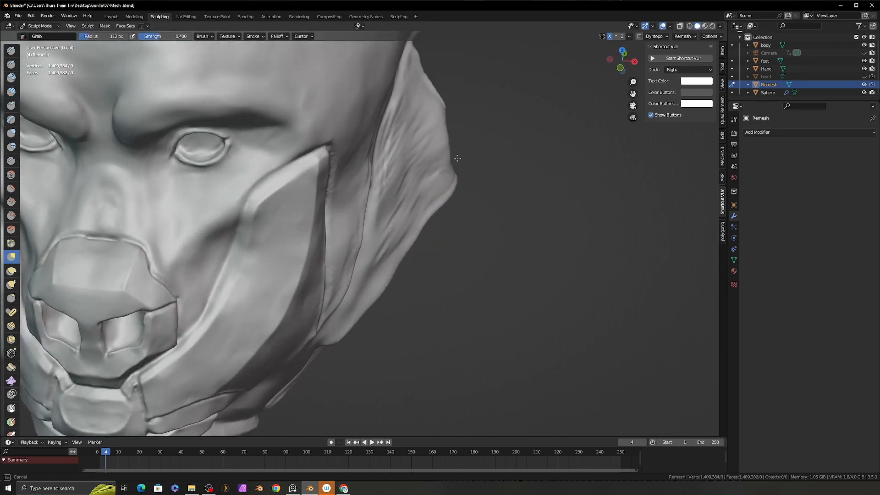
{"action": "middle_click_drag", "start_coordinate": [446, 120], "coordinate": [412, 193]}
{"action": "key", "text": "c"}
{"action": "left_click_drag", "start_coordinate": [412, 193], "coordinate": [400, 212]}
{"action": "middle_click_drag", "start_coordinate": [430, 214], "coordinate": [458, 190]}
{"action": "key", "text": "g"}
{"action": "mouse_move", "coordinate": [428, 185]}
{"action": "left_mouse_down"}
{"action": "mouse_move", "coordinate": [440, 178]}
{"action": "mouse_move", "coordinate": [434, 200]}
{"action": "left_mouse_up"}
{"action": "middle_click_drag", "start_coordinate": [433, 200], "coordinate": [432, 171]}
Step: Sharpen the rear cheek panel's outer lower edge with the Crease brush
{"action": "key", "text": "shift+c"}
{"action": "left_click_drag", "start_coordinate": [432, 171], "coordinate": [401, 240]}
{"action": "middle_click_drag", "start_coordinate": [401, 239], "coordinate": [477, 207]}
{"action": "scroll", "coordinate": [477, 208], "scroll_direction": "down", "scroll_amount": 1}
Step: Flatten the rear cheek panel's broad face below the ear with 61 px Scrape/Peaks
{"action": "key", "text": "shift+t"}
{"action": "middle_click_drag", "start_coordinate": [356, 246], "coordinate": [337, 255]}
{"action": "left_click_drag", "start_coordinate": [360, 211], "coordinate": [349, 187]}
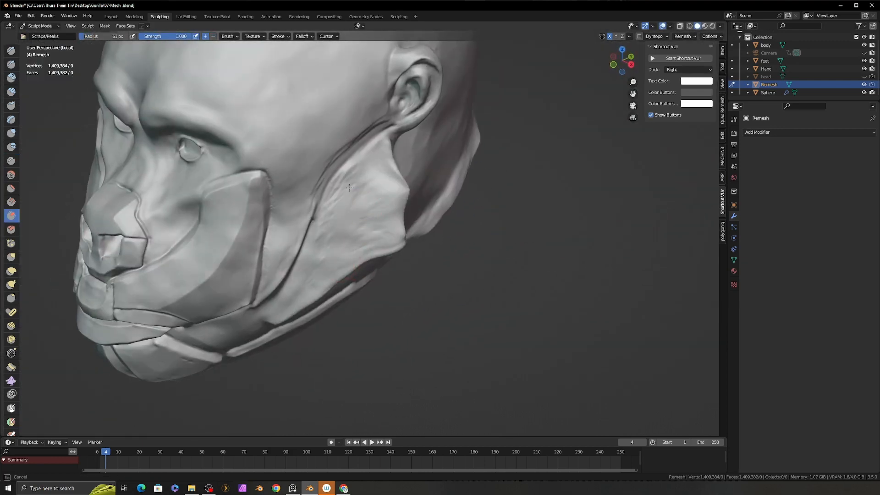
{"action": "mouse_move", "coordinate": [354, 227]}
{"action": "left_mouse_down", "text": "alt"}
{"action": "mouse_move", "coordinate": [356, 158]}
{"action": "mouse_move", "coordinate": [353, 180]}
{"action": "left_mouse_up", "text": "alt"}
Step: Crease a blunt cut across the rear cheek panel's front tip above the jaw panel
{"action": "key", "text": "p"}
{"action": "key", "text": "shift+c"}
{"action": "scroll", "coordinate": [367, 274], "scroll_direction": "up", "scroll_amount": 1}
{"action": "mouse_move", "coordinate": [279, 330]}
{"action": "left_mouse_down", "text": "alt+shift"}
{"action": "mouse_move", "coordinate": [367, 275]}
{"action": "mouse_move", "coordinate": [291, 265]}
{"action": "left_mouse_up", "text": "alt+shift"}
{"action": "middle_click_drag", "start_coordinate": [316, 275], "coordinate": [326, 250]}
{"action": "left_click_drag", "start_coordinate": [375, 293], "coordinate": [337, 316]}
{"action": "middle_click_drag", "start_coordinate": [377, 280], "coordinate": [337, 303]}
Step: Pull the rear cheek panel's front tip into shape with Grab, reducing the radius to 63 px
{"action": "key", "text": "g"}
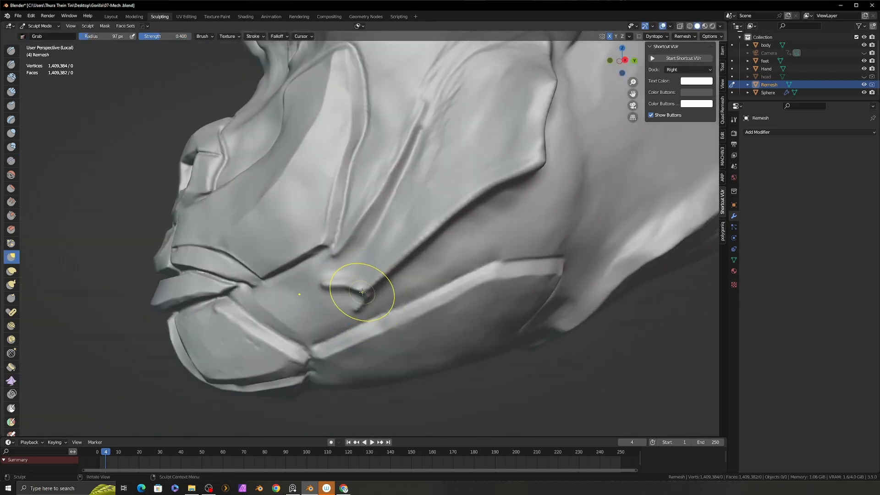
{"action": "left_click_drag", "start_coordinate": [359, 303], "coordinate": [356, 299]}
{"action": "key", "text": "f"}
{"action": "mouse_move", "coordinate": [323, 294]}
{"action": "middle_mouse_down"}
{"action": "mouse_move", "coordinate": [362, 277]}
{"action": "mouse_move", "coordinate": [362, 181]}
{"action": "middle_mouse_up"}
{"action": "left_click_drag", "start_coordinate": [349, 293], "coordinate": [350, 301]}
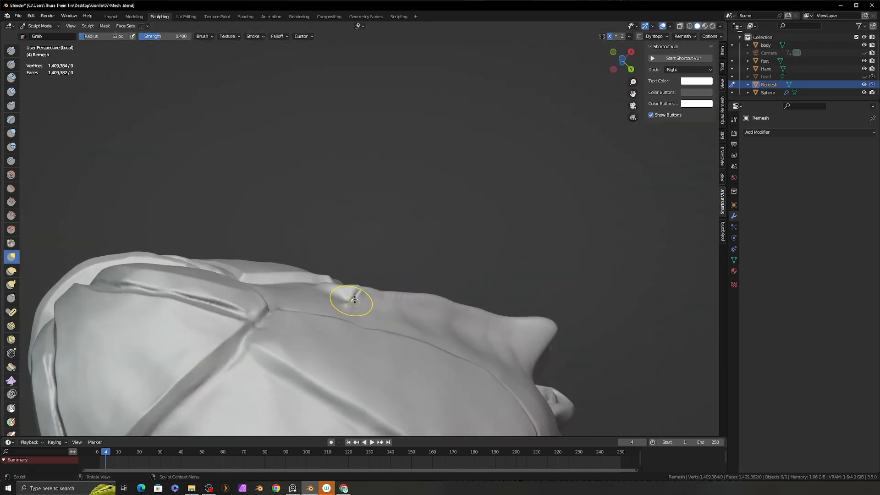
{"action": "middle_click_drag", "start_coordinate": [350, 220], "coordinate": [374, 298]}
Step: Fill the rear cheek panel's front tip with 34 px Clay Strips and flatten it with Scrape/Peaks
{"action": "scroll", "coordinate": [399, 271], "scroll_direction": "up", "scroll_amount": 2}
{"action": "key", "text": "c"}
{"action": "left_click_drag", "start_coordinate": [399, 271], "coordinate": [390, 250]}
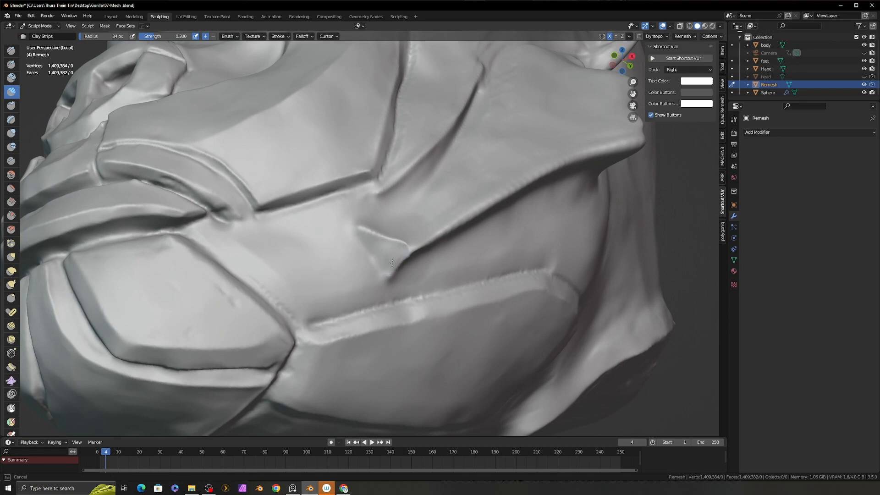
{"action": "middle_click_drag", "start_coordinate": [389, 251], "coordinate": [378, 278]}
{"action": "key", "text": "shift+t"}
{"action": "left_click_drag", "start_coordinate": [379, 239], "coordinate": [380, 239]}
{"action": "middle_click_drag", "start_coordinate": [381, 239], "coordinate": [327, 297]}
Step: Deepen the groove along the rear cheek panel's front border with the Crease brush at 27 px
{"action": "key", "text": "shift+c"}
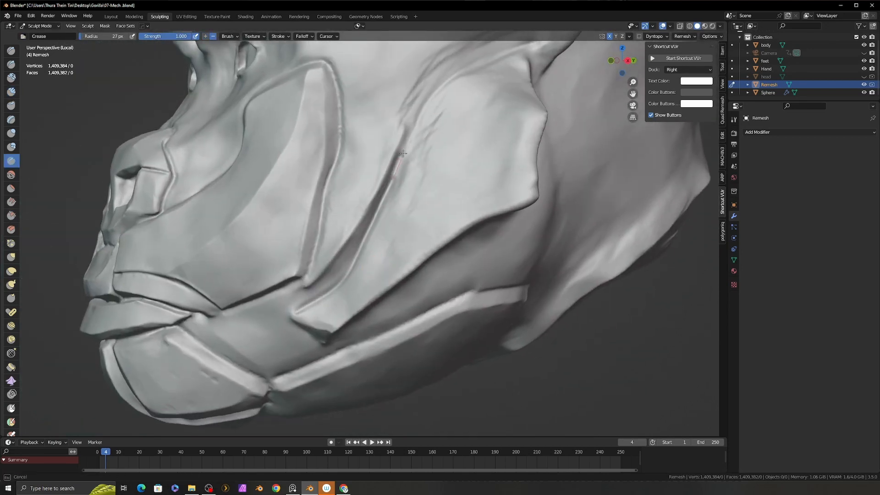
{"action": "left_click_drag", "start_coordinate": [403, 153], "coordinate": [417, 106]}
{"action": "mouse_move", "coordinate": [417, 106]}
{"action": "middle_mouse_down"}
{"action": "mouse_move", "coordinate": [315, 297]}
{"action": "mouse_move", "coordinate": [269, 333]}
{"action": "middle_mouse_up"}
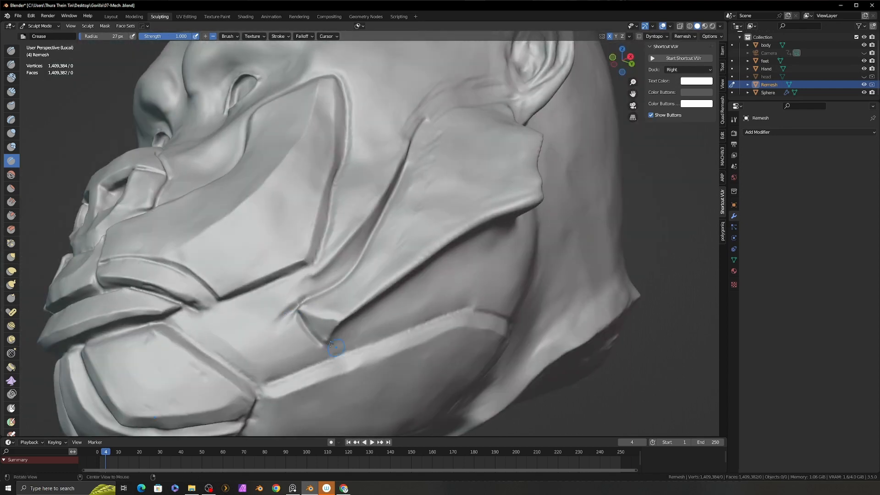
Step: Crease a line beneath the rear cheek panel from its front tip back toward the jaw's rear corner
{"action": "left_click_drag", "start_coordinate": [330, 344], "coordinate": [284, 339], "text": "alt"}
{"action": "mouse_move", "coordinate": [335, 351]}
{"action": "left_mouse_down"}
{"action": "mouse_move", "coordinate": [372, 282]}
{"action": "mouse_move", "coordinate": [527, 174]}
{"action": "left_mouse_up"}
{"action": "mouse_move", "coordinate": [334, 351]}
{"action": "left_mouse_down"}
{"action": "mouse_move", "coordinate": [349, 323]}
{"action": "mouse_move", "coordinate": [526, 175]}
{"action": "left_mouse_up"}
{"action": "mouse_move", "coordinate": [526, 175]}
{"action": "left_mouse_down"}
{"action": "mouse_move", "coordinate": [383, 279]}
{"action": "mouse_move", "coordinate": [337, 350]}
{"action": "left_mouse_up"}
{"action": "middle_click_drag", "start_coordinate": [338, 351], "coordinate": [344, 305]}
Step: Sharpen the rear cheek panel's front tip with Pinch/Magnify at 46 px, raising the radius to 59 px
{"action": "key", "text": "p"}
{"action": "mouse_move", "coordinate": [325, 316]}
{"action": "left_mouse_down"}
{"action": "mouse_move", "coordinate": [527, 124]}
{"action": "mouse_move", "coordinate": [323, 317]}
{"action": "left_mouse_up"}
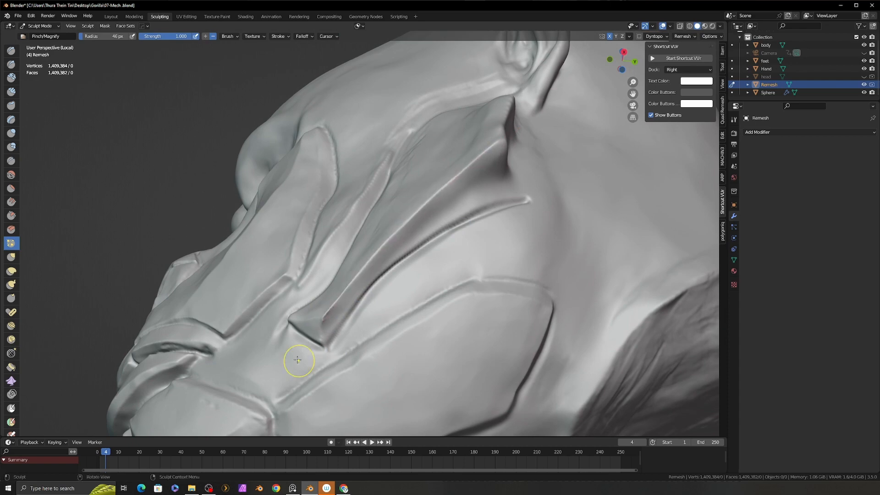
{"action": "middle_click_drag", "start_coordinate": [298, 360], "coordinate": [275, 396]}
{"action": "key", "text": "f"}
{"action": "left_click", "coordinate": [420, 290]}
{"action": "mouse_move", "coordinate": [421, 284]}
{"action": "middle_mouse_down"}
{"action": "mouse_move", "coordinate": [430, 323]}
{"action": "mouse_move", "coordinate": [465, 249]}
{"action": "mouse_move", "coordinate": [451, 265]}
{"action": "middle_mouse_up"}
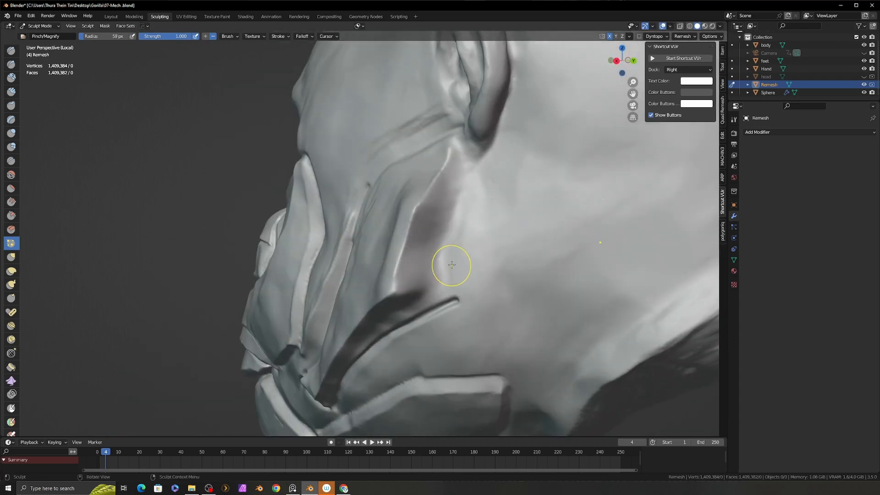
Step: Extend the crease line behind the rear cheek panel upward to the base of the ear
{"action": "key", "text": "shift+c"}
{"action": "left_click_drag", "start_coordinate": [458, 300], "coordinate": [480, 155]}
{"action": "middle_click_drag", "start_coordinate": [480, 159], "coordinate": [497, 133]}
Step: Build up the surface beneath the rear cheek panel's lower edge with Clay Strips
{"action": "key", "text": "c"}
{"action": "left_click_drag", "start_coordinate": [450, 286], "coordinate": [402, 312]}
{"action": "middle_click_drag", "start_coordinate": [401, 313], "coordinate": [410, 317]}
{"action": "mouse_move", "coordinate": [347, 353]}
{"action": "left_mouse_down"}
{"action": "mouse_move", "coordinate": [366, 331]}
{"action": "mouse_move", "coordinate": [454, 282]}
{"action": "left_mouse_up"}
{"action": "middle_click_drag", "start_coordinate": [462, 262], "coordinate": [451, 290]}
{"action": "mouse_move", "coordinate": [451, 289]}
{"action": "left_mouse_down"}
{"action": "mouse_move", "coordinate": [460, 212]}
{"action": "mouse_move", "coordinate": [424, 271]}
{"action": "left_mouse_up"}
{"action": "mouse_move", "coordinate": [388, 330]}
{"action": "middle_mouse_down"}
{"action": "mouse_move", "coordinate": [393, 305]}
{"action": "mouse_move", "coordinate": [429, 291]}
{"action": "middle_mouse_up"}
{"action": "left_click_drag", "start_coordinate": [459, 252], "coordinate": [376, 320]}
{"action": "left_click_drag", "start_coordinate": [436, 262], "coordinate": [465, 241]}
Step: Extend the ledge beneath the rear cheek panel back to its rear corner with 28 px Clay Strips
{"action": "middle_click_drag", "start_coordinate": [474, 240], "coordinate": [481, 263]}
{"action": "left_click_drag", "start_coordinate": [463, 267], "coordinate": [568, 208]}
{"action": "left_click_drag", "start_coordinate": [486, 242], "coordinate": [522, 219]}
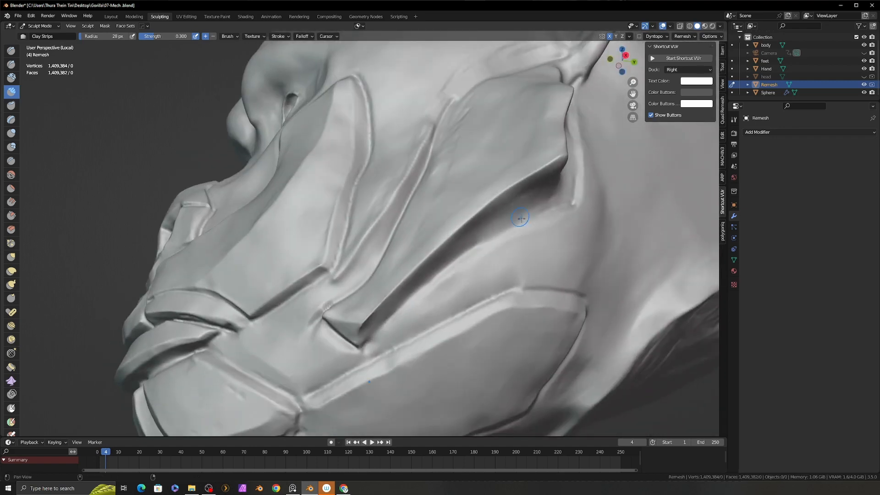
{"action": "middle_click_drag", "start_coordinate": [523, 218], "coordinate": [521, 232]}
Step: Crease below the rear cheek panel's front tip with a 51 px radius and along its upper side at 37 px
{"action": "key", "text": "shift+c"}
{"action": "mouse_move", "coordinate": [370, 345]}
{"action": "left_mouse_down"}
{"action": "mouse_move", "coordinate": [494, 240]}
{"action": "mouse_move", "coordinate": [580, 198]}
{"action": "mouse_move", "coordinate": [355, 356]}
{"action": "left_mouse_up"}
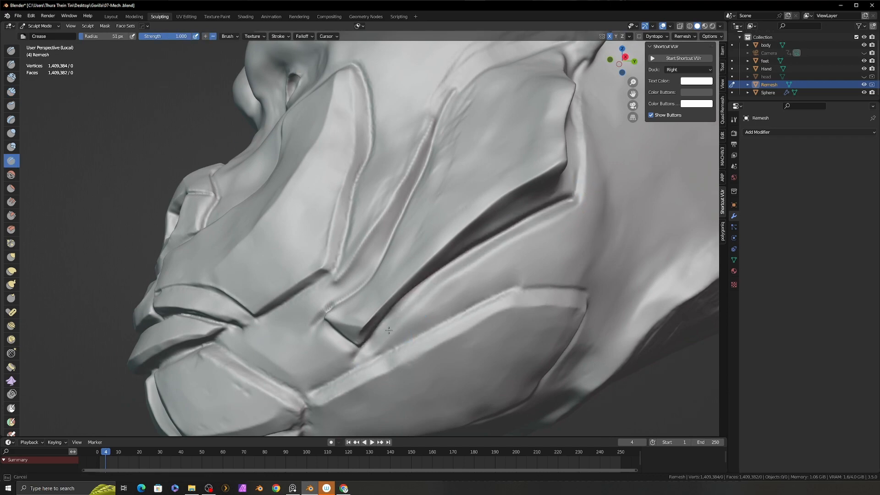
{"action": "middle_click_drag", "start_coordinate": [320, 293], "coordinate": [347, 312]}
{"action": "key", "text": "f"}
{"action": "left_click", "coordinate": [339, 311]}
{"action": "left_click_drag", "start_coordinate": [364, 286], "coordinate": [314, 319]}
{"action": "middle_click_drag", "start_coordinate": [311, 320], "coordinate": [401, 311]}
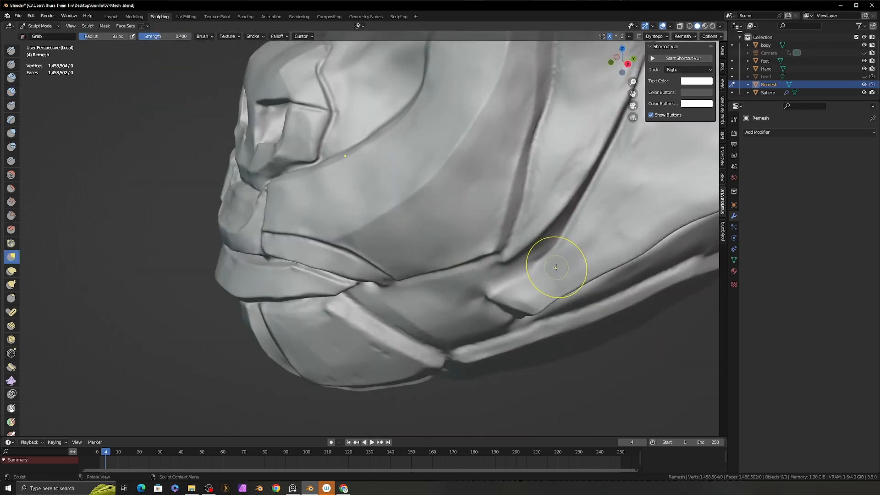
{"action": "key", "text": "shift+c"}
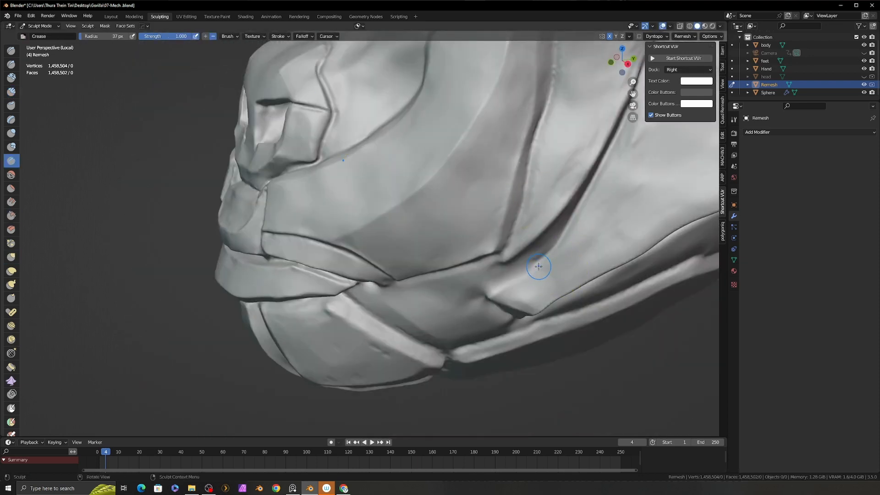
{"action": "left_click_drag", "start_coordinate": [527, 273], "coordinate": [486, 294]}
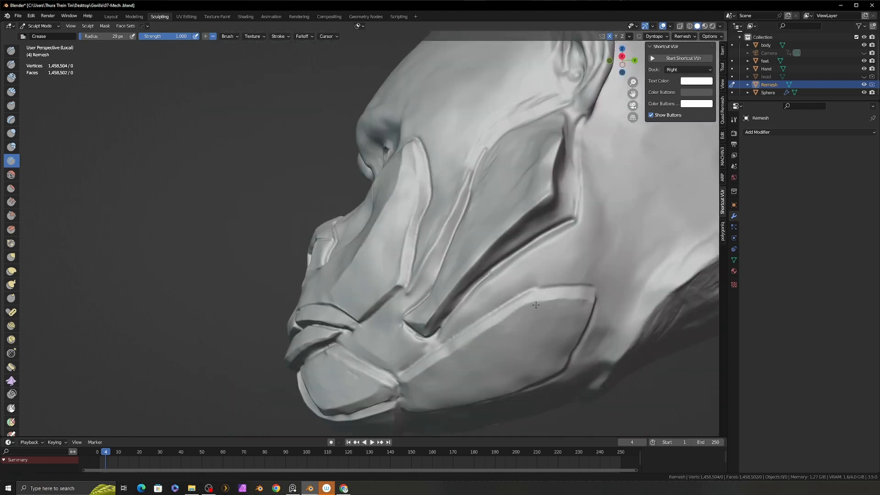
Step: Flatten the ledge between the rear cheek panel and the jaw panel with Scrape/Peaks at about 37 px
{"action": "mouse_move", "coordinate": [471, 334]}
{"action": "middle_mouse_down", "text": "shift"}
{"action": "mouse_move", "coordinate": [435, 362]}
{"action": "mouse_move", "coordinate": [411, 366]}
{"action": "middle_mouse_up", "text": "shift"}
{"action": "key", "text": "shift+t"}
{"action": "key", "text": "f"}
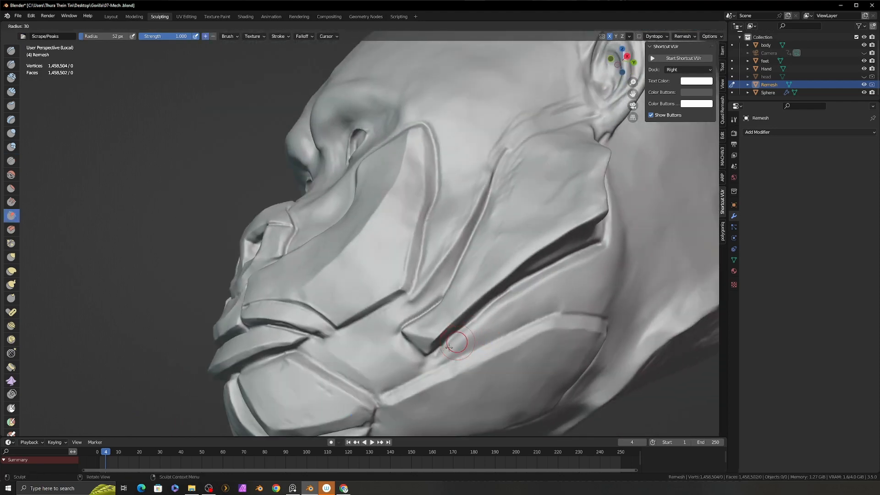
{"action": "left_click", "coordinate": [472, 342]}
{"action": "left_click_drag", "start_coordinate": [527, 290], "coordinate": [533, 287]}
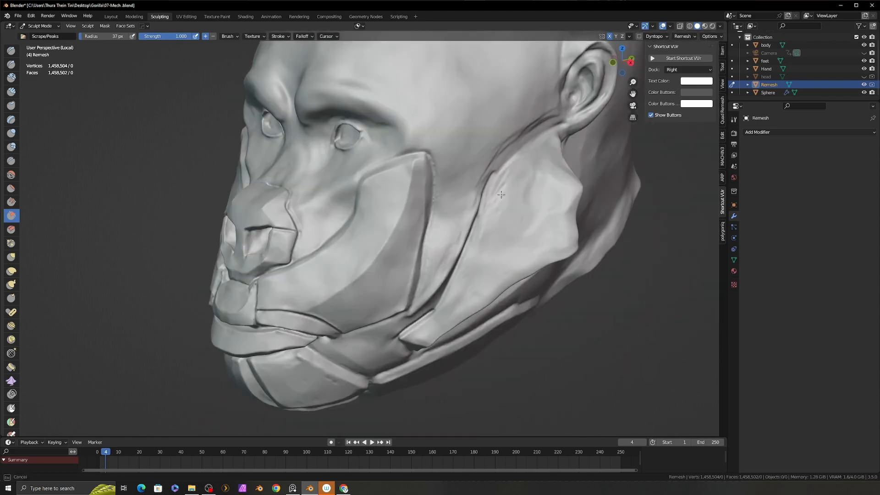
{"action": "key", "text": "f"}
{"action": "left_click", "coordinate": [435, 282]}
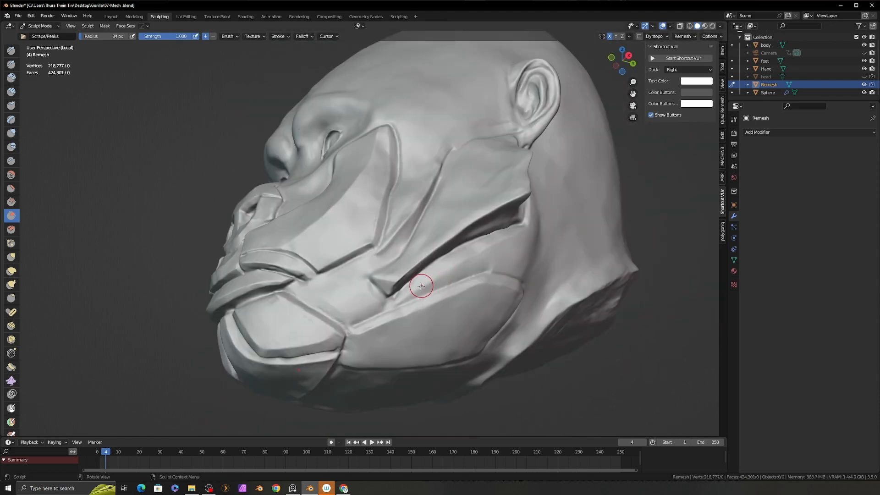
{"action": "middle_click_drag", "start_coordinate": [505, 240], "coordinate": [467, 257]}
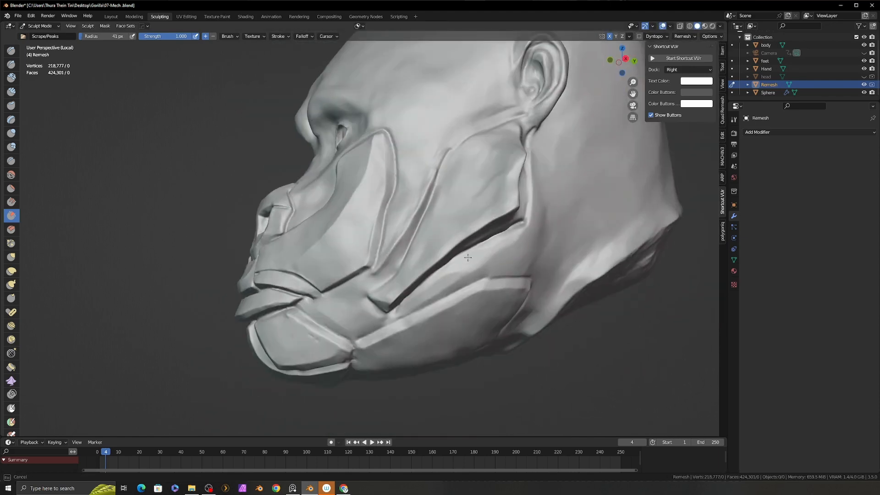
Step: Flatten the ledge beneath the rear cheek panel's rear corner and the panel's face with Scrape/Peaks at 41 to 59 px
{"action": "left_click_drag", "start_coordinate": [506, 239], "coordinate": [512, 229]}
{"action": "middle_click_drag", "start_coordinate": [512, 229], "coordinate": [523, 223]}
{"action": "middle_click_drag", "start_coordinate": [494, 270], "coordinate": [490, 259]}
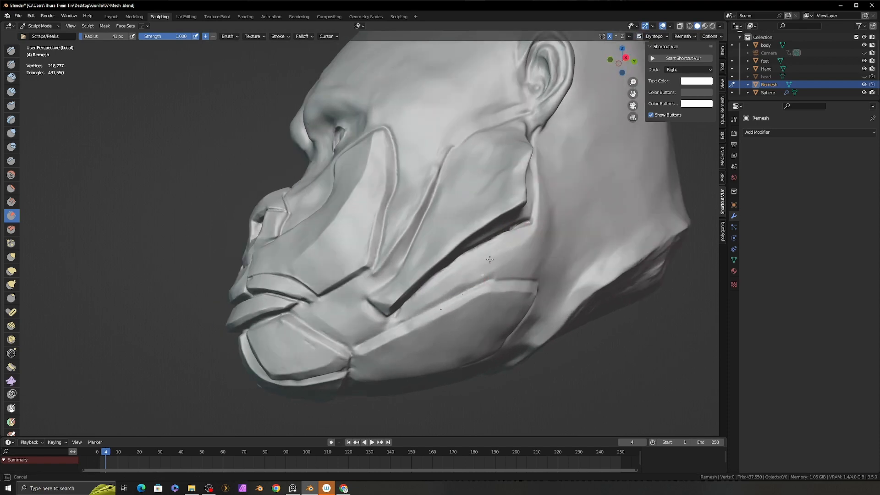
{"action": "middle_click_drag", "start_coordinate": [449, 281], "coordinate": [460, 251]}
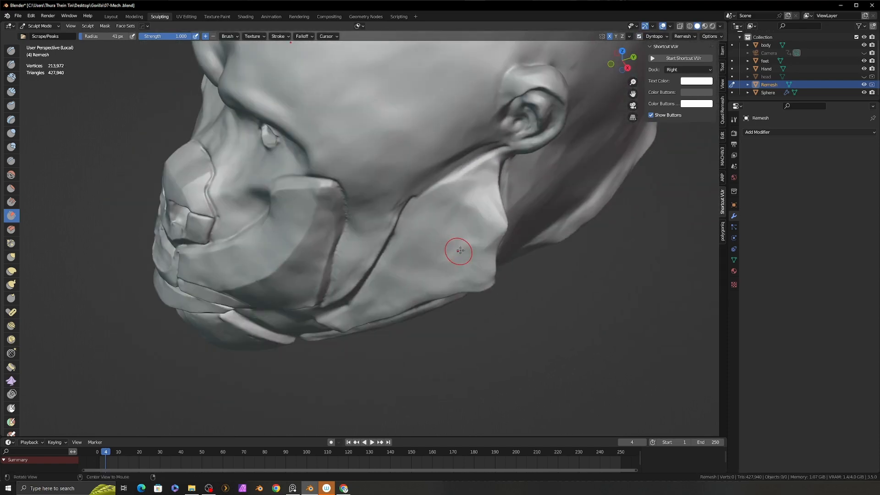
{"action": "middle_click_drag", "start_coordinate": [485, 212], "coordinate": [444, 230]}
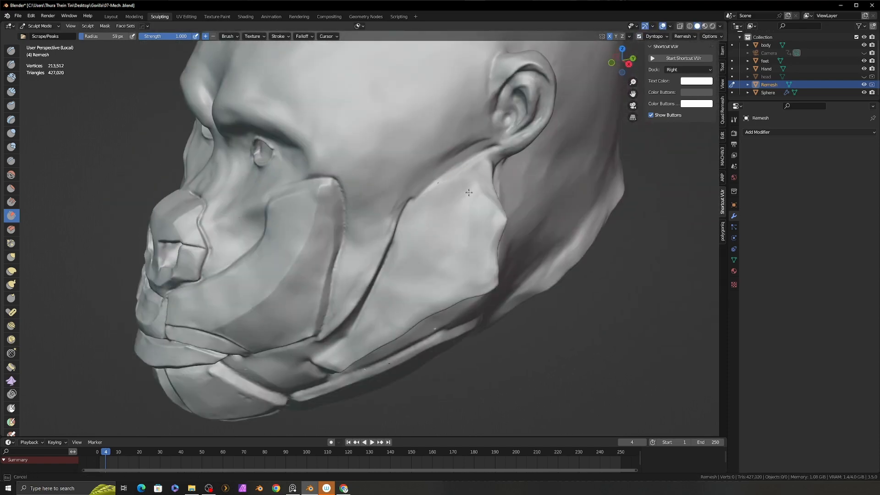
{"action": "mouse_move", "coordinate": [468, 193]}
{"action": "middle_mouse_down"}
{"action": "mouse_move", "coordinate": [508, 213]}
{"action": "mouse_move", "coordinate": [511, 190]}
{"action": "mouse_move", "coordinate": [568, 182]}
{"action": "mouse_move", "coordinate": [537, 158]}
{"action": "mouse_move", "coordinate": [520, 185]}
{"action": "middle_mouse_up"}
Step: Shape an angled ridge across the rear cheek panel's upper rear corner below the ear with Crease and 28 px Clay Strips
{"action": "key", "text": "shift+c"}
{"action": "key", "text": "c"}
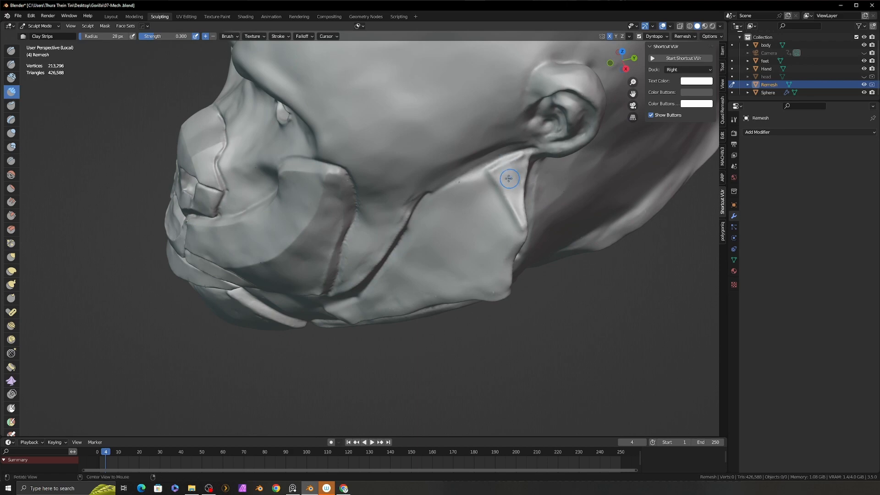
{"action": "mouse_move", "coordinate": [509, 178]}
{"action": "left_mouse_down", "text": "alt"}
{"action": "mouse_move", "coordinate": [524, 168]}
{"action": "mouse_move", "coordinate": [449, 199]}
{"action": "left_mouse_up", "text": "alt"}
{"action": "key", "text": "shift+c"}
{"action": "left_click_drag", "start_coordinate": [493, 181], "coordinate": [507, 198]}
{"action": "key", "text": "c"}
{"action": "left_click_drag", "start_coordinate": [486, 195], "coordinate": [486, 184]}
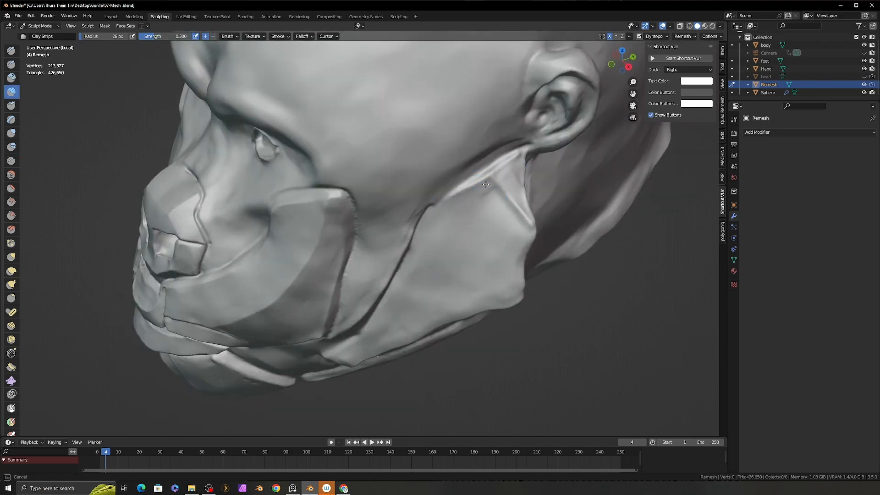
Step: Flatten the triangular facet at the rear cheek panel's upper rear corner with Scrape/Peaks at 48 px
{"action": "mouse_move", "coordinate": [527, 222]}
{"action": "middle_mouse_down"}
{"action": "mouse_move", "coordinate": [449, 211]}
{"action": "mouse_move", "coordinate": [467, 202]}
{"action": "middle_mouse_up"}
{"action": "key", "text": "shift+t"}
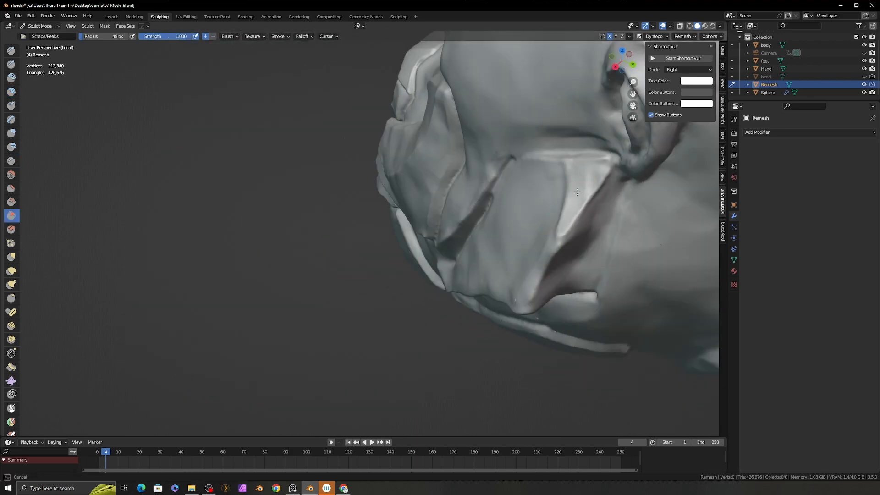
{"action": "left_click_drag", "start_coordinate": [572, 171], "coordinate": [611, 163]}
{"action": "middle_click_drag", "start_coordinate": [612, 164], "coordinate": [612, 147]}
{"action": "middle_click_drag", "start_coordinate": [585, 232], "coordinate": [631, 235]}
{"action": "left_click_drag", "start_coordinate": [572, 233], "coordinate": [561, 248]}
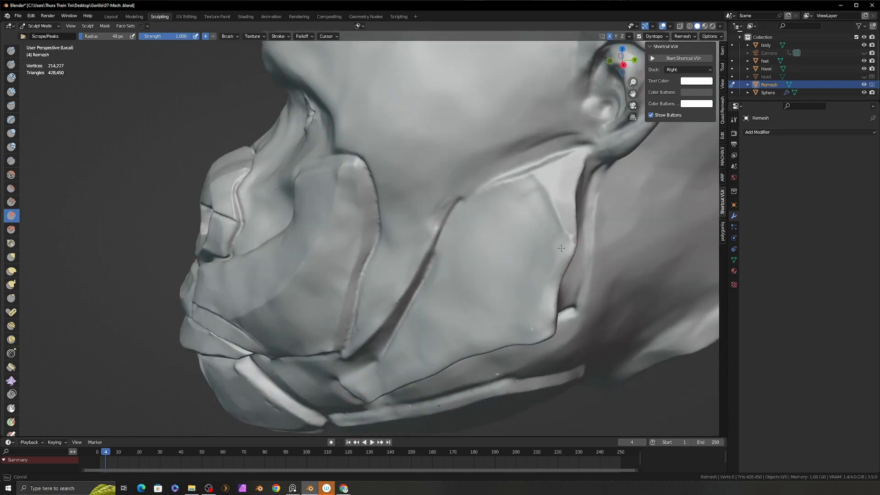
Step: Crease along the rear cheek panel's upper edge and down its front edge with a 26 px radius
{"action": "mouse_move", "coordinate": [520, 198]}
{"action": "left_mouse_down", "text": "alt"}
{"action": "mouse_move", "coordinate": [525, 209]}
{"action": "mouse_move", "coordinate": [487, 197]}
{"action": "mouse_move", "coordinate": [448, 223]}
{"action": "left_mouse_up", "text": "alt"}
{"action": "key", "text": "shift+c"}
{"action": "left_click_drag", "start_coordinate": [504, 187], "coordinate": [442, 227]}
{"action": "mouse_move", "coordinate": [442, 226]}
{"action": "middle_mouse_down"}
{"action": "mouse_move", "coordinate": [453, 224]}
{"action": "mouse_move", "coordinate": [447, 219]}
{"action": "middle_mouse_up"}
{"action": "left_click_drag", "start_coordinate": [444, 223], "coordinate": [415, 293]}
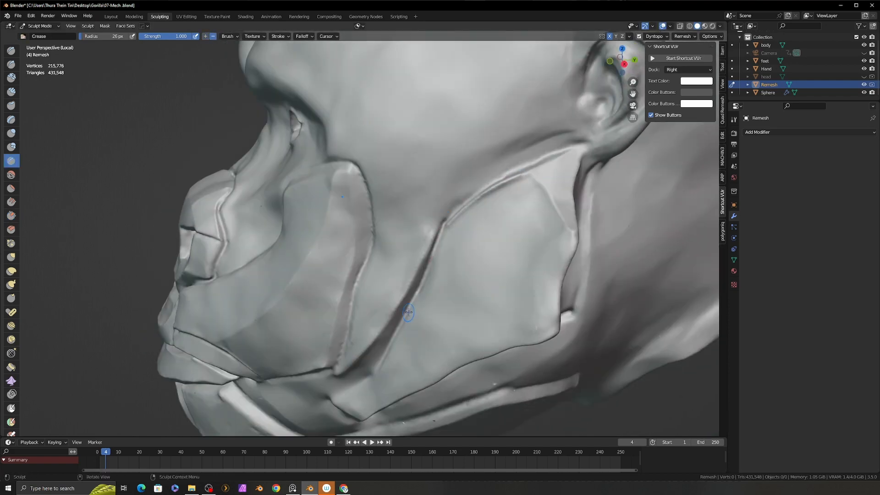
Step: Crease along the seam under the rear cheek panel, from its front tip to the rear corner, at 26 px
{"action": "middle_click_drag", "start_coordinate": [409, 311], "coordinate": [476, 248]}
{"action": "left_click_drag", "start_coordinate": [426, 296], "coordinate": [449, 309]}
{"action": "middle_click_drag", "start_coordinate": [449, 309], "coordinate": [406, 269]}
{"action": "left_click_drag", "start_coordinate": [474, 313], "coordinate": [493, 274]}
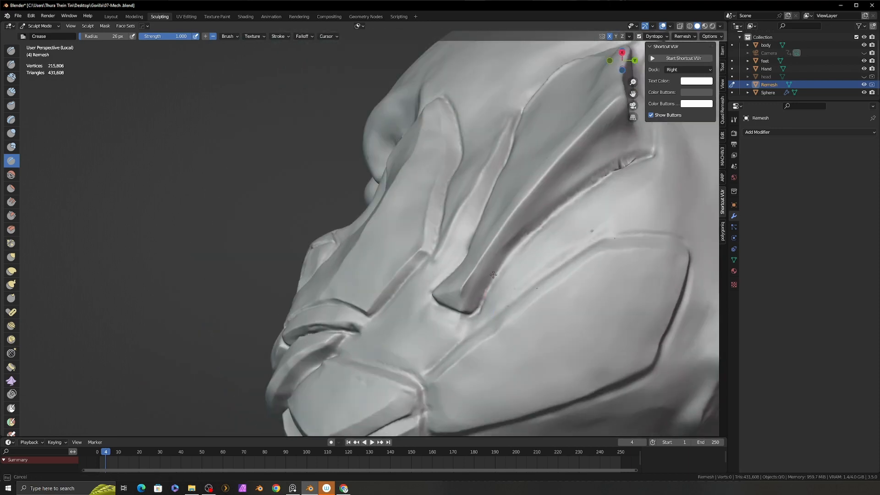
{"action": "left_click_drag", "start_coordinate": [577, 191], "coordinate": [650, 157]}
{"action": "middle_click_drag", "start_coordinate": [582, 184], "coordinate": [569, 213]}
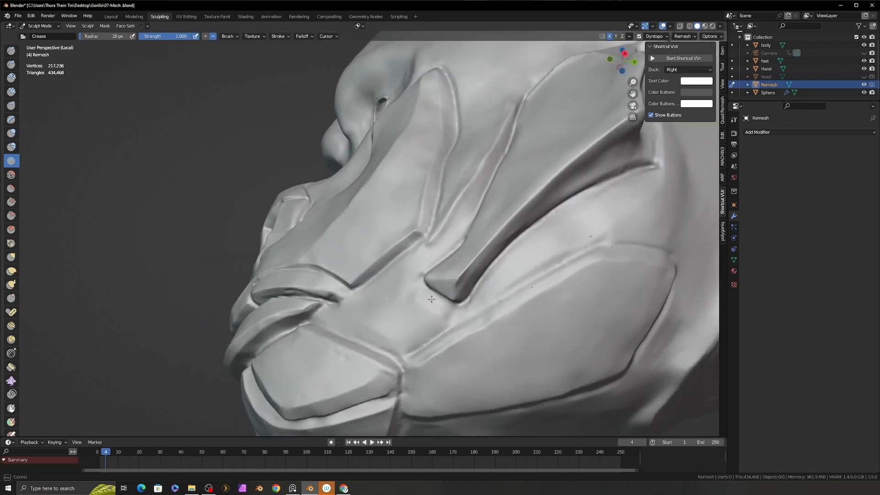
Step: Build up the surface just below the rear cheek panel's front tip with Clay Strips at 27 px
{"action": "mouse_move", "coordinate": [431, 295]}
{"action": "middle_mouse_down"}
{"action": "mouse_move", "coordinate": [477, 328]}
{"action": "mouse_move", "coordinate": [475, 341]}
{"action": "middle_mouse_up"}
{"action": "key", "text": "c"}
{"action": "key", "text": "f"}
{"action": "left_click", "coordinate": [474, 334]}
{"action": "middle_click_drag", "start_coordinate": [470, 291], "coordinate": [464, 312]}
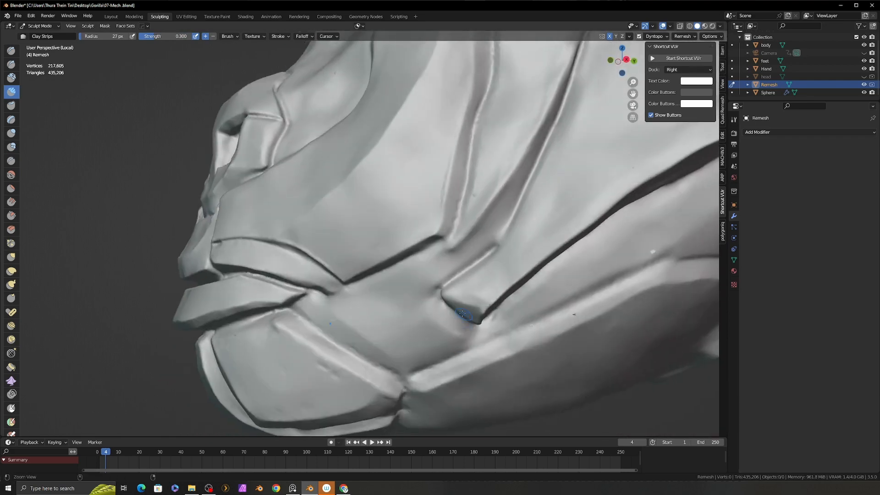
{"action": "scroll", "coordinate": [460, 313], "scroll_direction": "down", "scroll_amount": 1}
{"action": "mouse_move", "coordinate": [447, 316]}
{"action": "left_mouse_down"}
{"action": "mouse_move", "coordinate": [437, 303]}
{"action": "mouse_move", "coordinate": [448, 312]}
{"action": "left_mouse_up"}
Step: Raise a ridge in front of the rear cheek panel's front tip with Clay Strips at 23 px
{"action": "middle_click_drag", "start_coordinate": [447, 316], "coordinate": [447, 291]}
{"action": "key", "text": "f"}
{"action": "left_click", "coordinate": [443, 298]}
{"action": "left_click_drag", "start_coordinate": [440, 301], "coordinate": [446, 307]}
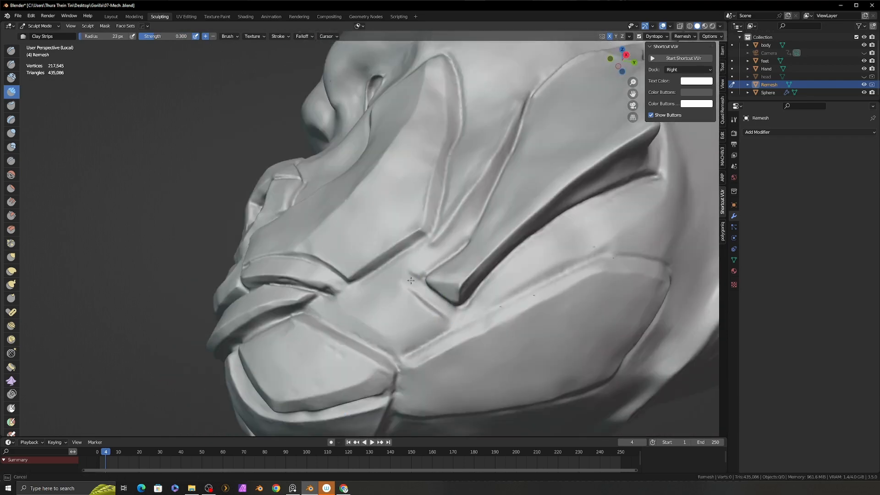
{"action": "left_click_drag", "start_coordinate": [410, 280], "coordinate": [412, 278]}
{"action": "middle_click_drag", "start_coordinate": [412, 278], "coordinate": [433, 297]}
{"action": "left_click_drag", "start_coordinate": [429, 295], "coordinate": [406, 281]}
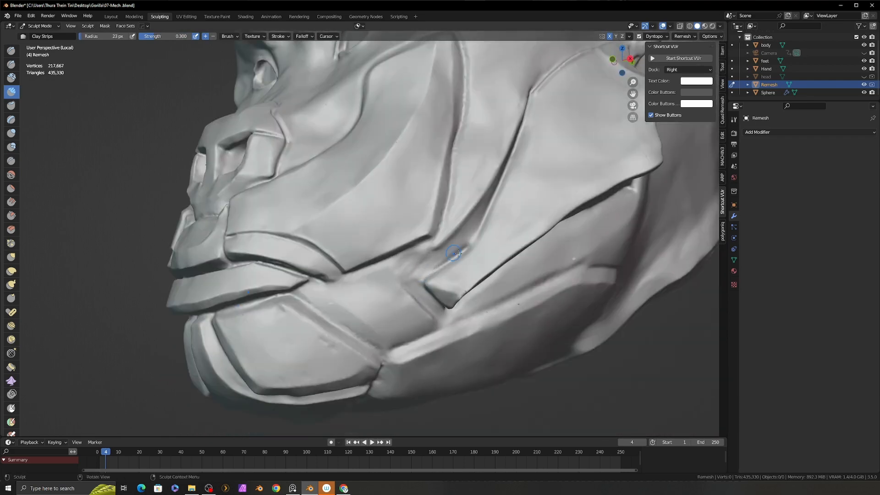
Step: Crease along the ridge in front of the rear cheek panel's tip, using a 26 px and a 22 px radius
{"action": "mouse_move", "coordinate": [422, 269]}
{"action": "middle_mouse_down"}
{"action": "mouse_move", "coordinate": [415, 267]}
{"action": "mouse_move", "coordinate": [430, 307]}
{"action": "mouse_move", "coordinate": [408, 293]}
{"action": "middle_mouse_up"}
{"action": "key", "text": "shift+c"}
{"action": "left_click_drag", "start_coordinate": [400, 278], "coordinate": [430, 305]}
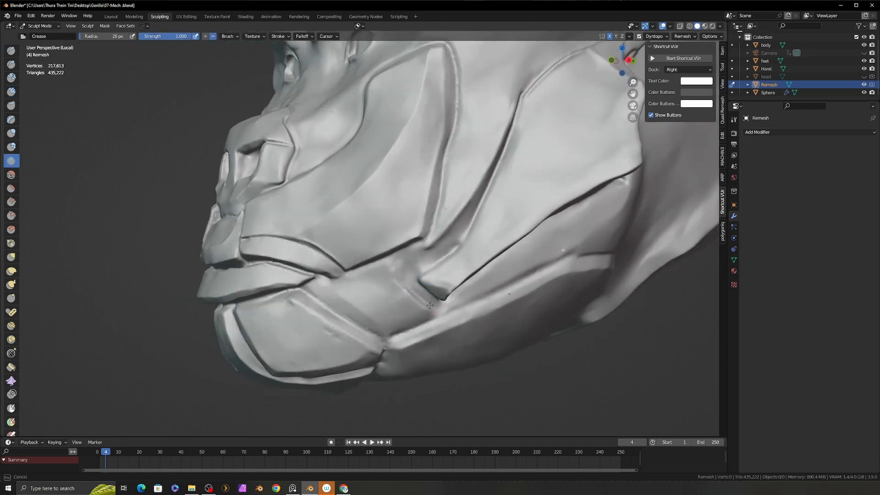
{"action": "left_click_drag", "start_coordinate": [391, 279], "coordinate": [427, 313]}
{"action": "middle_click_drag", "start_coordinate": [427, 314], "coordinate": [431, 282]}
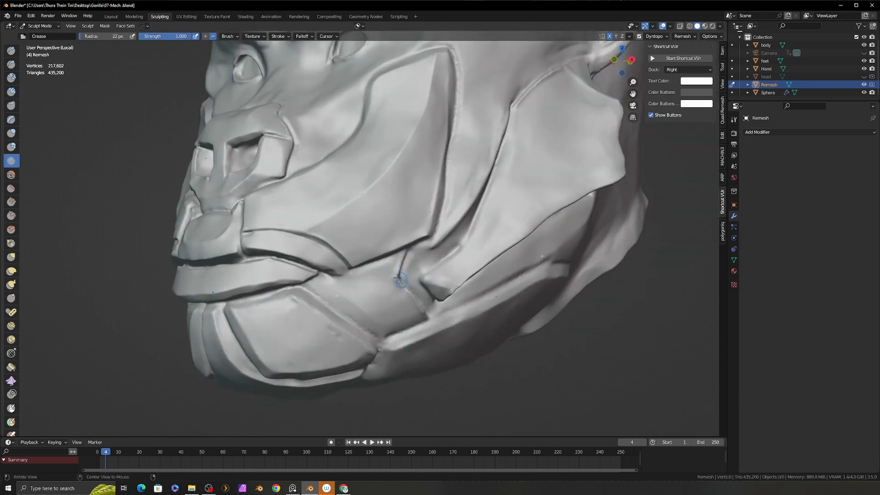
{"action": "left_click_drag", "start_coordinate": [400, 281], "coordinate": [430, 316]}
Step: Fill the small connector panel between the chin panel and the rear cheek panel's tip with Clay Strips at 23 to 29 px
{"action": "mouse_move", "coordinate": [408, 316]}
{"action": "middle_mouse_down"}
{"action": "mouse_move", "coordinate": [386, 334]}
{"action": "mouse_move", "coordinate": [361, 295]}
{"action": "mouse_move", "coordinate": [387, 295]}
{"action": "middle_mouse_up"}
{"action": "key", "text": "g"}
{"action": "key", "text": "c"}
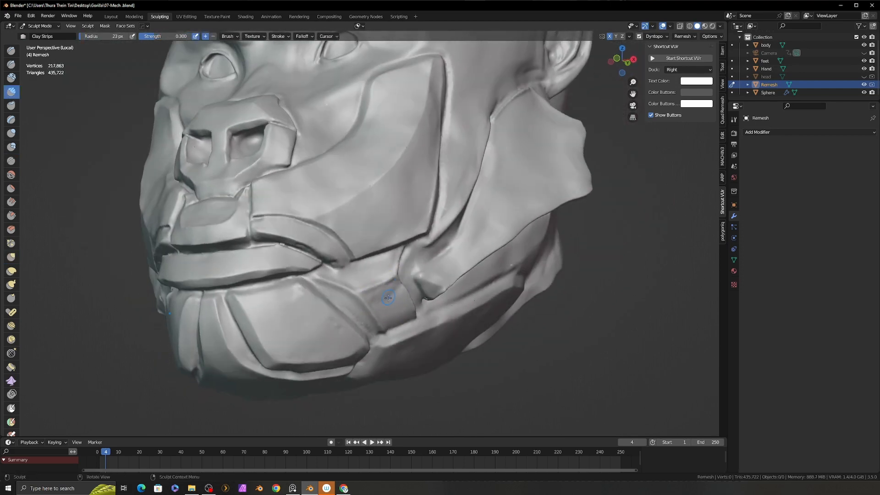
{"action": "left_click_drag", "start_coordinate": [399, 300], "coordinate": [390, 305]}
{"action": "mouse_move", "coordinate": [390, 305]}
{"action": "middle_mouse_down"}
{"action": "mouse_move", "coordinate": [399, 302]}
{"action": "mouse_move", "coordinate": [384, 308]}
{"action": "mouse_move", "coordinate": [387, 288]}
{"action": "middle_mouse_up"}
{"action": "left_click_drag", "start_coordinate": [371, 275], "coordinate": [376, 285]}
{"action": "middle_click_drag", "start_coordinate": [383, 299], "coordinate": [383, 288]}
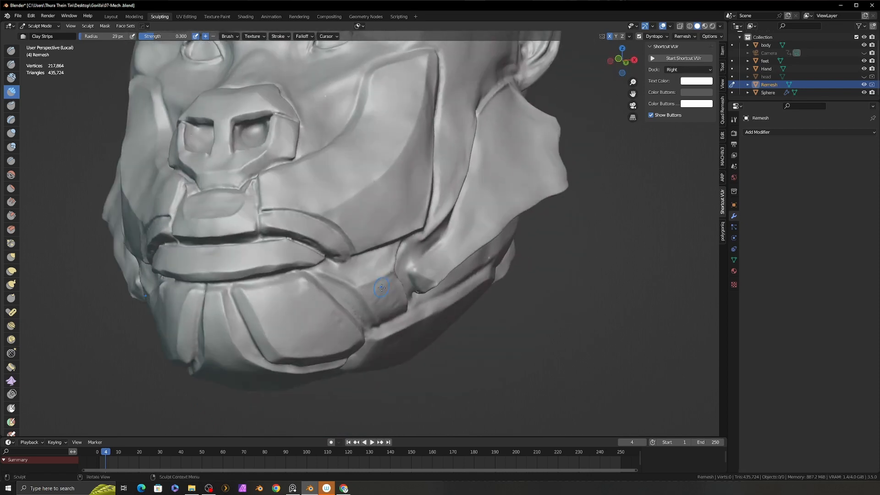
Step: Flatten the small connector panel behind the mouth corner with Scrape/Peaks
{"action": "key", "text": "shift+t"}
{"action": "left_click_drag", "start_coordinate": [358, 274], "coordinate": [363, 290]}
{"action": "mouse_move", "coordinate": [384, 330]}
{"action": "middle_mouse_down"}
{"action": "mouse_move", "coordinate": [374, 316]}
{"action": "mouse_move", "coordinate": [371, 331]}
{"action": "middle_mouse_up"}
{"action": "mouse_move", "coordinate": [358, 281]}
{"action": "middle_mouse_down"}
{"action": "mouse_move", "coordinate": [343, 287]}
{"action": "mouse_move", "coordinate": [350, 281]}
{"action": "middle_mouse_up"}
Step: Crease the borders of the small connector panel and the chin panel's upper and rear edges at 21 px
{"action": "key", "text": "shift+c"}
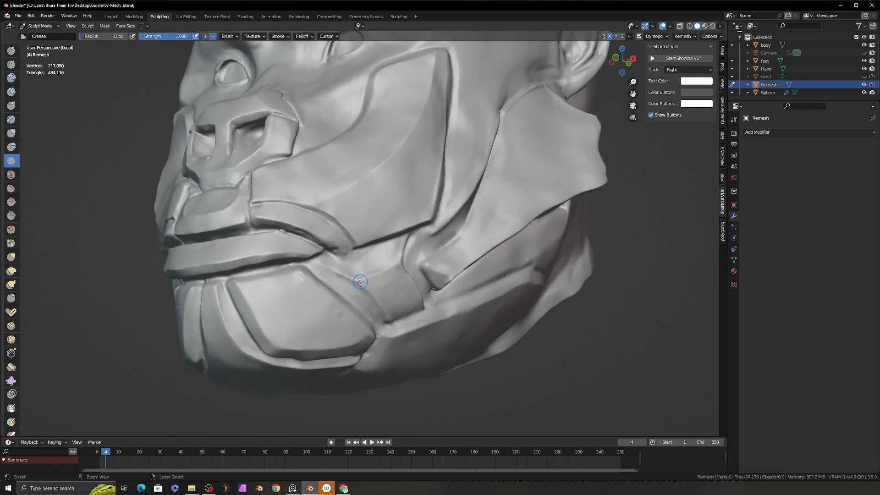
{"action": "left_click_drag", "start_coordinate": [362, 289], "coordinate": [373, 299]}
{"action": "middle_click_drag", "start_coordinate": [395, 286], "coordinate": [377, 293]}
{"action": "left_click_drag", "start_coordinate": [300, 274], "coordinate": [403, 343]}
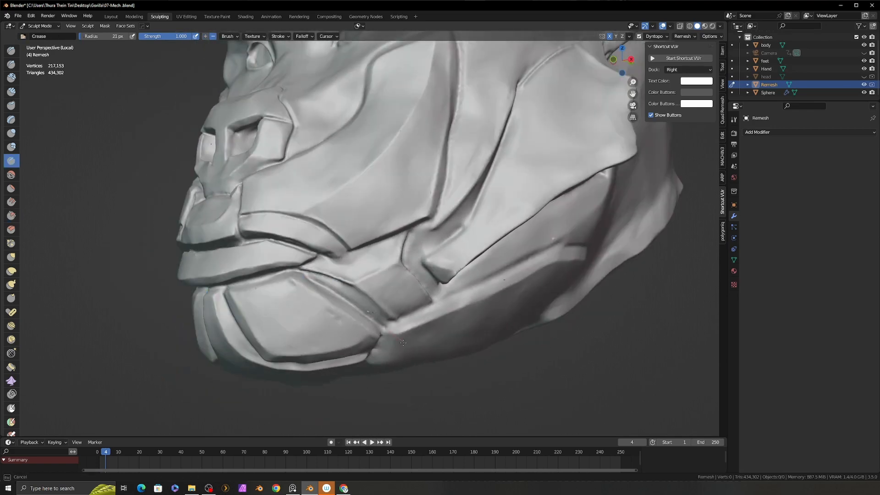
{"action": "left_click_drag", "start_coordinate": [330, 283], "coordinate": [378, 320]}
{"action": "middle_click_drag", "start_coordinate": [385, 340], "coordinate": [403, 293]}
{"action": "left_click_drag", "start_coordinate": [435, 310], "coordinate": [368, 340]}
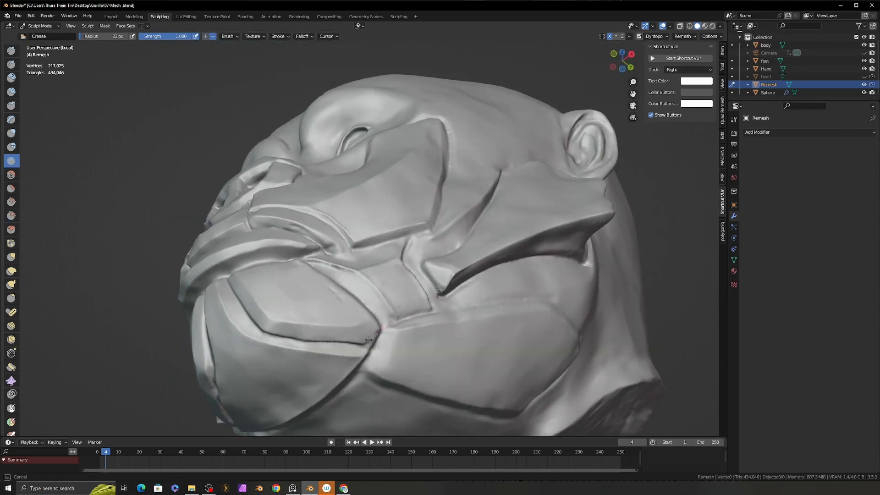
Step: Deepen the gap between the connector panel and the rear cheek panel's front tip with Crease at 21 px
{"action": "middle_click_drag", "start_coordinate": [461, 234], "coordinate": [452, 256]}
{"action": "middle_click_drag", "start_coordinate": [401, 275], "coordinate": [393, 293]}
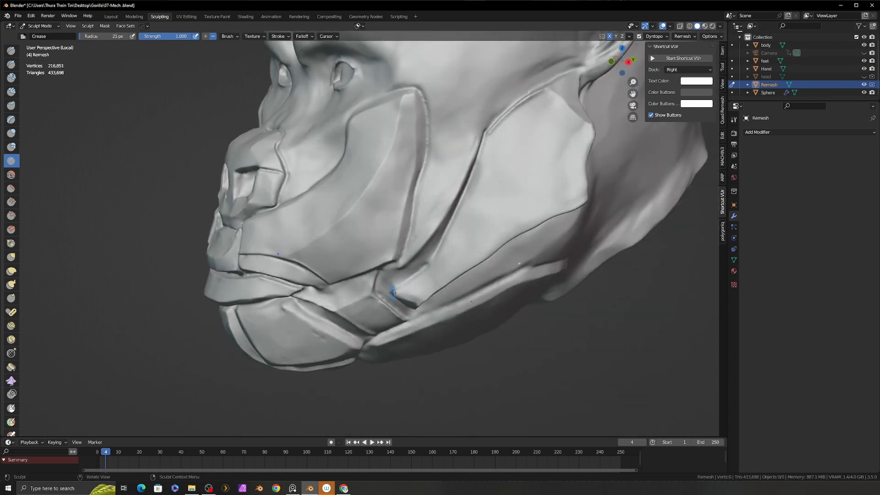
{"action": "middle_click_drag", "start_coordinate": [433, 260], "coordinate": [455, 252]}
{"action": "left_click_drag", "start_coordinate": [396, 290], "coordinate": [415, 274]}
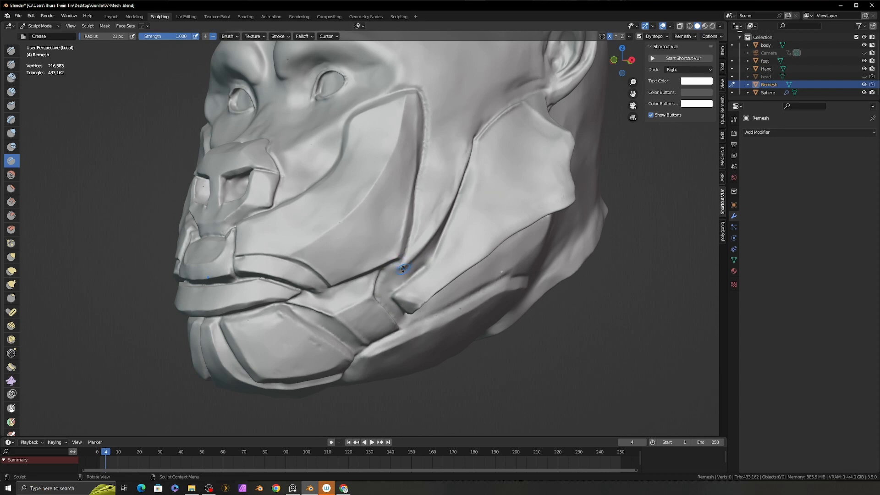
{"action": "middle_click_drag", "start_coordinate": [402, 259], "coordinate": [420, 274]}
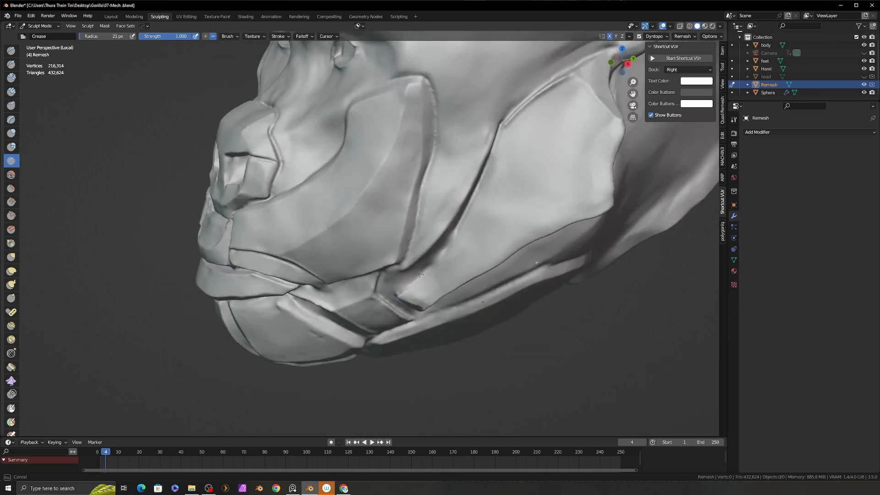
{"action": "middle_click_drag", "start_coordinate": [464, 217], "coordinate": [447, 256]}
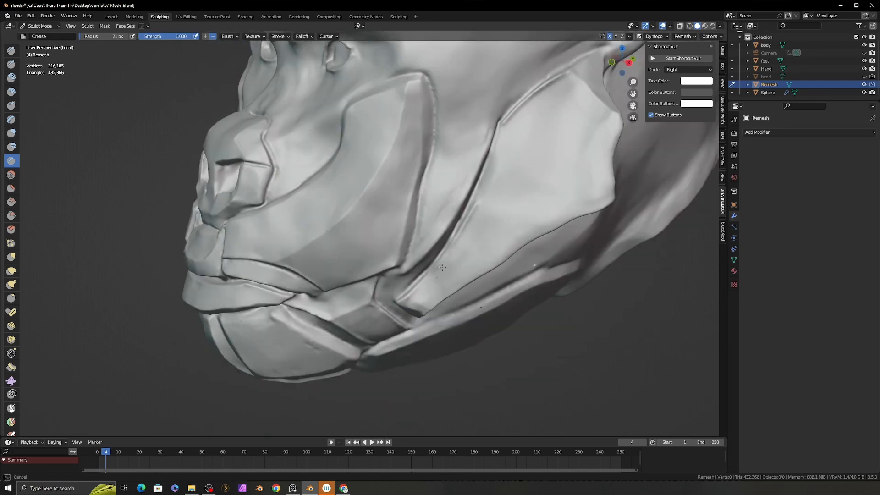
{"action": "left_click_drag", "start_coordinate": [442, 267], "coordinate": [445, 281]}
{"action": "middle_click_drag", "start_coordinate": [441, 303], "coordinate": [446, 281]}
Step: Flatten the rear cheek panel's front tip and lower edge with Scrape/Peaks
{"action": "key", "text": "shift+t"}
{"action": "left_click_drag", "start_coordinate": [426, 285], "coordinate": [412, 298]}
{"action": "middle_click_drag", "start_coordinate": [419, 271], "coordinate": [415, 300]}
{"action": "left_click_drag", "start_coordinate": [422, 298], "coordinate": [439, 290]}
{"action": "middle_click_drag", "start_coordinate": [452, 256], "coordinate": [444, 275]}
{"action": "mouse_move", "coordinate": [494, 250]}
{"action": "left_mouse_down"}
{"action": "mouse_move", "coordinate": [512, 237]}
{"action": "mouse_move", "coordinate": [540, 238]}
{"action": "mouse_move", "coordinate": [554, 222]}
{"action": "left_mouse_up"}
Step: Crease beneath the rear cheek panel's lower rear corner with a 52 px radius
{"action": "left_click_drag", "start_coordinate": [554, 222], "coordinate": [570, 176], "text": "alt"}
{"action": "mouse_move", "coordinate": [568, 156]}
{"action": "left_mouse_down", "text": "alt"}
{"action": "mouse_move", "coordinate": [574, 179]}
{"action": "mouse_move", "coordinate": [427, 251]}
{"action": "left_mouse_up", "text": "alt"}
{"action": "mouse_move", "coordinate": [403, 257]}
{"action": "left_mouse_down", "text": "ctrl+alt"}
{"action": "mouse_move", "coordinate": [311, 209]}
{"action": "mouse_move", "coordinate": [307, 183]}
{"action": "left_mouse_up", "text": "ctrl+alt"}
{"action": "key", "text": "shift+c"}
{"action": "left_click_drag", "start_coordinate": [483, 336], "coordinate": [498, 347]}
{"action": "left_click_drag", "start_coordinate": [474, 317], "coordinate": [457, 308], "text": "alt"}
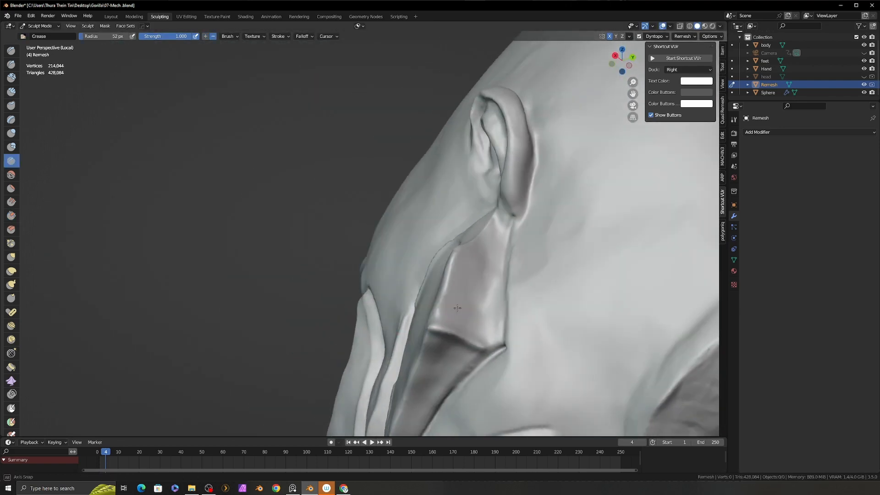
Step: Pull the rear cheek panel's lower rear corner outward with Grab at 71 px
{"action": "mouse_move", "coordinate": [457, 308]}
{"action": "middle_mouse_down"}
{"action": "mouse_move", "coordinate": [533, 249]}
{"action": "mouse_move", "coordinate": [528, 262]}
{"action": "mouse_move", "coordinate": [552, 177]}
{"action": "mouse_move", "coordinate": [548, 200]}
{"action": "middle_mouse_up"}
{"action": "key", "text": "g"}
{"action": "key", "text": "c"}
{"action": "key", "text": "f"}
{"action": "left_click", "coordinate": [522, 276]}
{"action": "key", "text": "g"}
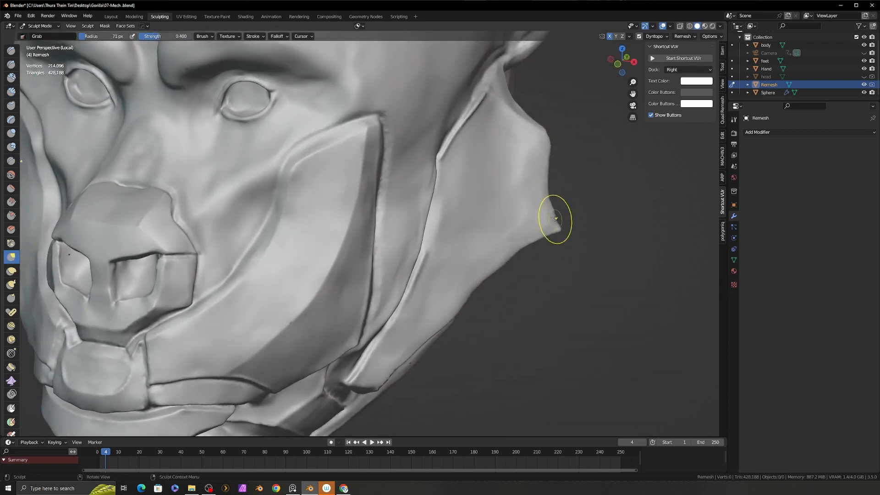
Step: Crease the inner border of the facet at the rear cheek panel's upper rear corner, starting at 45 px
{"action": "mouse_move", "coordinate": [544, 138]}
{"action": "middle_mouse_down"}
{"action": "mouse_move", "coordinate": [521, 147]}
{"action": "mouse_move", "coordinate": [515, 177]}
{"action": "middle_mouse_up"}
{"action": "key", "text": "shift+c"}
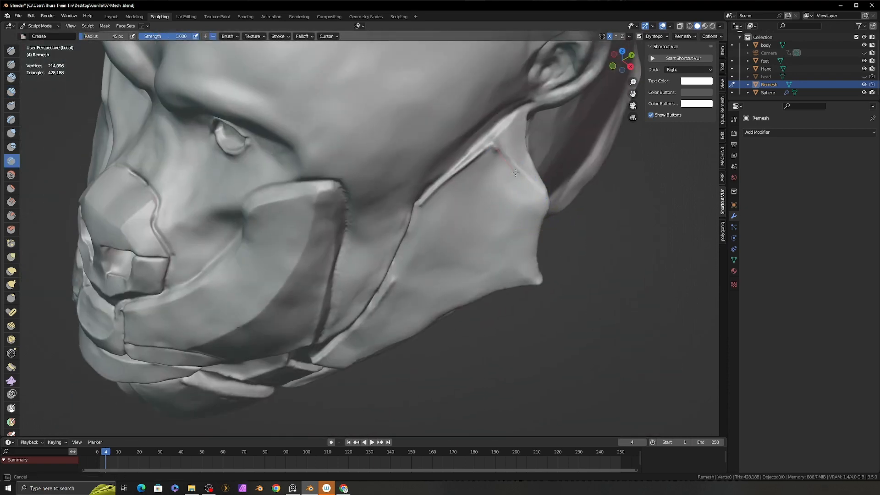
{"action": "left_click_drag", "start_coordinate": [515, 173], "coordinate": [542, 192]}
{"action": "mouse_move", "coordinate": [543, 192]}
{"action": "middle_mouse_down"}
{"action": "mouse_move", "coordinate": [527, 179]}
{"action": "mouse_move", "coordinate": [534, 195]}
{"action": "middle_mouse_up"}
{"action": "key", "text": "f"}
{"action": "left_click", "coordinate": [528, 201]}
{"action": "left_click_drag", "start_coordinate": [509, 172], "coordinate": [527, 201]}
{"action": "mouse_move", "coordinate": [527, 201]}
{"action": "middle_mouse_down"}
{"action": "mouse_move", "coordinate": [492, 230]}
{"action": "mouse_move", "coordinate": [473, 221]}
{"action": "middle_mouse_up"}
Step: Flatten the rear cheek panel's upper rear facet and back side with Scrape/Peaks at 49 px
{"action": "key", "text": "shift+t"}
{"action": "middle_click_drag", "start_coordinate": [543, 220], "coordinate": [529, 211]}
{"action": "key", "text": "f"}
{"action": "left_click", "coordinate": [541, 197]}
{"action": "left_click_drag", "start_coordinate": [543, 190], "coordinate": [534, 204]}
{"action": "mouse_move", "coordinate": [534, 204]}
{"action": "middle_mouse_down"}
{"action": "mouse_move", "coordinate": [582, 183]}
{"action": "mouse_move", "coordinate": [557, 195]}
{"action": "middle_mouse_up"}
{"action": "left_click_drag", "start_coordinate": [525, 249], "coordinate": [517, 269]}
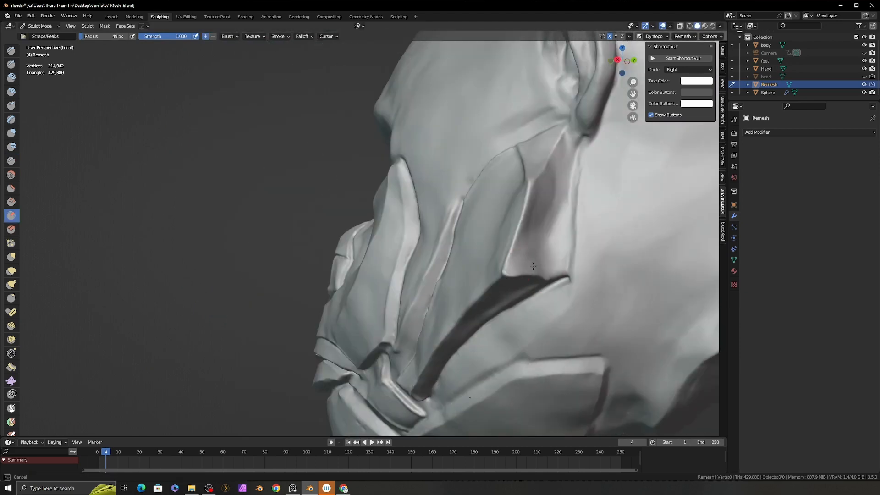
Step: Build up the rear cheek panel's underside with 33 px Clay Strips and flatten it with Scrape/Peaks at 49 px
{"action": "mouse_move", "coordinate": [534, 266]}
{"action": "middle_mouse_down"}
{"action": "mouse_move", "coordinate": [510, 265]}
{"action": "mouse_move", "coordinate": [521, 296]}
{"action": "middle_mouse_up"}
{"action": "key", "text": "c"}
{"action": "middle_click_drag", "start_coordinate": [488, 319], "coordinate": [478, 308]}
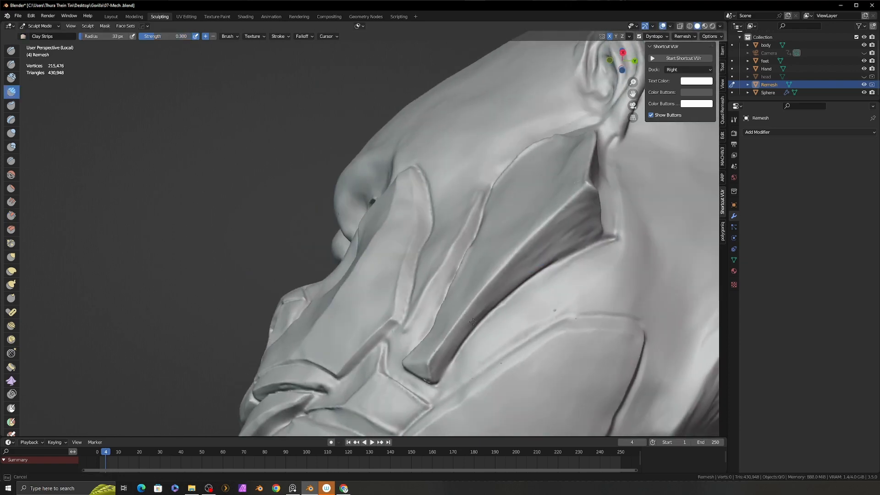
{"action": "left_click_drag", "start_coordinate": [477, 305], "coordinate": [474, 316]}
{"action": "key", "text": "shift+t"}
{"action": "middle_click_drag", "start_coordinate": [487, 310], "coordinate": [473, 318]}
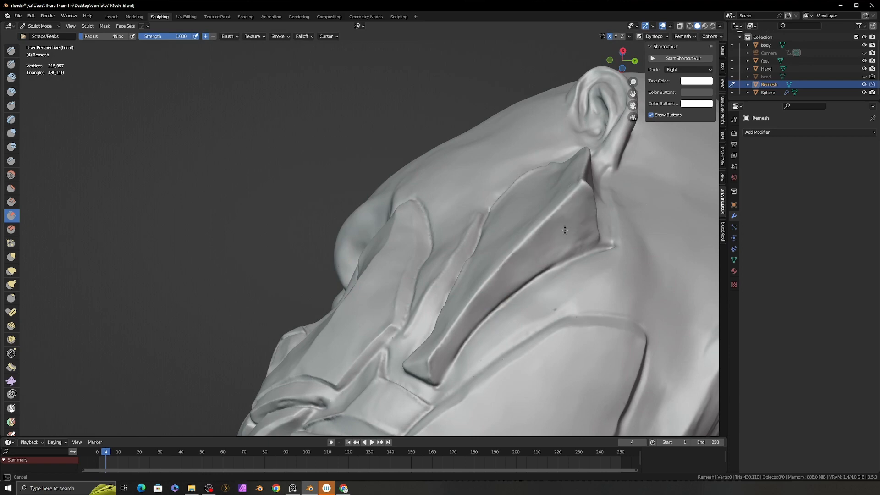
{"action": "left_click_drag", "start_coordinate": [588, 217], "coordinate": [582, 226]}
{"action": "middle_click_drag", "start_coordinate": [572, 234], "coordinate": [552, 246]}
Step: Sharpen the rear cheek panel's lower edge from the front tip to the rear corner with Pinch at 53 px
{"action": "key", "text": "p"}
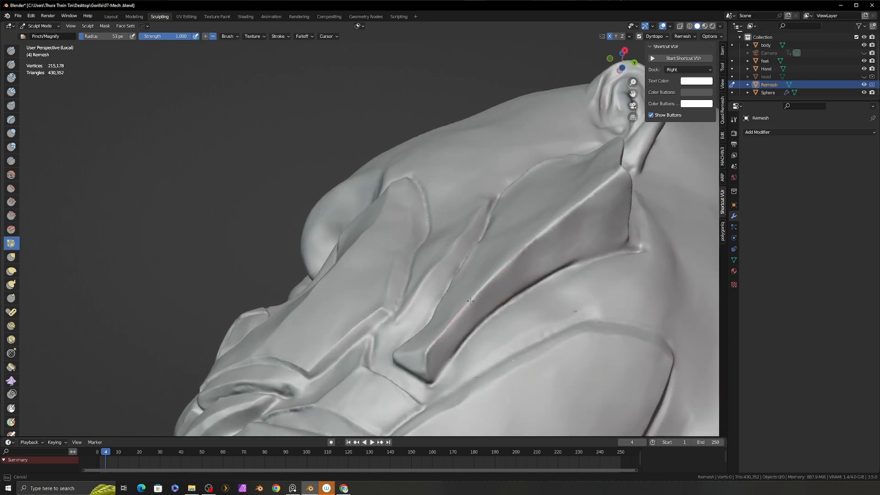
{"action": "left_click_drag", "start_coordinate": [581, 199], "coordinate": [607, 181]}
{"action": "middle_click_drag", "start_coordinate": [607, 184], "coordinate": [622, 225]}
{"action": "left_click_drag", "start_coordinate": [626, 185], "coordinate": [518, 245]}
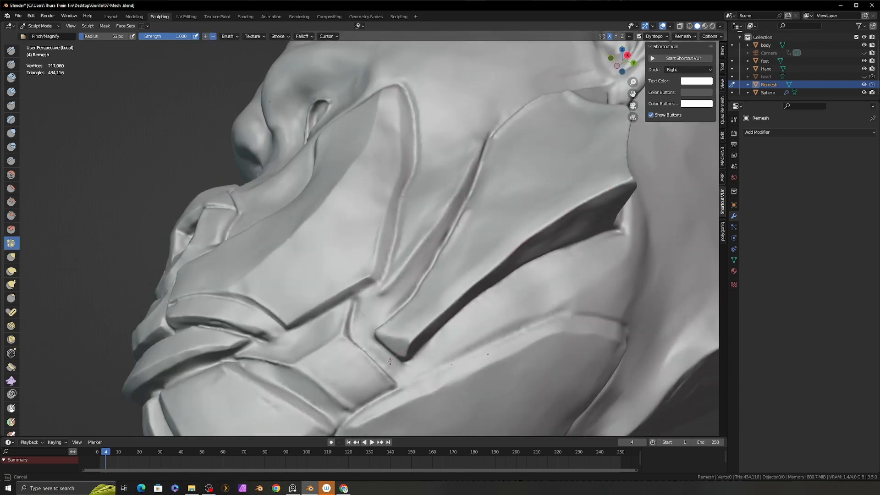
Step: Crease around the rear cheek panel's front tip and flatten its face with Scrape/Peaks at 60 px
{"action": "middle_click_drag", "start_coordinate": [390, 361], "coordinate": [405, 377]}
{"action": "key", "text": "shift+c"}
{"action": "left_click_drag", "start_coordinate": [432, 292], "coordinate": [400, 275]}
{"action": "middle_click_drag", "start_coordinate": [394, 305], "coordinate": [415, 285]}
{"action": "key", "text": "shift+t"}
{"action": "middle_click_drag", "start_coordinate": [390, 328], "coordinate": [422, 275]}
{"action": "left_click_drag", "start_coordinate": [422, 275], "coordinate": [439, 275]}
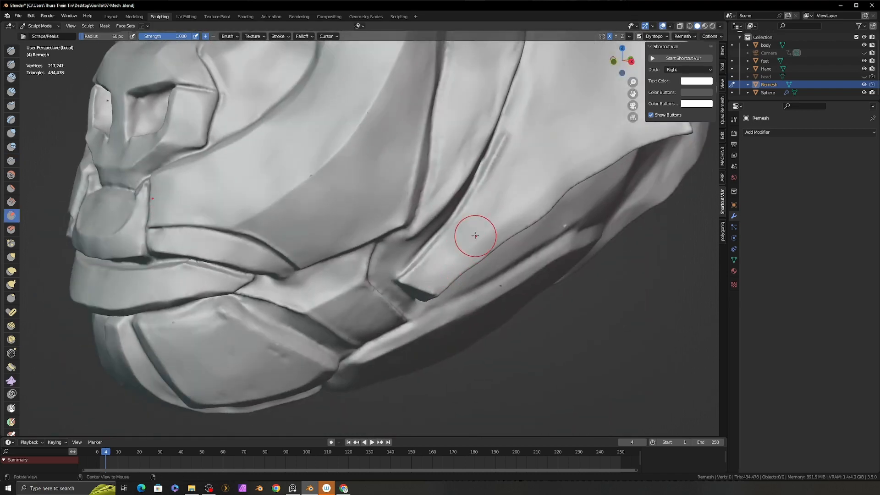
Step: Reshape the outline of the rear cheek panel's lower edge near its rear corner with Grab
{"action": "mouse_move", "coordinate": [475, 236]}
{"action": "middle_mouse_down"}
{"action": "mouse_move", "coordinate": [456, 239]}
{"action": "mouse_move", "coordinate": [479, 238]}
{"action": "middle_mouse_up"}
{"action": "key", "text": "g"}
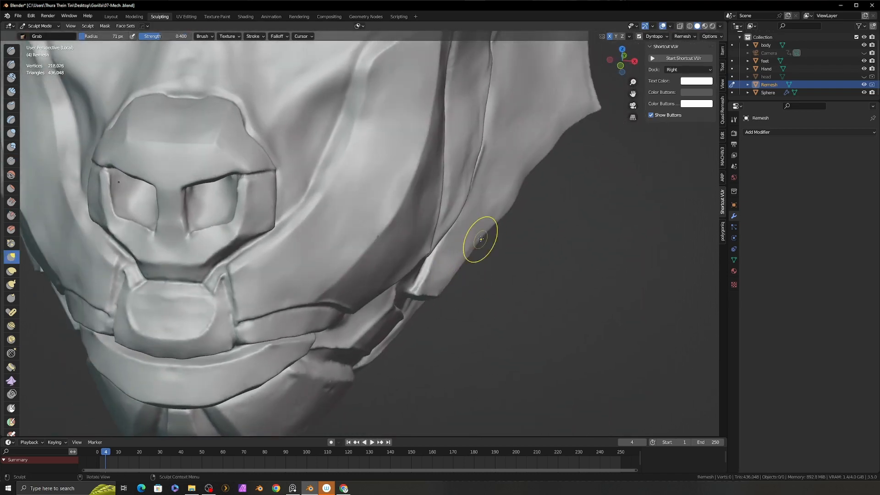
{"action": "key", "text": "f"}
{"action": "left_click_drag", "start_coordinate": [569, 137], "coordinate": [574, 134]}
{"action": "left_click_drag", "start_coordinate": [574, 132], "coordinate": [582, 120]}
Step: Flatten the rear cheek panel's upper front edge with Scrape/Peaks at 27 px and build up its upper corner with Clay Strips
{"action": "mouse_move", "coordinate": [586, 115]}
{"action": "middle_mouse_down", "text": "shift"}
{"action": "mouse_move", "coordinate": [568, 226]}
{"action": "mouse_move", "coordinate": [532, 207]}
{"action": "middle_mouse_up", "text": "shift"}
{"action": "middle_click_drag", "start_coordinate": [531, 144], "coordinate": [534, 189], "text": "shift"}
{"action": "key", "text": "shift+t"}
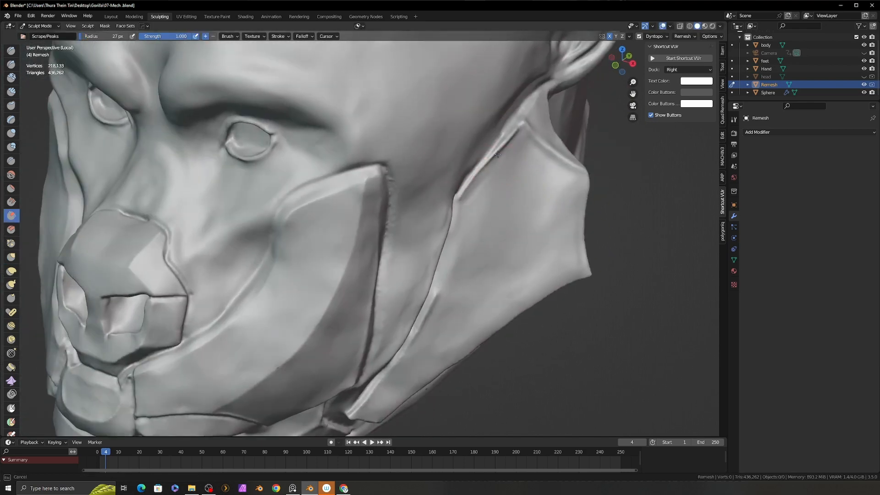
{"action": "key", "text": "c"}
{"action": "left_click_drag", "start_coordinate": [505, 143], "coordinate": [487, 172]}
{"action": "middle_click_drag", "start_coordinate": [486, 191], "coordinate": [484, 182]}
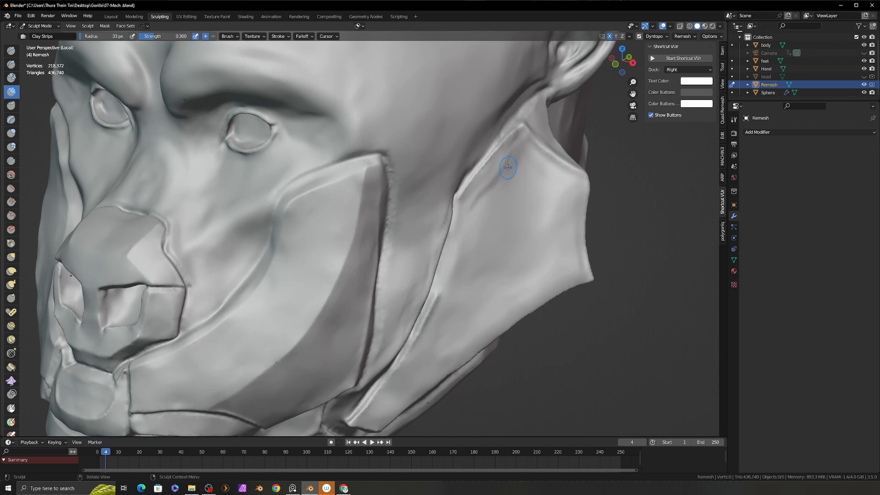
{"action": "left_click_drag", "start_coordinate": [522, 149], "coordinate": [533, 138]}
{"action": "middle_click_drag", "start_coordinate": [534, 138], "coordinate": [529, 132]}
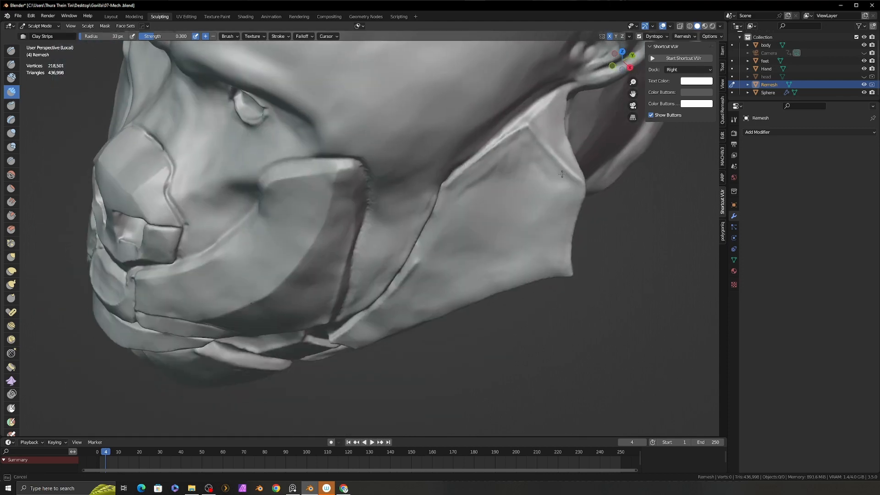
Step: Fill below the rear cheek panel's upper rear bevel with 33 px Clay Strips and flatten the upper face with Scrape/Peaks at 63 px
{"action": "left_click_drag", "start_coordinate": [561, 174], "coordinate": [556, 189]}
{"action": "middle_click_drag", "start_coordinate": [555, 189], "coordinate": [535, 170]}
{"action": "left_click_drag", "start_coordinate": [500, 175], "coordinate": [513, 170]}
{"action": "middle_click_drag", "start_coordinate": [510, 165], "coordinate": [513, 179]}
{"action": "key", "text": "shift+t"}
{"action": "left_click_drag", "start_coordinate": [503, 161], "coordinate": [476, 175]}
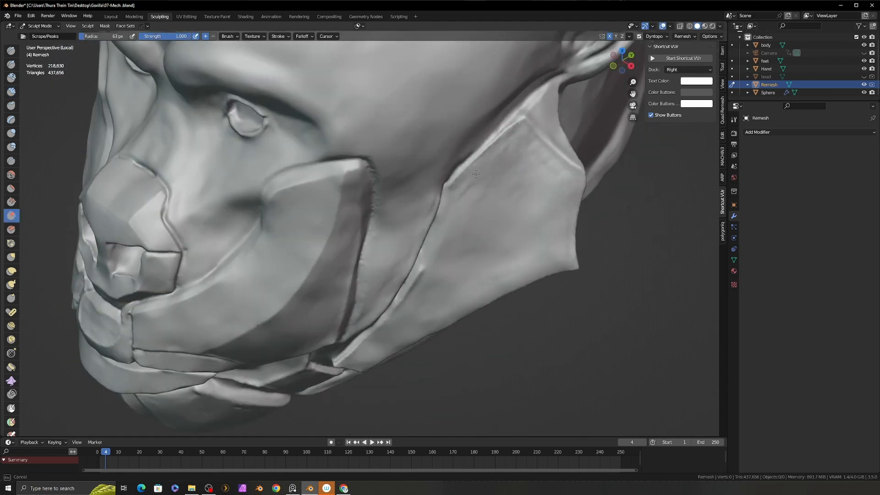
{"action": "scroll", "coordinate": [521, 118], "scroll_direction": "up", "scroll_amount": 1}
Step: Define the rear cheek panel's upper front edge with Crease at 28 px
{"action": "key", "text": "c"}
{"action": "mouse_move", "coordinate": [567, 176]}
{"action": "middle_mouse_down"}
{"action": "mouse_move", "coordinate": [520, 118]}
{"action": "mouse_move", "coordinate": [489, 202]}
{"action": "middle_mouse_up"}
{"action": "key", "text": "shift+c"}
{"action": "left_click_drag", "start_coordinate": [424, 214], "coordinate": [435, 195]}
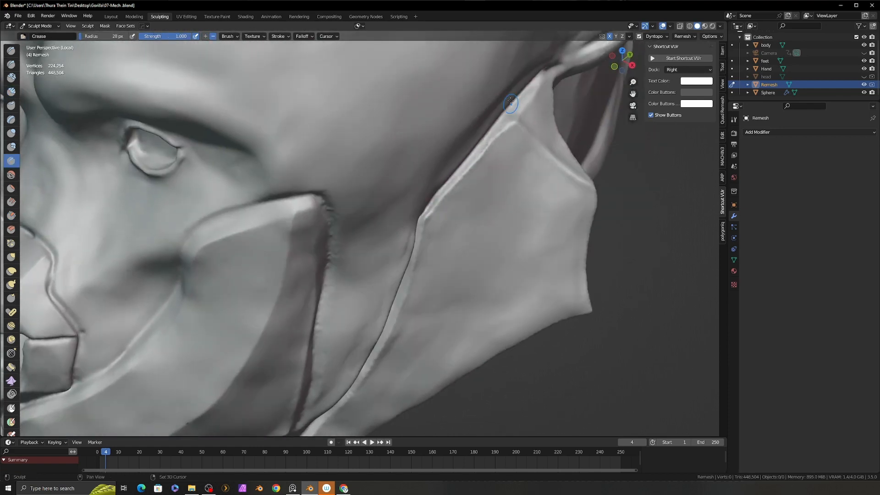
Step: Flatten the recessed strip between the front and rear cheek panels with Scrape/Peaks at 38 px, down to its lower end
{"action": "mouse_move", "coordinate": [510, 103]}
{"action": "middle_mouse_down"}
{"action": "mouse_move", "coordinate": [504, 123]}
{"action": "mouse_move", "coordinate": [379, 210]}
{"action": "mouse_move", "coordinate": [349, 281]}
{"action": "mouse_move", "coordinate": [287, 339]}
{"action": "mouse_move", "coordinate": [353, 226]}
{"action": "middle_mouse_up"}
{"action": "scroll", "coordinate": [379, 211], "scroll_direction": "down", "scroll_amount": 2}
{"action": "scroll", "coordinate": [293, 338], "scroll_direction": "up", "scroll_amount": 1}
{"action": "key", "text": "shift+t"}
{"action": "left_click_drag", "start_coordinate": [353, 226], "coordinate": [369, 216]}
{"action": "mouse_move", "coordinate": [369, 216]}
{"action": "middle_mouse_down"}
{"action": "mouse_move", "coordinate": [354, 236]}
{"action": "mouse_move", "coordinate": [377, 286]}
{"action": "middle_mouse_up"}
{"action": "left_click_drag", "start_coordinate": [355, 269], "coordinate": [369, 247]}
{"action": "middle_click_drag", "start_coordinate": [380, 229], "coordinate": [397, 210]}
{"action": "scroll", "coordinate": [397, 211], "scroll_direction": "up", "scroll_amount": 2}
{"action": "left_click_drag", "start_coordinate": [406, 212], "coordinate": [404, 229]}
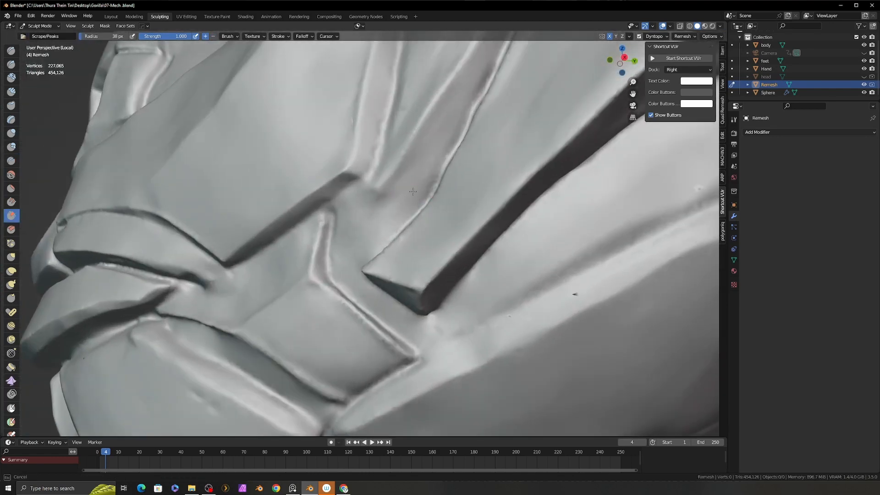
Step: Crease the lower end of the recess where the front and rear cheek panels converge
{"action": "middle_click_drag", "start_coordinate": [405, 224], "coordinate": [422, 183]}
{"action": "key", "text": "shift+c"}
{"action": "left_click_drag", "start_coordinate": [380, 189], "coordinate": [367, 221]}
{"action": "left_click_drag", "start_coordinate": [389, 223], "coordinate": [379, 212], "text": "ctrl+alt"}
{"action": "key", "text": "c"}
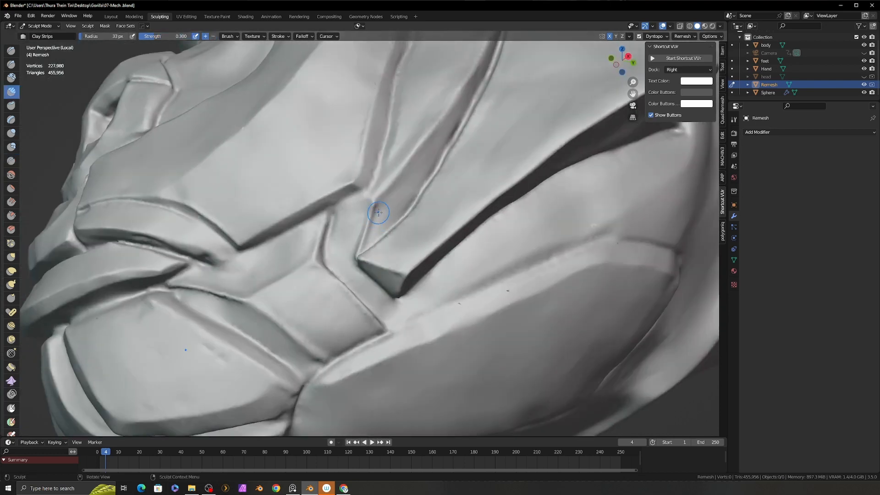
Step: Crease along the front cheek panel's rear edge up to its top corner with a 36 px brush
{"action": "key", "text": "shift+c"}
{"action": "middle_click_drag", "start_coordinate": [384, 198], "coordinate": [355, 216]}
{"action": "key", "text": "c"}
{"action": "key", "text": "shift+c"}
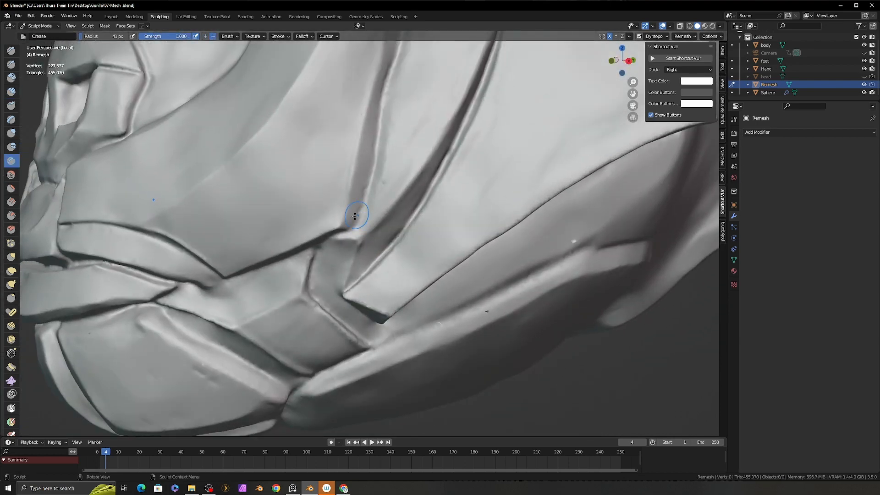
{"action": "left_click_drag", "start_coordinate": [377, 158], "coordinate": [380, 143]}
{"action": "middle_click_drag", "start_coordinate": [380, 159], "coordinate": [345, 320], "text": "shift"}
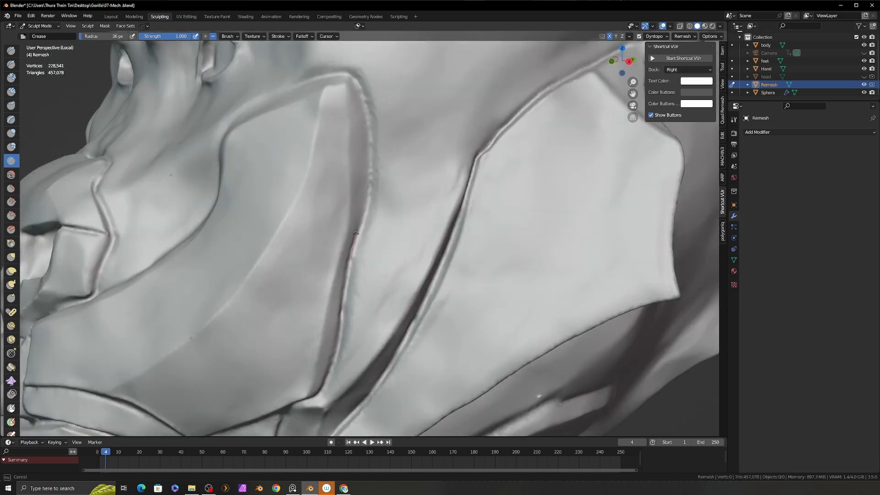
{"action": "left_click_drag", "start_coordinate": [361, 99], "coordinate": [352, 83]}
Step: Straighten the middle and lower part of the front cheek panel's rear edge with Grab at 100 to 112 px
{"action": "scroll", "coordinate": [367, 160], "scroll_direction": "down", "scroll_amount": 3}
{"action": "middle_click_drag", "start_coordinate": [369, 174], "coordinate": [383, 185]}
{"action": "scroll", "coordinate": [372, 248], "scroll_direction": "up", "scroll_amount": 3}
{"action": "middle_click_drag", "start_coordinate": [372, 252], "coordinate": [362, 248]}
{"action": "key", "text": "g"}
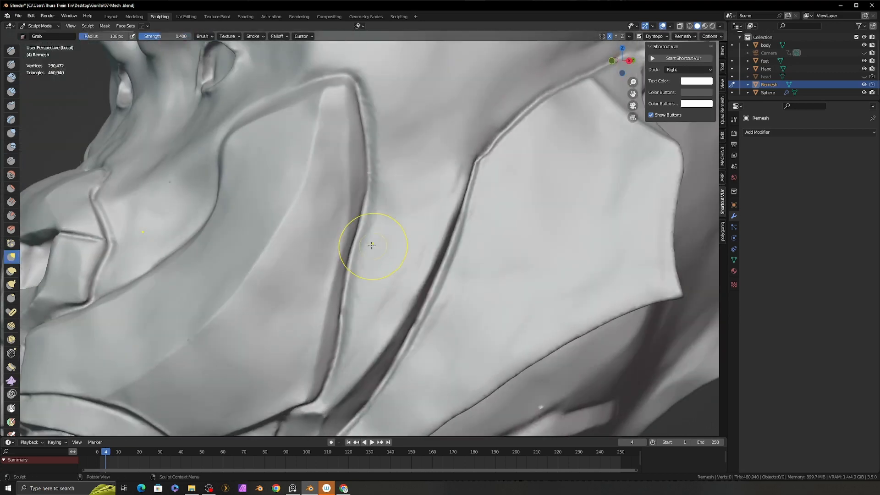
{"action": "left_click_drag", "start_coordinate": [365, 228], "coordinate": [356, 226]}
{"action": "middle_click_drag", "start_coordinate": [360, 210], "coordinate": [364, 214]}
{"action": "left_click_drag", "start_coordinate": [349, 294], "coordinate": [344, 288]}
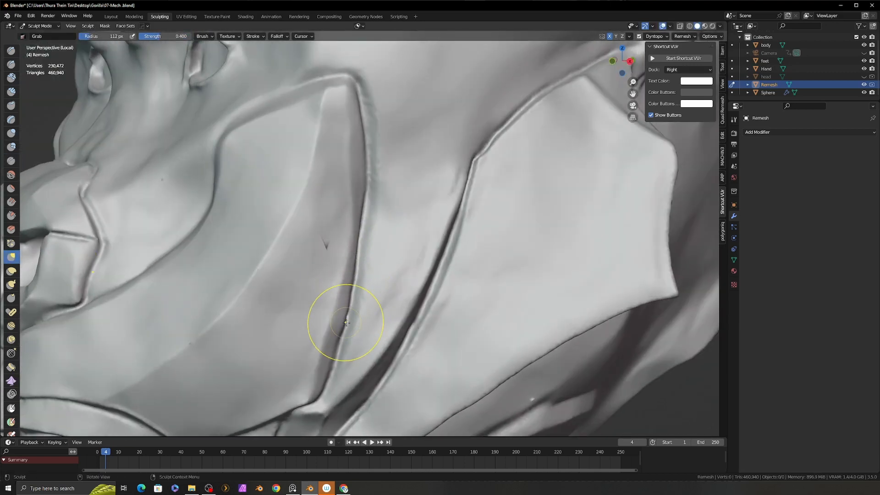
{"action": "key", "text": "bracketleft"}
{"action": "key", "text": "bracketleft"}
{"action": "key", "text": "bracketleft"}
{"action": "middle_click_drag", "start_coordinate": [346, 314], "coordinate": [345, 316]}
Step: Flatten the front cheek panel's rear facet with Scrape/Peaks at 47 px and fill it with Clay Strips at 0.400 strength
{"action": "key", "text": "shift+t"}
{"action": "left_click_drag", "start_coordinate": [323, 290], "coordinate": [328, 271]}
{"action": "mouse_move", "coordinate": [328, 271]}
{"action": "middle_mouse_down"}
{"action": "mouse_move", "coordinate": [322, 260]}
{"action": "mouse_move", "coordinate": [341, 227]}
{"action": "mouse_move", "coordinate": [350, 274]}
{"action": "middle_mouse_up"}
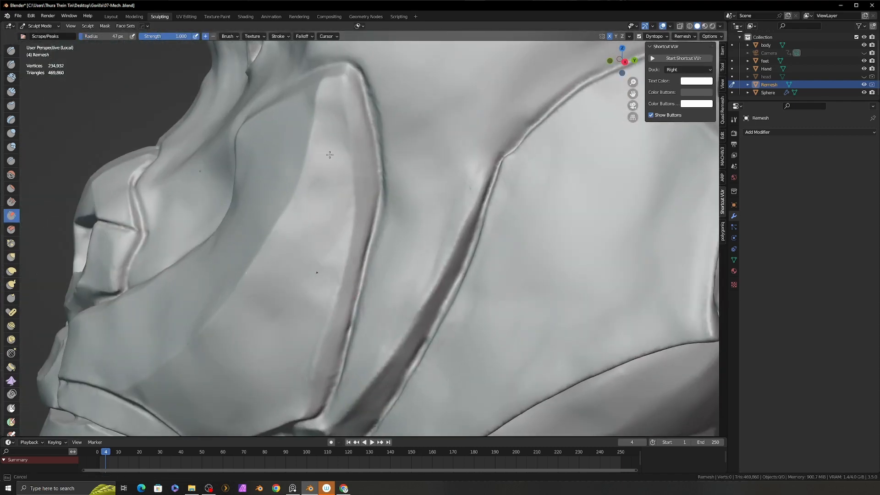
{"action": "key", "text": "c"}
{"action": "left_click_drag", "start_coordinate": [330, 143], "coordinate": [339, 129]}
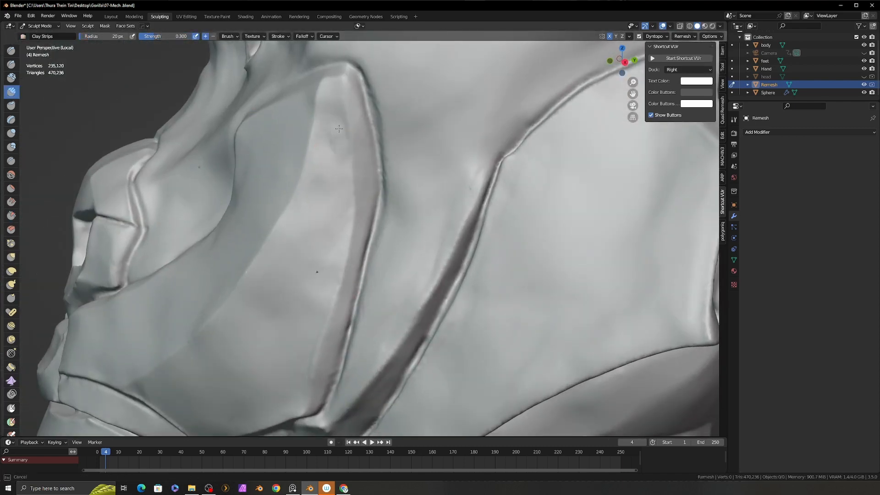
{"action": "key", "text": "shift+f"}
{"action": "left_click", "coordinate": [335, 218]}
{"action": "left_click_drag", "start_coordinate": [332, 231], "coordinate": [324, 278]}
Step: Flatten the front cheek panel's rear facet up to its top corner with Scrape/Peaks at 59 px
{"action": "key", "text": "shift+t"}
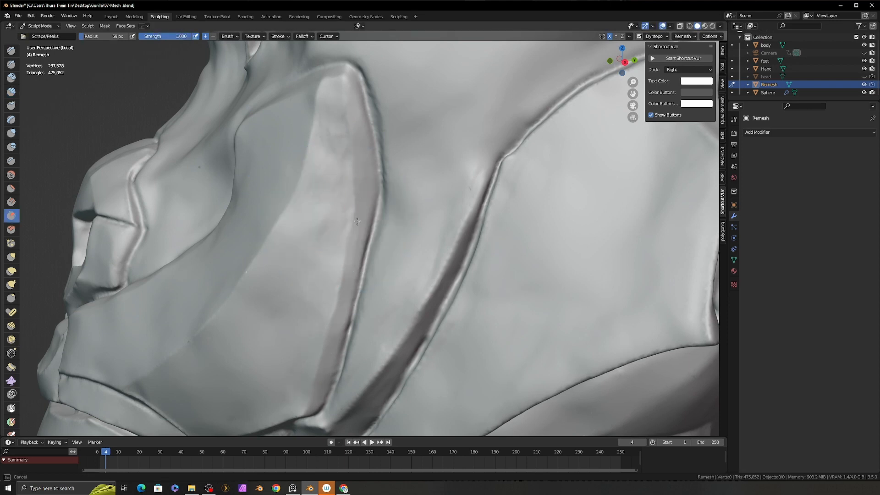
{"action": "left_click", "coordinate": [328, 159]}
{"action": "middle_click_drag", "start_coordinate": [328, 161], "coordinate": [308, 214]}
{"action": "left_click_drag", "start_coordinate": [331, 90], "coordinate": [333, 80]}
{"action": "middle_click_drag", "start_coordinate": [328, 205], "coordinate": [324, 186]}
{"action": "left_click_drag", "start_coordinate": [324, 186], "coordinate": [337, 157]}
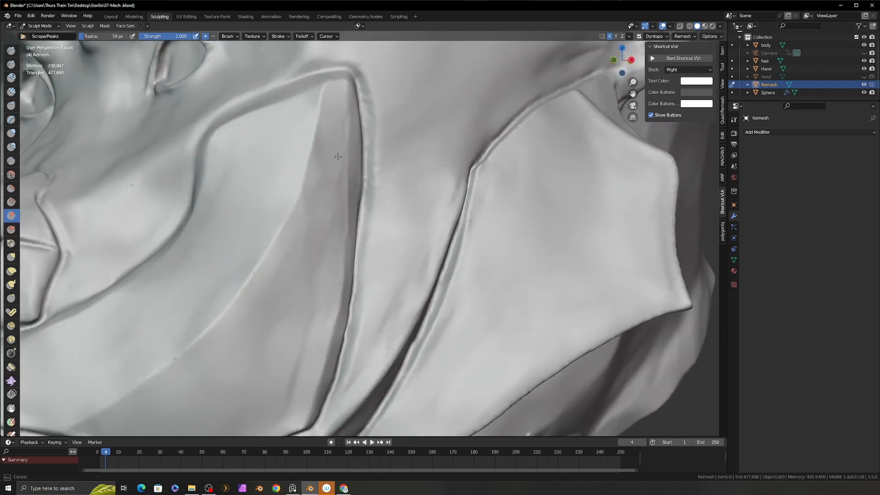
{"action": "mouse_move", "coordinate": [301, 240]}
{"action": "middle_mouse_down"}
{"action": "mouse_move", "coordinate": [298, 320]}
{"action": "mouse_move", "coordinate": [322, 344]}
{"action": "middle_mouse_up"}
Step: Sharpen the bevel line along the front cheek panel's rear edge with 33 px Crease and 46 px Pinch strokes
{"action": "key", "text": "p"}
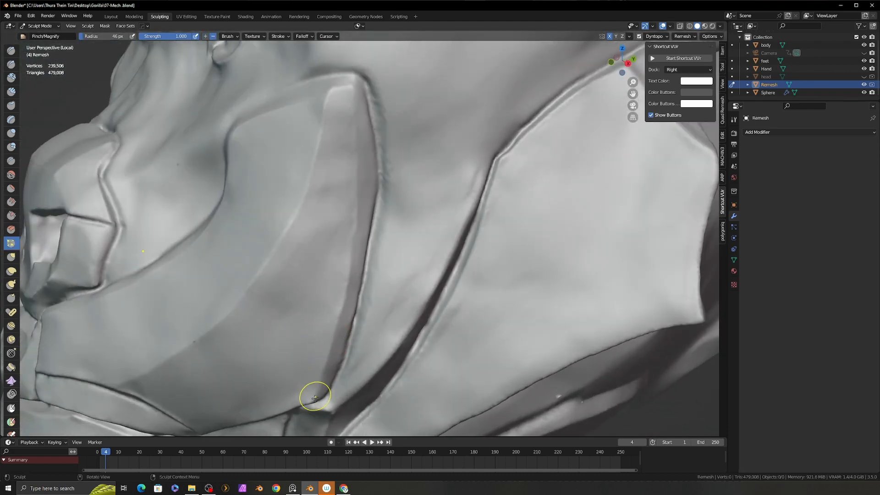
{"action": "key", "text": "shift+c"}
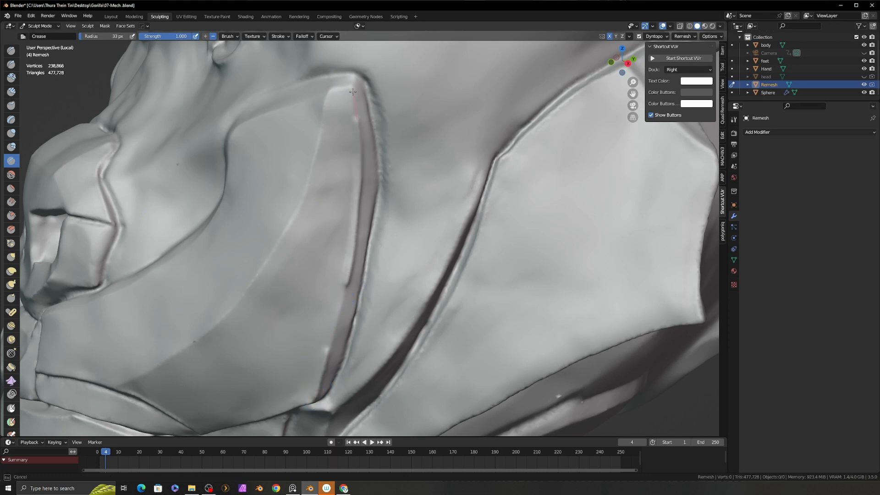
{"action": "key", "text": "p"}
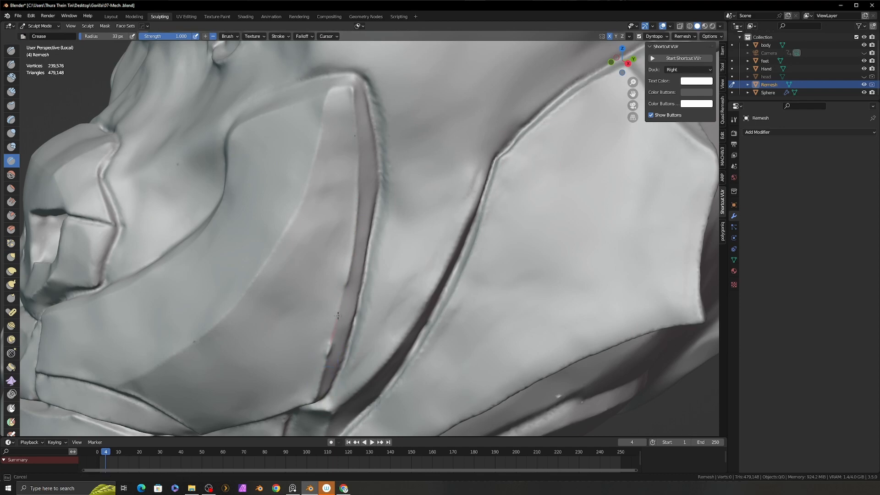
{"action": "key", "text": "p"}
{"action": "left_click_drag", "start_coordinate": [349, 281], "coordinate": [323, 369]}
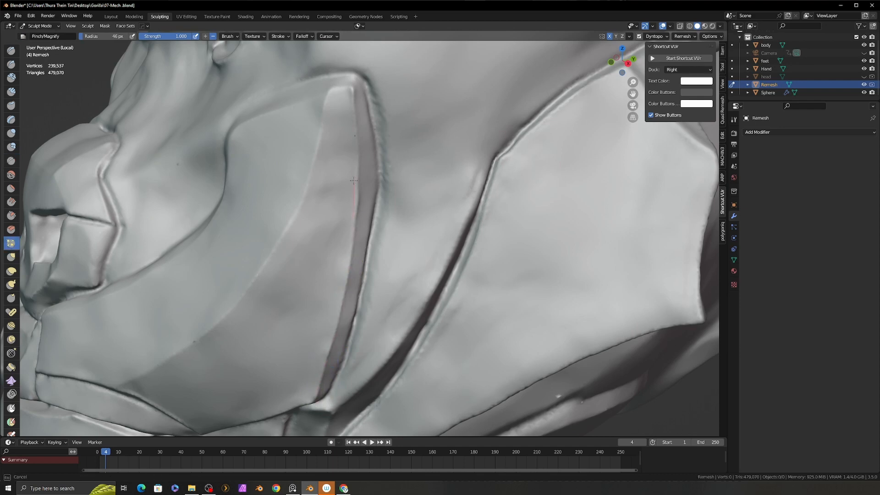
{"action": "left_click_drag", "start_coordinate": [354, 181], "coordinate": [355, 173]}
Step: Adjust the front cheek panel's outer profile from behind with Grab at 106 px
{"action": "mouse_move", "coordinate": [367, 193]}
{"action": "middle_mouse_down"}
{"action": "mouse_move", "coordinate": [354, 187]}
{"action": "mouse_move", "coordinate": [342, 201]}
{"action": "middle_mouse_up"}
{"action": "scroll", "coordinate": [342, 212], "scroll_direction": "down", "scroll_amount": 2}
{"action": "middle_click_drag", "start_coordinate": [451, 211], "coordinate": [392, 200]}
{"action": "scroll", "coordinate": [392, 200], "scroll_direction": "up", "scroll_amount": 2}
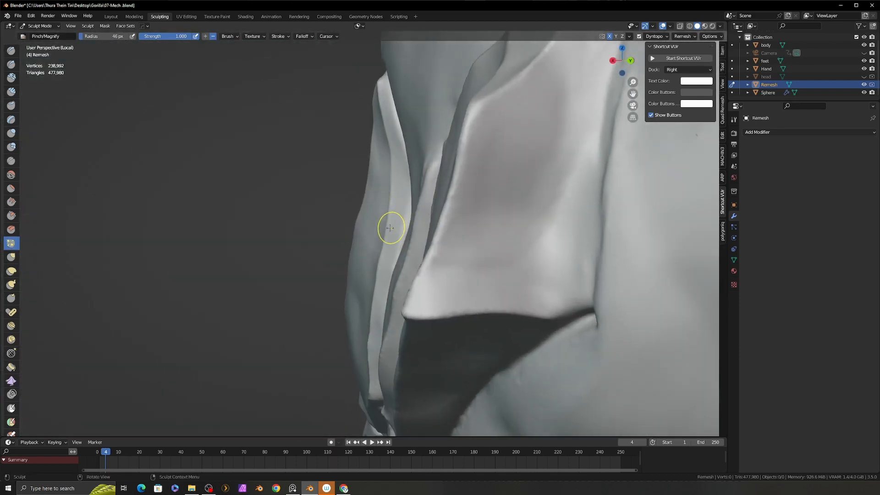
{"action": "key", "text": "g"}
{"action": "left_click_drag", "start_coordinate": [390, 161], "coordinate": [386, 162]}
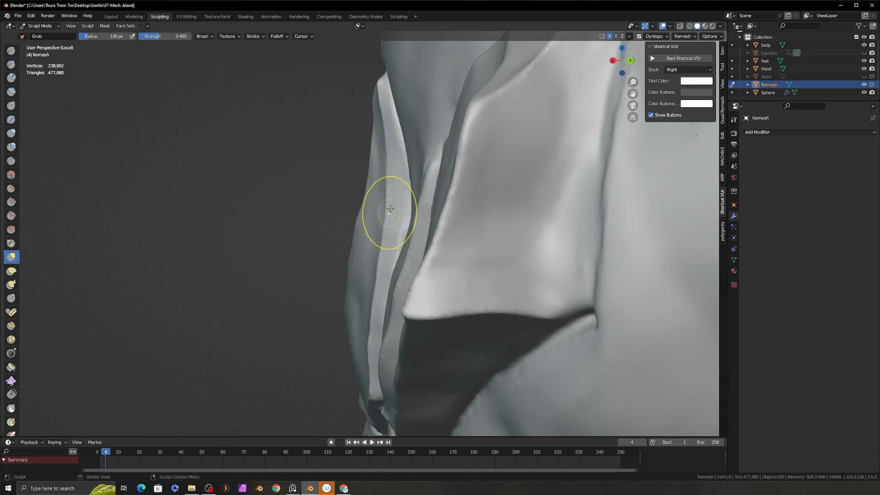
{"action": "mouse_move", "coordinate": [378, 175]}
{"action": "middle_mouse_down"}
{"action": "mouse_move", "coordinate": [472, 184]}
{"action": "mouse_move", "coordinate": [376, 188]}
{"action": "mouse_move", "coordinate": [389, 154]}
{"action": "middle_mouse_up"}
{"action": "left_click_drag", "start_coordinate": [384, 264], "coordinate": [379, 273]}
{"action": "mouse_move", "coordinate": [378, 273]}
{"action": "middle_mouse_down"}
{"action": "mouse_move", "coordinate": [432, 256]}
{"action": "mouse_move", "coordinate": [481, 261]}
{"action": "middle_mouse_up"}
Step: Build up the front cheek panel's dark rear facet with 34 px Clay Strips and flatten it with Scrape/Peaks at 47 px
{"action": "key", "text": "c"}
{"action": "middle_click_drag", "start_coordinate": [365, 205], "coordinate": [367, 173]}
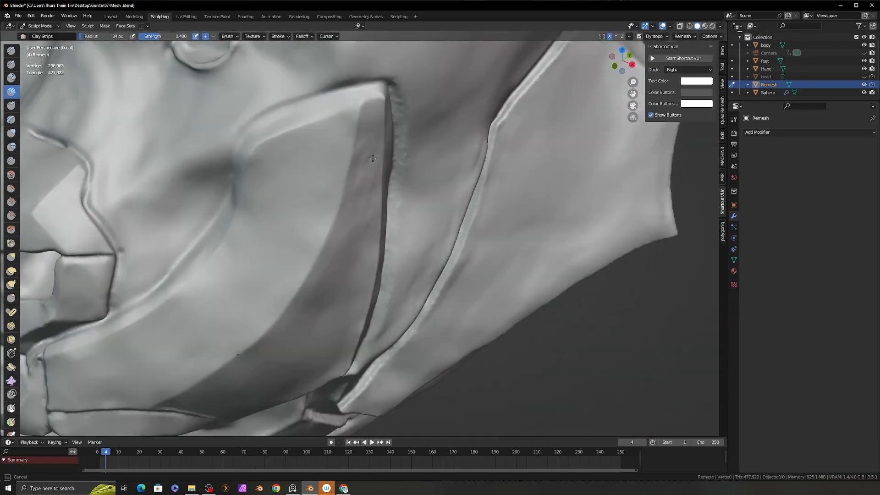
{"action": "scroll", "coordinate": [338, 276], "scroll_direction": "down", "scroll_amount": 1}
{"action": "middle_click_drag", "start_coordinate": [335, 262], "coordinate": [340, 275]}
{"action": "key", "text": "shift+t"}
{"action": "left_click_drag", "start_coordinate": [344, 280], "coordinate": [346, 265]}
{"action": "left_click_drag", "start_coordinate": [337, 296], "coordinate": [327, 279]}
{"action": "left_click_drag", "start_coordinate": [368, 212], "coordinate": [372, 283]}
{"action": "scroll", "coordinate": [356, 269], "scroll_direction": "down", "scroll_amount": 1}
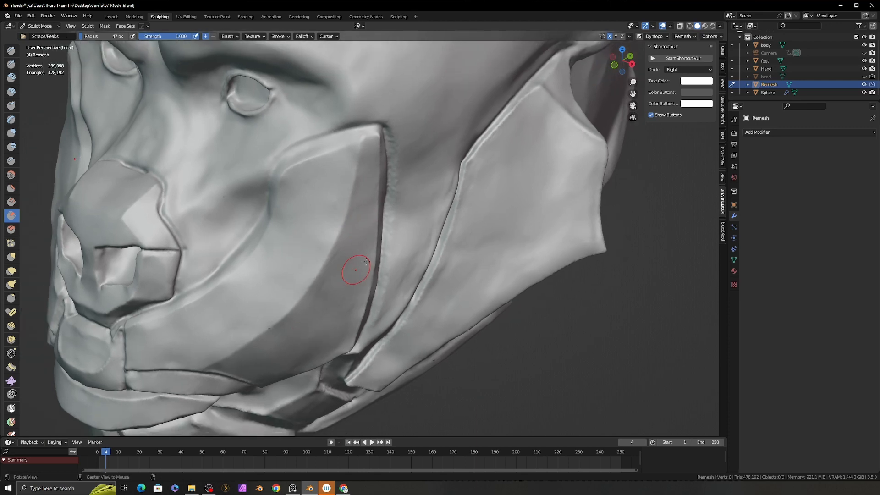
Step: Reduce the Scrape/Peaks brush to 36 px and scrape the side wall along the front cheek panel's rear edge
{"action": "middle_click_drag", "start_coordinate": [356, 269], "coordinate": [395, 251]}
{"action": "key", "text": "shift+t"}
{"action": "key", "text": "shift+t"}
{"action": "key", "text": "f"}
{"action": "left_click", "coordinate": [377, 310]}
{"action": "middle_click_drag", "start_coordinate": [394, 296], "coordinate": [380, 294]}
{"action": "left_click_drag", "start_coordinate": [379, 295], "coordinate": [354, 352]}
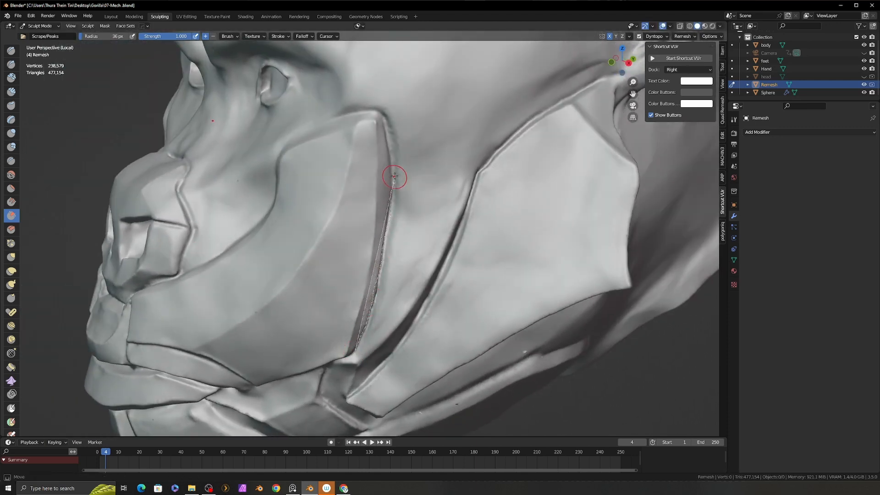
Step: Mask the front cheek panel and the lower part of the rear cheek panel with a soft-edged lasso mask
{"action": "mouse_move", "coordinate": [395, 176]}
{"action": "left_mouse_down", "text": "ctrl+shift"}
{"action": "mouse_move", "coordinate": [383, 112]}
{"action": "mouse_move", "coordinate": [257, 373]}
{"action": "left_mouse_up", "text": "ctrl+shift"}
{"action": "key", "text": "ctrl+i"}
{"action": "key", "text": "ctrl+i"}
{"action": "key", "text": "a"}
{"action": "left_click", "coordinate": [405, 337]}
Step: Crease the unmasked strip beside the front cheek panel's rear edge and build it up with 34 px Clay Strips
{"action": "mouse_move", "coordinate": [397, 263]}
{"action": "middle_mouse_down"}
{"action": "mouse_move", "coordinate": [410, 260]}
{"action": "mouse_move", "coordinate": [383, 247]}
{"action": "middle_mouse_up"}
{"action": "key", "text": "shift+c"}
{"action": "left_click_drag", "start_coordinate": [400, 162], "coordinate": [398, 124]}
{"action": "middle_click_drag", "start_coordinate": [423, 146], "coordinate": [428, 220]}
{"action": "key", "text": "c"}
{"action": "left_click_drag", "start_coordinate": [407, 167], "coordinate": [407, 214]}
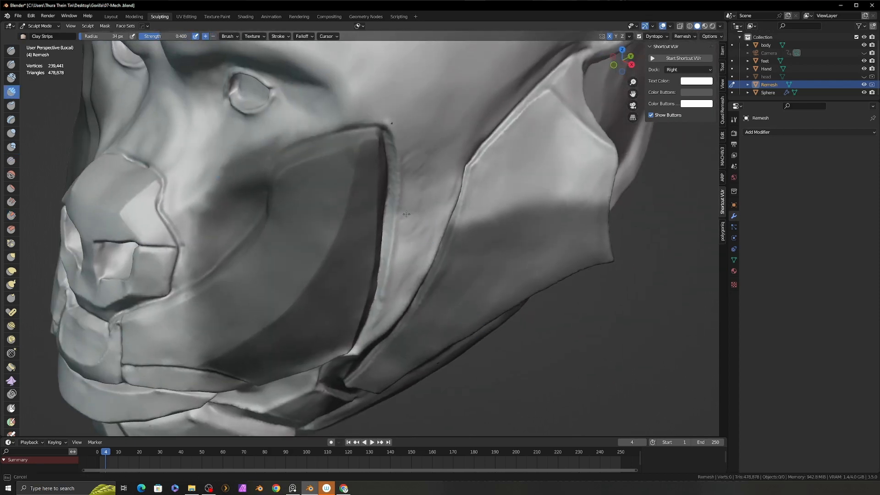
Step: Flatten the unmasked strip between the two cheek panels with Scrape/Peaks, resizing the brush to 50 px
{"action": "key", "text": "shift+t"}
{"action": "left_click_drag", "start_coordinate": [429, 160], "coordinate": [425, 239]}
{"action": "middle_click_drag", "start_coordinate": [425, 239], "coordinate": [412, 257]}
{"action": "left_click_drag", "start_coordinate": [407, 281], "coordinate": [395, 303]}
{"action": "middle_click_drag", "start_coordinate": [403, 275], "coordinate": [385, 330]}
{"action": "key", "text": "f"}
{"action": "mouse_move", "coordinate": [385, 298]}
{"action": "left_mouse_down"}
{"action": "mouse_move", "coordinate": [381, 323]}
{"action": "mouse_move", "coordinate": [403, 300]}
{"action": "left_mouse_up"}
{"action": "key", "text": "f"}
{"action": "mouse_move", "coordinate": [405, 275]}
{"action": "middle_mouse_down"}
{"action": "mouse_move", "coordinate": [416, 308]}
{"action": "mouse_move", "coordinate": [427, 280]}
{"action": "middle_mouse_up"}
{"action": "left_click", "coordinate": [420, 309]}
{"action": "left_click_drag", "start_coordinate": [430, 259], "coordinate": [416, 275]}
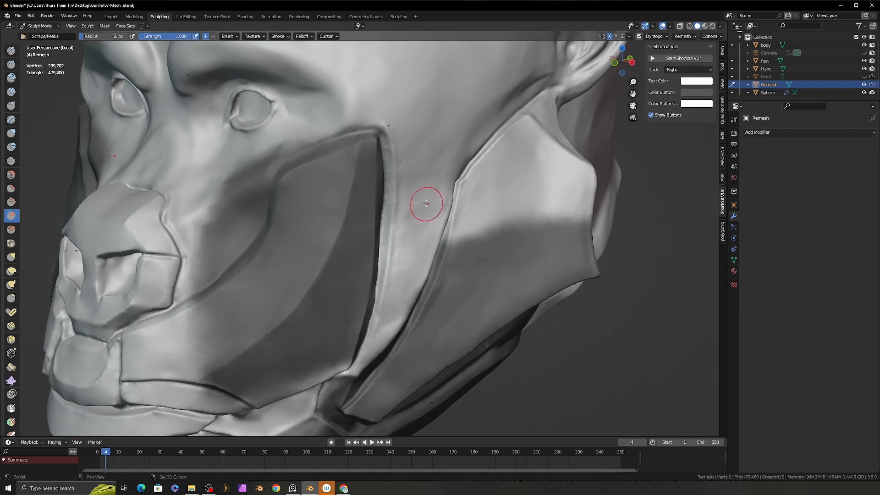
Step: Crease the strip's lower front edge beside the front cheek panel at 34 px and scrape its lower tip
{"action": "middle_click_drag", "start_coordinate": [434, 175], "coordinate": [412, 257]}
{"action": "key", "text": "shift+c"}
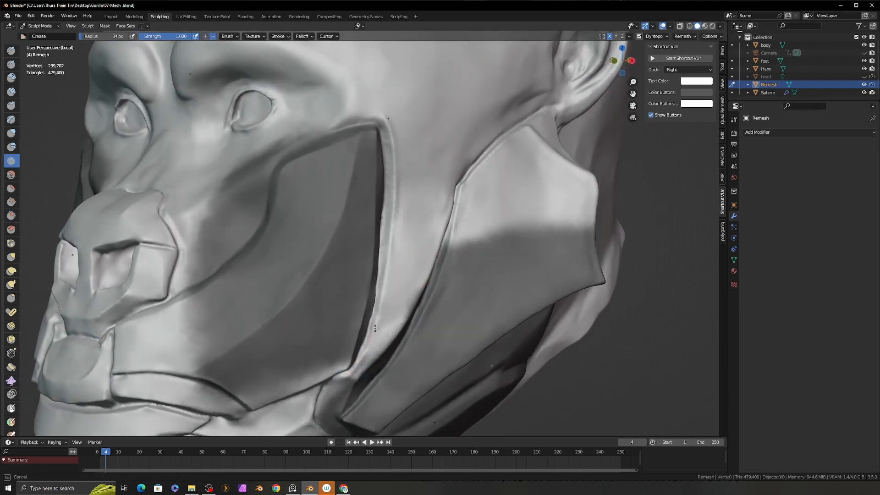
{"action": "left_click_drag", "start_coordinate": [375, 329], "coordinate": [380, 303]}
{"action": "middle_click_drag", "start_coordinate": [383, 297], "coordinate": [391, 268]}
{"action": "key", "text": "shift+t"}
{"action": "left_click_drag", "start_coordinate": [360, 363], "coordinate": [361, 361]}
{"action": "middle_click_drag", "start_coordinate": [374, 350], "coordinate": [407, 310]}
Step: Erase the mask along the rear cheek panel's front edge with the 49 px Mask brush
{"action": "key", "text": "m"}
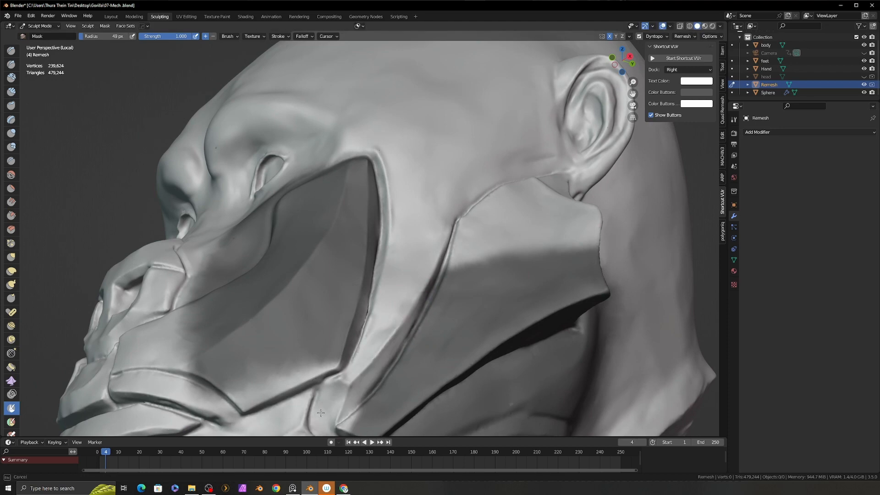
{"action": "mouse_move", "coordinate": [408, 339]}
{"action": "middle_mouse_down"}
{"action": "mouse_move", "coordinate": [416, 319]}
{"action": "mouse_move", "coordinate": [350, 373]}
{"action": "middle_mouse_up"}
{"action": "key", "text": "shift+t"}
{"action": "mouse_move", "coordinate": [326, 407]}
{"action": "middle_mouse_down"}
{"action": "mouse_move", "coordinate": [392, 324]}
{"action": "mouse_move", "coordinate": [403, 163]}
{"action": "mouse_move", "coordinate": [383, 148]}
{"action": "middle_mouse_up"}
Step: Flatten the rim beside the front cheek panel's rear edge with Scrape/Peaks at 30 px and 22 px, and clear the mask
{"action": "key", "text": "c"}
{"action": "key", "text": "shift+t"}
{"action": "key", "text": "f"}
{"action": "left_click", "coordinate": [384, 147]}
{"action": "left_click_drag", "start_coordinate": [384, 147], "coordinate": [383, 199]}
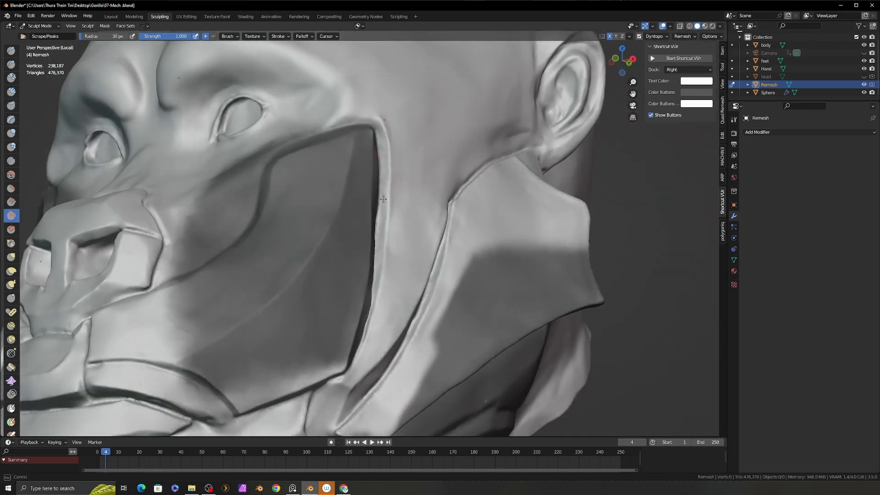
{"action": "middle_click_drag", "start_coordinate": [385, 212], "coordinate": [378, 286]}
{"action": "middle_click_drag", "start_coordinate": [372, 348], "coordinate": [429, 275], "text": "ctrl"}
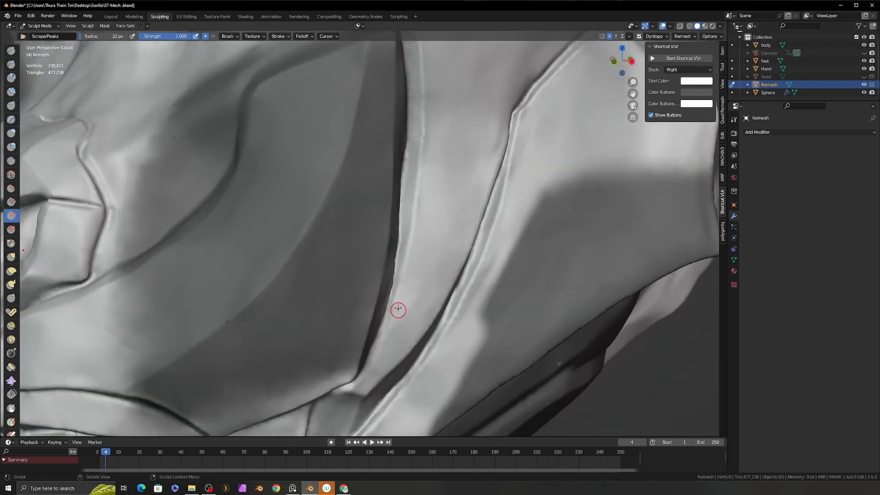
{"action": "middle_click_drag", "start_coordinate": [405, 300], "coordinate": [367, 361]}
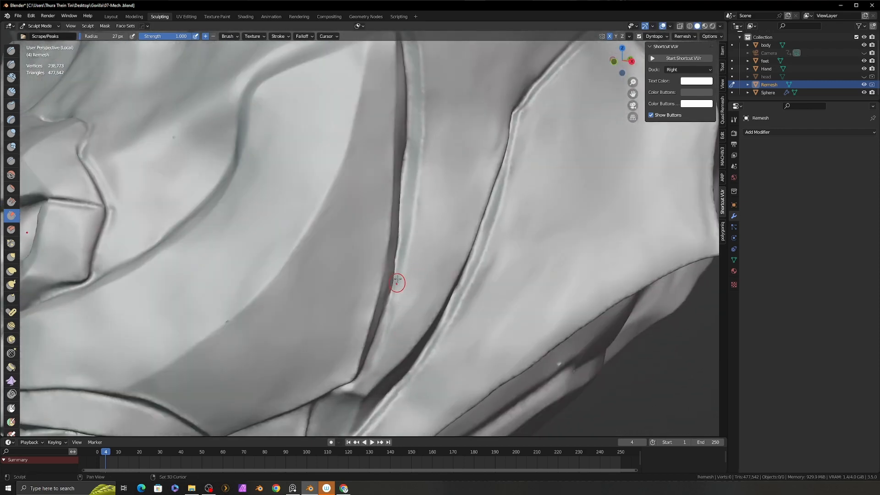
Step: Undo the last crease stroke, set Crease strength to 0.600 and crease the lower rim behind the front cheek panel
{"action": "middle_click_drag", "start_coordinate": [408, 222], "coordinate": [378, 326]}
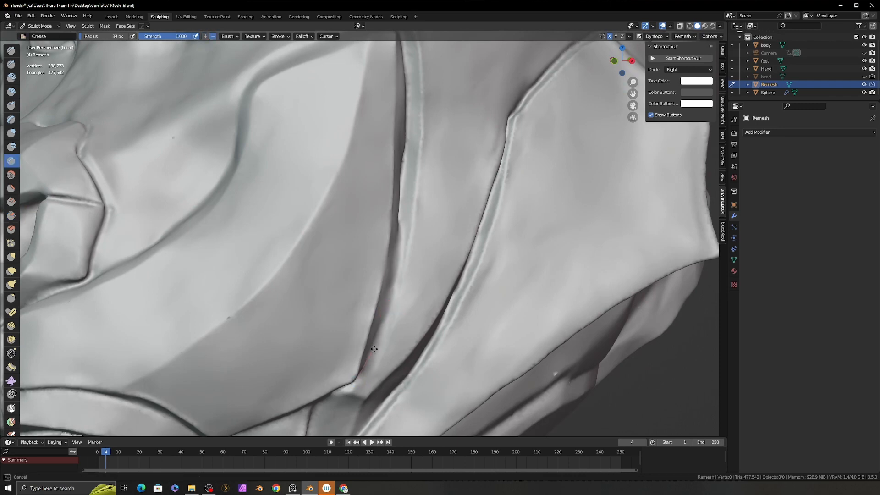
{"action": "key", "text": "ctrl+z"}
{"action": "key", "text": "shift+f"}
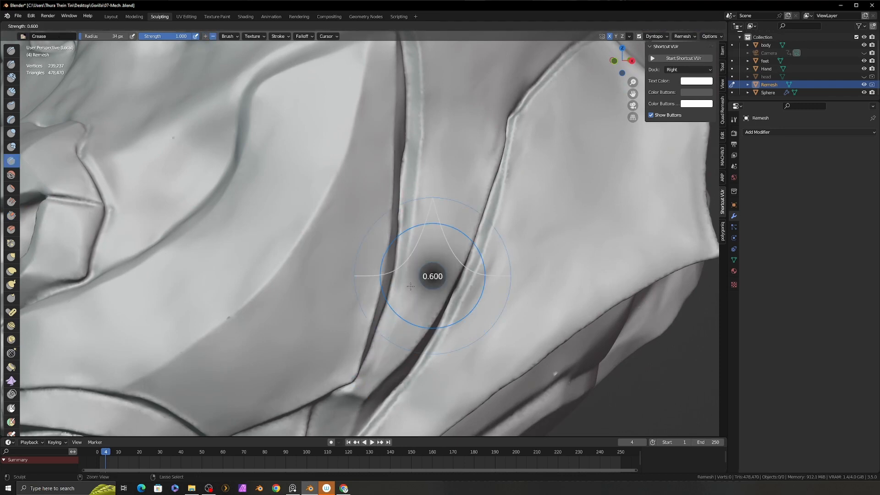
{"action": "left_click", "coordinate": [388, 276]}
{"action": "left_click_drag", "start_coordinate": [414, 229], "coordinate": [398, 284]}
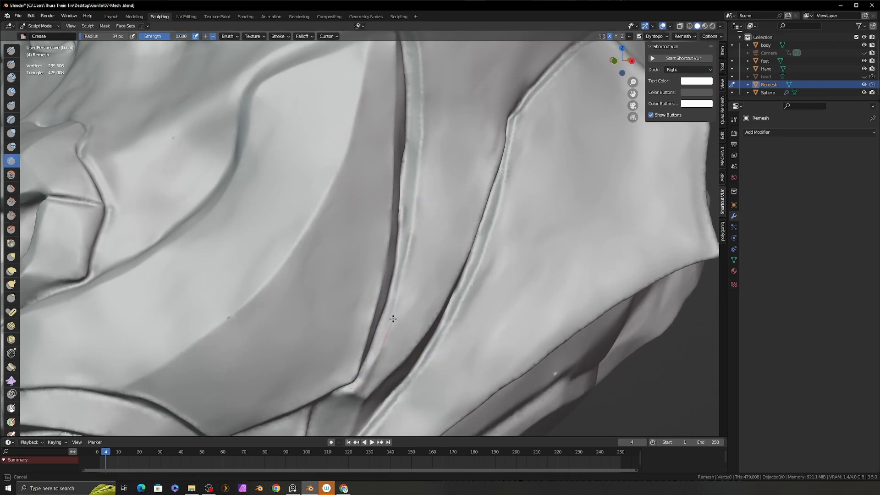
{"action": "left_click_drag", "start_coordinate": [393, 318], "coordinate": [412, 274]}
Step: Build up the rear cheek panel's upper rear corner with Clay Strips at 34 px and flatten it with Scrape/Peaks
{"action": "scroll", "coordinate": [425, 257], "scroll_direction": "down", "scroll_amount": 3}
{"action": "middle_click_drag", "start_coordinate": [436, 249], "coordinate": [524, 271]}
{"action": "key", "text": "c"}
{"action": "left_click_drag", "start_coordinate": [463, 181], "coordinate": [487, 194]}
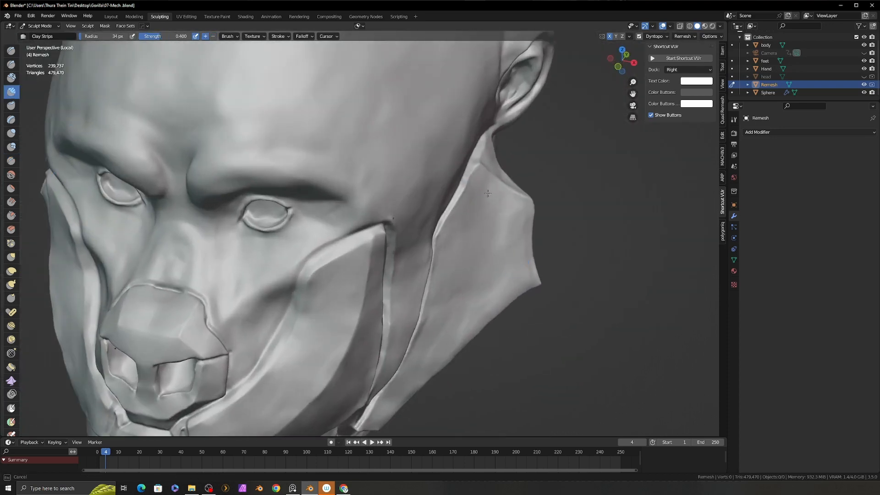
{"action": "mouse_move", "coordinate": [487, 193]}
{"action": "middle_mouse_down"}
{"action": "mouse_move", "coordinate": [507, 236]}
{"action": "mouse_move", "coordinate": [502, 216]}
{"action": "mouse_move", "coordinate": [516, 223]}
{"action": "middle_mouse_up"}
{"action": "key", "text": "shift+t"}
Step: Pinch the facet edges at the rear cheek panel's upper rear corner at 32 px and scrape its rear edge
{"action": "key", "text": "p"}
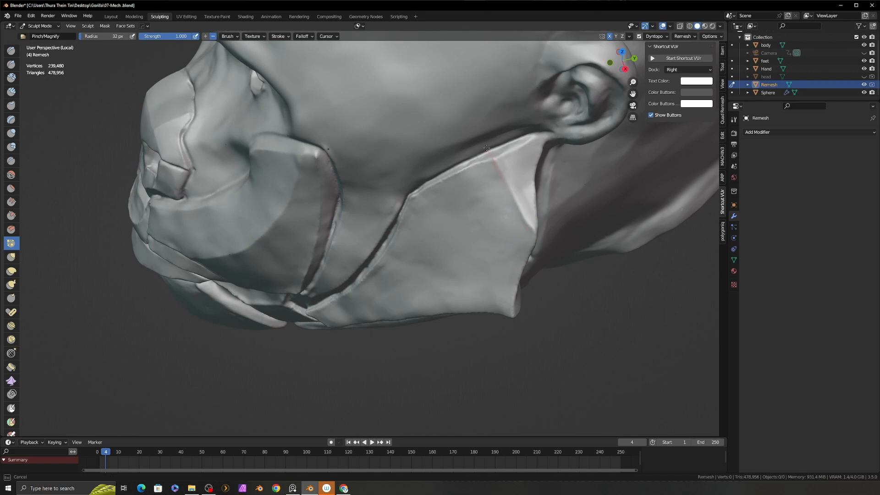
{"action": "middle_click_drag", "start_coordinate": [491, 150], "coordinate": [486, 183]}
{"action": "left_click_drag", "start_coordinate": [528, 214], "coordinate": [544, 178]}
{"action": "mouse_move", "coordinate": [544, 178]}
{"action": "middle_mouse_down"}
{"action": "mouse_move", "coordinate": [550, 211]}
{"action": "mouse_move", "coordinate": [531, 220]}
{"action": "mouse_move", "coordinate": [510, 266]}
{"action": "middle_mouse_up"}
{"action": "key", "text": "shift+t"}
{"action": "mouse_move", "coordinate": [532, 234]}
{"action": "left_mouse_down"}
{"action": "mouse_move", "coordinate": [511, 242]}
{"action": "mouse_move", "coordinate": [523, 244]}
{"action": "left_mouse_up"}
{"action": "left_click_drag", "start_coordinate": [517, 255], "coordinate": [571, 241]}
Step: Reshape the rear cheek panel's lower rear corner with the Grab brush at 110 px and 71 px
{"action": "mouse_move", "coordinate": [571, 242]}
{"action": "middle_mouse_down"}
{"action": "mouse_move", "coordinate": [533, 262]}
{"action": "mouse_move", "coordinate": [566, 275]}
{"action": "mouse_move", "coordinate": [568, 286]}
{"action": "mouse_move", "coordinate": [541, 321]}
{"action": "middle_mouse_up"}
{"action": "key", "text": "g"}
{"action": "key", "text": "f"}
{"action": "left_click", "coordinate": [556, 283]}
{"action": "key", "text": "shift+c"}
{"action": "key", "text": "g"}
{"action": "key", "text": "f"}
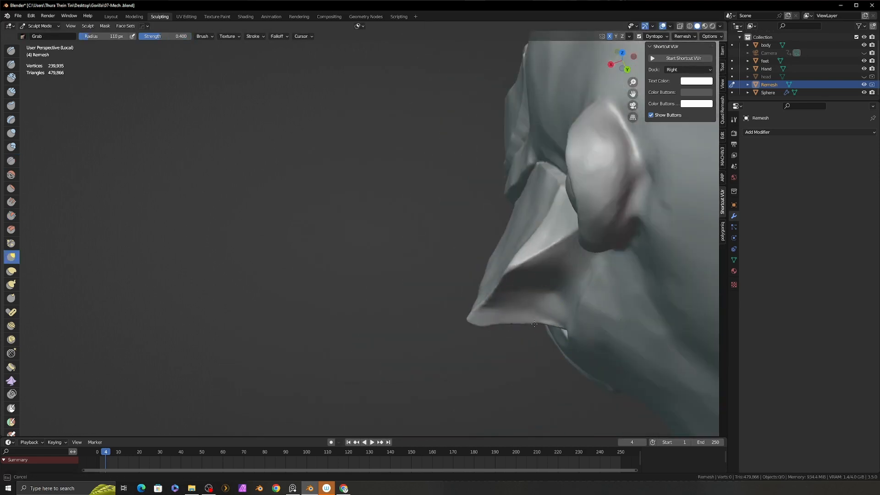
{"action": "middle_click_drag", "start_coordinate": [485, 324], "coordinate": [521, 373]}
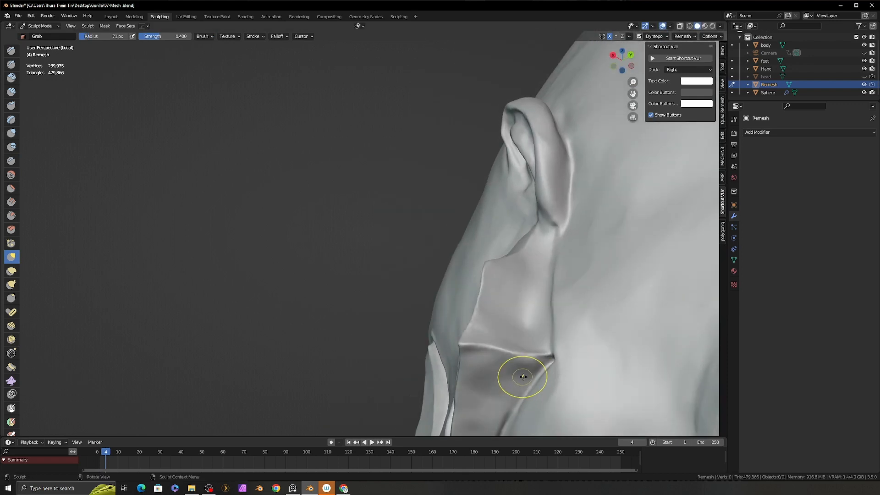
Step: Sharpen the lower back edge of the rear cheek panel with Pinch/Magnify at 37 px
{"action": "key", "text": "p"}
{"action": "left_click_drag", "start_coordinate": [459, 347], "coordinate": [452, 347]}
{"action": "mouse_move", "coordinate": [485, 330]}
{"action": "middle_mouse_down"}
{"action": "mouse_move", "coordinate": [521, 359]}
{"action": "mouse_move", "coordinate": [534, 337]}
{"action": "middle_mouse_up"}
{"action": "left_click_drag", "start_coordinate": [540, 348], "coordinate": [454, 352]}
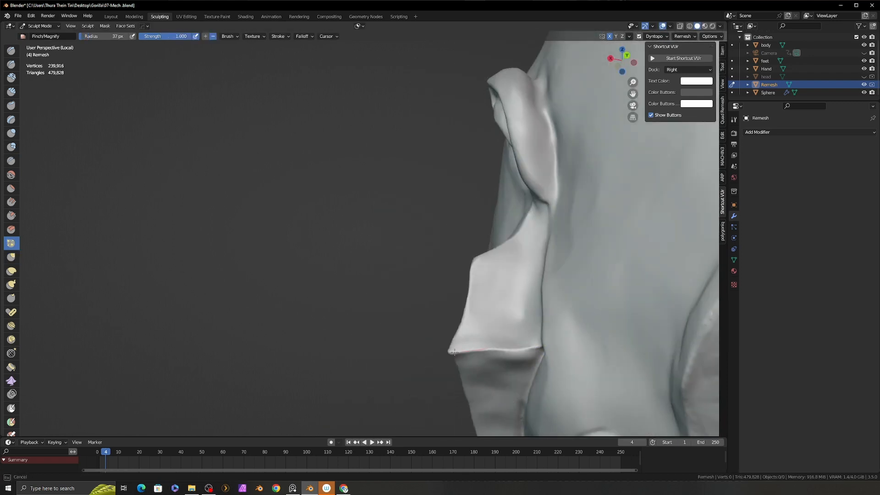
Step: Scrape the underside beneath the rear cheek panel's lower back edge and touch it up with Clay Strips and Grab
{"action": "key", "text": "shift+t"}
{"action": "left_click_drag", "start_coordinate": [534, 362], "coordinate": [472, 362]}
{"action": "middle_click_drag", "start_coordinate": [490, 317], "coordinate": [541, 350]}
{"action": "key", "text": "c"}
{"action": "mouse_move", "coordinate": [527, 309]}
{"action": "middle_mouse_down"}
{"action": "mouse_move", "coordinate": [539, 323]}
{"action": "mouse_move", "coordinate": [529, 299]}
{"action": "mouse_move", "coordinate": [511, 315]}
{"action": "mouse_move", "coordinate": [501, 351]}
{"action": "mouse_move", "coordinate": [486, 334]}
{"action": "middle_mouse_up"}
{"action": "key", "text": "g"}
Step: Crease the neck boundary under the rear cheek panel at 23 px and up its back side to the ear at 50 px
{"action": "key", "text": "shift+c"}
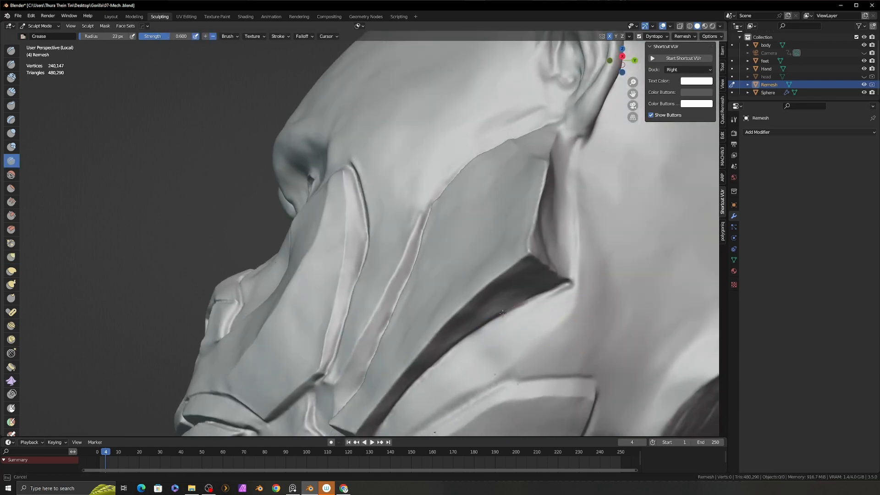
{"action": "left_click_drag", "start_coordinate": [502, 314], "coordinate": [473, 336]}
{"action": "left_click_drag", "start_coordinate": [571, 284], "coordinate": [532, 305]}
{"action": "mouse_move", "coordinate": [550, 293]}
{"action": "middle_mouse_down"}
{"action": "mouse_move", "coordinate": [562, 286]}
{"action": "mouse_move", "coordinate": [529, 346]}
{"action": "middle_mouse_up"}
{"action": "left_click_drag", "start_coordinate": [531, 348], "coordinate": [540, 331]}
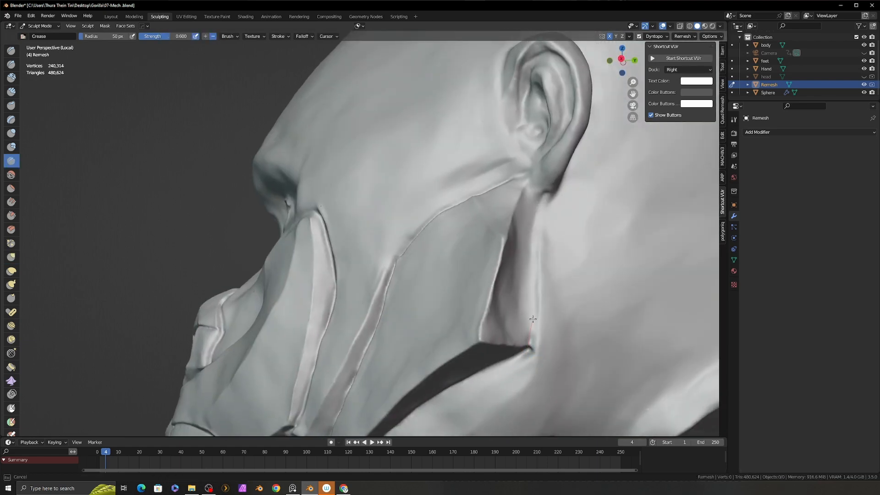
{"action": "left_click_drag", "start_coordinate": [533, 232], "coordinate": [545, 197]}
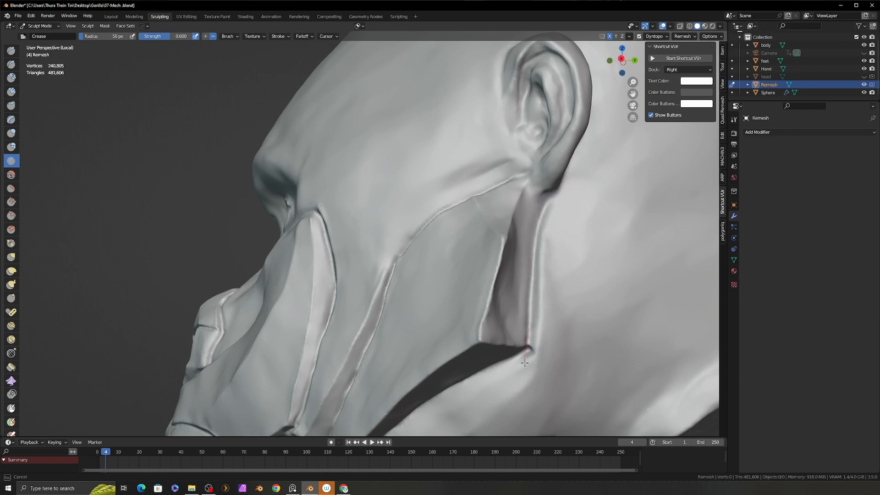
{"action": "left_click_drag", "start_coordinate": [525, 363], "coordinate": [523, 366]}
Step: Flatten the ridge on the neck behind the rear cheek panel with Scrape/Peaks at 39 px
{"action": "mouse_move", "coordinate": [523, 365]}
{"action": "middle_mouse_down"}
{"action": "mouse_move", "coordinate": [509, 341]}
{"action": "mouse_move", "coordinate": [530, 340]}
{"action": "middle_mouse_up"}
{"action": "scroll", "coordinate": [530, 335], "scroll_direction": "down", "scroll_amount": 1}
{"action": "key", "text": "shift+t"}
{"action": "middle_click_drag", "start_coordinate": [497, 304], "coordinate": [506, 321]}
{"action": "left_click_drag", "start_coordinate": [503, 327], "coordinate": [507, 289]}
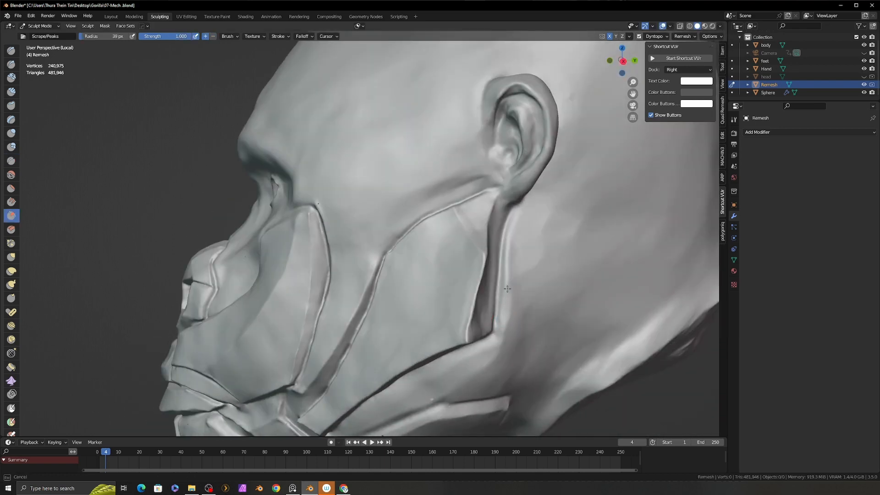
{"action": "middle_click_drag", "start_coordinate": [493, 345], "coordinate": [530, 287]}
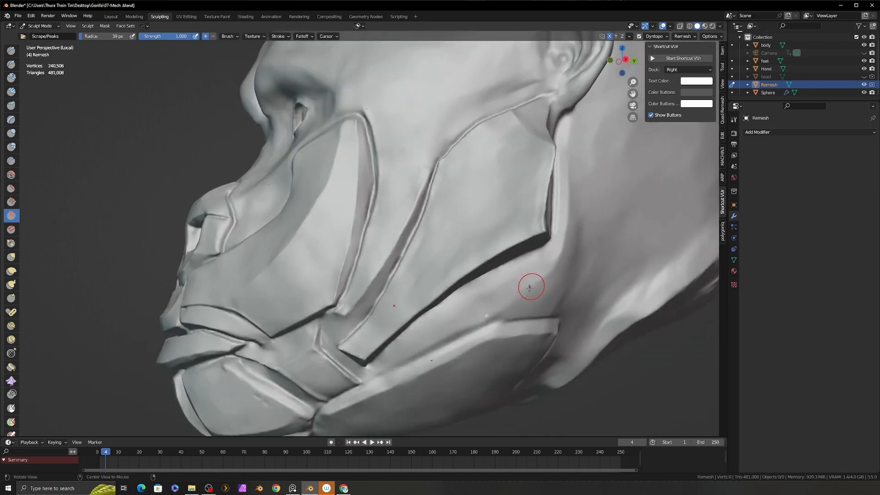
Step: Lasso-mask the whole chin from the side and from below, and invert the mask
{"action": "mouse_move", "coordinate": [331, 174]}
{"action": "left_mouse_down", "text": "ctrl+shift"}
{"action": "mouse_move", "coordinate": [414, 133]}
{"action": "mouse_move", "coordinate": [505, 194]}
{"action": "mouse_move", "coordinate": [512, 257]}
{"action": "left_mouse_up", "text": "ctrl+shift"}
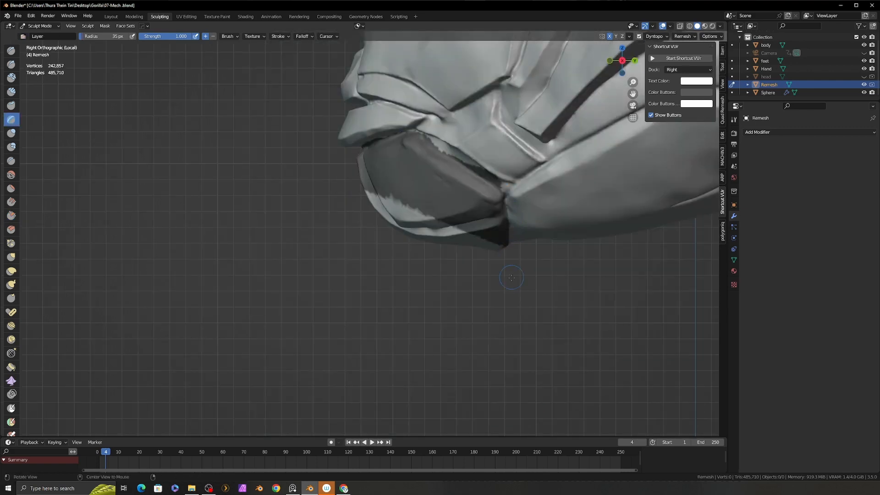
{"action": "middle_click_drag", "start_coordinate": [511, 272], "coordinate": [522, 250]}
{"action": "left_click_drag", "start_coordinate": [522, 250], "coordinate": [456, 316], "text": "ctrl"}
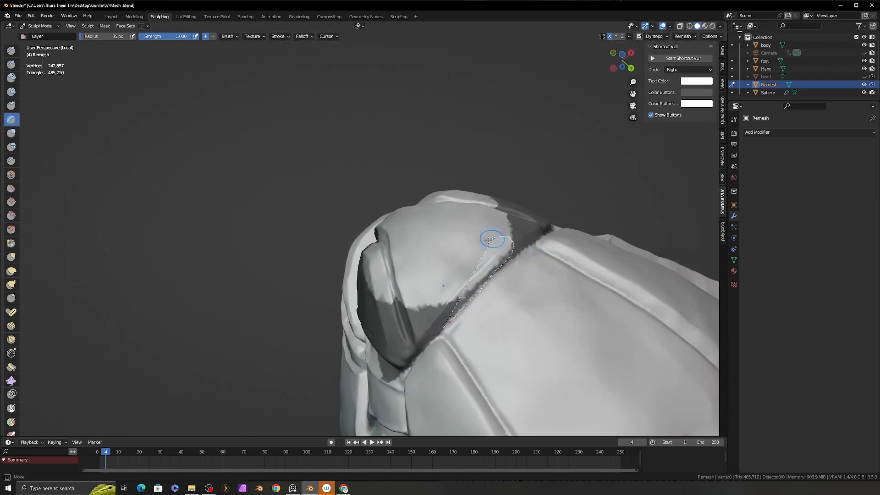
{"action": "left_click_drag", "start_coordinate": [458, 206], "coordinate": [381, 332], "text": "alt"}
{"action": "mouse_move", "coordinate": [484, 270]}
{"action": "left_mouse_down", "text": "ctrl+shift"}
{"action": "mouse_move", "coordinate": [407, 167]}
{"action": "mouse_move", "coordinate": [374, 252]}
{"action": "left_mouse_up", "text": "ctrl+shift"}
{"action": "left_click_drag", "start_coordinate": [406, 201], "coordinate": [433, 284], "text": "ctrl+alt"}
{"action": "key", "text": "ctrl+i"}
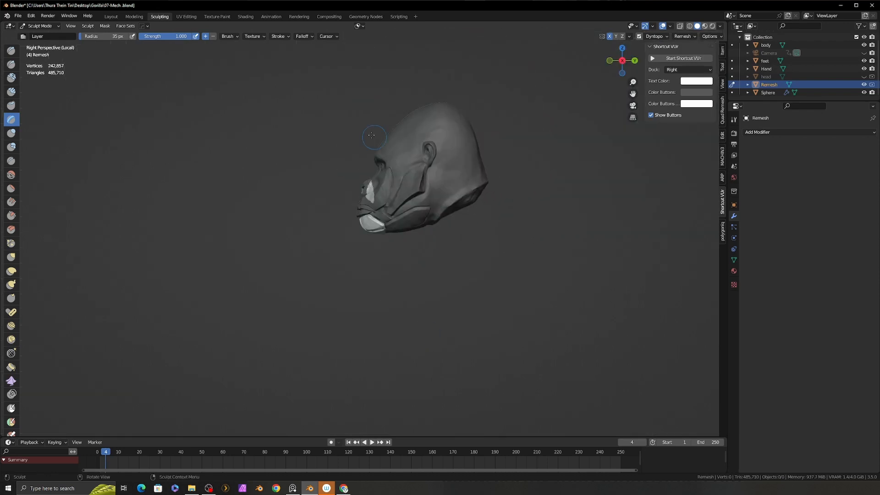
Step: Lasso-mask the stray unmasked area around the nose, leaving only the chin unmasked
{"action": "left_click_drag", "start_coordinate": [360, 144], "coordinate": [365, 202], "text": "ctrl+shift"}
{"action": "middle_click_drag", "start_coordinate": [366, 202], "coordinate": [385, 200], "text": "alt"}
{"action": "key", "text": "KP_Decimal"}
{"action": "middle_click_drag", "start_coordinate": [552, 261], "coordinate": [466, 290]}
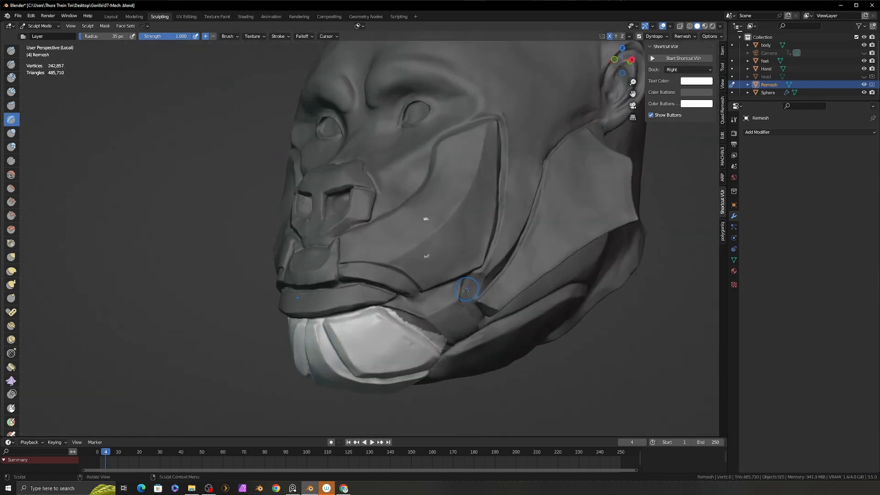
Step: Paint the mask along the chin's upper edge under the lower lip with the Mask brush at 40 px and 38 px
{"action": "mouse_move", "coordinate": [435, 242]}
{"action": "middle_mouse_down"}
{"action": "mouse_move", "coordinate": [426, 243]}
{"action": "mouse_move", "coordinate": [504, 318]}
{"action": "middle_mouse_up"}
{"action": "key", "text": "f"}
{"action": "left_click", "coordinate": [504, 318]}
{"action": "mouse_move", "coordinate": [507, 326]}
{"action": "left_mouse_down"}
{"action": "mouse_move", "coordinate": [444, 296]}
{"action": "mouse_move", "coordinate": [502, 320]}
{"action": "left_mouse_up"}
{"action": "key", "text": "f"}
{"action": "left_click", "coordinate": [508, 317]}
{"action": "middle_click_drag", "start_coordinate": [423, 224], "coordinate": [487, 293]}
{"action": "middle_click_drag", "start_coordinate": [487, 293], "coordinate": [481, 265], "text": "ctrl"}
{"action": "key", "text": "f"}
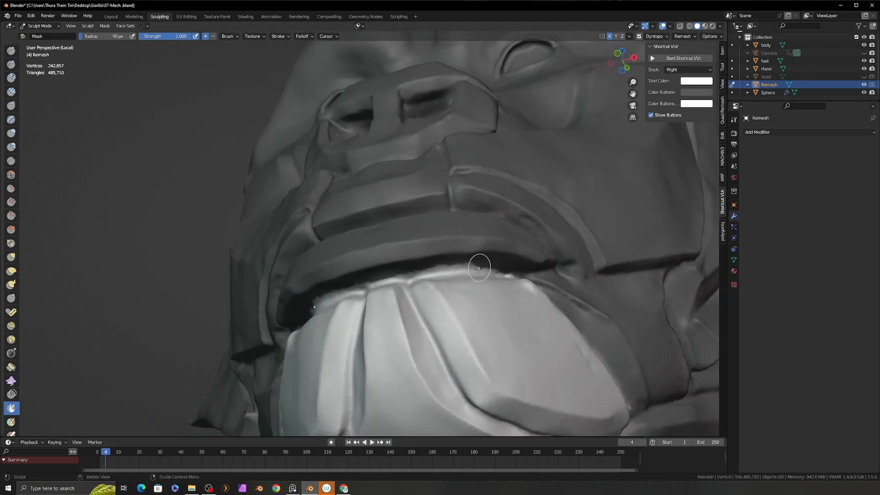
{"action": "mouse_move", "coordinate": [481, 265]}
{"action": "left_mouse_down"}
{"action": "mouse_move", "coordinate": [323, 303]}
{"action": "mouse_move", "coordinate": [456, 272]}
{"action": "mouse_move", "coordinate": [527, 268]}
{"action": "left_mouse_up"}
{"action": "middle_click_drag", "start_coordinate": [527, 268], "coordinate": [495, 261]}
{"action": "mouse_move", "coordinate": [495, 261]}
{"action": "middle_mouse_down", "text": "ctrl"}
{"action": "mouse_move", "coordinate": [504, 296]}
{"action": "mouse_move", "coordinate": [509, 283]}
{"action": "middle_mouse_up", "text": "ctrl"}
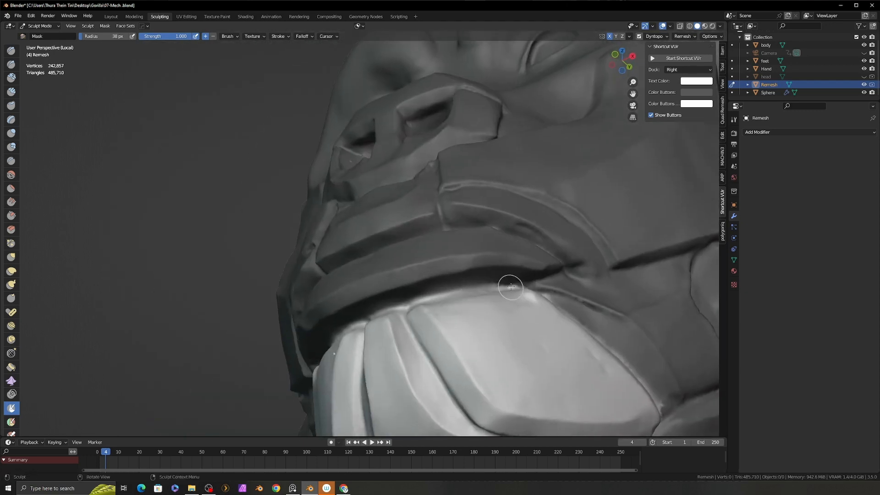
Step: Set the Mask brush to 24 px, change its falloff preset and check the mask border along the chin's upper edge
{"action": "key", "text": "f"}
{"action": "left_click", "coordinate": [516, 284]}
{"action": "left_click", "coordinate": [304, 36]}
{"action": "left_click", "coordinate": [301, 52]}
{"action": "left_click", "coordinate": [293, 87]}
{"action": "middle_click_drag", "start_coordinate": [488, 320], "coordinate": [481, 288], "text": "ctrl"}
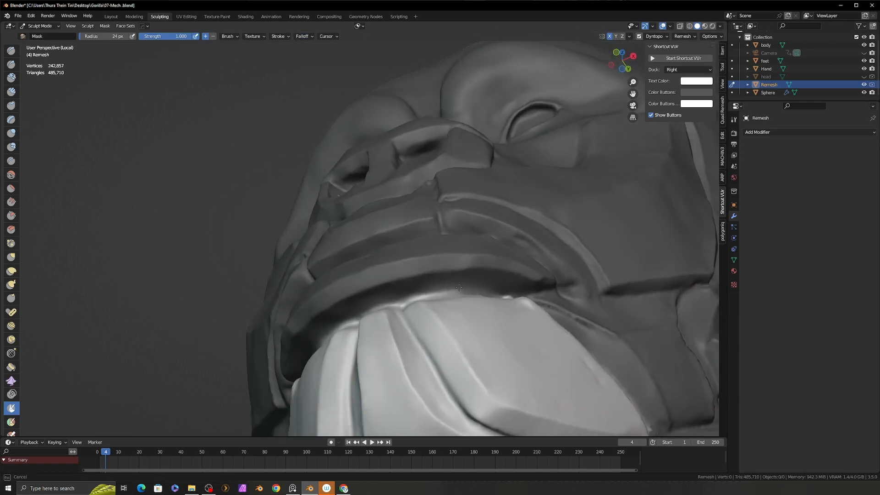
{"action": "middle_click_drag", "start_coordinate": [338, 331], "coordinate": [459, 341]}
{"action": "middle_click_drag", "start_coordinate": [321, 197], "coordinate": [256, 229], "text": "ctrl"}
{"action": "middle_click_drag", "start_coordinate": [360, 169], "coordinate": [307, 161]}
{"action": "middle_click_drag", "start_coordinate": [229, 146], "coordinate": [57, 175]}
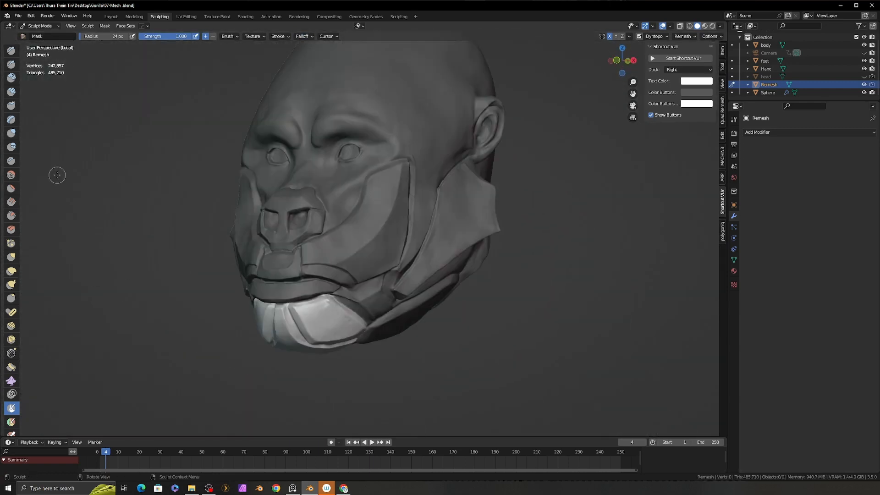
Step: Invert the mask, turn off Dyntopo and separate the masked chin with Mask Slice to New Object
{"action": "key", "text": "ctrl+i"}
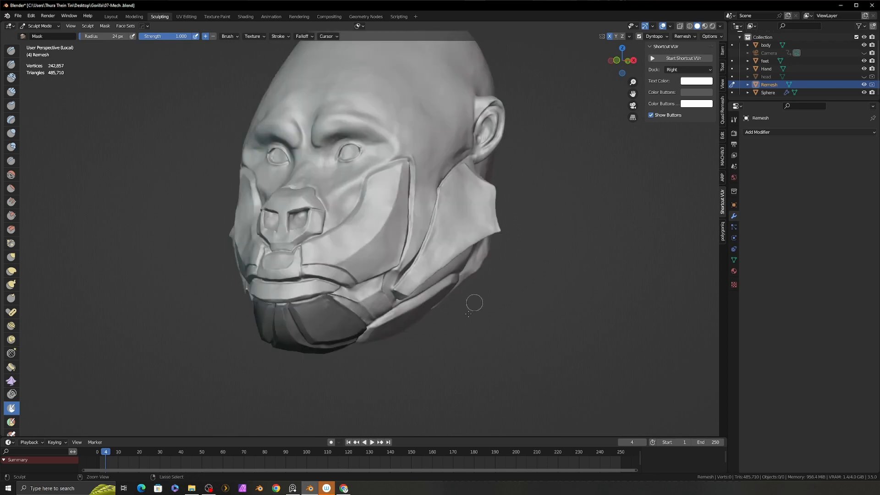
{"action": "left_click_drag", "start_coordinate": [553, 290], "coordinate": [660, 275], "text": "alt"}
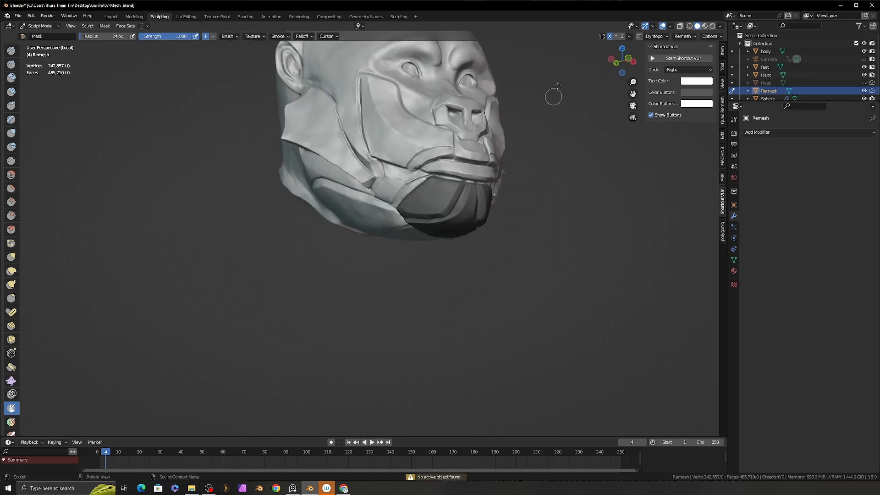
{"action": "left_click_drag", "start_coordinate": [502, 123], "coordinate": [531, 121], "text": "alt"}
{"action": "left_click_drag", "start_coordinate": [534, 131], "coordinate": [530, 168], "text": "ctrl+alt"}
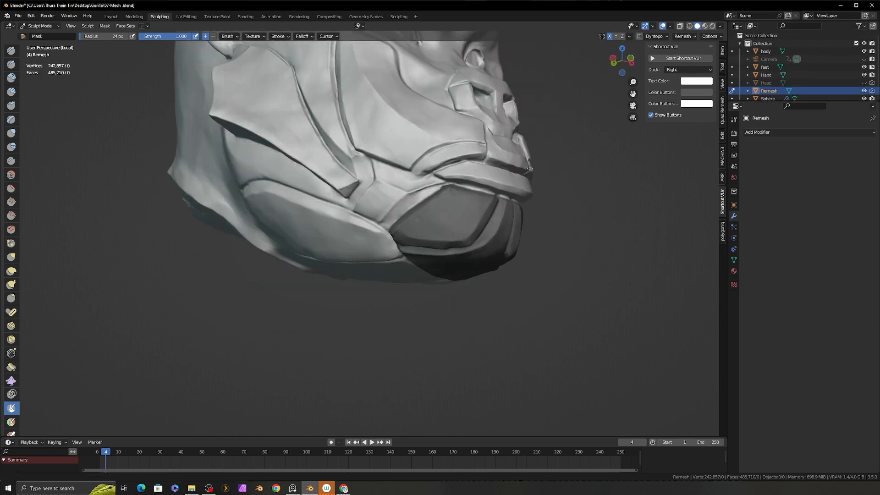
{"action": "left_click", "coordinate": [105, 26]}
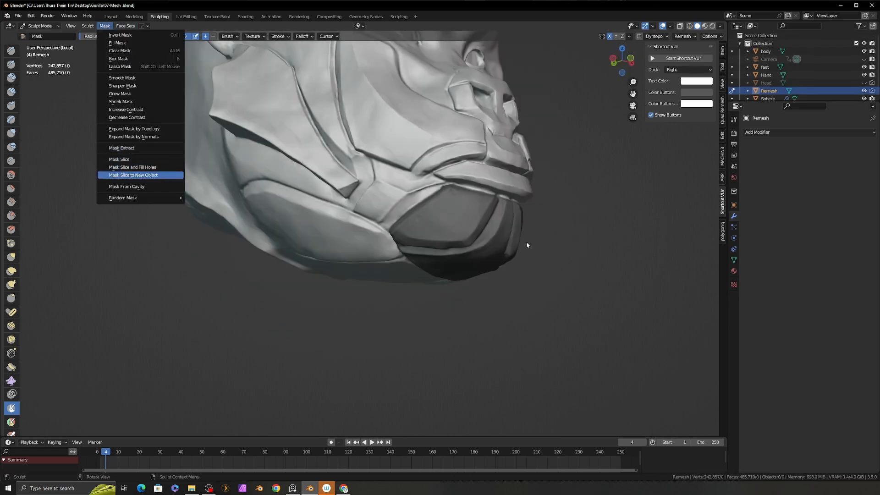
{"action": "mouse_move", "coordinate": [532, 240]}
{"action": "left_mouse_down", "text": "alt"}
{"action": "mouse_move", "coordinate": [535, 194]}
{"action": "mouse_move", "coordinate": [531, 242]}
{"action": "left_mouse_up", "text": "alt"}
Step: Isolate the separated chin piece in local view and open it in Sculpt Mode
{"action": "key", "text": "slash"}
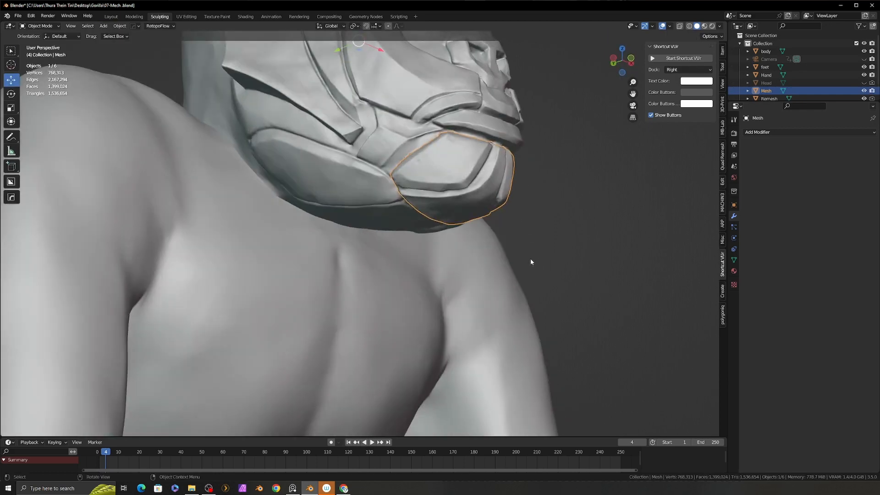
{"action": "key", "text": "slash"}
{"action": "mouse_move", "coordinate": [487, 202]}
{"action": "middle_mouse_down"}
{"action": "mouse_move", "coordinate": [576, 286]}
{"action": "mouse_move", "coordinate": [459, 202]}
{"action": "mouse_move", "coordinate": [522, 153]}
{"action": "mouse_move", "coordinate": [487, 202]}
{"action": "mouse_move", "coordinate": [379, 211]}
{"action": "middle_mouse_up"}
{"action": "key", "text": "ctrl+Tab"}
{"action": "middle_click_drag", "start_coordinate": [479, 220], "coordinate": [398, 211]}
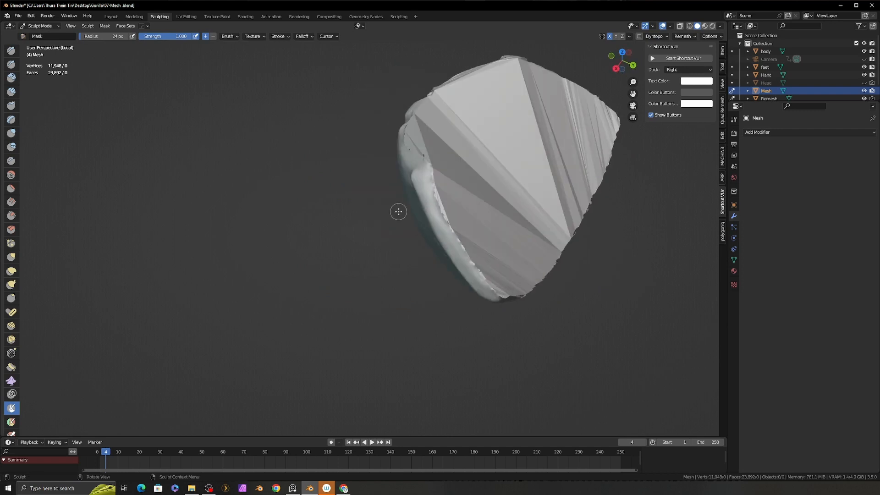
Step: Choose the Simplify brush and enable Dyntopo for the chin piece
{"action": "middle_click_drag", "start_coordinate": [353, 196], "coordinate": [390, 206]}
{"action": "middle_click_drag", "start_coordinate": [403, 224], "coordinate": [330, 287], "text": "shift"}
{"action": "left_click", "coordinate": [12, 394]}
{"action": "mouse_move", "coordinate": [293, 220]}
{"action": "middle_mouse_down"}
{"action": "mouse_move", "coordinate": [316, 317]}
{"action": "mouse_move", "coordinate": [339, 293]}
{"action": "middle_mouse_up"}
{"action": "left_click", "coordinate": [640, 36]}
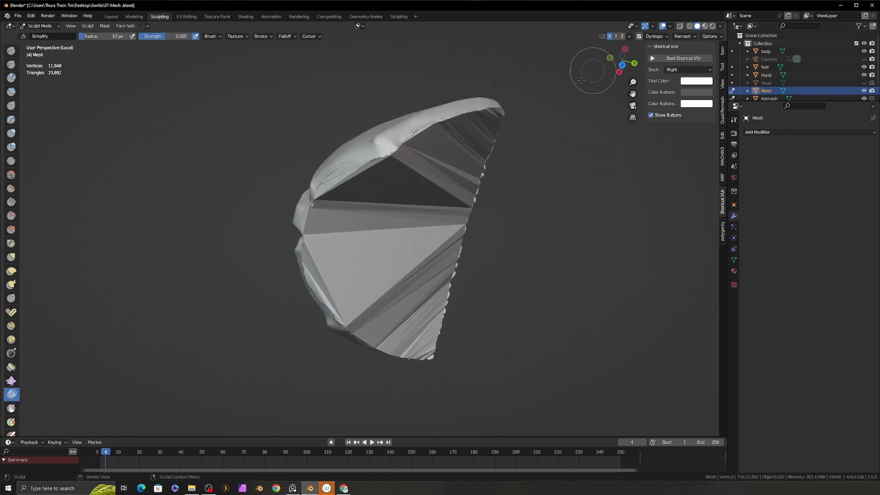
Step: Retopologize the chin piece's stretched back faces with Simplify strokes at 65 px
{"action": "middle_click_drag", "start_coordinate": [481, 120], "coordinate": [426, 138]}
{"action": "scroll", "coordinate": [412, 113], "scroll_direction": "up", "scroll_amount": 2}
{"action": "key", "text": "ctrl+Tab"}
{"action": "left_click", "coordinate": [311, 115]}
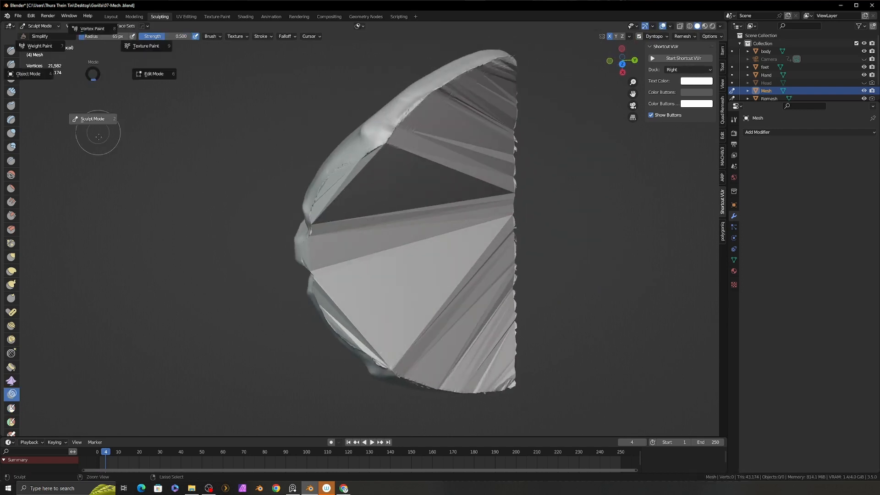
{"action": "right_click", "coordinate": [140, 135]}
{"action": "left_click", "coordinate": [140, 140]}
{"action": "key", "text": "ctrl+Tab"}
{"action": "left_click", "coordinate": [364, 253]}
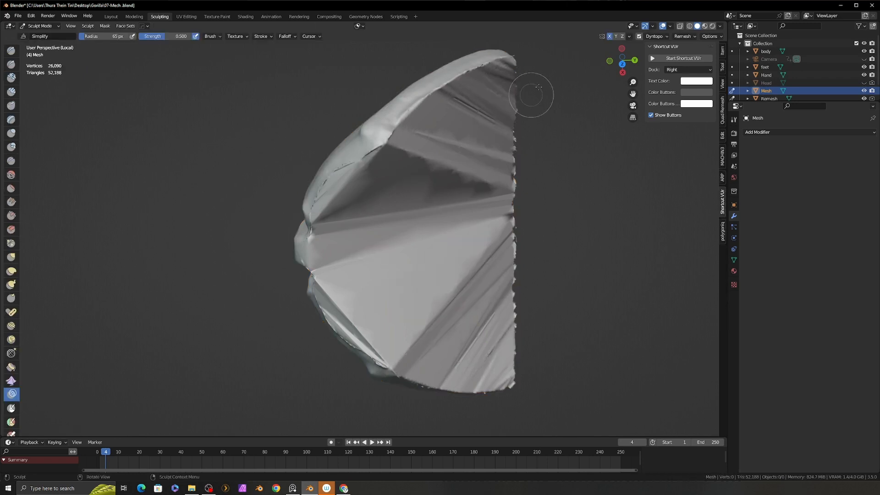
{"action": "mouse_move", "coordinate": [534, 92]}
{"action": "middle_mouse_down"}
{"action": "mouse_move", "coordinate": [523, 198]}
{"action": "mouse_move", "coordinate": [440, 184]}
{"action": "middle_mouse_up"}
{"action": "mouse_move", "coordinate": [467, 183]}
{"action": "left_mouse_down"}
{"action": "mouse_move", "coordinate": [540, 158]}
{"action": "mouse_move", "coordinate": [440, 181]}
{"action": "mouse_move", "coordinate": [396, 238]}
{"action": "left_mouse_up"}
{"action": "mouse_move", "coordinate": [367, 229]}
{"action": "middle_mouse_down"}
{"action": "mouse_move", "coordinate": [434, 220]}
{"action": "mouse_move", "coordinate": [412, 198]}
{"action": "middle_mouse_up"}
{"action": "left_click_drag", "start_coordinate": [376, 195], "coordinate": [287, 204]}
{"action": "mouse_move", "coordinate": [287, 203]}
{"action": "middle_mouse_down"}
{"action": "mouse_move", "coordinate": [280, 256]}
{"action": "mouse_move", "coordinate": [238, 283]}
{"action": "mouse_move", "coordinate": [321, 270]}
{"action": "middle_mouse_up"}
Step: Sharpen the chin piece's upper edge with the Crease brush at 32 px
{"action": "key", "text": "shift+c"}
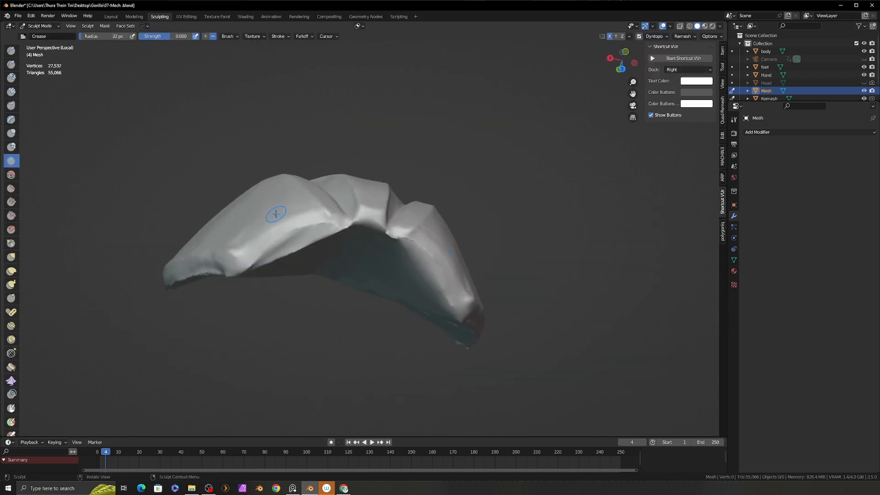
{"action": "left_click_drag", "start_coordinate": [272, 241], "coordinate": [346, 224]}
{"action": "middle_click_drag", "start_coordinate": [346, 224], "coordinate": [317, 198]}
Step: Fill and trim the outer corners of the chin piece with Clay Strips
{"action": "key", "text": "c"}
{"action": "mouse_move", "coordinate": [297, 249]}
{"action": "left_mouse_down"}
{"action": "mouse_move", "coordinate": [316, 225]}
{"action": "mouse_move", "coordinate": [291, 242]}
{"action": "mouse_move", "coordinate": [300, 263]}
{"action": "left_mouse_up"}
{"action": "middle_click_drag", "start_coordinate": [300, 264], "coordinate": [316, 316]}
{"action": "left_click_drag", "start_coordinate": [458, 305], "coordinate": [444, 332]}
{"action": "mouse_move", "coordinate": [445, 332]}
{"action": "middle_mouse_down"}
{"action": "mouse_move", "coordinate": [367, 303]}
{"action": "mouse_move", "coordinate": [176, 293]}
{"action": "middle_mouse_up"}
{"action": "key", "text": "f"}
{"action": "left_click", "coordinate": [179, 305]}
{"action": "mouse_move", "coordinate": [179, 306]}
{"action": "left_mouse_down", "text": "ctrl"}
{"action": "mouse_move", "coordinate": [248, 236]}
{"action": "mouse_move", "coordinate": [213, 280]}
{"action": "mouse_move", "coordinate": [186, 294]}
{"action": "left_mouse_up", "text": "ctrl"}
{"action": "mouse_move", "coordinate": [280, 211]}
{"action": "middle_mouse_down"}
{"action": "mouse_move", "coordinate": [255, 261]}
{"action": "mouse_move", "coordinate": [306, 256]}
{"action": "middle_mouse_up"}
Step: Sharpen the chin piece's lower back rim with inverted Crease strokes at 45 px and 36 px
{"action": "key", "text": "shift+c"}
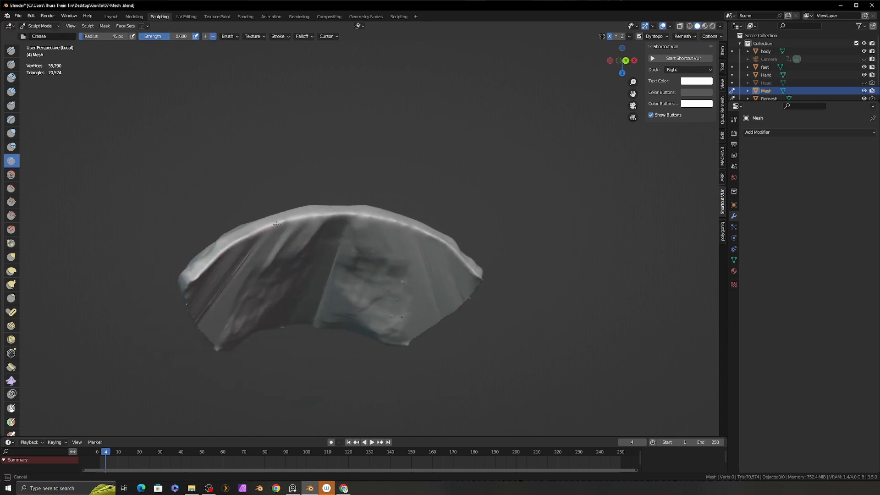
{"action": "left_click_drag", "start_coordinate": [276, 224], "coordinate": [338, 213], "text": "ctrl"}
{"action": "middle_click_drag", "start_coordinate": [372, 214], "coordinate": [382, 234]}
{"action": "key", "text": "f"}
{"action": "left_click", "coordinate": [483, 262]}
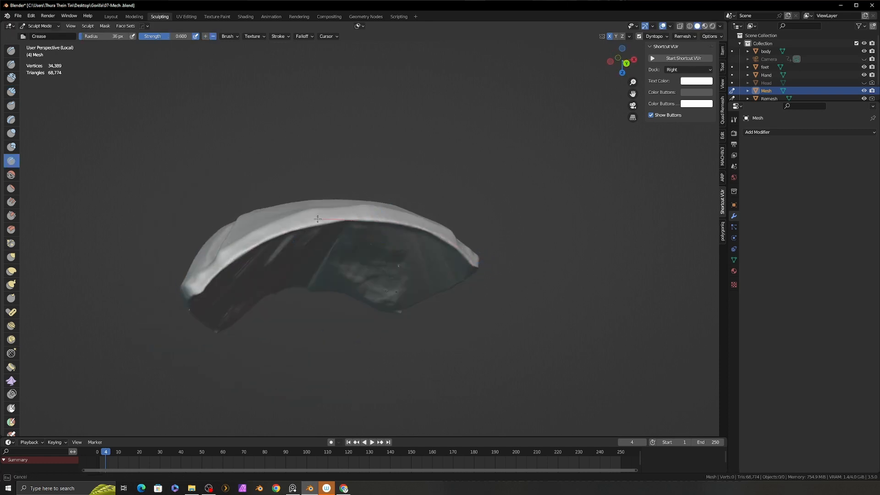
{"action": "left_click_drag", "start_coordinate": [318, 219], "coordinate": [302, 222], "text": "ctrl"}
{"action": "middle_click_drag", "start_coordinate": [298, 221], "coordinate": [266, 279]}
{"action": "left_click_drag", "start_coordinate": [226, 262], "coordinate": [346, 189], "text": "ctrl"}
{"action": "mouse_move", "coordinate": [351, 195]}
{"action": "middle_mouse_down"}
{"action": "mouse_move", "coordinate": [355, 229]}
{"action": "mouse_move", "coordinate": [337, 252]}
{"action": "middle_mouse_up"}
{"action": "scroll", "coordinate": [325, 266], "scroll_direction": "up", "scroll_amount": 1}
{"action": "middle_click_drag", "start_coordinate": [313, 279], "coordinate": [343, 243], "text": "shift"}
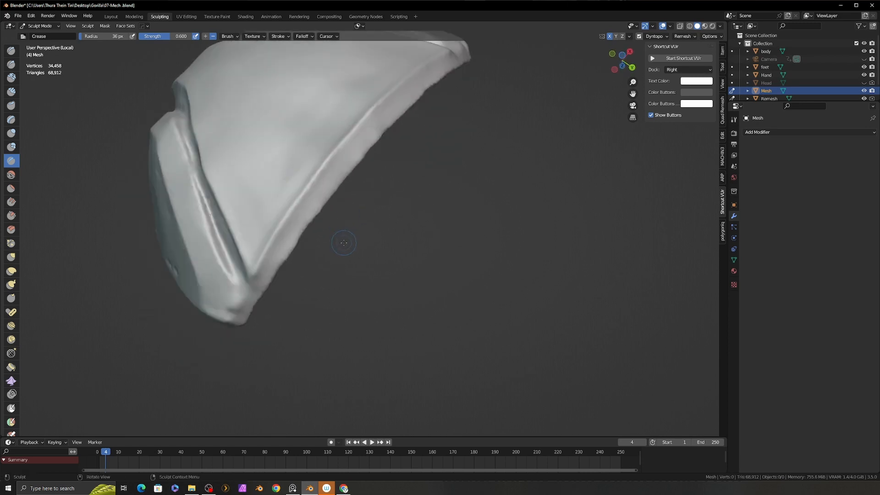
Step: Scrape the rim along the chin piece's lower back edge, pinch it and smooth its outer end
{"action": "key", "text": "shift+t"}
{"action": "left_click_drag", "start_coordinate": [296, 239], "coordinate": [270, 264]}
{"action": "left_click_drag", "start_coordinate": [289, 234], "coordinate": [301, 224]}
{"action": "mouse_move", "coordinate": [300, 223]}
{"action": "middle_mouse_down", "text": "shift"}
{"action": "mouse_move", "coordinate": [263, 324]}
{"action": "mouse_move", "coordinate": [256, 250]}
{"action": "mouse_move", "coordinate": [236, 243]}
{"action": "middle_mouse_up", "text": "shift"}
{"action": "key", "text": "p"}
{"action": "mouse_move", "coordinate": [445, 252]}
{"action": "left_mouse_down"}
{"action": "mouse_move", "coordinate": [417, 220]}
{"action": "mouse_move", "coordinate": [284, 182]}
{"action": "left_mouse_up"}
{"action": "mouse_move", "coordinate": [162, 215]}
{"action": "left_mouse_down", "text": "shift"}
{"action": "mouse_move", "coordinate": [157, 236]}
{"action": "mouse_move", "coordinate": [183, 256]}
{"action": "left_mouse_up", "text": "shift"}
Step: Flatten the chin piece's back surface with Scrape/Peaks at 53 px
{"action": "mouse_move", "coordinate": [197, 266]}
{"action": "middle_mouse_down"}
{"action": "mouse_move", "coordinate": [222, 281]}
{"action": "mouse_move", "coordinate": [220, 229]}
{"action": "middle_mouse_up"}
{"action": "key", "text": "f"}
{"action": "left_click", "coordinate": [244, 226]}
{"action": "mouse_move", "coordinate": [248, 202]}
{"action": "middle_mouse_down"}
{"action": "mouse_move", "coordinate": [257, 330]}
{"action": "mouse_move", "coordinate": [340, 238]}
{"action": "middle_mouse_up"}
{"action": "middle_click_drag", "start_coordinate": [339, 239], "coordinate": [385, 252]}
{"action": "key", "text": "f"}
{"action": "left_click", "coordinate": [366, 302]}
{"action": "left_click_drag", "start_coordinate": [317, 300], "coordinate": [440, 323]}
{"action": "middle_click_drag", "start_coordinate": [459, 298], "coordinate": [454, 291]}
{"action": "left_click_drag", "start_coordinate": [431, 320], "coordinate": [330, 297]}
{"action": "middle_click_drag", "start_coordinate": [330, 297], "coordinate": [316, 271]}
{"action": "middle_click_drag", "start_coordinate": [319, 221], "coordinate": [187, 284]}
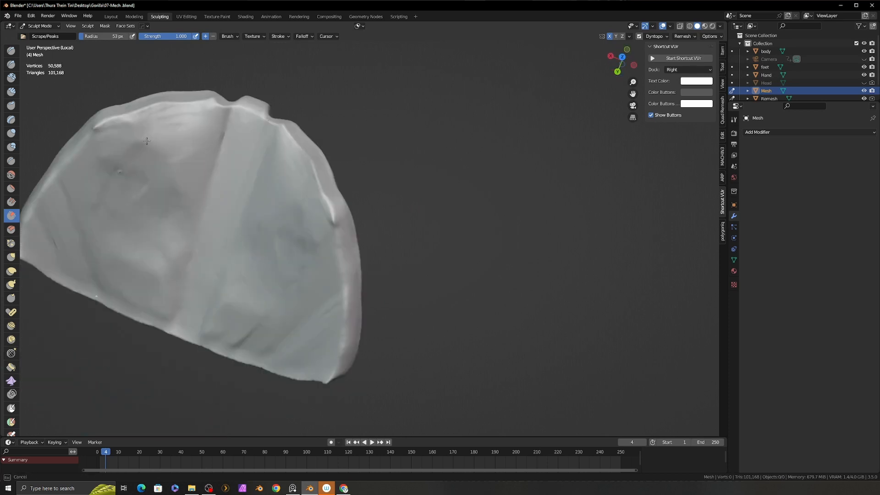
Step: Leave the chin's local view, switch sculpting to the main head mesh, isolate it and enable Dyntopo
{"action": "middle_click_drag", "start_coordinate": [147, 141], "coordinate": [169, 192], "text": "shift"}
{"action": "middle_click_drag", "start_coordinate": [178, 282], "coordinate": [156, 293]}
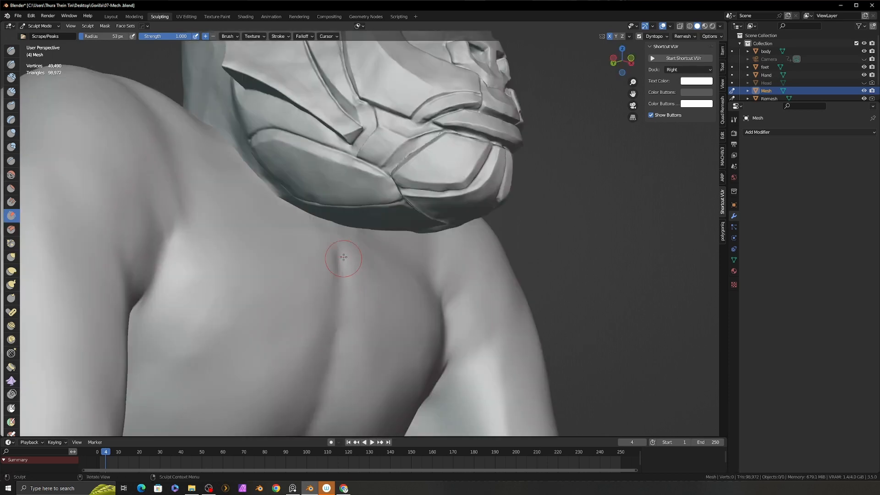
{"action": "middle_click_drag", "start_coordinate": [367, 151], "coordinate": [399, 132]}
{"action": "key", "text": "KP_Divide"}
{"action": "middle_click_drag", "start_coordinate": [412, 261], "coordinate": [371, 225]}
{"action": "scroll", "coordinate": [414, 200], "scroll_direction": "up", "scroll_amount": 2}
{"action": "key", "text": "ctrl+d"}
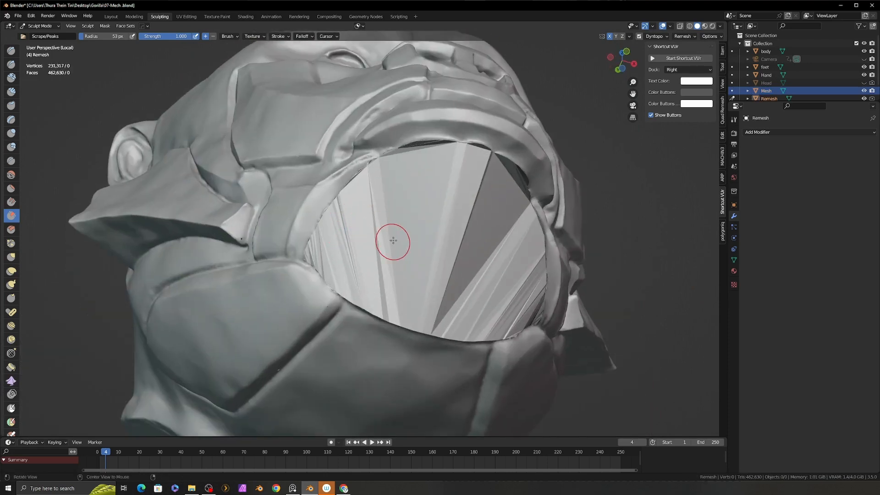
Step: Rework the rim of the head's chin opening with the Simplify brush at 45 px and 53 px
{"action": "scroll", "coordinate": [393, 239], "scroll_direction": "up", "scroll_amount": 1}
{"action": "middle_click_drag", "start_coordinate": [374, 212], "coordinate": [372, 235]}
{"action": "key", "text": "d"}
{"action": "mouse_move", "coordinate": [296, 251]}
{"action": "left_mouse_down"}
{"action": "mouse_move", "coordinate": [303, 227]}
{"action": "mouse_move", "coordinate": [379, 145]}
{"action": "left_mouse_up"}
{"action": "middle_click_drag", "start_coordinate": [379, 145], "coordinate": [417, 143]}
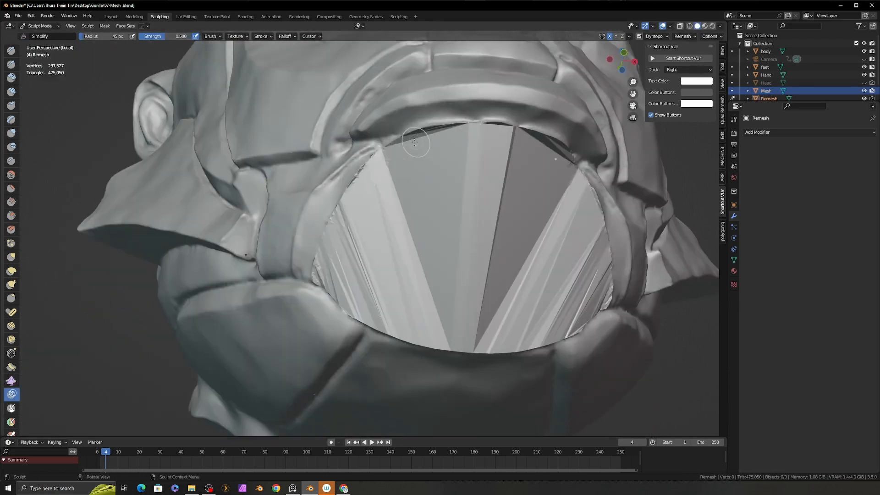
{"action": "left_click_drag", "start_coordinate": [416, 143], "coordinate": [448, 127]}
{"action": "mouse_move", "coordinate": [448, 127]}
{"action": "middle_mouse_down"}
{"action": "mouse_move", "coordinate": [501, 138]}
{"action": "mouse_move", "coordinate": [423, 252]}
{"action": "middle_mouse_up"}
{"action": "middle_click_drag", "start_coordinate": [372, 300], "coordinate": [340, 212]}
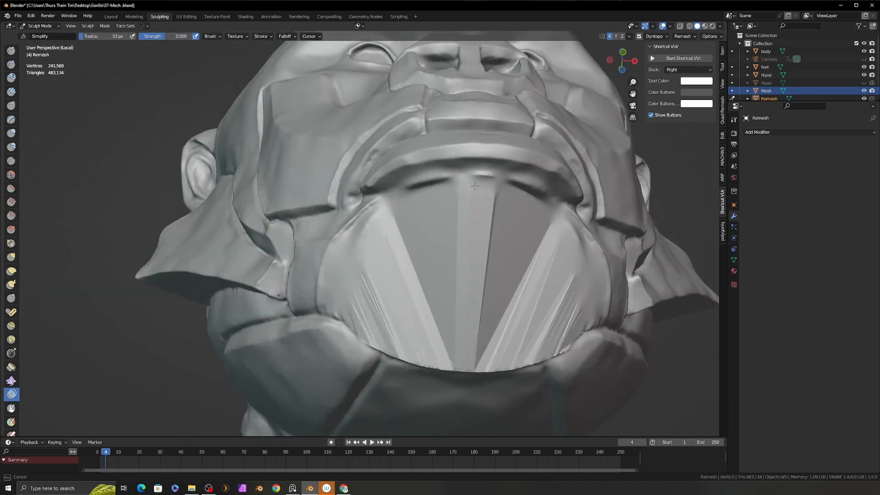
Step: Apply smooth shading to the head mesh in Object Mode and return to Sculpt Mode
{"action": "key", "text": "ctrl+Tab"}
{"action": "left_click", "coordinate": [412, 234]}
{"action": "right_click", "coordinate": [362, 236]}
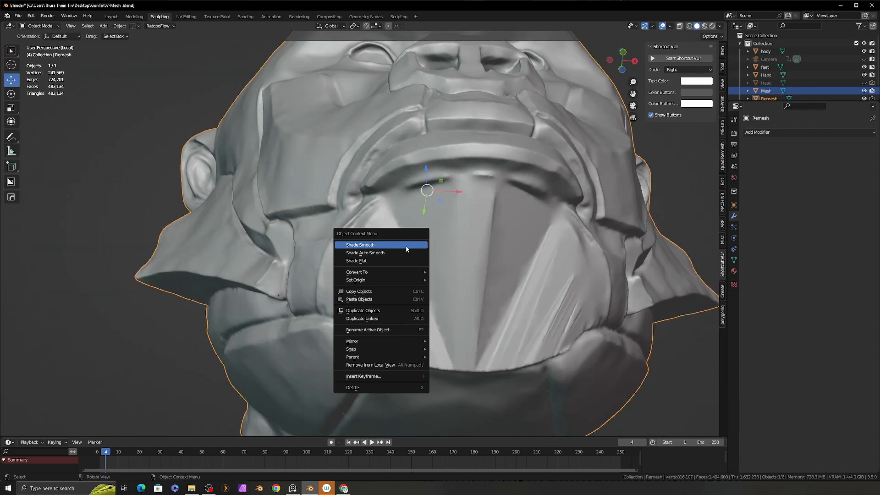
{"action": "left_click", "coordinate": [362, 236]}
{"action": "key", "text": "ctrl+Tab"}
{"action": "left_click", "coordinate": [391, 320]}
Step: Scrape the lower edge of the chin opening with Scrape/Peaks at 63 px
{"action": "mouse_move", "coordinate": [392, 319]}
{"action": "middle_mouse_down"}
{"action": "mouse_move", "coordinate": [415, 256]}
{"action": "mouse_move", "coordinate": [427, 259]}
{"action": "middle_mouse_up"}
{"action": "key", "text": "shift+t"}
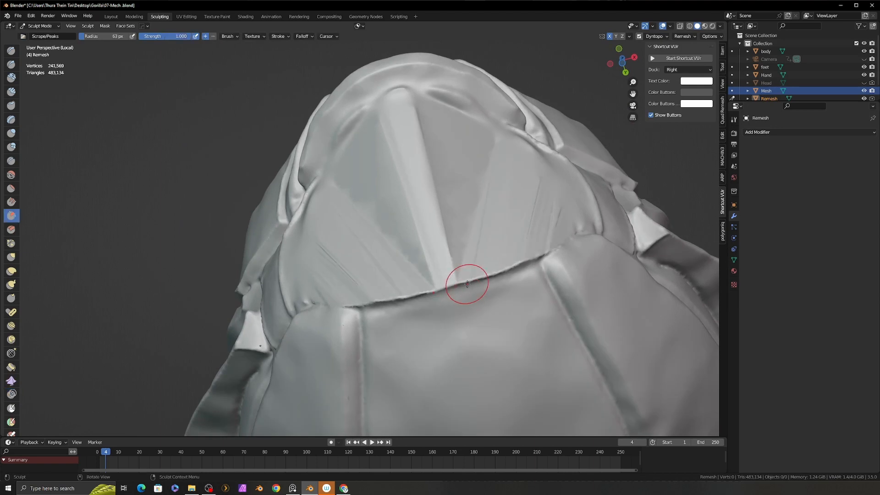
{"action": "mouse_move", "coordinate": [468, 284]}
{"action": "left_mouse_down"}
{"action": "mouse_move", "coordinate": [520, 269]}
{"action": "mouse_move", "coordinate": [463, 285]}
{"action": "left_mouse_up"}
{"action": "mouse_move", "coordinate": [463, 284]}
{"action": "middle_mouse_down"}
{"action": "mouse_move", "coordinate": [431, 297]}
{"action": "mouse_move", "coordinate": [353, 194]}
{"action": "mouse_move", "coordinate": [380, 201]}
{"action": "middle_mouse_up"}
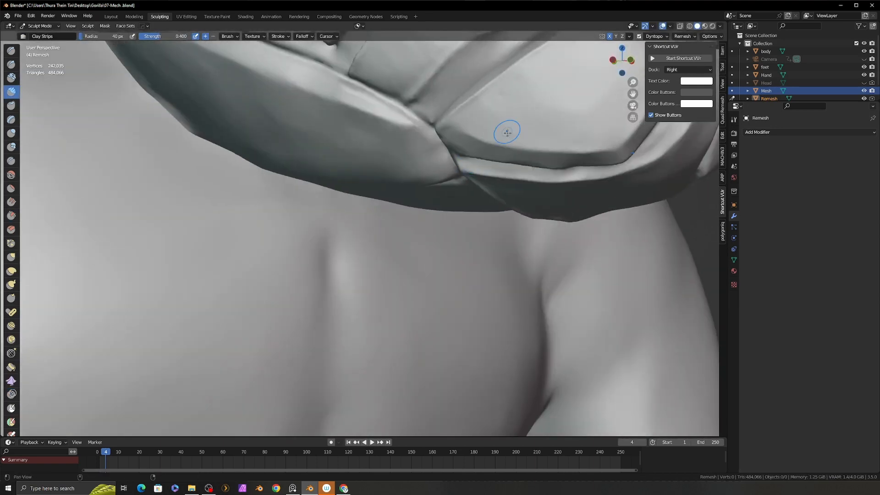
Step: Crease the head's seam around the chin piece at 35 px with all parts shown, and isolate the head again
{"action": "middle_click_drag", "start_coordinate": [507, 131], "coordinate": [343, 231], "text": "shift"}
{"action": "key", "text": "shift+c"}
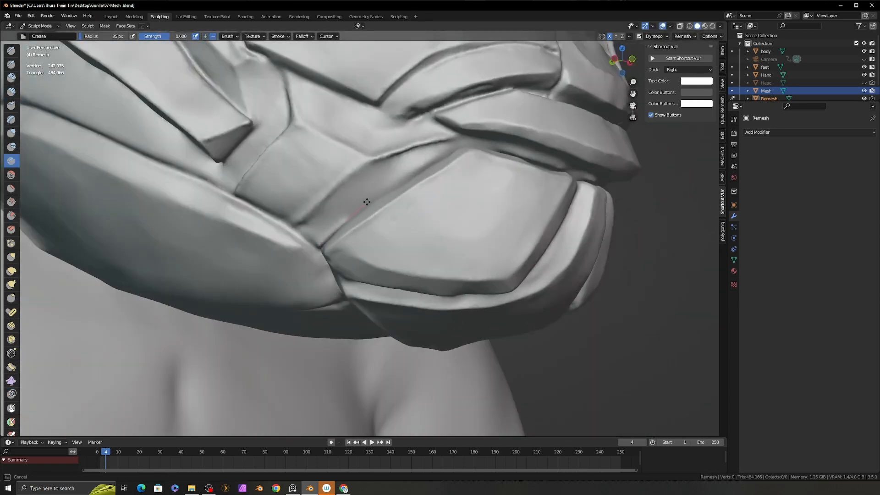
{"action": "mouse_move", "coordinate": [367, 202]}
{"action": "left_mouse_down"}
{"action": "mouse_move", "coordinate": [444, 152]}
{"action": "mouse_move", "coordinate": [338, 231]}
{"action": "left_mouse_up"}
{"action": "mouse_move", "coordinate": [338, 230]}
{"action": "middle_mouse_down"}
{"action": "mouse_move", "coordinate": [412, 174]}
{"action": "mouse_move", "coordinate": [389, 161]}
{"action": "middle_mouse_up"}
{"action": "left_click_drag", "start_coordinate": [385, 164], "coordinate": [337, 185]}
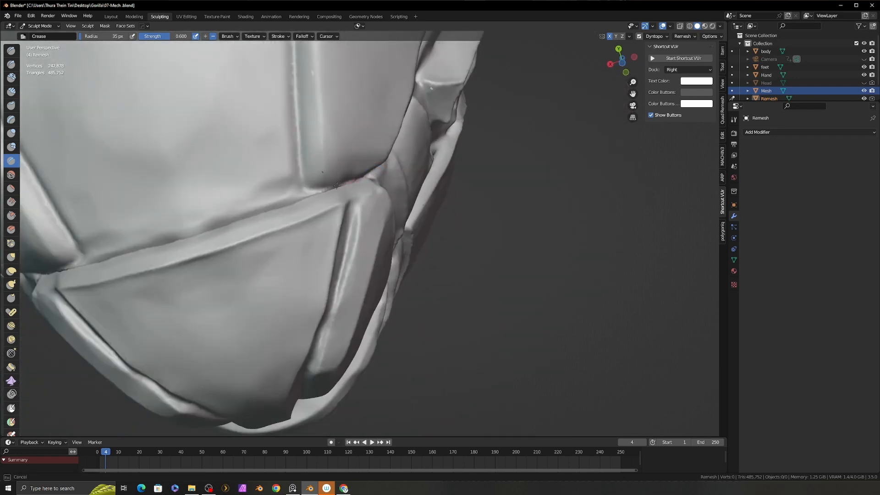
{"action": "left_click_drag", "start_coordinate": [282, 199], "coordinate": [80, 261]}
{"action": "middle_click_drag", "start_coordinate": [138, 239], "coordinate": [249, 268]}
{"action": "left_click_drag", "start_coordinate": [249, 267], "coordinate": [257, 235]}
{"action": "mouse_move", "coordinate": [256, 235]}
{"action": "middle_mouse_down"}
{"action": "mouse_move", "coordinate": [275, 275]}
{"action": "mouse_move", "coordinate": [400, 244]}
{"action": "mouse_move", "coordinate": [384, 220]}
{"action": "mouse_move", "coordinate": [293, 202]}
{"action": "mouse_move", "coordinate": [284, 176]}
{"action": "middle_mouse_up"}
{"action": "key", "text": "KP_Divide"}
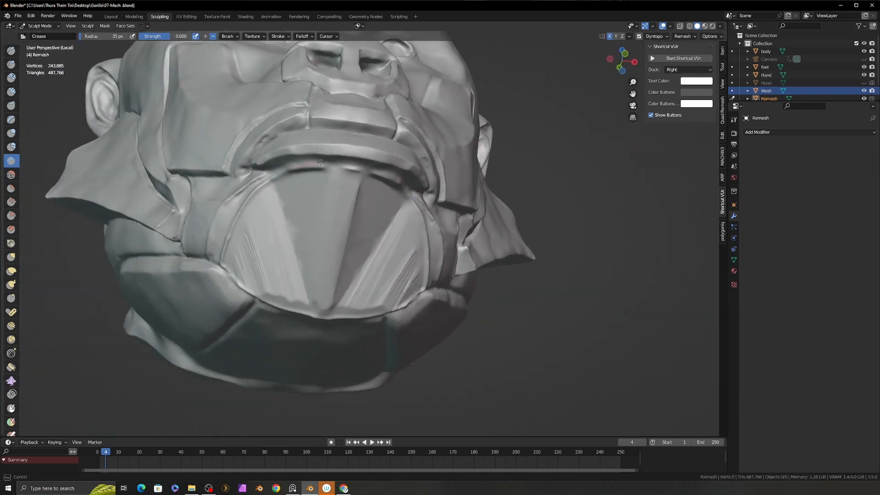
{"action": "left_click_drag", "start_coordinate": [294, 174], "coordinate": [390, 169]}
{"action": "mouse_move", "coordinate": [389, 169]}
{"action": "middle_mouse_down"}
{"action": "mouse_move", "coordinate": [388, 204]}
{"action": "mouse_move", "coordinate": [388, 168]}
{"action": "mouse_move", "coordinate": [354, 252]}
{"action": "middle_mouse_up"}
{"action": "key", "text": "ctrl+z"}
Step: Build up the upper and central surface of the chin opening with Clay Strips at 38 px
{"action": "key", "text": "c"}
{"action": "mouse_move", "coordinate": [319, 298]}
{"action": "left_mouse_down"}
{"action": "mouse_move", "coordinate": [312, 202]}
{"action": "mouse_move", "coordinate": [323, 195]}
{"action": "left_mouse_up"}
{"action": "middle_click_drag", "start_coordinate": [325, 201], "coordinate": [330, 245], "text": "ctrl"}
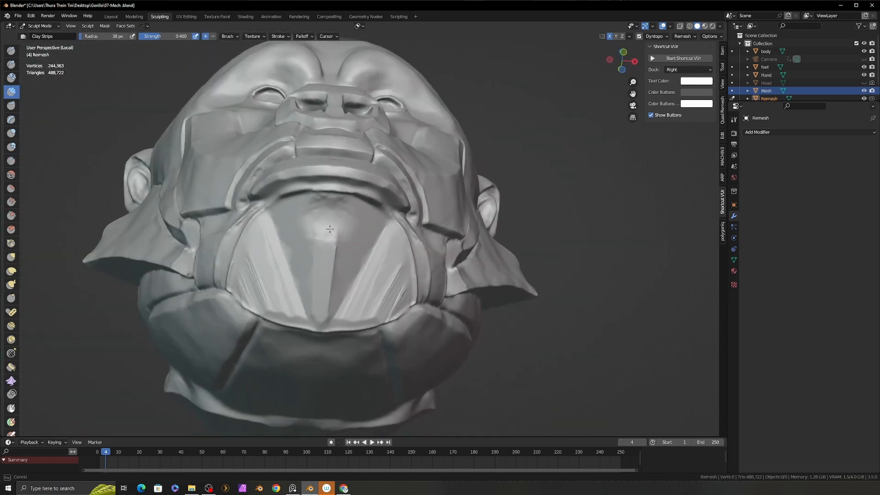
{"action": "left_click_drag", "start_coordinate": [330, 229], "coordinate": [328, 263]}
{"action": "middle_click_drag", "start_coordinate": [291, 202], "coordinate": [326, 211]}
{"action": "left_click_drag", "start_coordinate": [268, 217], "coordinate": [270, 206]}
{"action": "middle_click_drag", "start_coordinate": [289, 239], "coordinate": [325, 258]}
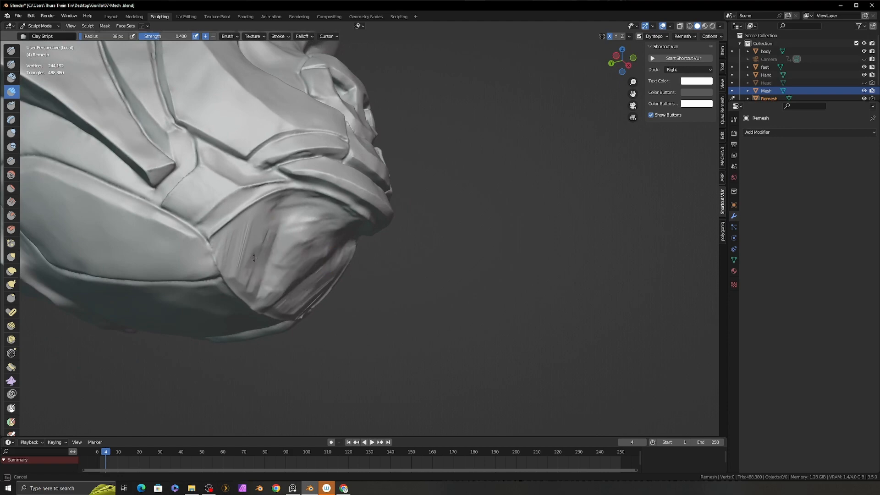
Step: Cover the stretched side faces of the chin opening with Clay Strips at 38 px
{"action": "middle_click_drag", "start_coordinate": [254, 258], "coordinate": [277, 240]}
{"action": "mouse_move", "coordinate": [289, 248]}
{"action": "left_mouse_down"}
{"action": "mouse_move", "coordinate": [248, 209]}
{"action": "mouse_move", "coordinate": [211, 219]}
{"action": "mouse_move", "coordinate": [195, 249]}
{"action": "left_mouse_up"}
{"action": "left_click_drag", "start_coordinate": [216, 289], "coordinate": [259, 337]}
{"action": "middle_click_drag", "start_coordinate": [261, 321], "coordinate": [269, 275]}
{"action": "left_click_drag", "start_coordinate": [222, 298], "coordinate": [252, 339]}
{"action": "middle_click_drag", "start_coordinate": [261, 275], "coordinate": [257, 318]}
{"action": "left_click_drag", "start_coordinate": [247, 293], "coordinate": [277, 259]}
{"action": "mouse_move", "coordinate": [268, 240]}
{"action": "left_mouse_down"}
{"action": "mouse_move", "coordinate": [292, 226]}
{"action": "mouse_move", "coordinate": [272, 252]}
{"action": "left_mouse_up"}
{"action": "middle_click_drag", "start_coordinate": [330, 250], "coordinate": [257, 245]}
{"action": "middle_click_drag", "start_coordinate": [305, 234], "coordinate": [309, 264], "text": "ctrl"}
{"action": "middle_click_drag", "start_coordinate": [299, 306], "coordinate": [309, 229]}
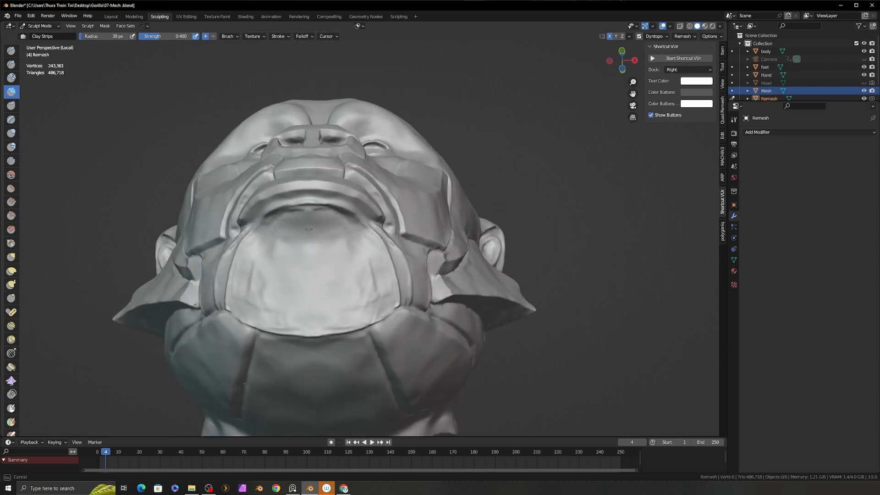
Step: Smooth and even out the filled chin opening, using the Simplify brush at 56 px
{"action": "key", "text": "s"}
{"action": "mouse_move", "coordinate": [347, 310]}
{"action": "middle_mouse_down"}
{"action": "mouse_move", "coordinate": [328, 279]}
{"action": "mouse_move", "coordinate": [322, 289]}
{"action": "middle_mouse_up"}
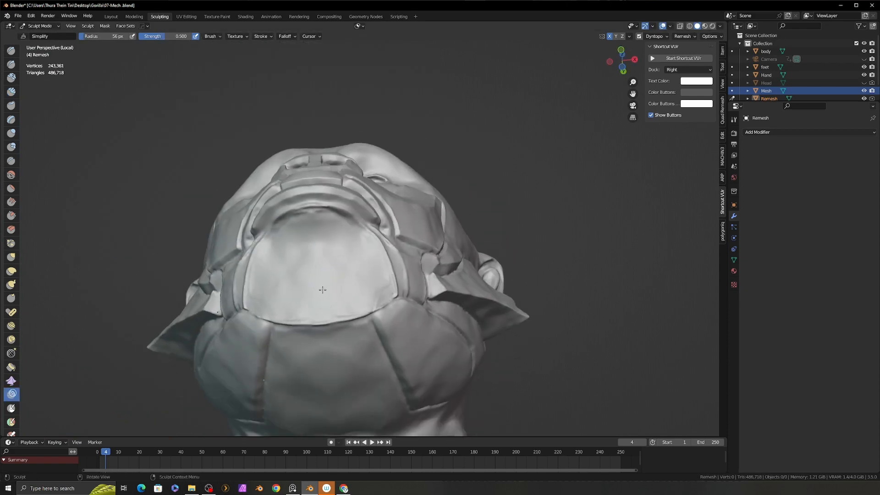
{"action": "left_click_drag", "start_coordinate": [291, 230], "coordinate": [292, 230]}
{"action": "middle_click_drag", "start_coordinate": [292, 231], "coordinate": [328, 229]}
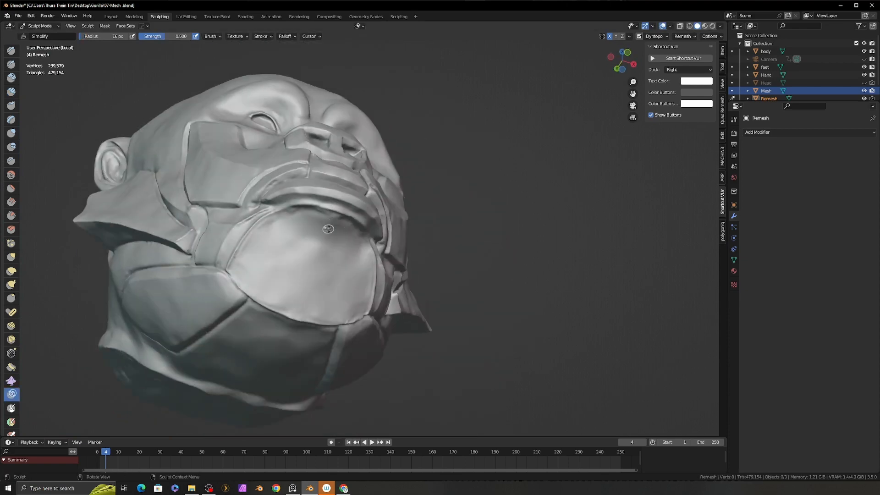
{"action": "middle_click_drag", "start_coordinate": [298, 311], "coordinate": [206, 364]}
Step: Show the head together with the body to check it from below, and isolate the head again
{"action": "key", "text": "KP_Divide"}
{"action": "scroll", "coordinate": [346, 271], "scroll_direction": "down", "scroll_amount": 6}
{"action": "mouse_move", "coordinate": [346, 271]}
{"action": "middle_mouse_down"}
{"action": "mouse_move", "coordinate": [415, 261]}
{"action": "mouse_move", "coordinate": [353, 229]}
{"action": "mouse_move", "coordinate": [374, 158]}
{"action": "middle_mouse_up"}
{"action": "key", "text": "c"}
{"action": "middle_click_drag", "start_coordinate": [378, 204], "coordinate": [418, 128]}
{"action": "key", "text": "KP_Divide"}
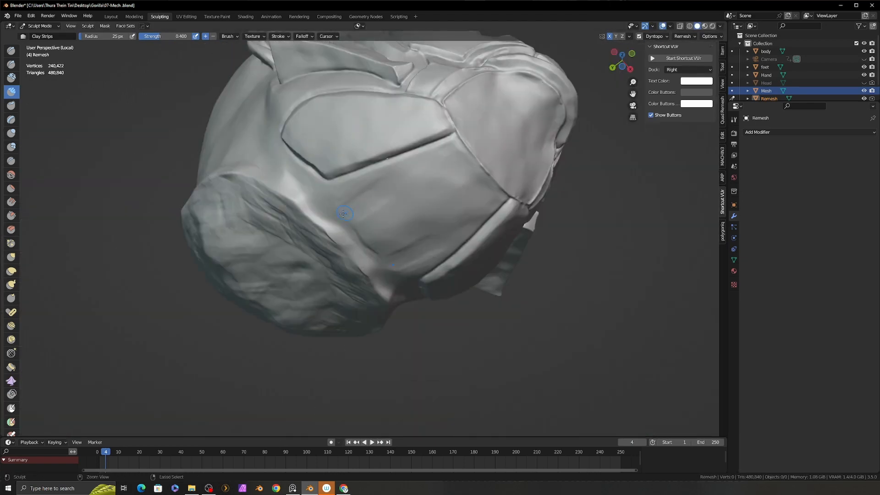
Step: Sculpt lengthwise recesses with a raised central bar on the underside of the jaw using Clay Strips at 25 px
{"action": "mouse_move", "coordinate": [344, 213]}
{"action": "left_mouse_down"}
{"action": "mouse_move", "coordinate": [395, 179]}
{"action": "mouse_move", "coordinate": [432, 189]}
{"action": "left_mouse_up"}
{"action": "mouse_move", "coordinate": [356, 209]}
{"action": "left_mouse_down"}
{"action": "mouse_move", "coordinate": [385, 229]}
{"action": "mouse_move", "coordinate": [409, 196]}
{"action": "mouse_move", "coordinate": [445, 202]}
{"action": "left_mouse_up"}
{"action": "middle_click_drag", "start_coordinate": [398, 207], "coordinate": [395, 198]}
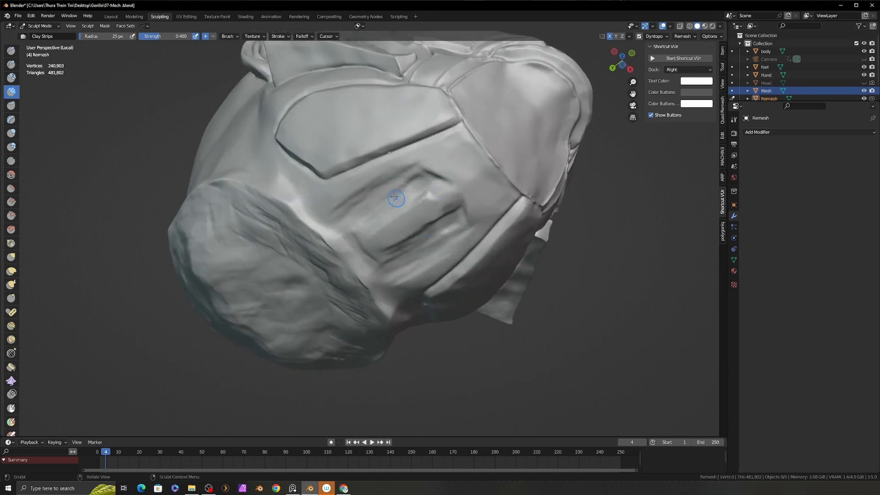
{"action": "mouse_move", "coordinate": [357, 205]}
{"action": "left_mouse_down"}
{"action": "mouse_move", "coordinate": [420, 163]}
{"action": "mouse_move", "coordinate": [378, 205]}
{"action": "mouse_move", "coordinate": [338, 231]}
{"action": "mouse_move", "coordinate": [327, 224]}
{"action": "left_mouse_up"}
{"action": "mouse_move", "coordinate": [366, 238]}
{"action": "middle_mouse_down"}
{"action": "mouse_move", "coordinate": [369, 224]}
{"action": "mouse_move", "coordinate": [367, 239]}
{"action": "middle_mouse_up"}
{"action": "middle_click_drag", "start_coordinate": [415, 282], "coordinate": [420, 254]}
{"action": "mouse_move", "coordinate": [420, 253]}
{"action": "left_mouse_down"}
{"action": "mouse_move", "coordinate": [377, 286]}
{"action": "mouse_move", "coordinate": [339, 256]}
{"action": "left_mouse_up"}
{"action": "mouse_move", "coordinate": [339, 256]}
{"action": "middle_mouse_down"}
{"action": "mouse_move", "coordinate": [444, 216]}
{"action": "mouse_move", "coordinate": [438, 223]}
{"action": "middle_mouse_up"}
Step: Adjust the shape of the jaw underside recesses with Grab
{"action": "key", "text": "g"}
{"action": "left_click_drag", "start_coordinate": [383, 184], "coordinate": [394, 181]}
{"action": "left_click_drag", "start_coordinate": [391, 213], "coordinate": [383, 228]}
{"action": "middle_click_drag", "start_coordinate": [385, 232], "coordinate": [401, 250]}
Step: Flatten the recess surfaces under the jaw with Scrape/Peaks, starting at 63 px and continuing with a resized brush
{"action": "key", "text": "shift+t"}
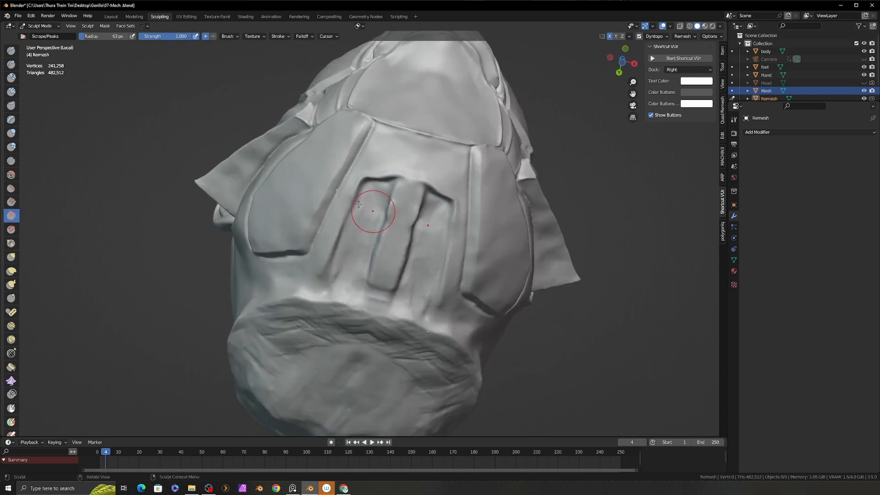
{"action": "left_click_drag", "start_coordinate": [399, 210], "coordinate": [403, 173]}
{"action": "middle_click_drag", "start_coordinate": [403, 173], "coordinate": [395, 196]}
{"action": "key", "text": "f"}
{"action": "left_click", "coordinate": [384, 188]}
{"action": "left_click_drag", "start_coordinate": [374, 182], "coordinate": [390, 178]}
{"action": "mouse_move", "coordinate": [386, 192]}
{"action": "middle_mouse_down"}
{"action": "mouse_move", "coordinate": [395, 175]}
{"action": "mouse_move", "coordinate": [419, 191]}
{"action": "middle_mouse_up"}
Step: Sharpen the recess's outer border with Crease at 41 px and touch up its neck end with Clay Strips at 29 px
{"action": "key", "text": "shift+c"}
{"action": "key", "text": "f"}
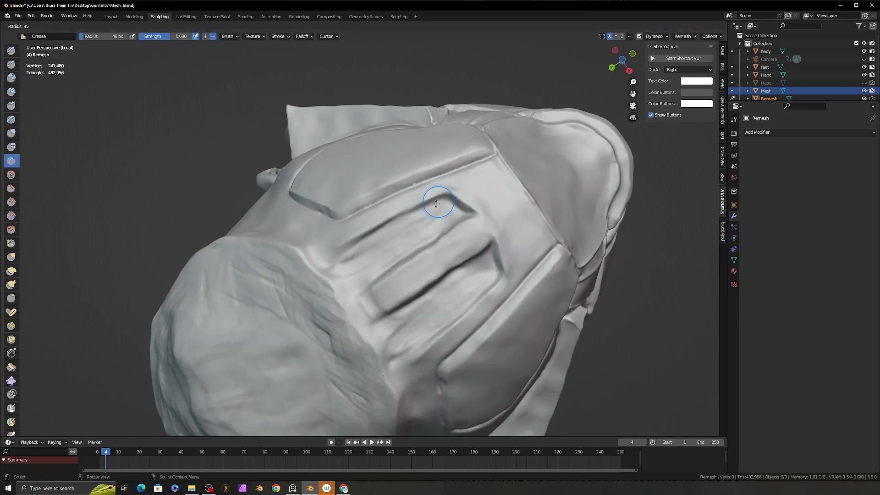
{"action": "left_click", "coordinate": [431, 205]}
{"action": "left_click_drag", "start_coordinate": [441, 196], "coordinate": [339, 252]}
{"action": "key", "text": "c"}
{"action": "middle_click_drag", "start_coordinate": [340, 248], "coordinate": [343, 259]}
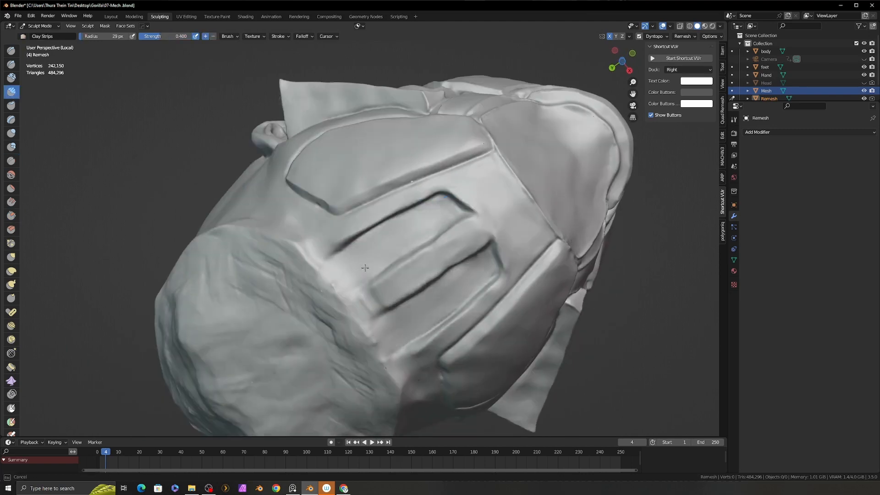
{"action": "middle_click_drag", "start_coordinate": [380, 343], "coordinate": [410, 284]}
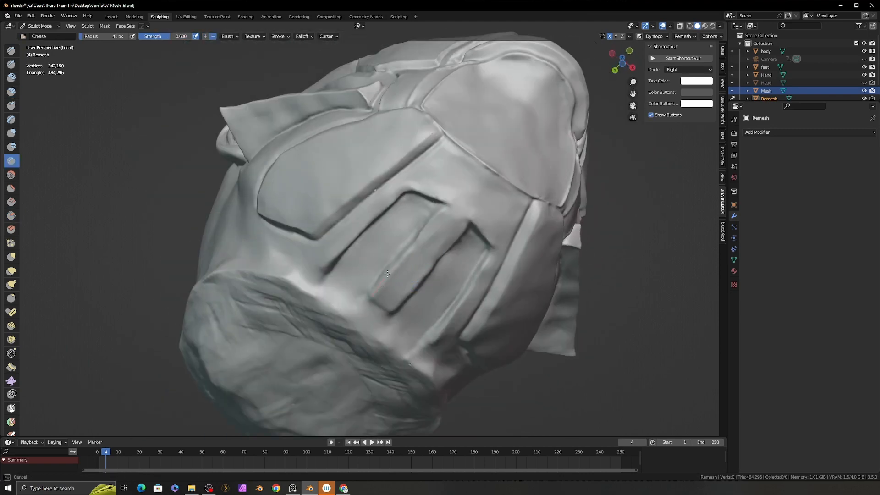
Step: Refine the central bar between the recesses with Clay Strips and flatten it with Scrape/Peaks at 37 px
{"action": "key", "text": "c"}
{"action": "mouse_move", "coordinate": [448, 202]}
{"action": "middle_mouse_down"}
{"action": "mouse_move", "coordinate": [424, 245]}
{"action": "mouse_move", "coordinate": [440, 235]}
{"action": "middle_mouse_up"}
{"action": "key", "text": "shift+t"}
{"action": "middle_click_drag", "start_coordinate": [398, 263], "coordinate": [436, 235]}
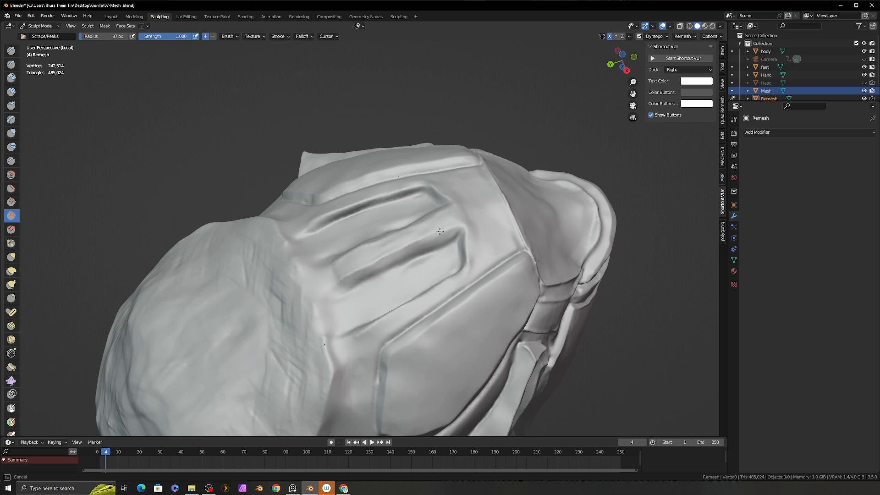
{"action": "left_click_drag", "start_coordinate": [370, 266], "coordinate": [427, 239]}
{"action": "middle_click_drag", "start_coordinate": [422, 234], "coordinate": [422, 261]}
Step: Crease the central bar's edge forward to the chin opening and scrape the outer recess border at 37 px
{"action": "key", "text": "shift+c"}
{"action": "mouse_move", "coordinate": [351, 272]}
{"action": "left_mouse_down"}
{"action": "mouse_move", "coordinate": [454, 230]}
{"action": "mouse_move", "coordinate": [516, 225]}
{"action": "left_mouse_up"}
{"action": "middle_click_drag", "start_coordinate": [488, 247], "coordinate": [476, 248]}
{"action": "key", "text": "shift+t"}
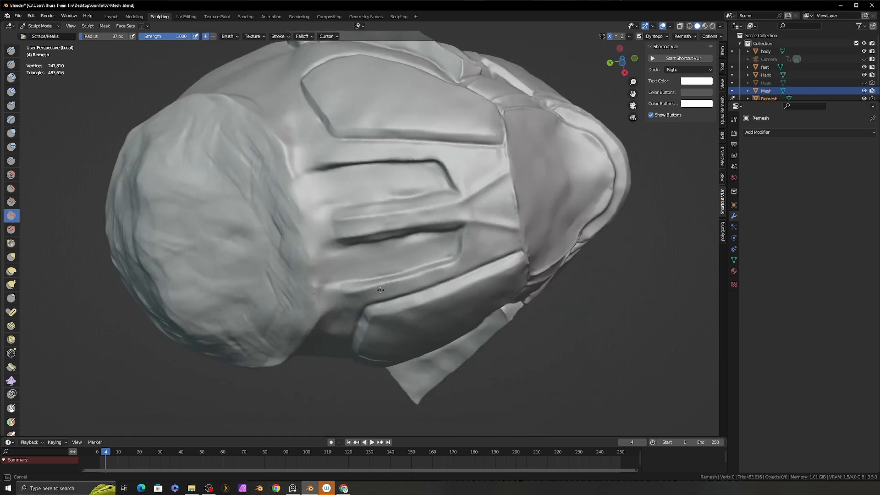
{"action": "left_click_drag", "start_coordinate": [370, 292], "coordinate": [356, 295]}
{"action": "middle_click_drag", "start_coordinate": [495, 233], "coordinate": [501, 243]}
Step: Build up the flared area between the central bar and chin opening, and flatten it with Scrape/Peaks at 38 px
{"action": "key", "text": "c"}
{"action": "mouse_move", "coordinate": [476, 213]}
{"action": "left_mouse_down"}
{"action": "mouse_move", "coordinate": [493, 199]}
{"action": "mouse_move", "coordinate": [509, 216]}
{"action": "left_mouse_up"}
{"action": "key", "text": "shift+t"}
{"action": "middle_click_drag", "start_coordinate": [510, 216], "coordinate": [503, 225]}
{"action": "left_click_drag", "start_coordinate": [478, 187], "coordinate": [492, 163]}
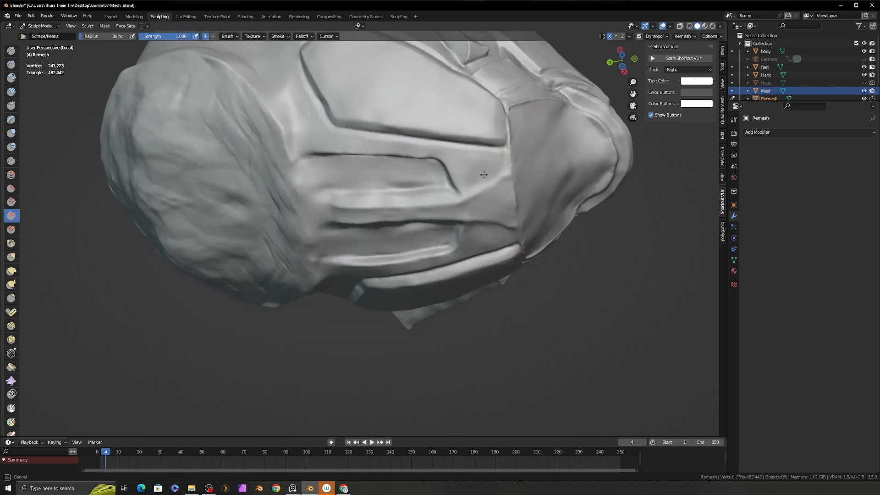
{"action": "mouse_move", "coordinate": [484, 174]}
{"action": "middle_mouse_down"}
{"action": "mouse_move", "coordinate": [472, 197]}
{"action": "mouse_move", "coordinate": [448, 212]}
{"action": "mouse_move", "coordinate": [471, 181]}
{"action": "mouse_move", "coordinate": [477, 151]}
{"action": "mouse_move", "coordinate": [516, 161]}
{"action": "middle_mouse_up"}
Step: Reshape the flared front section of the jaw underside with Crease and Grab strokes
{"action": "key", "text": "shift+c"}
{"action": "key", "text": "g"}
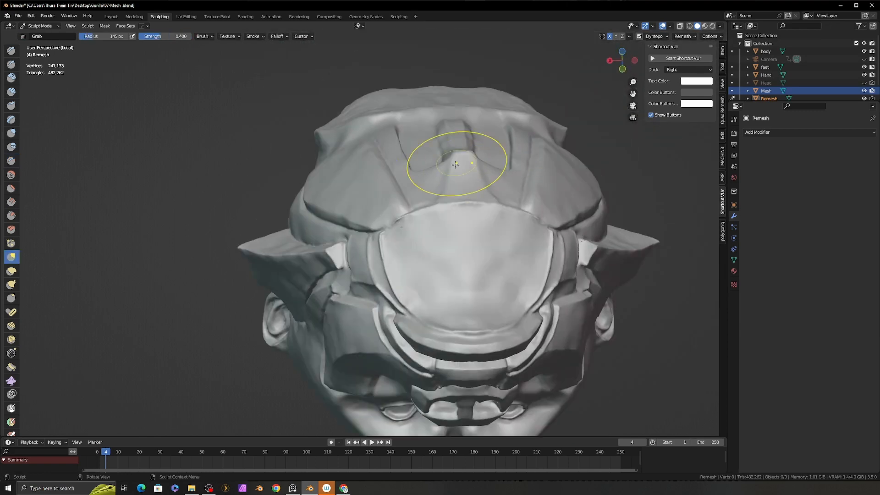
{"action": "middle_click_drag", "start_coordinate": [455, 164], "coordinate": [509, 191]}
{"action": "key", "text": "shift+c"}
{"action": "left_click_drag", "start_coordinate": [540, 148], "coordinate": [544, 146]}
{"action": "mouse_move", "coordinate": [537, 170]}
{"action": "middle_mouse_down"}
{"action": "mouse_move", "coordinate": [527, 159]}
{"action": "mouse_move", "coordinate": [530, 198]}
{"action": "middle_mouse_up"}
{"action": "key", "text": "g"}
{"action": "left_click_drag", "start_coordinate": [524, 178], "coordinate": [543, 176]}
{"action": "mouse_move", "coordinate": [543, 175]}
{"action": "middle_mouse_down"}
{"action": "mouse_move", "coordinate": [543, 235]}
{"action": "mouse_move", "coordinate": [539, 207]}
{"action": "mouse_move", "coordinate": [524, 245]}
{"action": "middle_mouse_up"}
Step: Fill the flared section beside the recess with Clay Strips and plane it with Scrape/Peaks at 31 px
{"action": "key", "text": "c"}
{"action": "left_click_drag", "start_coordinate": [522, 248], "coordinate": [557, 199]}
{"action": "key", "text": "shift+t"}
{"action": "middle_click_drag", "start_coordinate": [537, 237], "coordinate": [528, 226]}
{"action": "left_click_drag", "start_coordinate": [515, 228], "coordinate": [510, 224]}
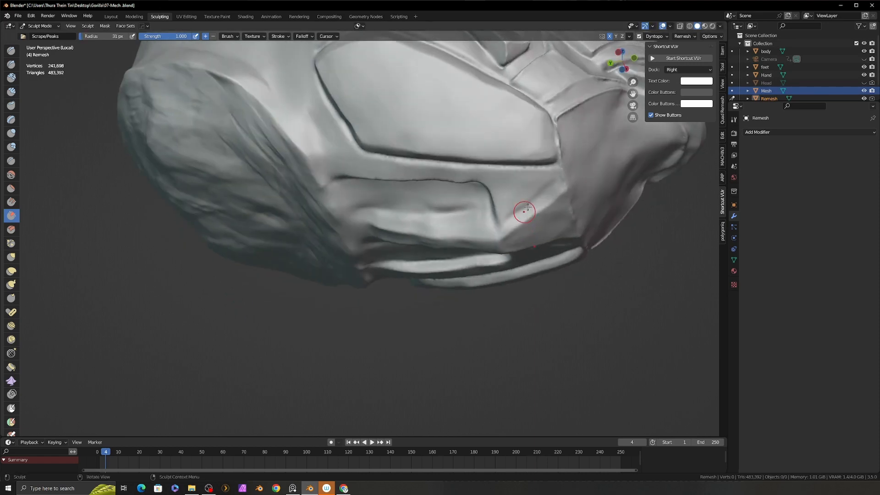
Step: Deepen the chin opening's lower seam and the adjoining jaw panel seams with Crease at 28 px
{"action": "middle_click_drag", "start_coordinate": [527, 209], "coordinate": [560, 231]}
{"action": "key", "text": "shift+c"}
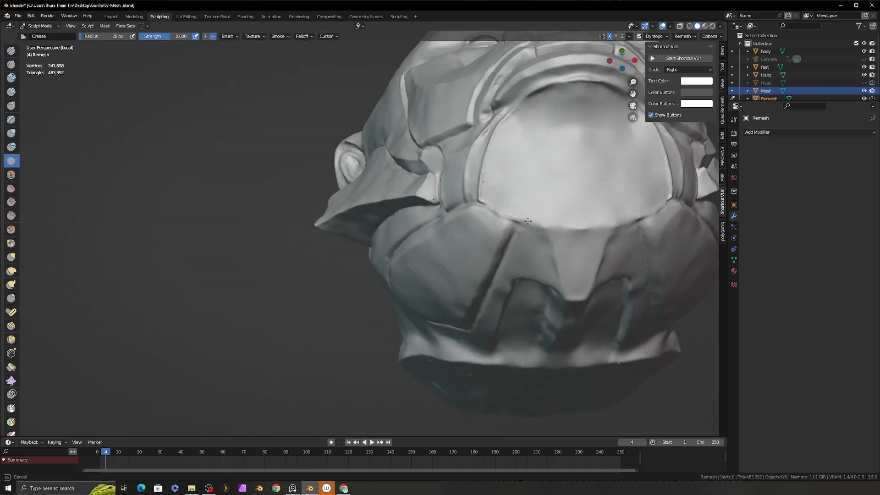
{"action": "left_click_drag", "start_coordinate": [528, 222], "coordinate": [579, 229]}
{"action": "middle_click_drag", "start_coordinate": [594, 249], "coordinate": [594, 221]}
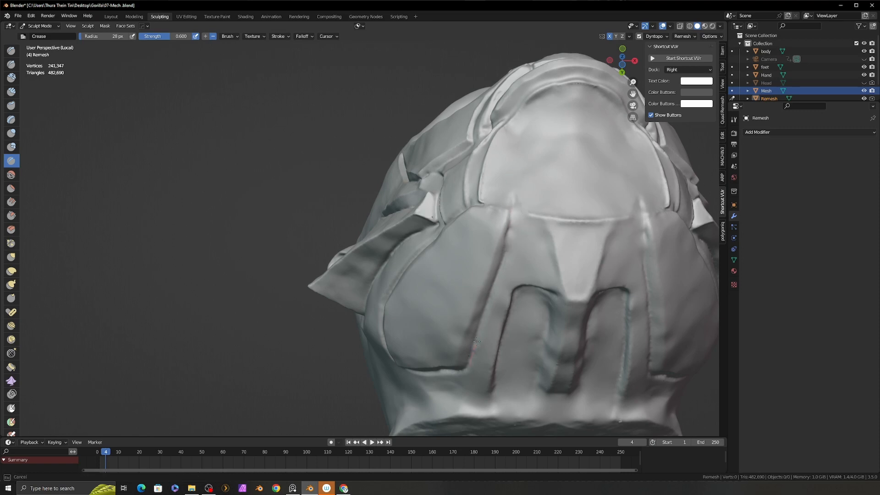
{"action": "left_click_drag", "start_coordinate": [508, 178], "coordinate": [507, 172]}
{"action": "left_click_drag", "start_coordinate": [563, 312], "coordinate": [571, 263], "text": "alt"}
{"action": "middle_click_drag", "start_coordinate": [571, 260], "coordinate": [634, 207]}
Step: Adjust the jaw underside's side profile with Grab, resizing the brush between strokes
{"action": "key", "text": "g"}
{"action": "key", "text": "f"}
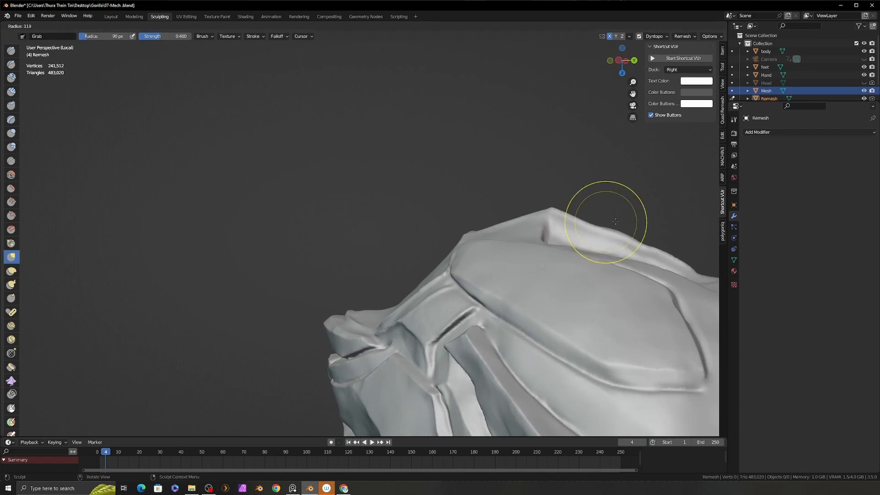
{"action": "left_click", "coordinate": [645, 222]}
{"action": "left_click_drag", "start_coordinate": [610, 223], "coordinate": [610, 233]}
{"action": "key", "text": "f"}
{"action": "left_click", "coordinate": [677, 247]}
{"action": "left_click_drag", "start_coordinate": [691, 274], "coordinate": [692, 276]}
{"action": "mouse_move", "coordinate": [688, 273]}
{"action": "middle_mouse_down"}
{"action": "mouse_move", "coordinate": [656, 305]}
{"action": "mouse_move", "coordinate": [592, 287]}
{"action": "mouse_move", "coordinate": [563, 257]}
{"action": "middle_mouse_up"}
{"action": "key", "text": "f"}
{"action": "left_click", "coordinate": [558, 255]}
Step: Flatten the central bar under the jaw with Scrape/Peaks at 31 px
{"action": "key", "text": "shift+t"}
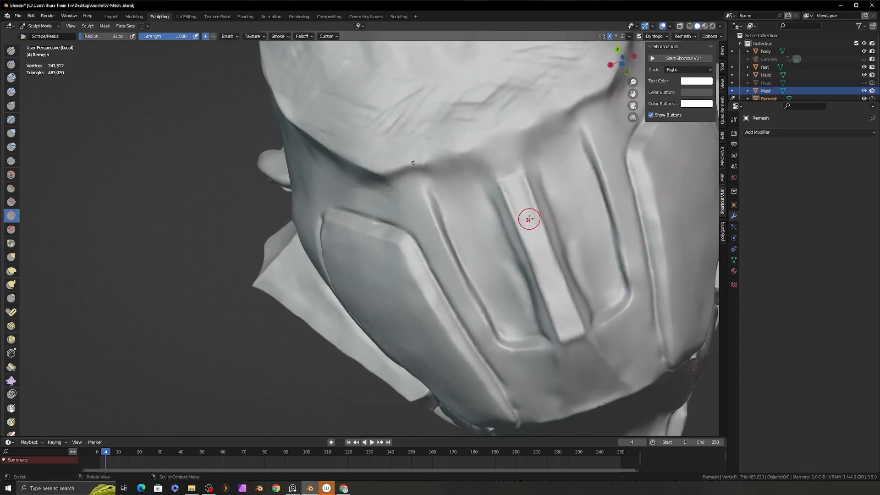
{"action": "left_click_drag", "start_coordinate": [538, 250], "coordinate": [565, 317]}
{"action": "mouse_move", "coordinate": [565, 316]}
{"action": "middle_mouse_down"}
{"action": "mouse_move", "coordinate": [566, 300]}
{"action": "mouse_move", "coordinate": [545, 275]}
{"action": "mouse_move", "coordinate": [570, 167]}
{"action": "mouse_move", "coordinate": [635, 196]}
{"action": "middle_mouse_up"}
Step: Raise the recess's front edge with inverted Crease strokes and plane it with Scrape/Peaks at 56 px
{"action": "key", "text": "shift+c"}
{"action": "left_click_drag", "start_coordinate": [559, 195], "coordinate": [594, 159], "text": "ctrl"}
{"action": "left_click_drag", "start_coordinate": [548, 223], "coordinate": [597, 158], "text": "ctrl"}
{"action": "key", "text": "shift+t"}
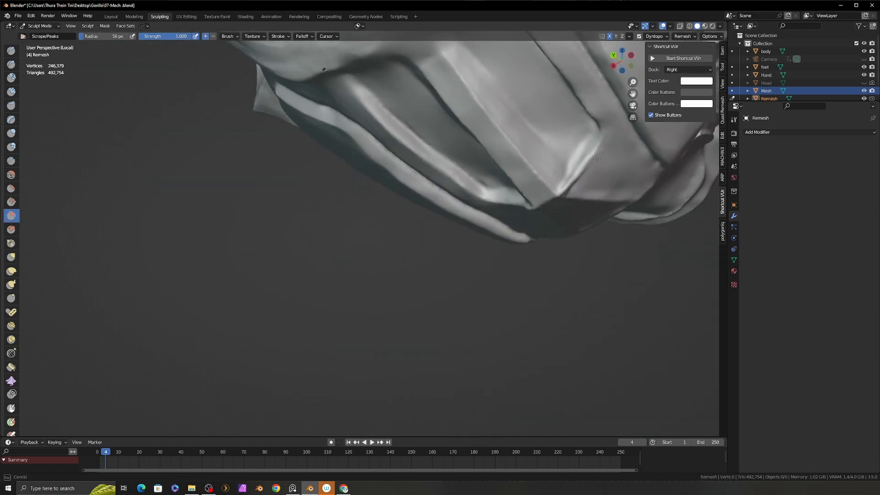
{"action": "left_click_drag", "start_coordinate": [568, 191], "coordinate": [565, 195]}
{"action": "middle_click_drag", "start_coordinate": [567, 194], "coordinate": [571, 182]}
Step: Fill beside the recess's front edge with Clay Strips at 19 px and flatten it with Scrape/Peaks at 41 px
{"action": "key", "text": "c"}
{"action": "left_click_drag", "start_coordinate": [578, 174], "coordinate": [567, 187]}
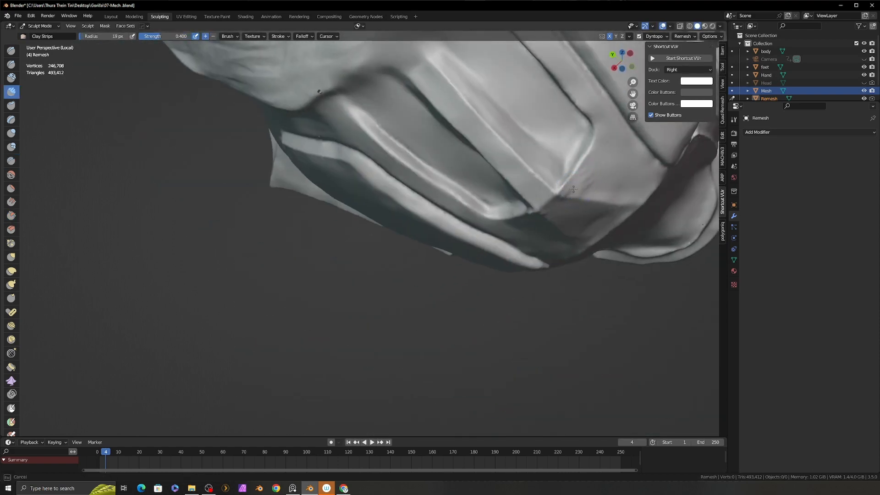
{"action": "key", "text": "shift+t"}
{"action": "middle_click_drag", "start_coordinate": [572, 165], "coordinate": [575, 177]}
{"action": "left_click_drag", "start_coordinate": [572, 151], "coordinate": [561, 187]}
{"action": "middle_click_drag", "start_coordinate": [562, 187], "coordinate": [559, 177]}
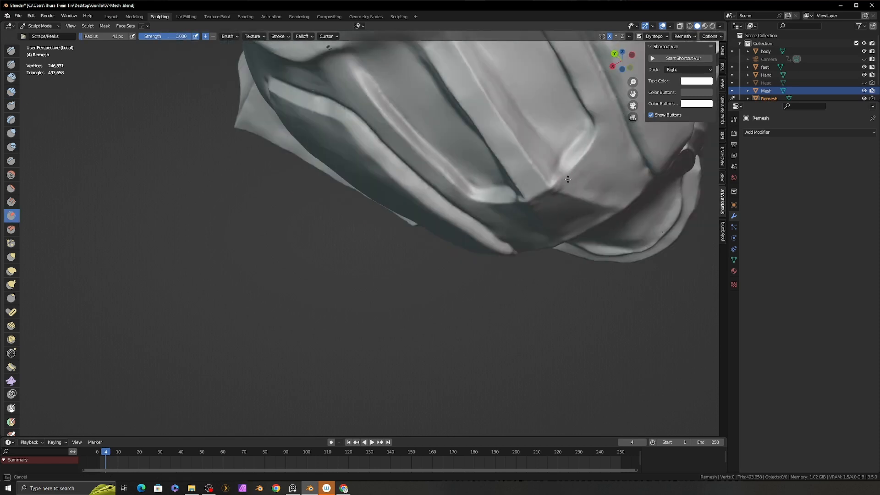
Step: Pinch the corner where the recess edge meets the central bar and crease it at 28 px
{"action": "key", "text": "p"}
{"action": "mouse_move", "coordinate": [555, 181]}
{"action": "left_mouse_down"}
{"action": "mouse_move", "coordinate": [576, 158]}
{"action": "mouse_move", "coordinate": [557, 180]}
{"action": "left_mouse_up"}
{"action": "key", "text": "shift+c"}
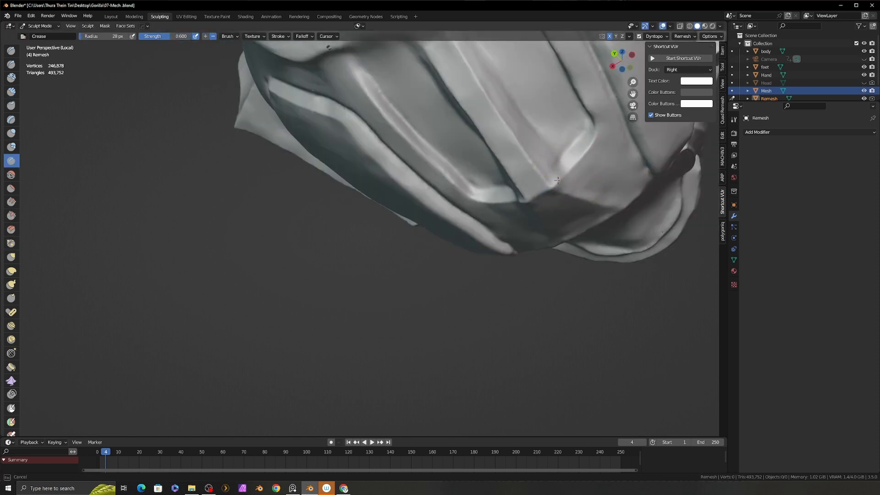
{"action": "middle_click_drag", "start_coordinate": [591, 162], "coordinate": [592, 165]}
Step: Pull the slanted front edge of the recess into shape with Grab at 72 px
{"action": "key", "text": "g"}
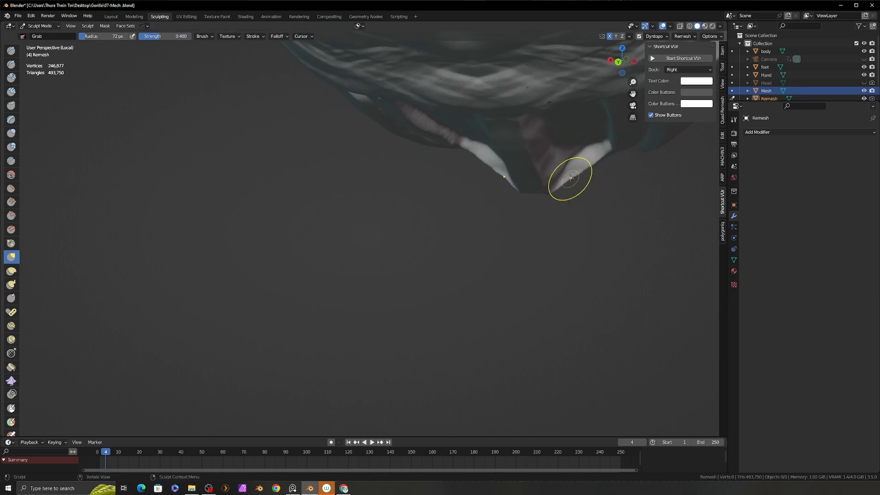
{"action": "left_click_drag", "start_coordinate": [571, 178], "coordinate": [575, 183]}
{"action": "mouse_move", "coordinate": [576, 182]}
{"action": "middle_mouse_down"}
{"action": "mouse_move", "coordinate": [543, 239]}
{"action": "mouse_move", "coordinate": [573, 197]}
{"action": "mouse_move", "coordinate": [607, 232]}
{"action": "middle_mouse_up"}
Step: Build up the surface ahead of the recess's front edge with Clay Strips at 19 px and flatten it with Flatten/Contrast
{"action": "key", "text": "c"}
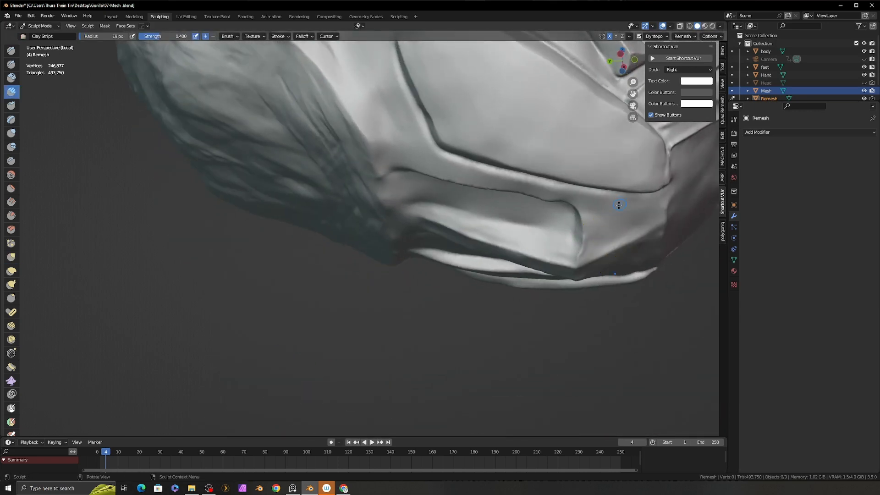
{"action": "left_click_drag", "start_coordinate": [608, 231], "coordinate": [613, 222]}
{"action": "middle_click_drag", "start_coordinate": [613, 222], "coordinate": [615, 232]}
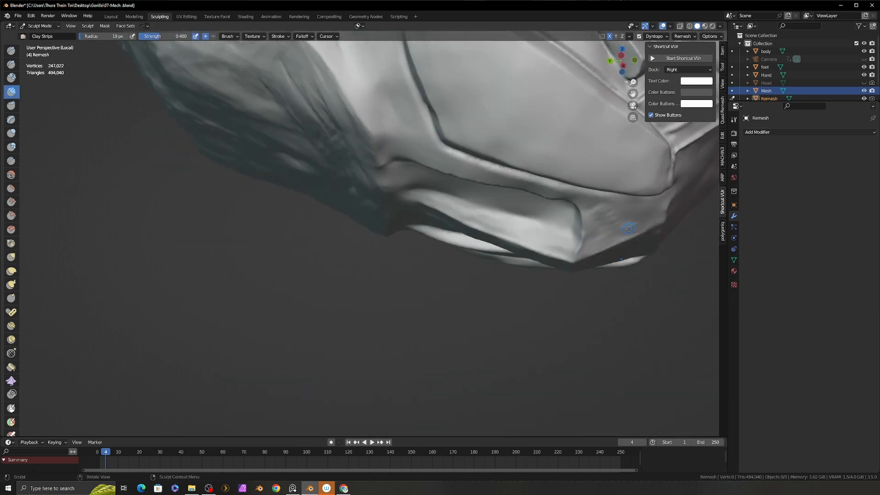
{"action": "key", "text": "shift+t"}
{"action": "left_click_drag", "start_coordinate": [596, 233], "coordinate": [588, 240]}
{"action": "mouse_move", "coordinate": [622, 216]}
{"action": "middle_mouse_down"}
{"action": "mouse_move", "coordinate": [586, 235]}
{"action": "mouse_move", "coordinate": [598, 222]}
{"action": "mouse_move", "coordinate": [645, 235]}
{"action": "mouse_move", "coordinate": [629, 233]}
{"action": "middle_mouse_up"}
Step: Plane the slanted facet ahead of the under-jaw recesses and the bar between them with Scrape/Peaks at 70 px
{"action": "key", "text": "g"}
{"action": "key", "text": "shift+t"}
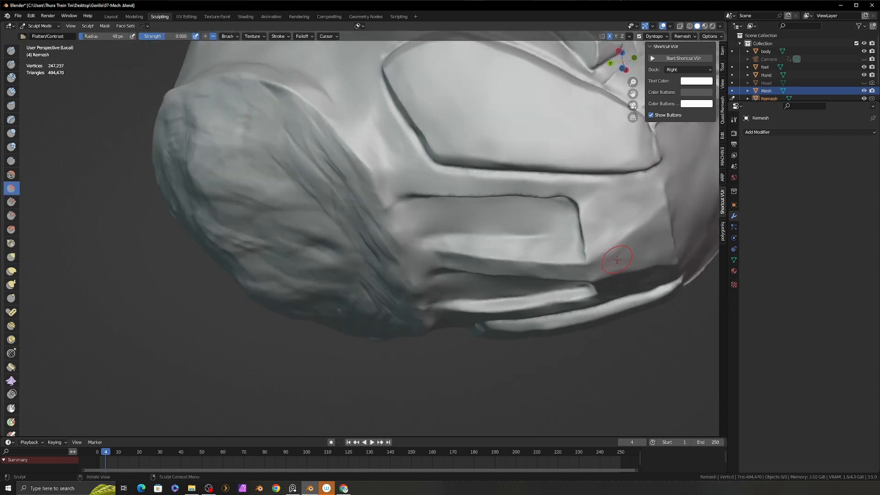
{"action": "key", "text": "shift+t"}
{"action": "left_click_drag", "start_coordinate": [624, 250], "coordinate": [596, 259]}
{"action": "middle_click_drag", "start_coordinate": [582, 256], "coordinate": [543, 264]}
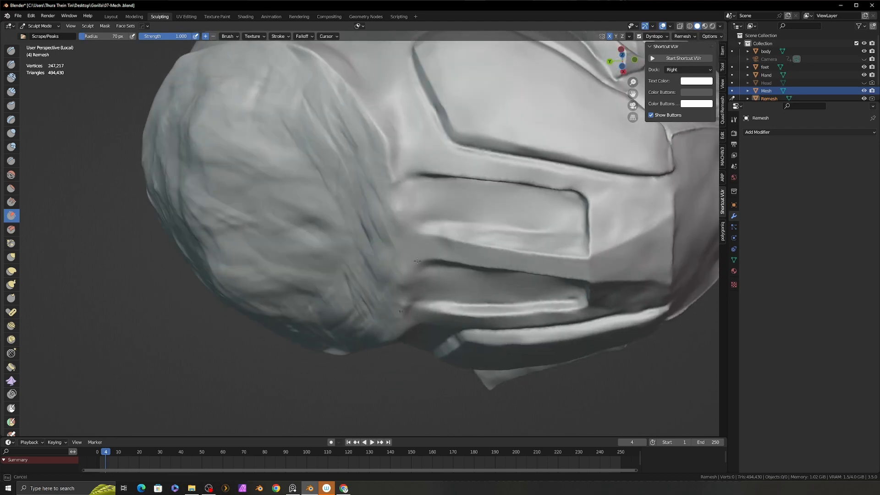
{"action": "left_click_drag", "start_coordinate": [417, 261], "coordinate": [410, 262]}
{"action": "middle_click_drag", "start_coordinate": [431, 261], "coordinate": [558, 206]}
Step: Adjust the under-jaw bar and front rim with Grab and plane their surfaces with Scrape/Peaks at 38 px
{"action": "key", "text": "f"}
{"action": "left_click_drag", "start_coordinate": [550, 204], "coordinate": [461, 270]}
{"action": "mouse_move", "coordinate": [463, 275]}
{"action": "middle_mouse_down"}
{"action": "mouse_move", "coordinate": [469, 289]}
{"action": "mouse_move", "coordinate": [518, 320]}
{"action": "mouse_move", "coordinate": [558, 252]}
{"action": "middle_mouse_up"}
{"action": "key", "text": "g"}
{"action": "middle_click_drag", "start_coordinate": [566, 367], "coordinate": [656, 314]}
{"action": "key", "text": "shift+t"}
{"action": "left_click_drag", "start_coordinate": [655, 314], "coordinate": [682, 293]}
{"action": "middle_click_drag", "start_coordinate": [592, 339], "coordinate": [625, 356]}
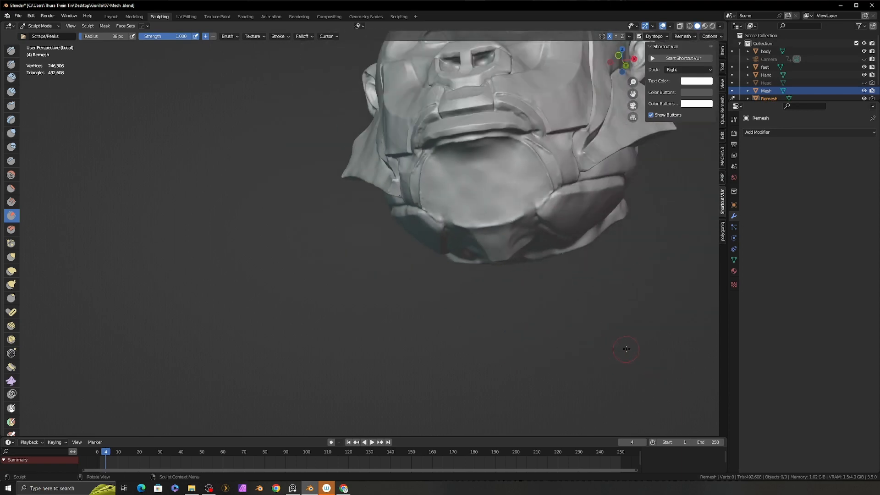
Step: Exit local view and deepen the seam along the side jaw panel's upper edge with Crease at 11 and 30 px
{"action": "key", "text": "KP_Divide"}
{"action": "middle_click_drag", "start_coordinate": [293, 106], "coordinate": [396, 220]}
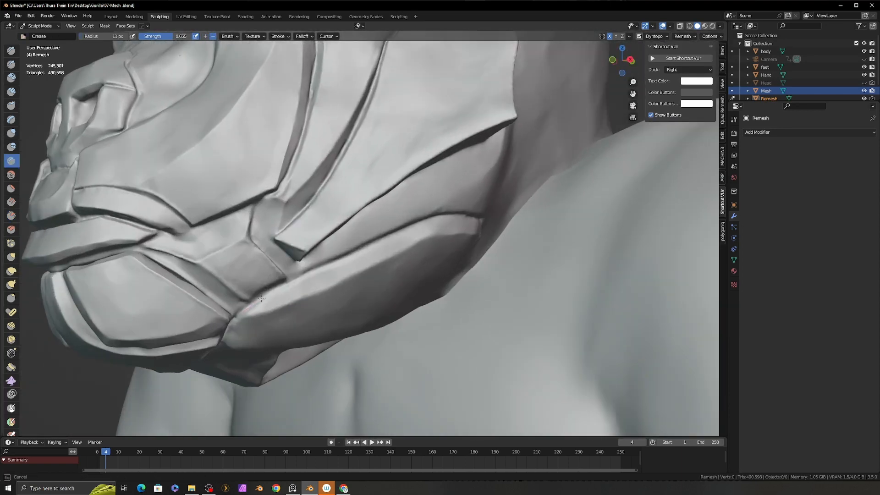
{"action": "left_click_drag", "start_coordinate": [234, 315], "coordinate": [273, 290]}
{"action": "middle_click_drag", "start_coordinate": [400, 239], "coordinate": [378, 238]}
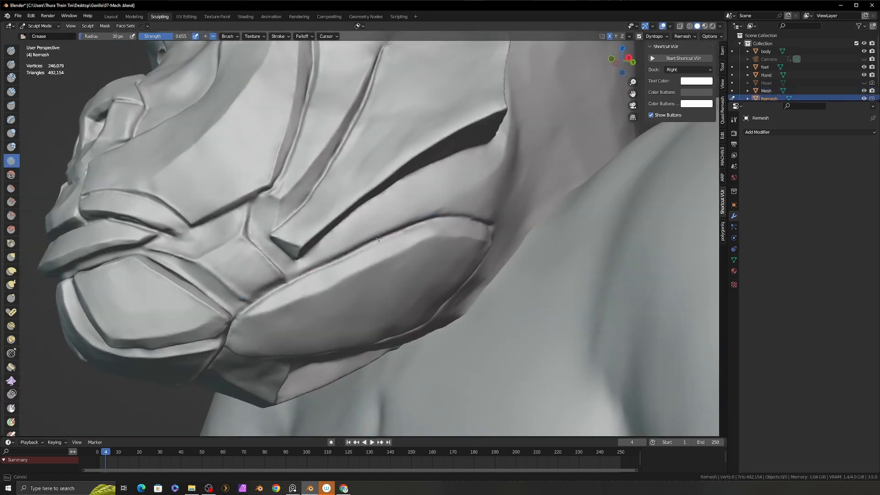
{"action": "left_click_drag", "start_coordinate": [313, 275], "coordinate": [268, 291]}
{"action": "left_click_drag", "start_coordinate": [366, 250], "coordinate": [239, 318]}
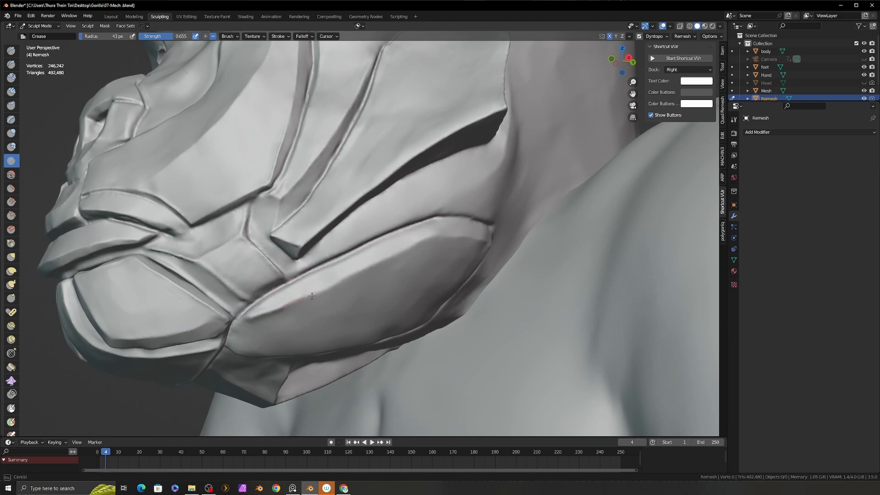
Step: Define the bevel ridge along the side jaw panel with Crease at 43 px and sharpen it with Pinch/Magnify at 43 px
{"action": "left_click_drag", "start_coordinate": [423, 238], "coordinate": [281, 304]}
{"action": "key", "text": "p"}
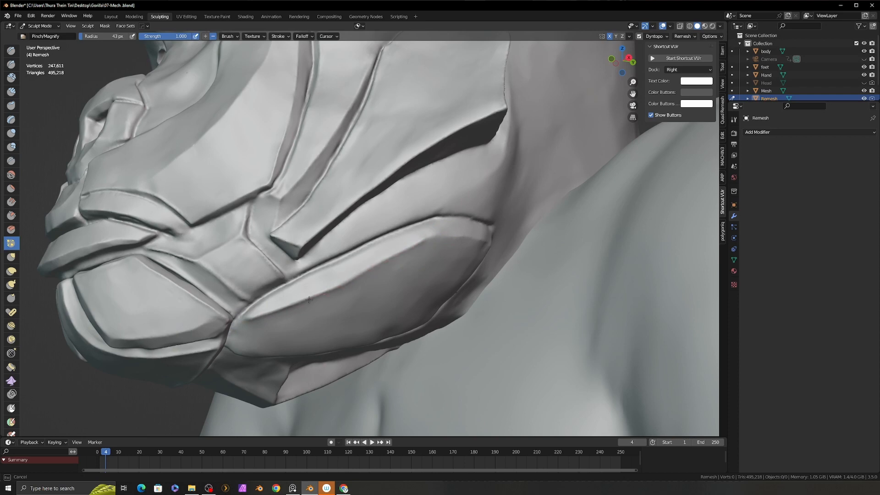
{"action": "middle_click_drag", "start_coordinate": [314, 300], "coordinate": [304, 305]}
{"action": "middle_click_drag", "start_coordinate": [360, 315], "coordinate": [363, 303]}
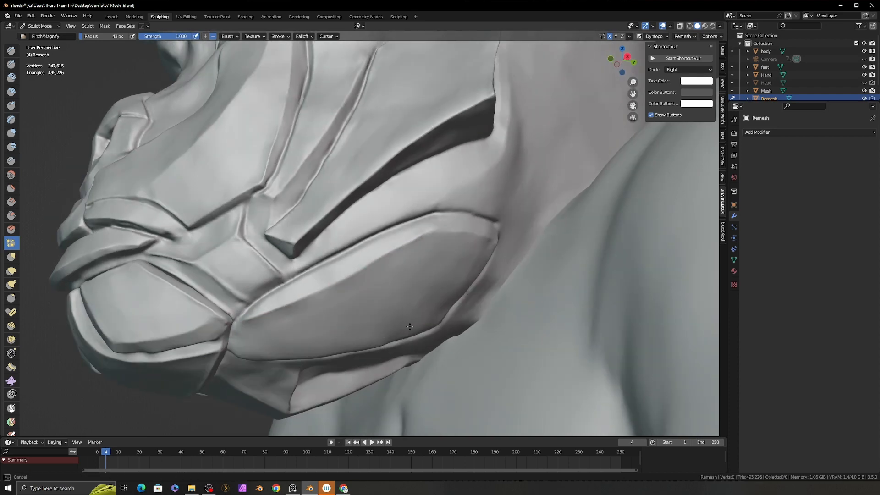
{"action": "middle_click_drag", "start_coordinate": [410, 326], "coordinate": [377, 340]}
{"action": "scroll", "coordinate": [498, 237], "scroll_direction": "up", "scroll_amount": 2}
{"action": "key", "text": "shift+c"}
{"action": "mouse_move", "coordinate": [433, 250]}
{"action": "left_mouse_down"}
{"action": "mouse_move", "coordinate": [567, 231]}
{"action": "mouse_move", "coordinate": [409, 255]}
{"action": "left_mouse_up"}
{"action": "scroll", "coordinate": [466, 249], "scroll_direction": "down", "scroll_amount": 6}
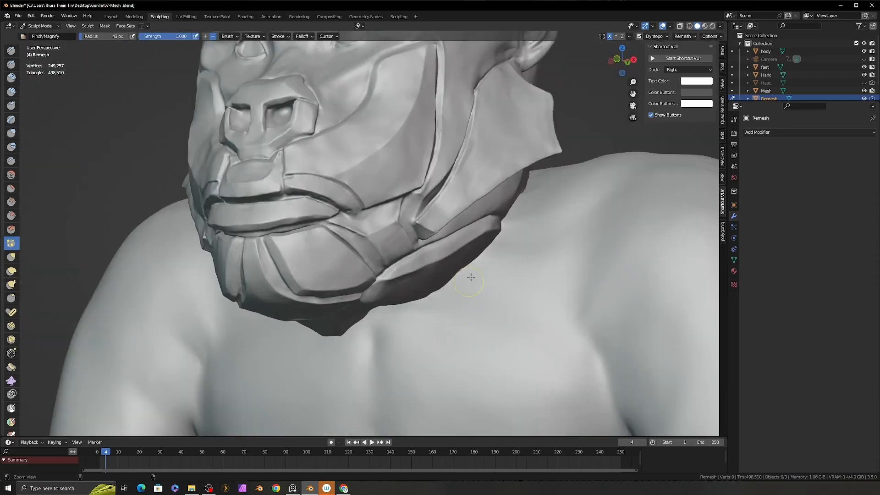